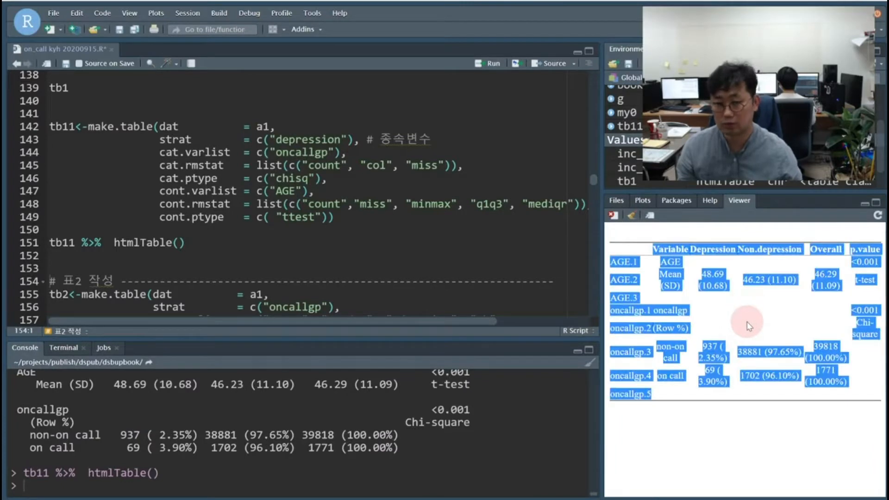
# Step: Bring the Excel workbook into view and rename Sheet2 as "Table 1"
pyautogui.moveTo(491, 499); pyautogui.dragTo(582, 22)
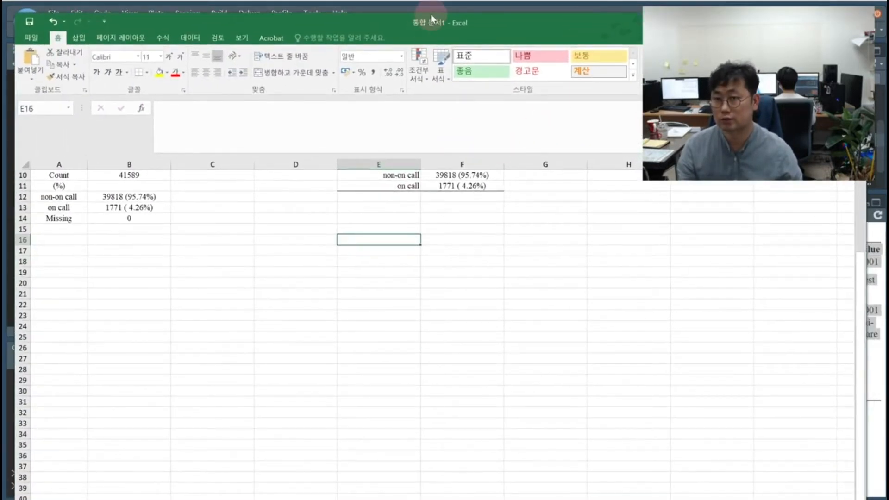
pyautogui.moveTo(479, 18); pyautogui.dragTo(508, 17)
pyautogui.click(132, 473)
pyautogui.click(91, 472)
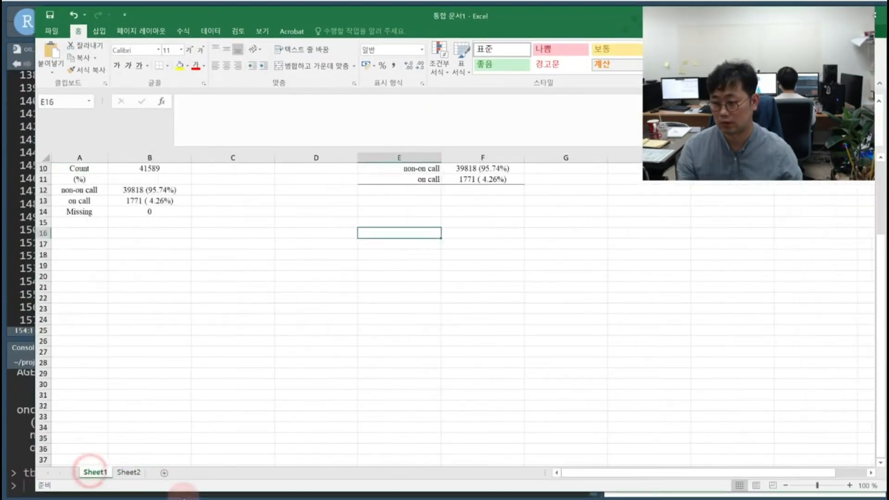
pyautogui.click(125, 472)
pyautogui.doubleClick(125, 473)
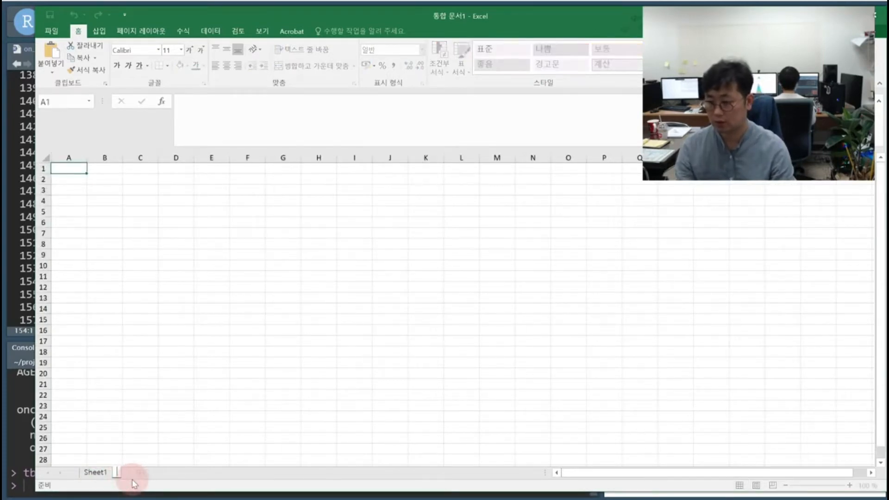
pyautogui.write('Table 1')
pyautogui.press('Return')
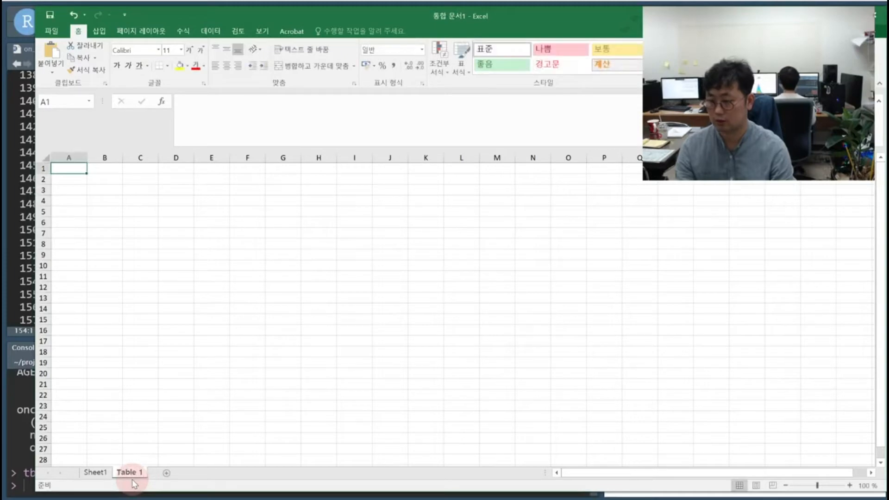
# Step: Paste the copied tb11 table at A1 and autofit all row heights and column widths on the sheet
pyautogui.hotkey('ctrl', 'v')
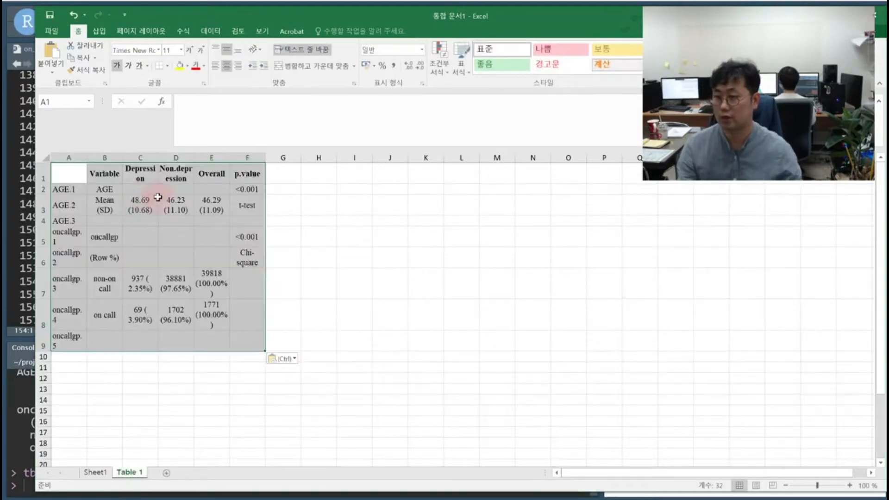
pyautogui.click(360, 289)
pyautogui.hotkey('ctrl', 'a')
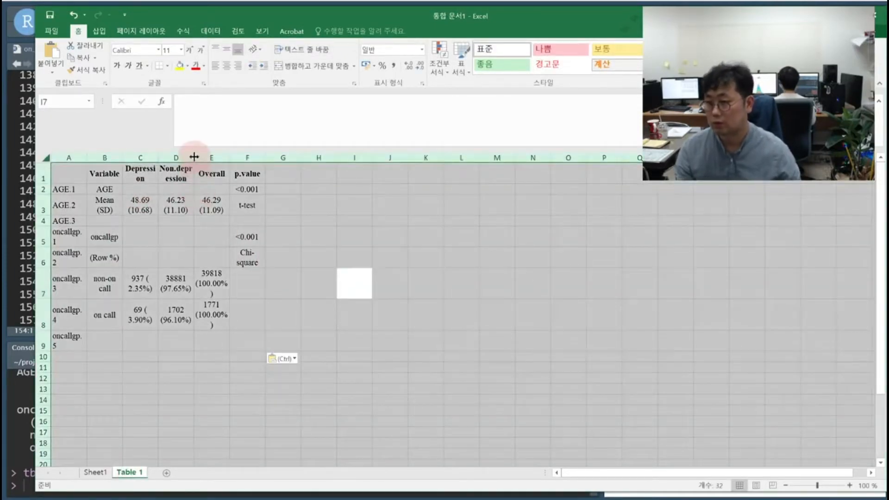
pyautogui.doubleClick(194, 158)
pyautogui.doubleClick(48, 186)
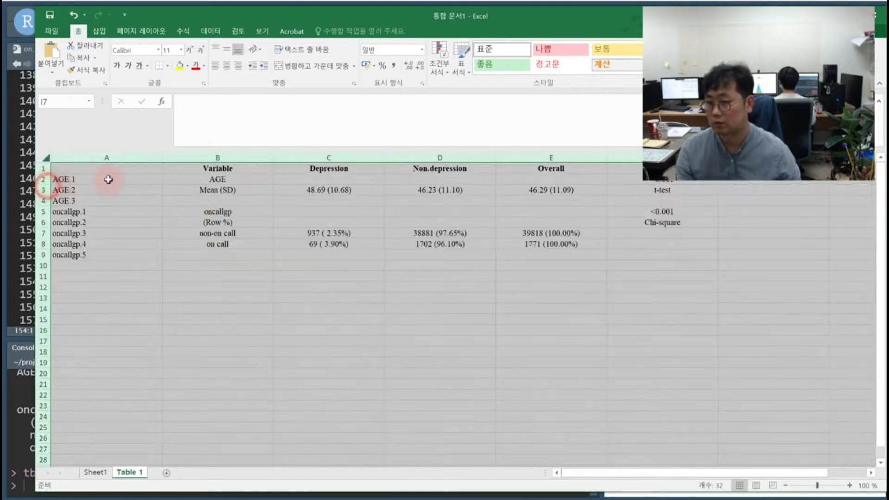
pyautogui.doubleClick(271, 157)
pyautogui.click(246, 310)
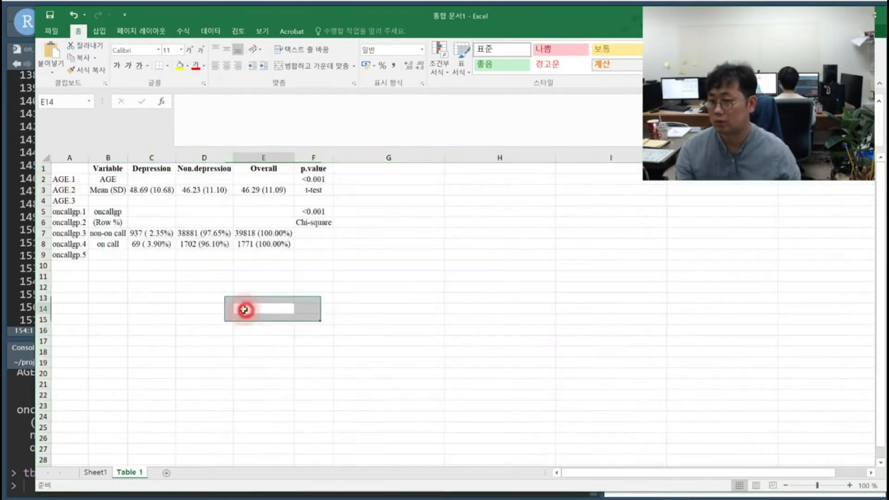
# Step: Delete column A containing the row names such as AGE.1 and oncallgp.1
pyautogui.click(72, 158)
pyautogui.rightClick(73, 157)
pyautogui.click(131, 234)
pyautogui.click(183, 309)
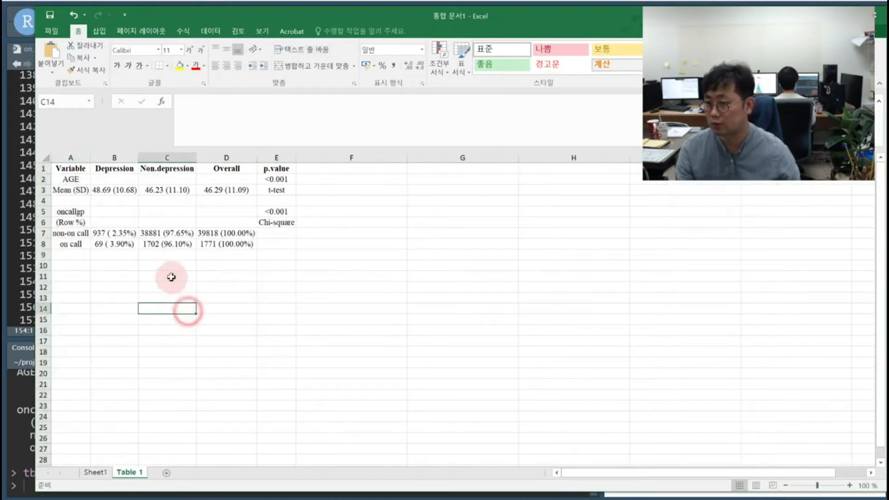
# Step: Delete the (Row %) row under oncallgp and clear the t-test label from cell E3
pyautogui.click(65, 180)
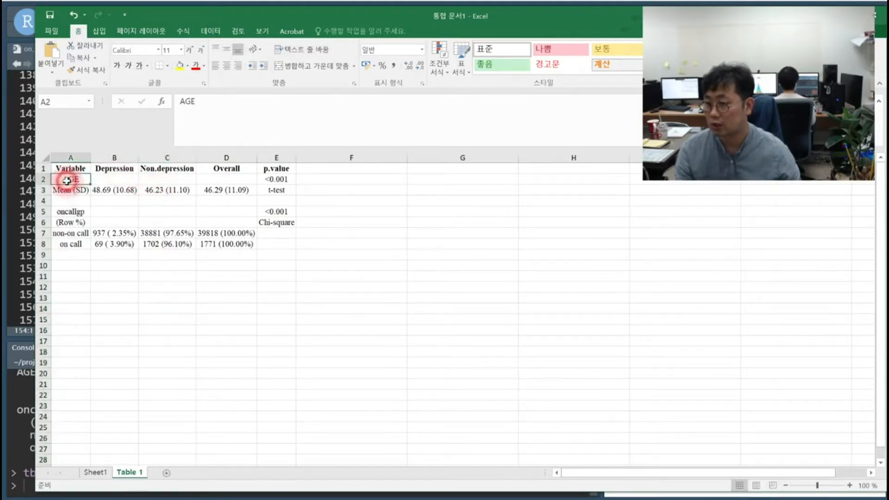
pyautogui.click(74, 224)
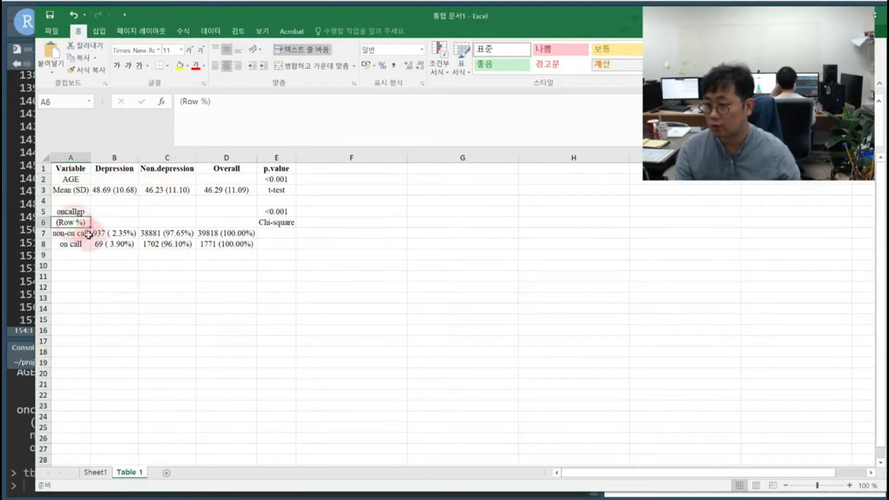
pyautogui.click(41, 224)
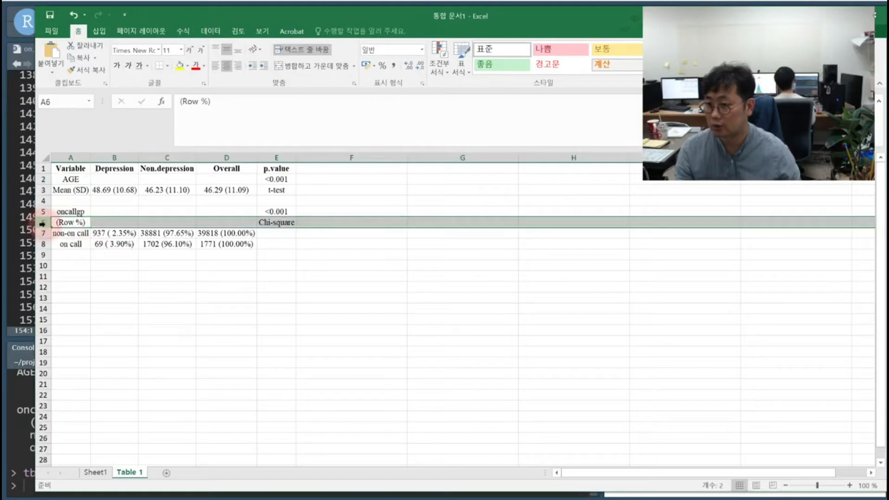
pyautogui.click(218, 309)
pyautogui.click(251, 232)
pyautogui.moveTo(251, 232); pyautogui.dragTo(108, 234)
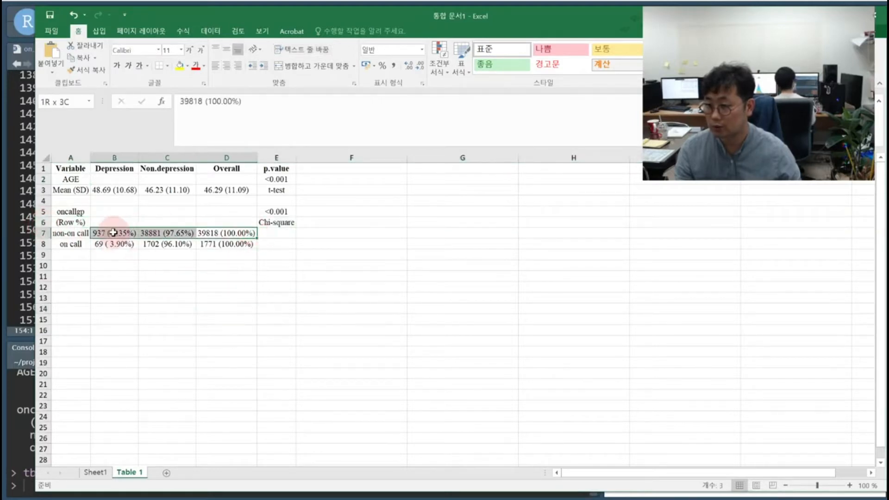
pyautogui.hotkey('ctrl', 'v')
pyautogui.click(39, 221)
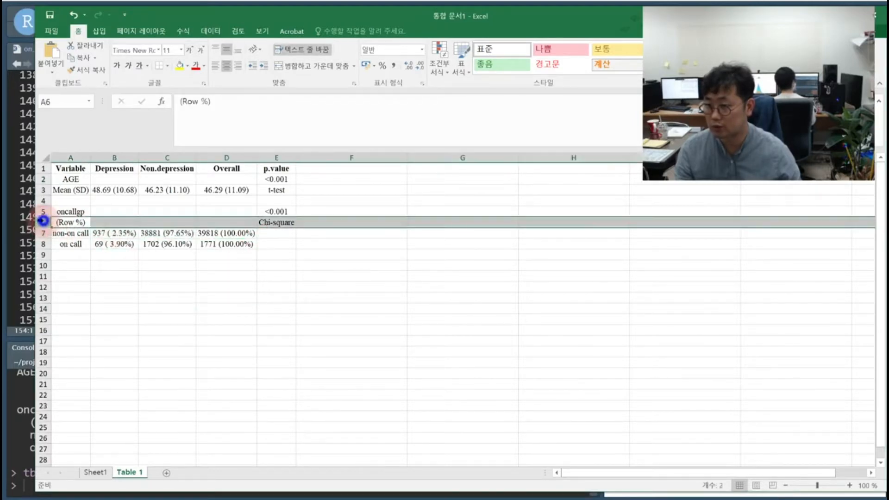
pyautogui.hotkey('ctrl', '-')
pyautogui.click(232, 298)
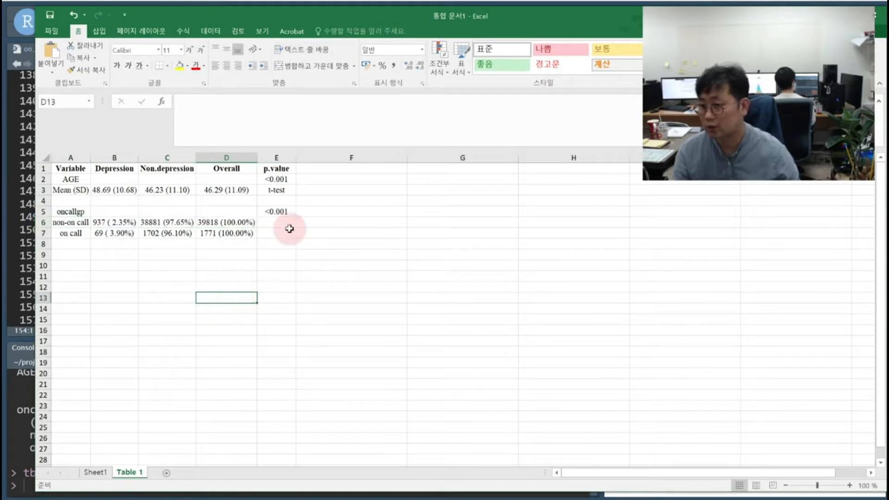
pyautogui.click(126, 169)
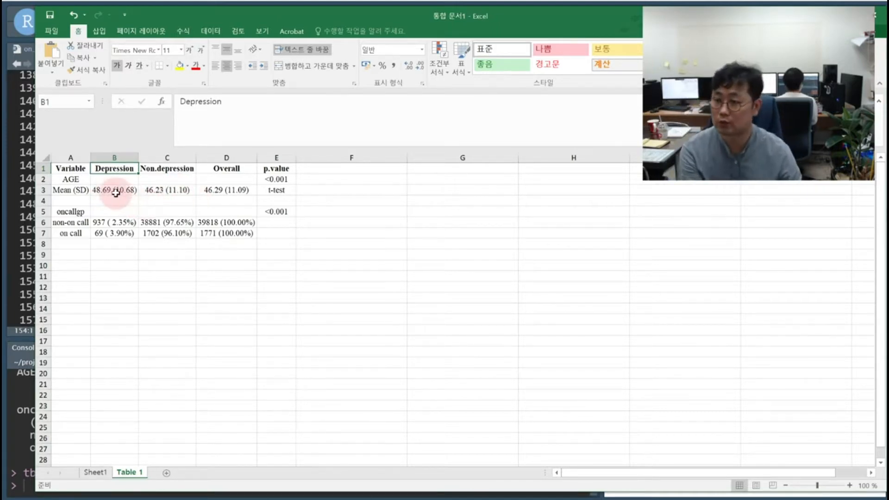
pyautogui.click(278, 191)
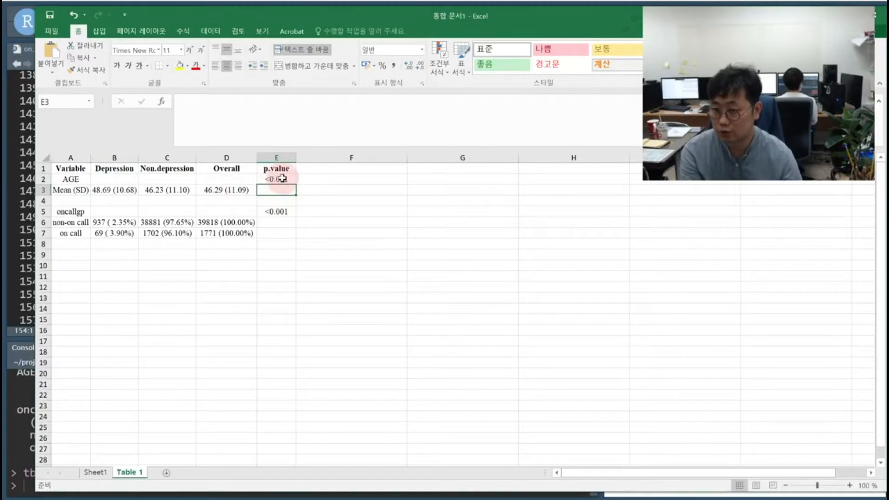
# Step: Left-align the oncallgp label, right-align the non-on call and on call labels, and widen column A
pyautogui.click(70, 212)
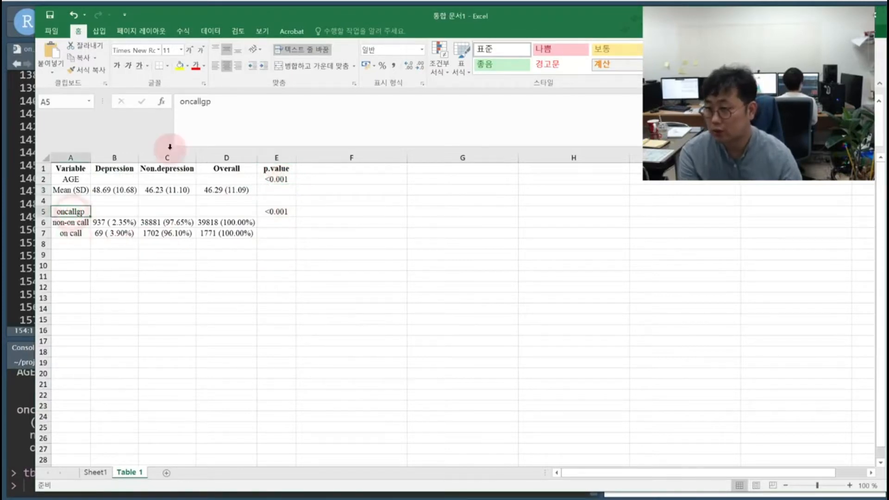
pyautogui.click(215, 66)
pyautogui.moveTo(70, 238); pyautogui.dragTo(74, 222)
pyautogui.click(238, 66)
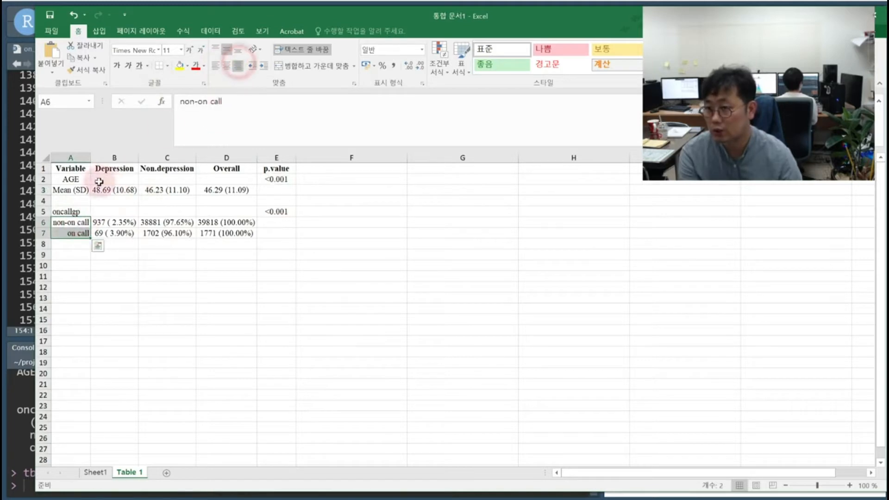
pyautogui.moveTo(91, 158); pyautogui.dragTo(113, 157)
pyautogui.click(245, 318)
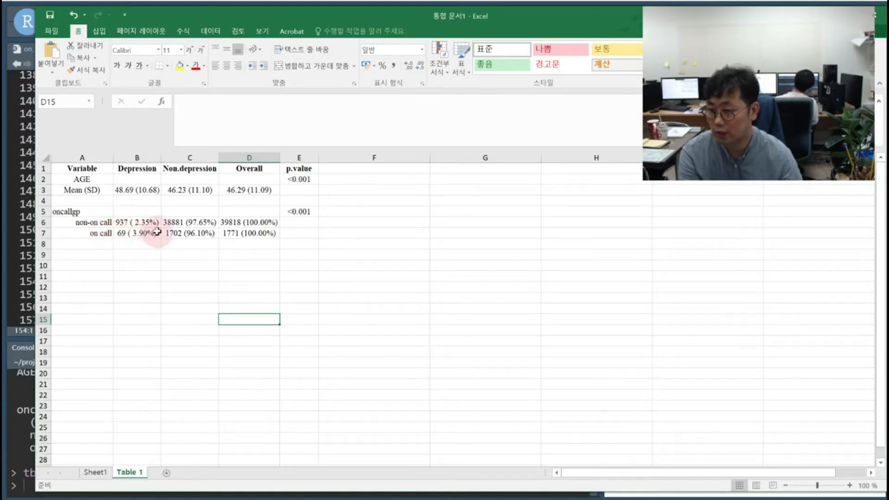
# Step: Clear the "Variable" header from cell A1
pyautogui.click(301, 212)
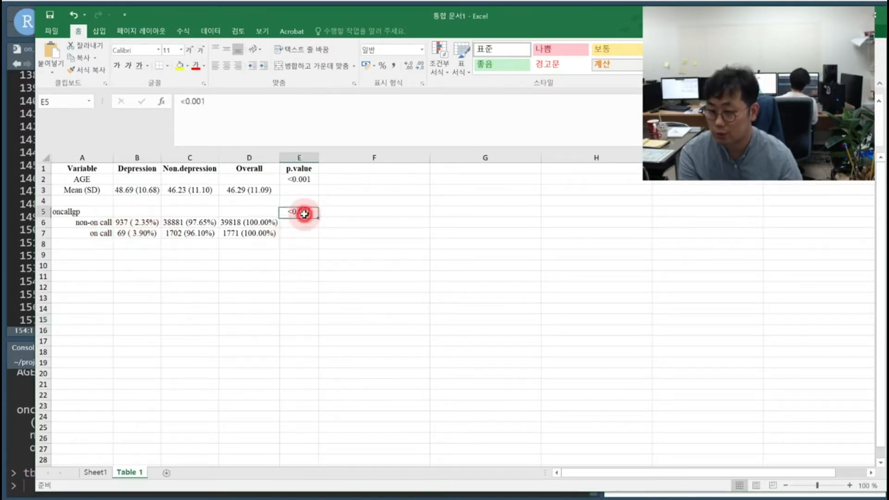
pyautogui.click(88, 168)
pyautogui.press('Delete')
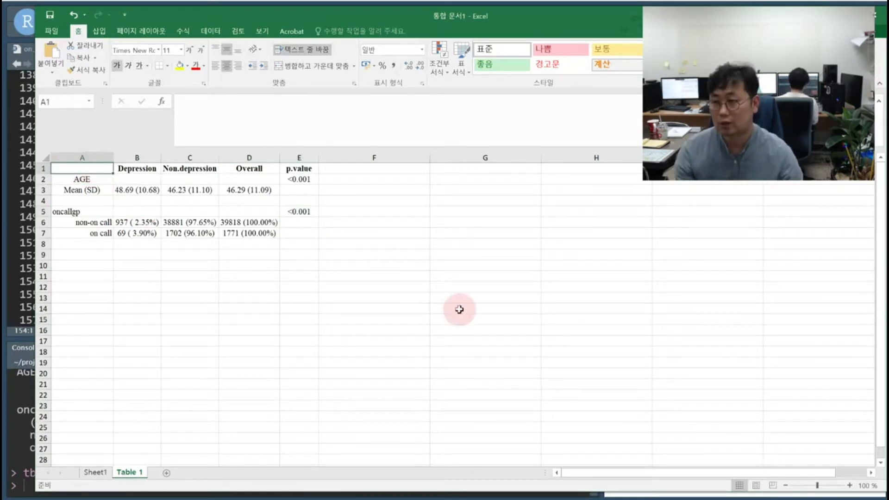
pyautogui.click(461, 308)
# Step: Switch back to the RStudio script, remove 'formepl' from the cat.varlist of tb22, and run the tb22 code
pyautogui.click(595, 21)
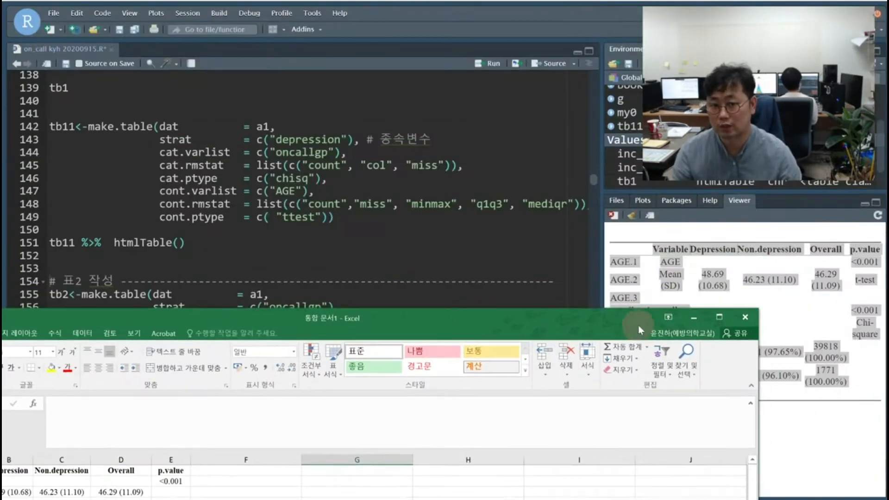
pyautogui.click(241, 249)
pyautogui.scroll(-2, 241, 250)
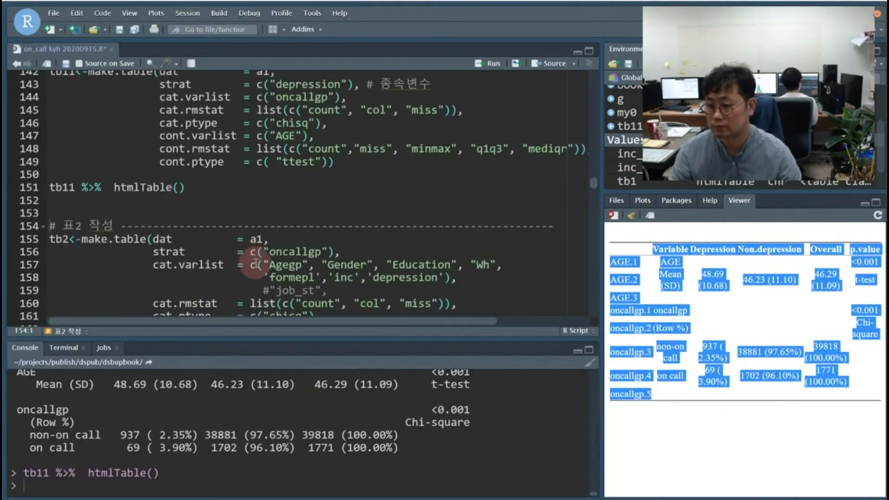
pyautogui.scroll(-6, 241, 250)
pyautogui.scroll(-4, 241, 233)
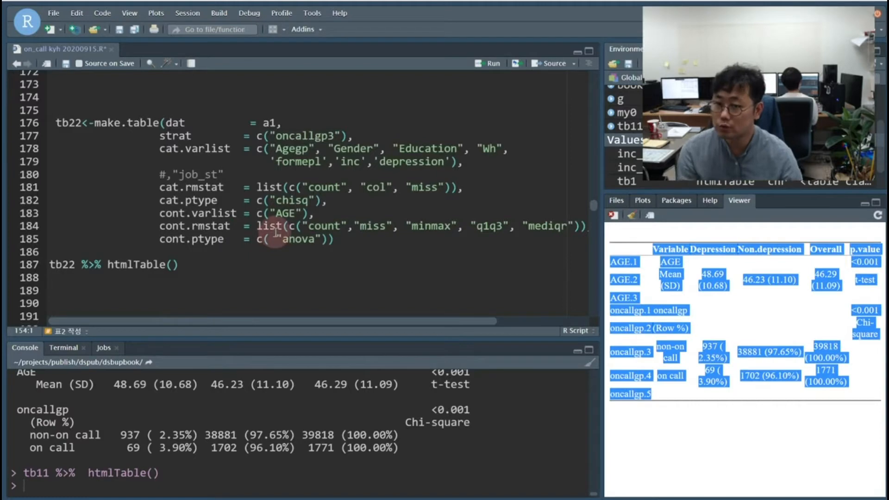
pyautogui.click(296, 151)
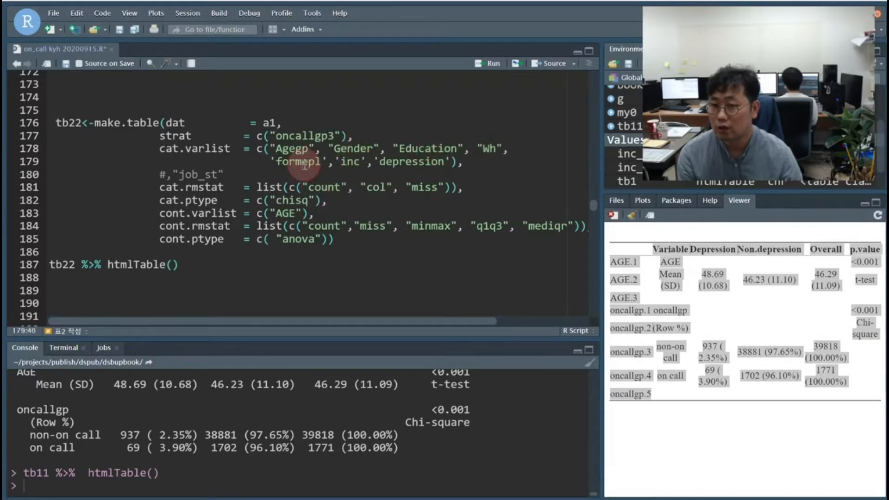
pyautogui.moveTo(327, 162); pyautogui.dragTo(271, 163)
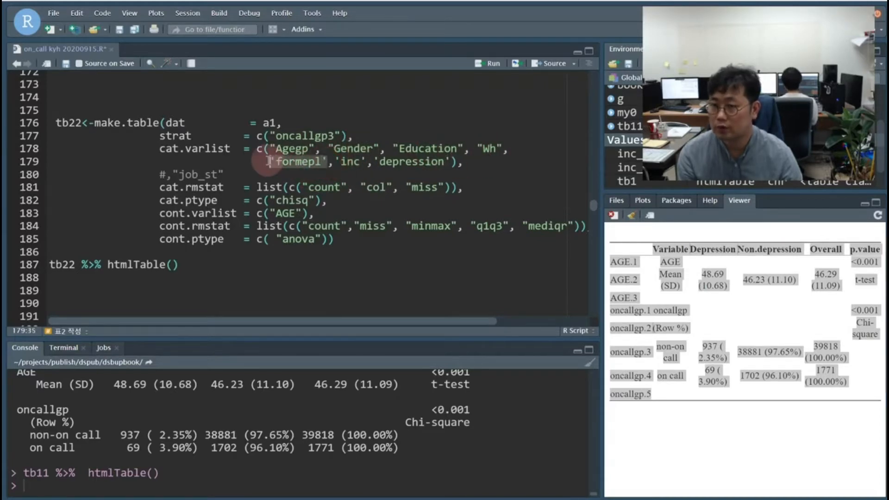
pyautogui.press('BackSpace')
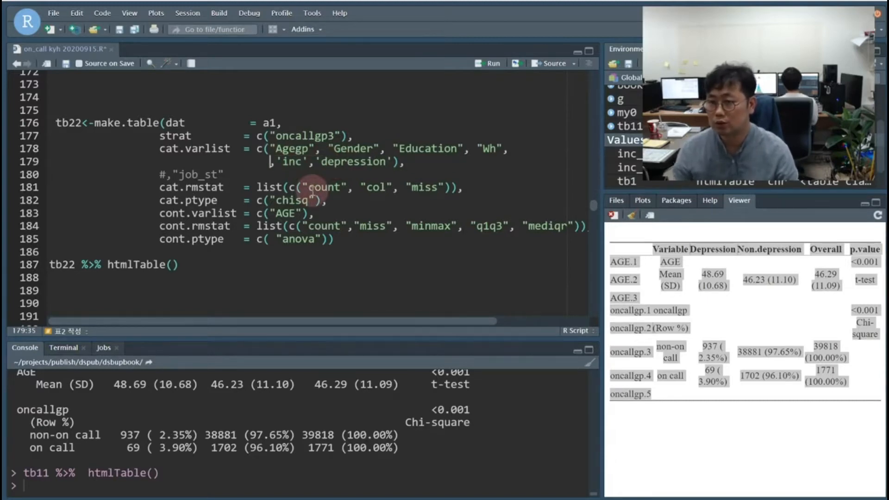
pyautogui.hotkey('ctrl', 'Return')
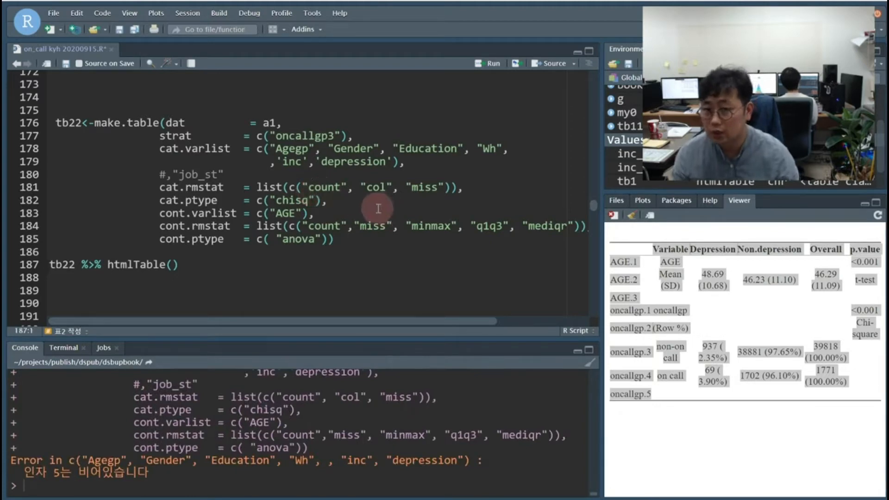
# Step: Delete the leftover comma before 'inc' in the cat.varlist of tb22 and rerun the table code
pyautogui.click(271, 162)
pyautogui.press('Delete')
pyautogui.hotkey('ctrl', 'Return')
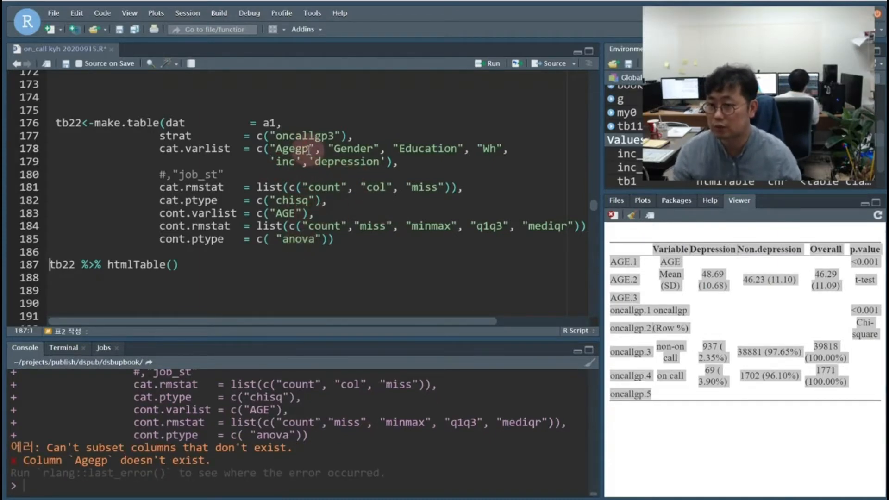
# Step: Change "Agegp" to "agegp" in the cat.varlist of tb22, then rerun the code and render tb22 with htmlTable()
pyautogui.scroll(15, 258, 215)
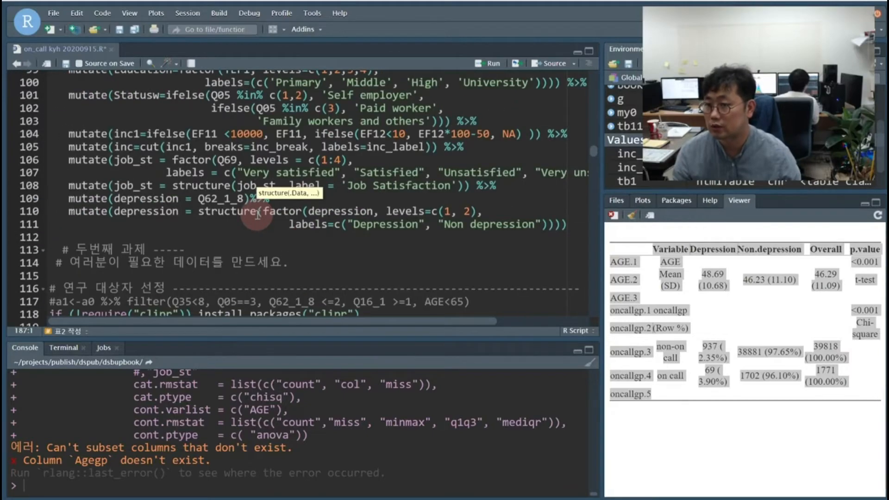
pyautogui.scroll(4, 258, 214)
pyautogui.scroll(-10, 216, 165)
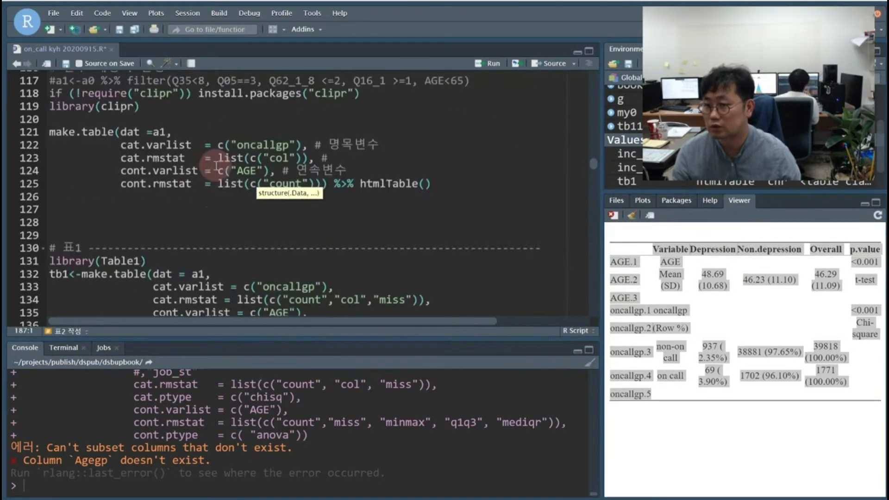
pyautogui.scroll(-10, 217, 166)
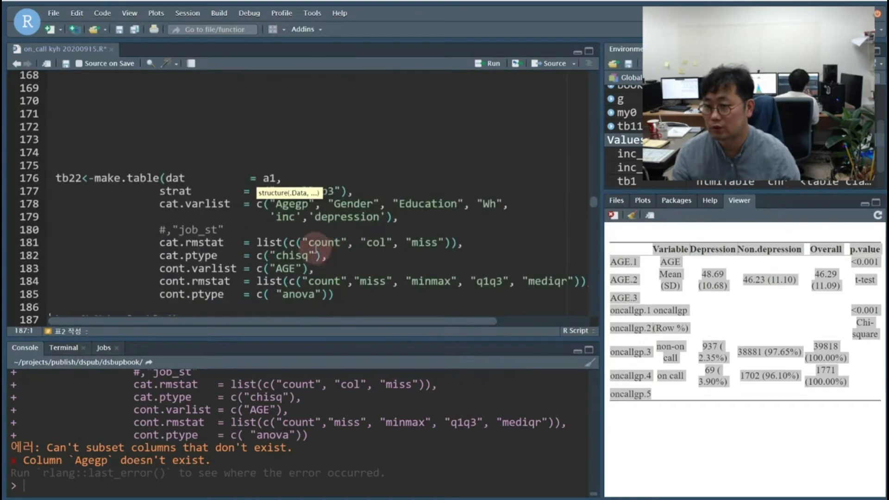
pyautogui.click(277, 204)
pyautogui.press('BackSpace')
pyautogui.write('a')
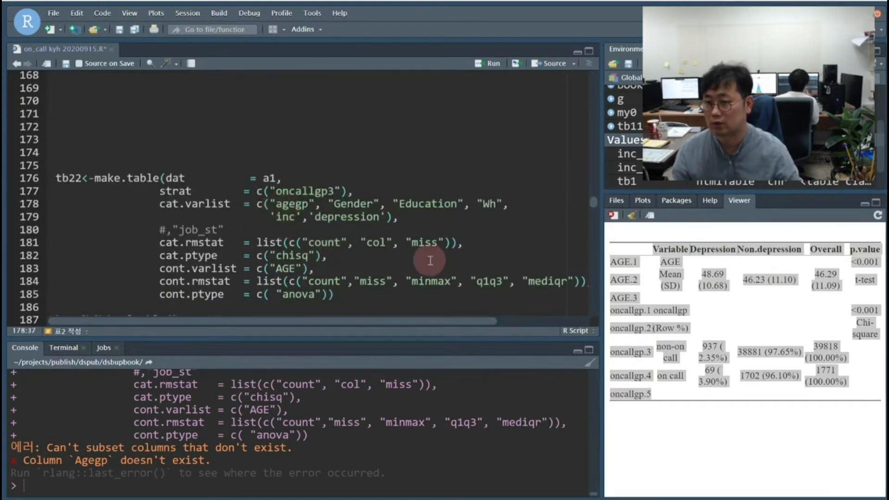
pyautogui.hotkey('ctrl', 'Return')
pyautogui.hotkey('ctrl', 'Return')
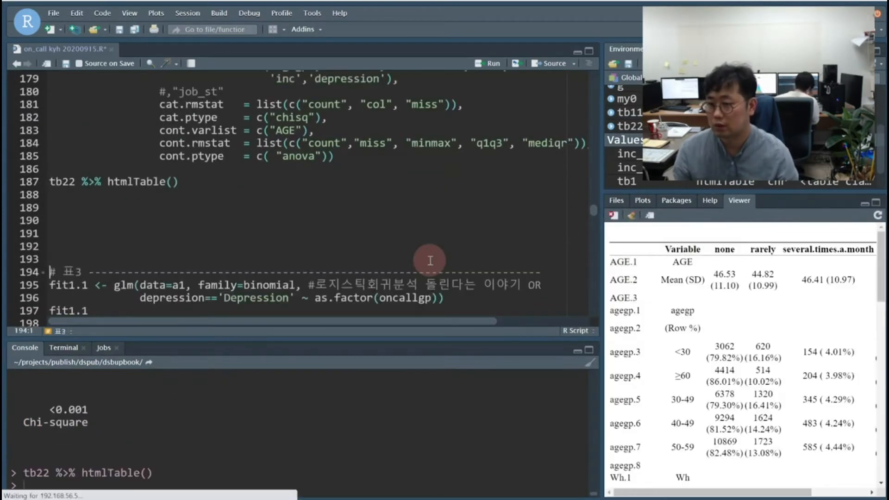
# Step: Copy the entire rendered tb22 table from the Viewer, switch to Excel, and paste it at cell A1 of a new blank sheet
pyautogui.click(756, 372)
pyautogui.hotkey('ctrl', 'a')
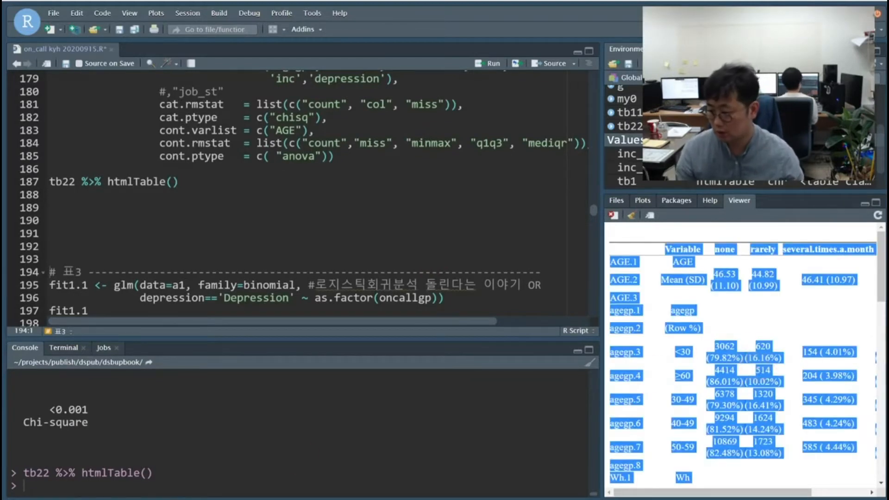
pyautogui.hotkey('alt', 'Tab')
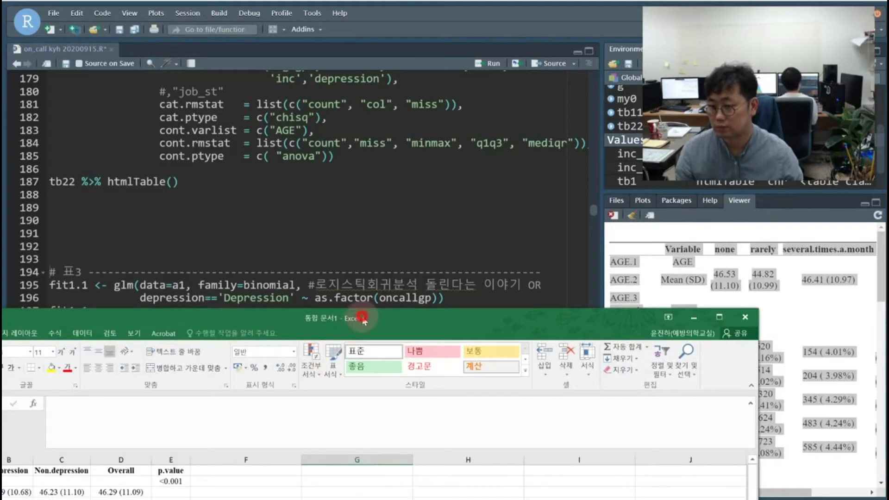
pyautogui.moveTo(363, 320); pyautogui.dragTo(460, 101)
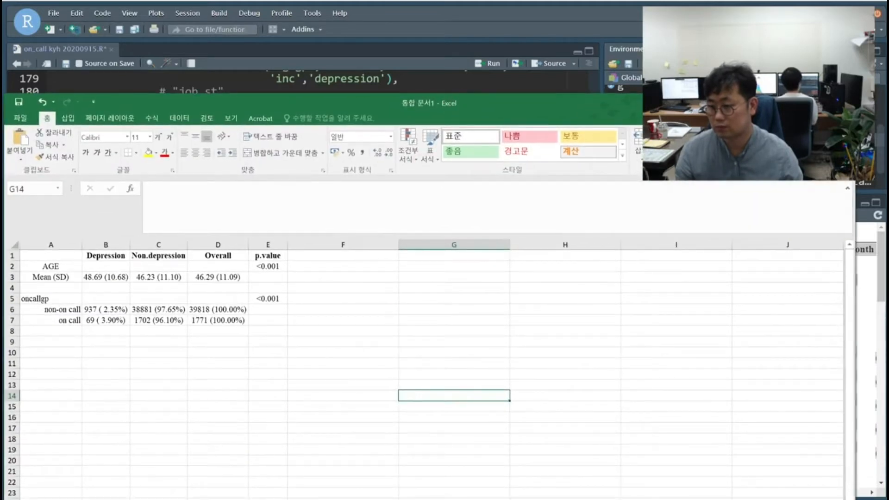
pyautogui.hotkey('ctrl', 'v')
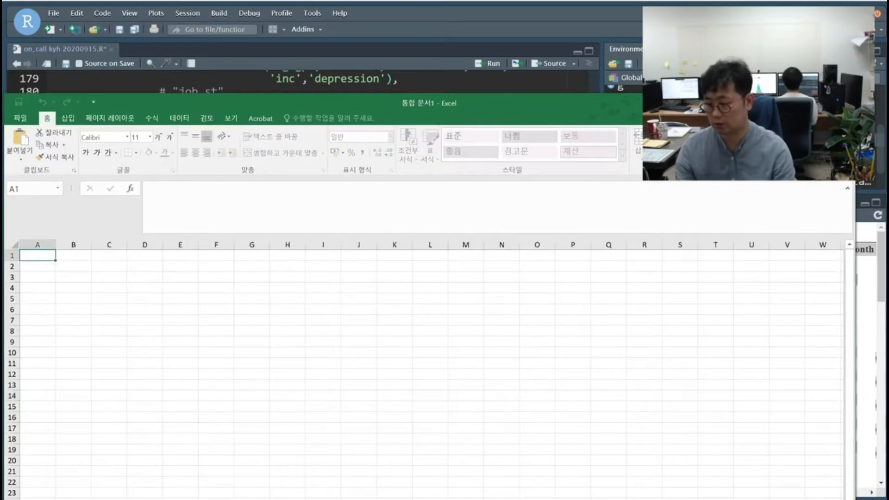
pyautogui.moveTo(337, 107); pyautogui.dragTo(388, 30)
pyautogui.click(260, 252)
# Step: Autofit all column widths and row heights of the pasted table, and delete the row-name column A
pyautogui.hotkey('ctrl', 'a')
pyautogui.hotkey('ctrl', 'a')
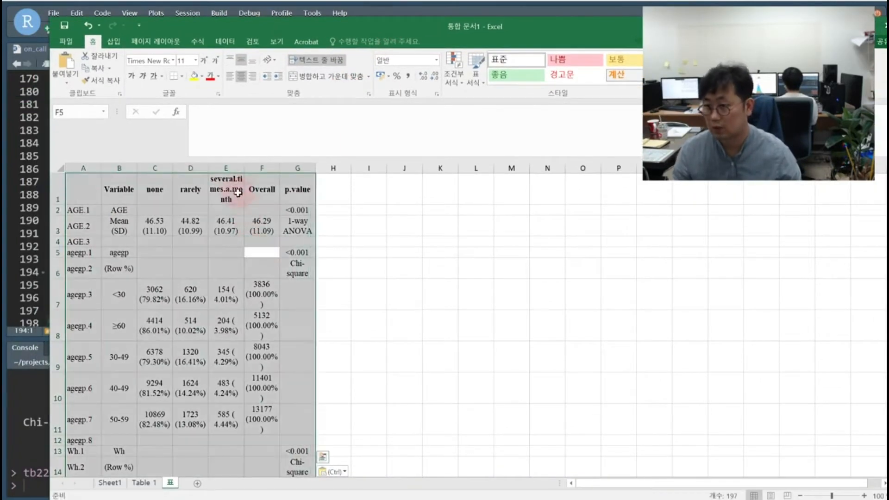
pyautogui.doubleClick(211, 173)
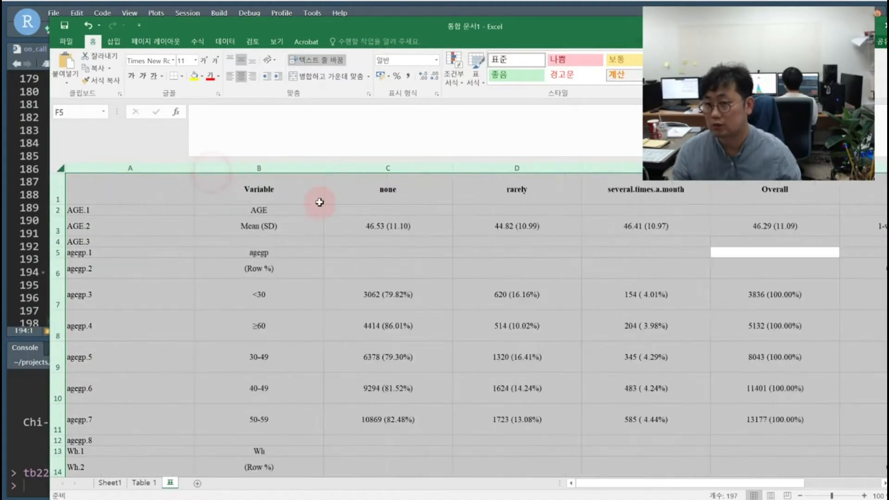
pyautogui.doubleClick(323, 167)
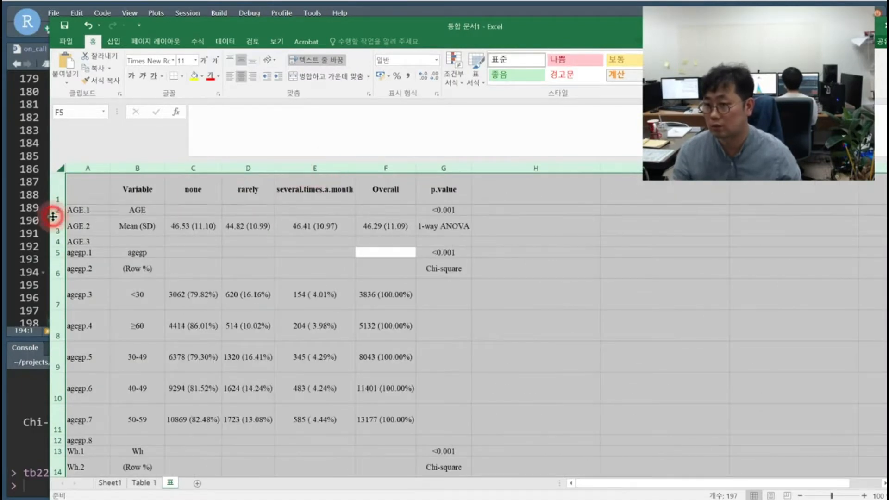
pyautogui.doubleClick(52, 217)
pyautogui.click(247, 287)
pyautogui.click(93, 166)
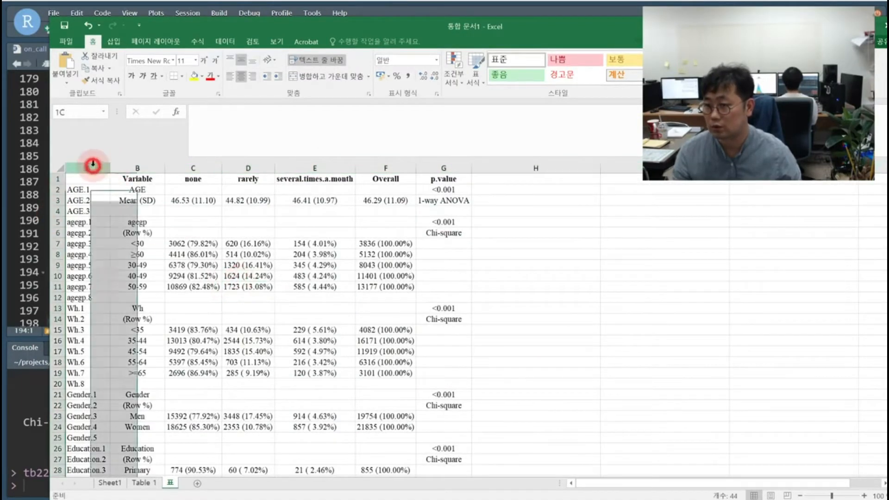
pyautogui.hotkey('ctrl', '-')
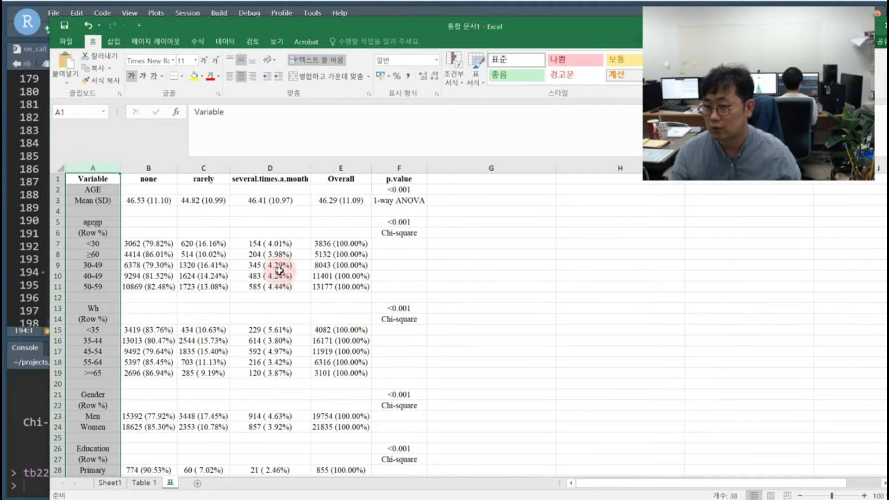
# Step: Examine the on-call frequency column headers and the row percentages of the agegp and Wh categories
pyautogui.click(150, 179)
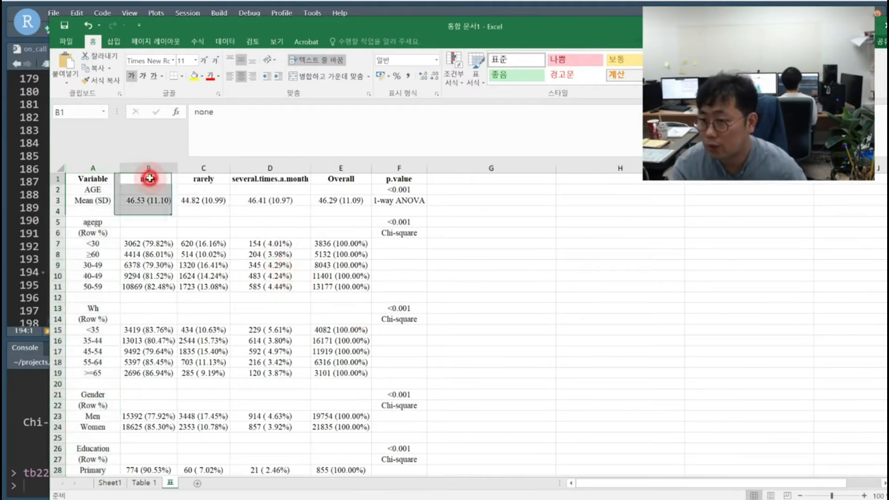
pyautogui.click(278, 179)
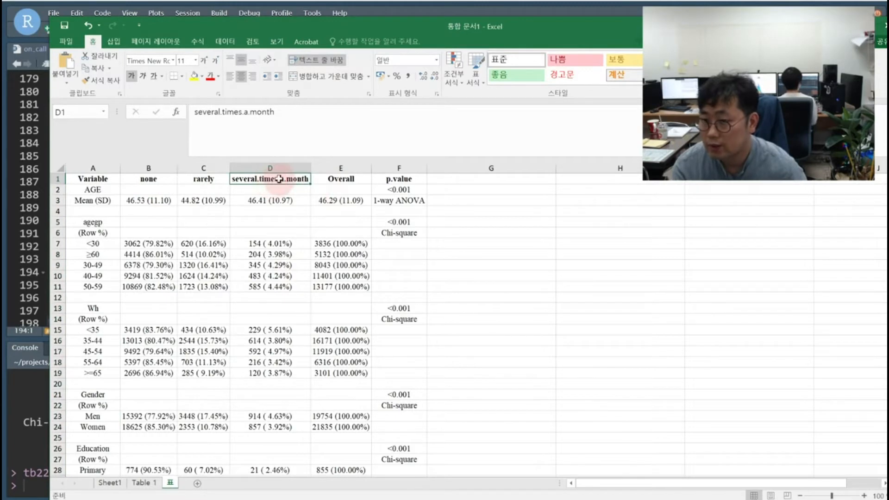
pyautogui.click(149, 179)
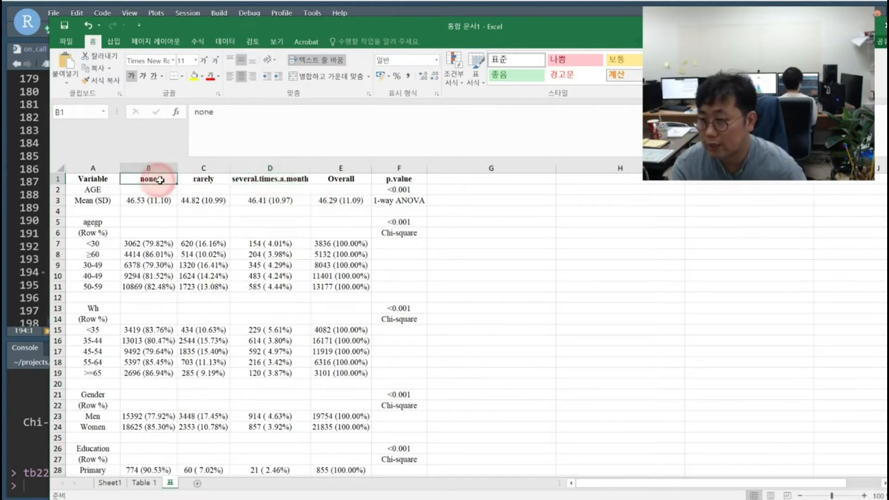
pyautogui.click(206, 179)
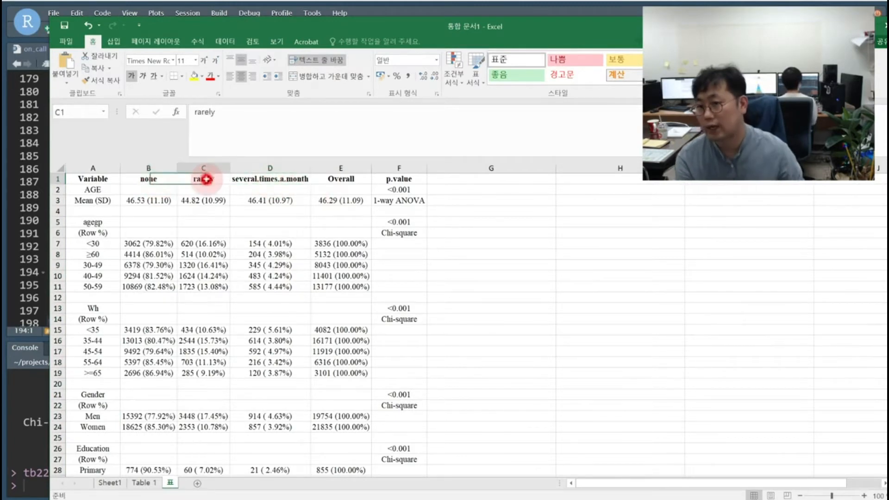
pyautogui.click(270, 180)
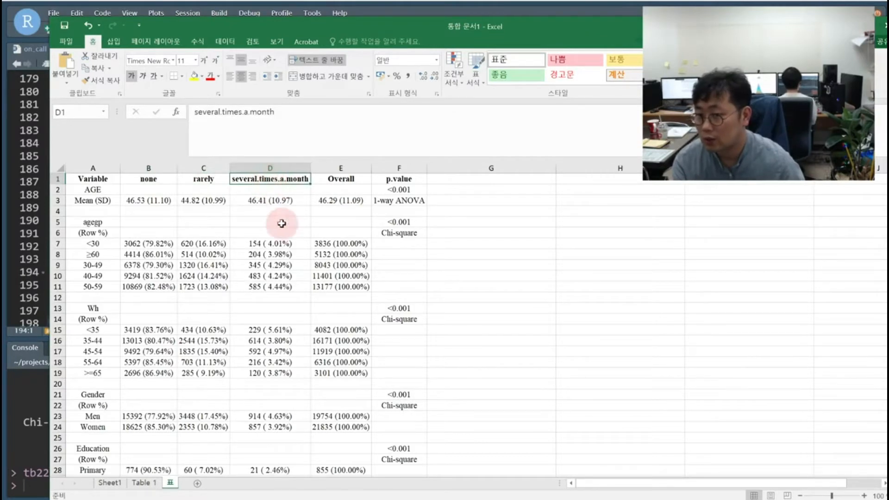
pyautogui.moveTo(135, 244); pyautogui.dragTo(353, 245)
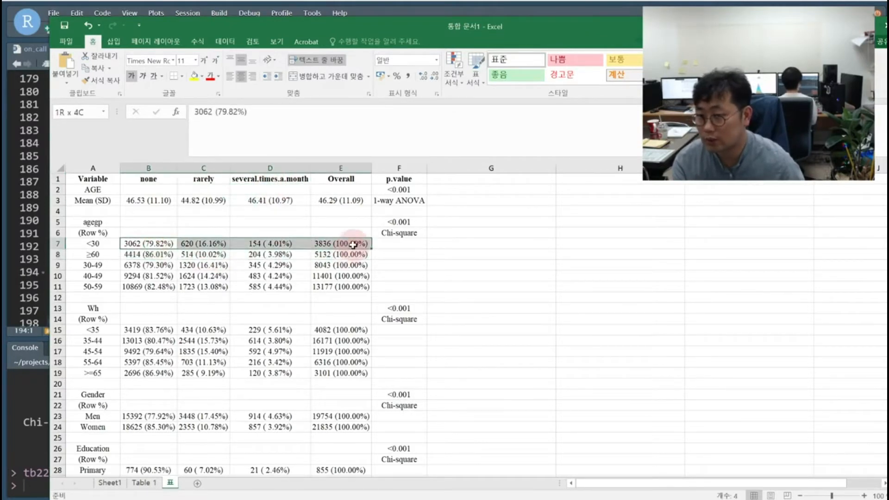
pyautogui.click(207, 277)
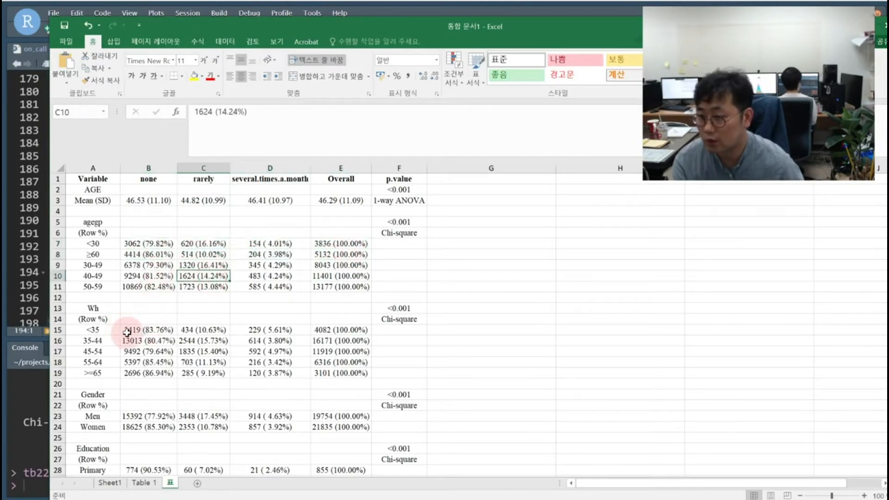
pyautogui.moveTo(118, 331); pyautogui.dragTo(278, 328)
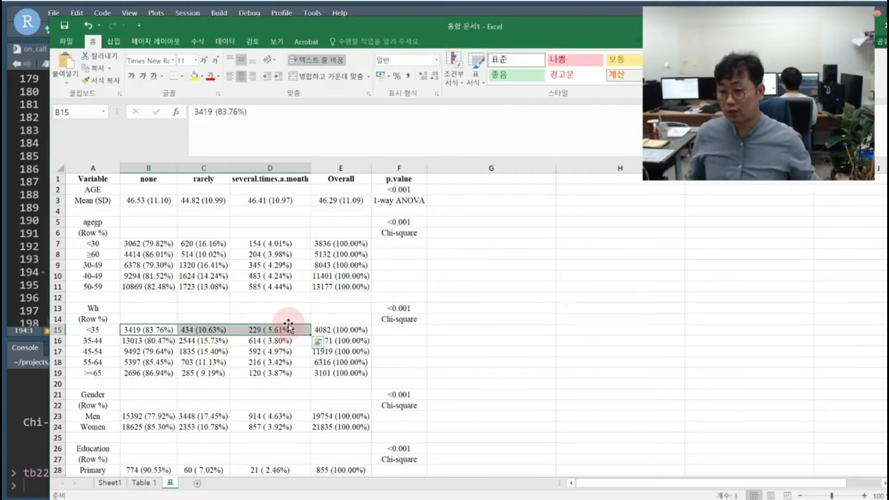
# Step: Examine the on-call distribution across the Gender, Education, inc and depression categories further down the table
pyautogui.scroll(-2, 291, 362)
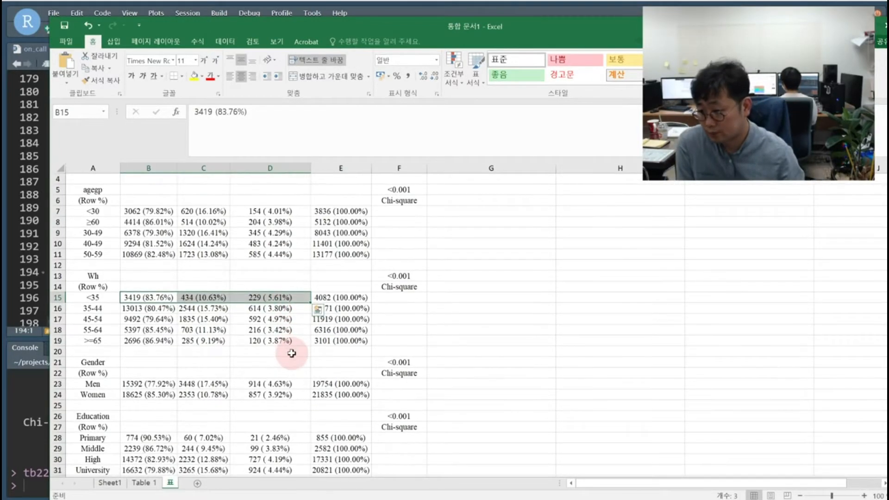
pyautogui.click(291, 354)
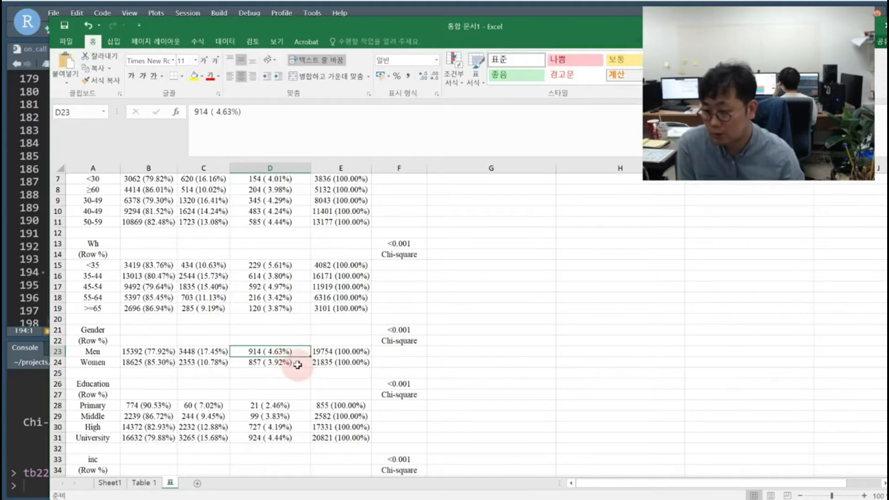
pyautogui.scroll(-2, 296, 366)
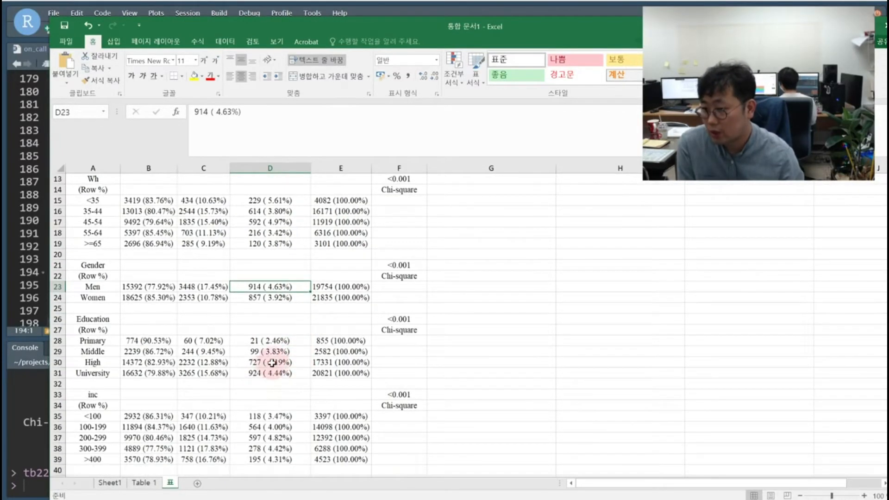
pyautogui.moveTo(89, 344); pyautogui.dragTo(93, 372)
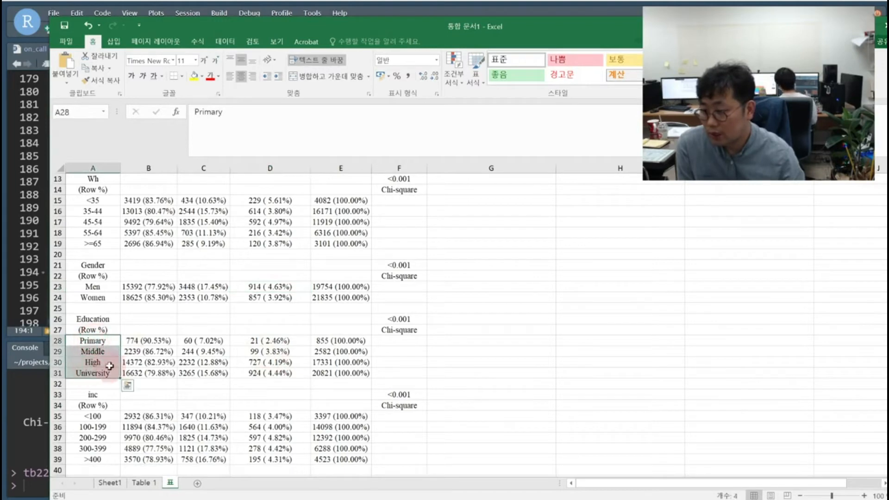
pyautogui.click(95, 374)
pyautogui.moveTo(284, 341); pyautogui.dragTo(285, 374)
pyautogui.click(289, 394)
pyautogui.click(290, 374)
pyautogui.scroll(-1, 311, 394)
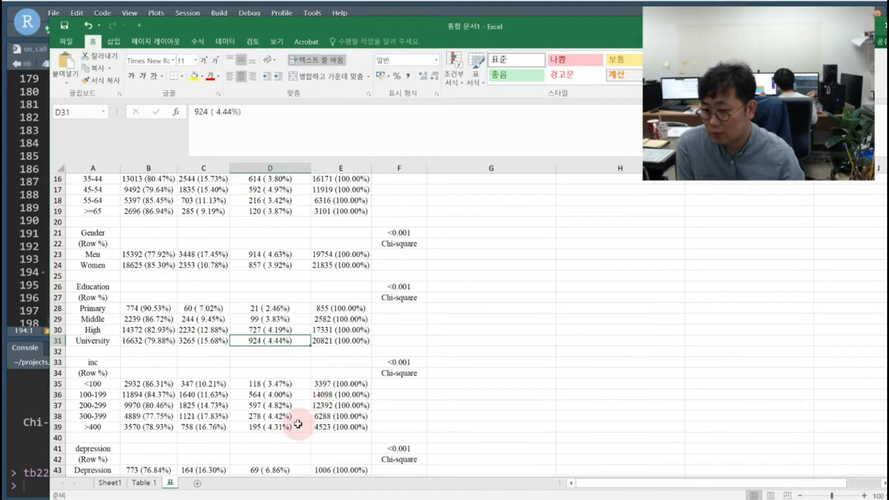
pyautogui.scroll(-3, 298, 424)
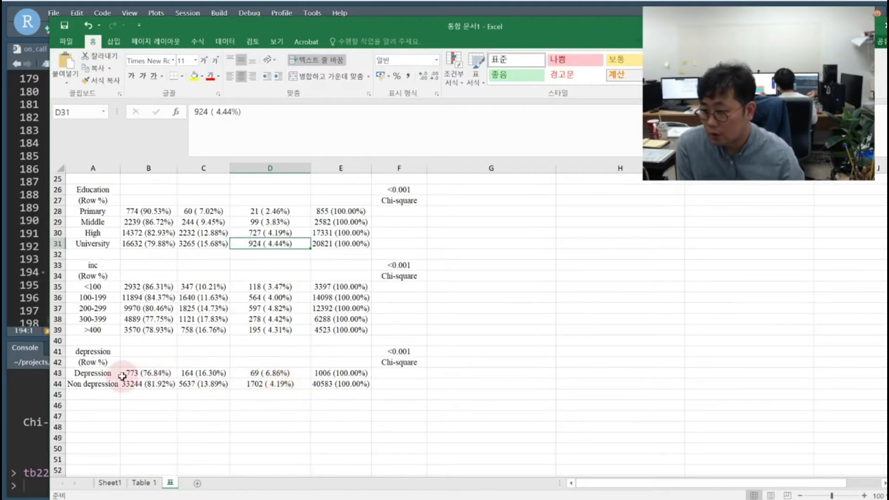
pyautogui.moveTo(85, 351)
pyautogui.mouseDown()
pyautogui.moveTo(88, 373)
pyautogui.moveTo(347, 397)
pyautogui.moveTo(388, 381)
pyautogui.mouseUp()
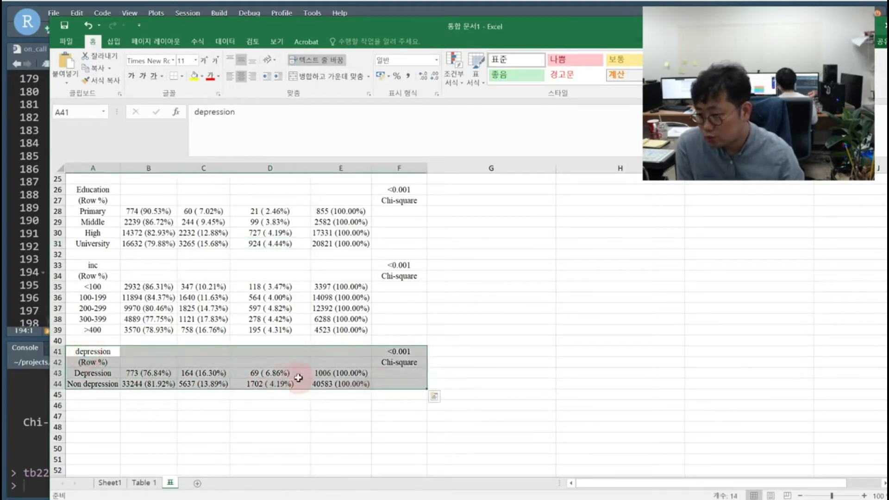
pyautogui.click(271, 372)
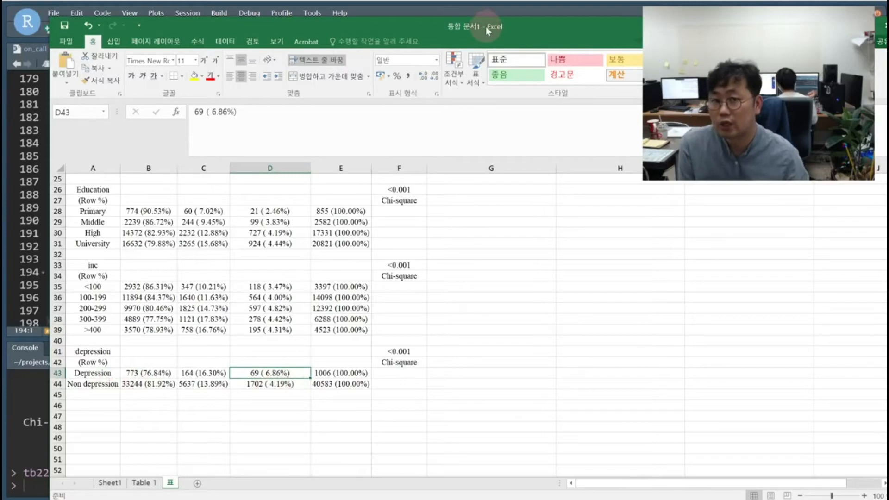
# Step: Minimize Excel, return to the RStudio script, and try running the tb2 make.table code stratified by oncallgp with its htmlTable() line
pyautogui.moveTo(504, 26); pyautogui.dragTo(622, 394)
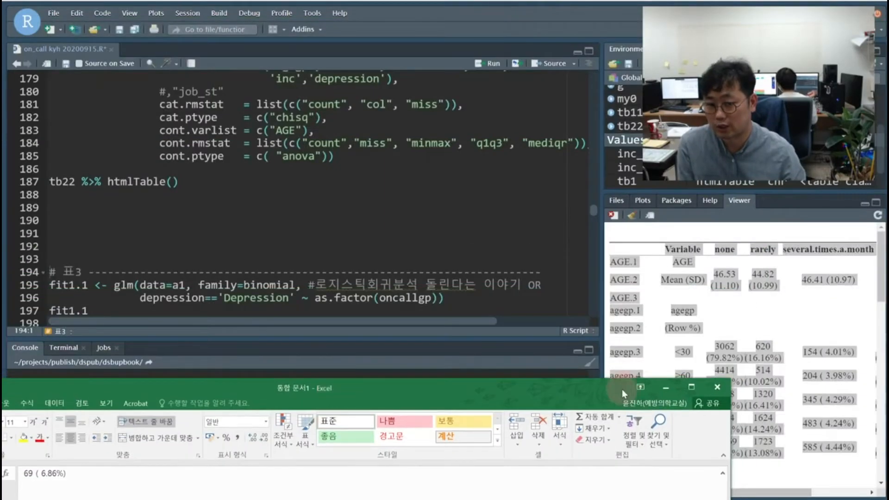
pyautogui.click(668, 388)
pyautogui.scroll(-3, 309, 223)
pyautogui.scroll(10, 310, 224)
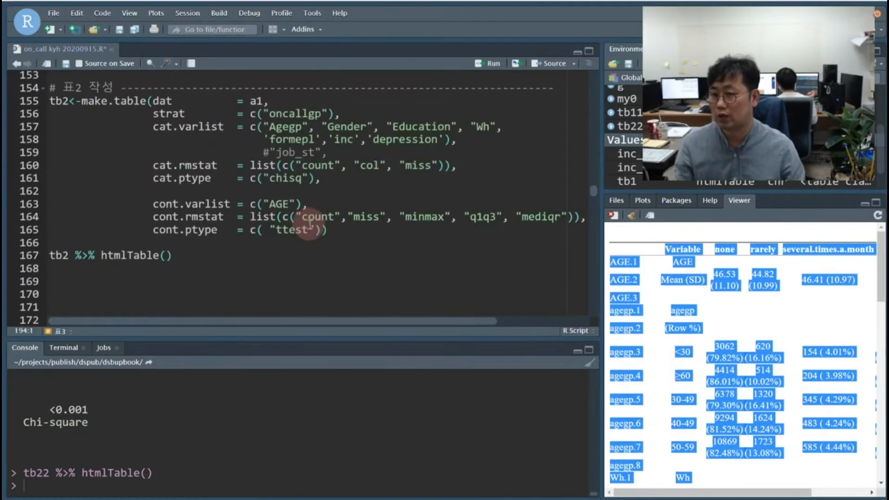
pyautogui.click(308, 114)
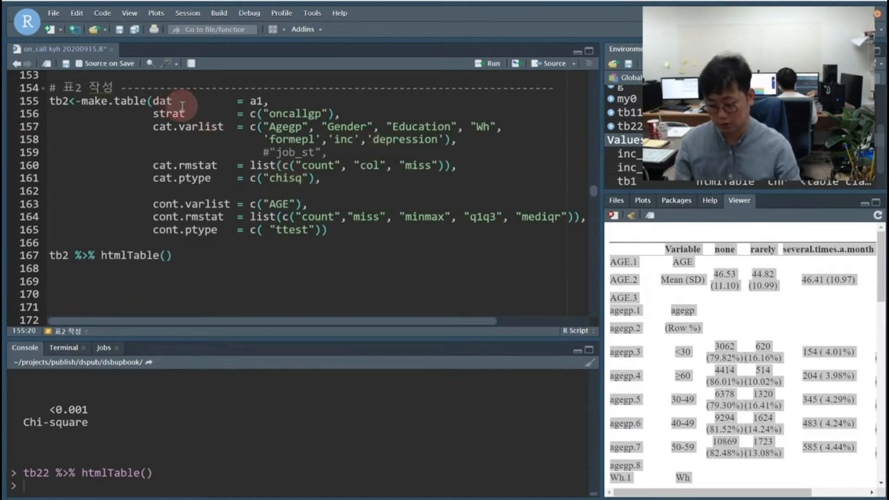
pyautogui.hotkey('ctrl', 'Return')
pyautogui.hotkey('ctrl', 'Return')
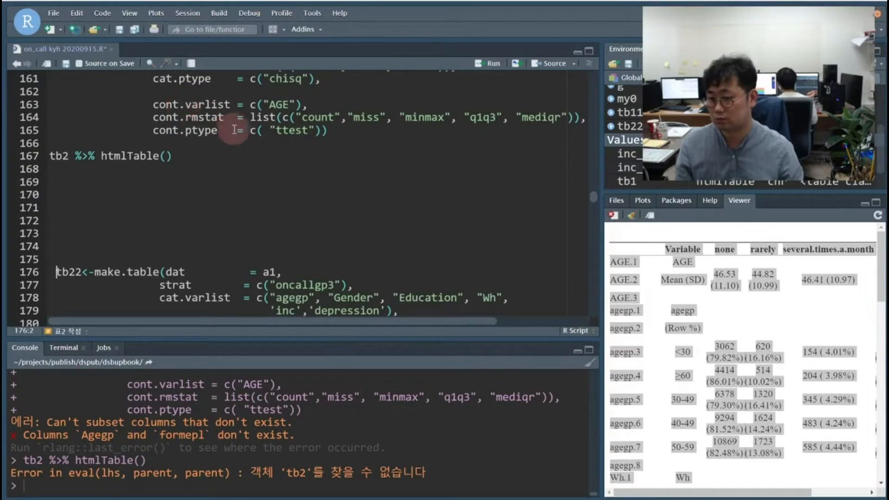
# Step: Remove 'formepl' from the cat.varlist of tb2 and rerun the table code
pyautogui.scroll(3, 240, 136)
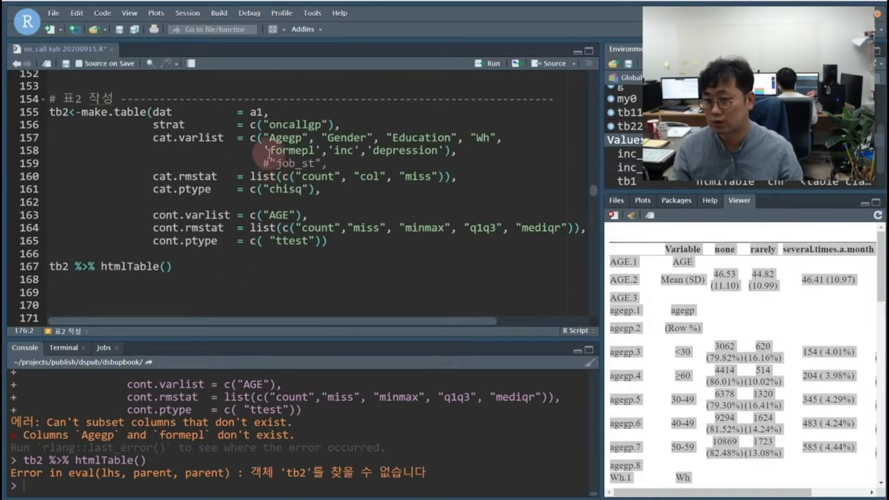
pyautogui.moveTo(264, 150); pyautogui.dragTo(324, 151)
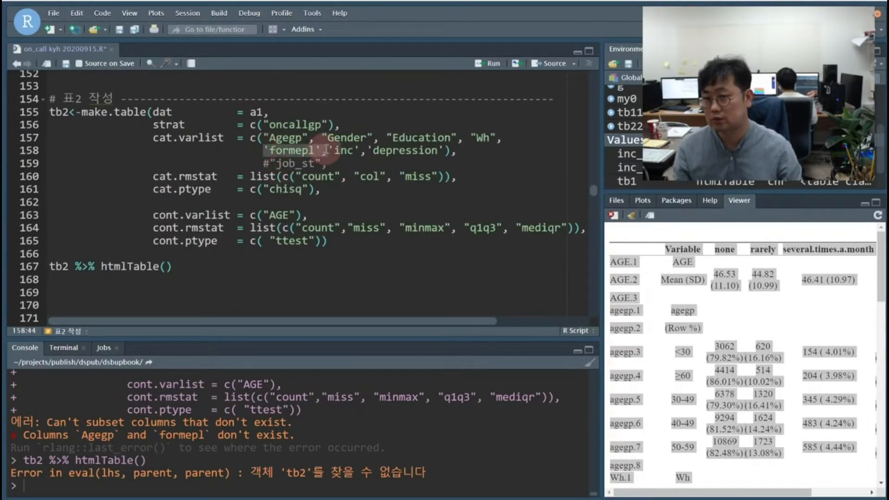
pyautogui.press('BackSpace')
pyautogui.hotkey('ctrl', 'Return')
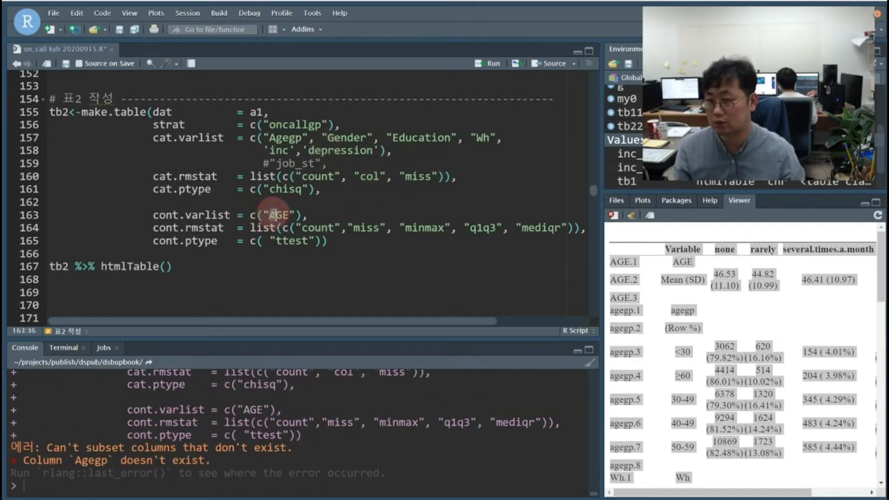
# Step: Change "Agegp" to "agegp" in the cat.varlist of tb2, rerun the code, and render tb2 with htmlTable()
pyautogui.press('Delete')
pyautogui.write('a')
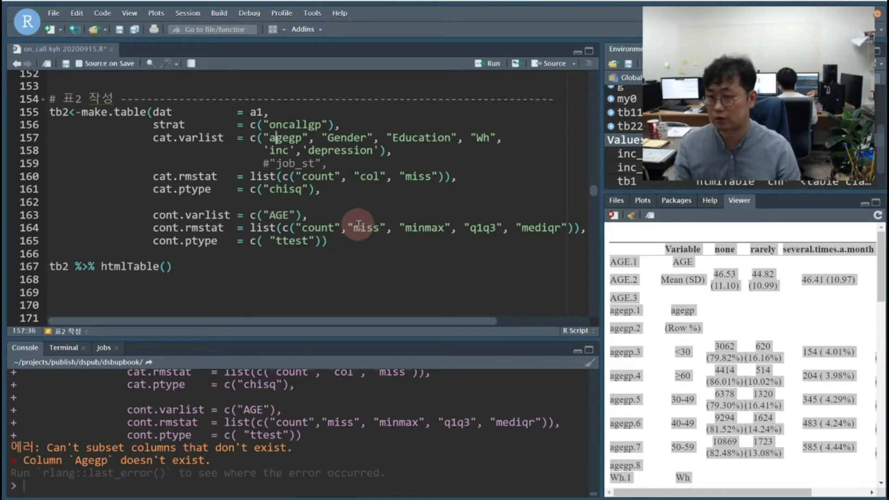
pyautogui.hotkey('ctrl', 'Return')
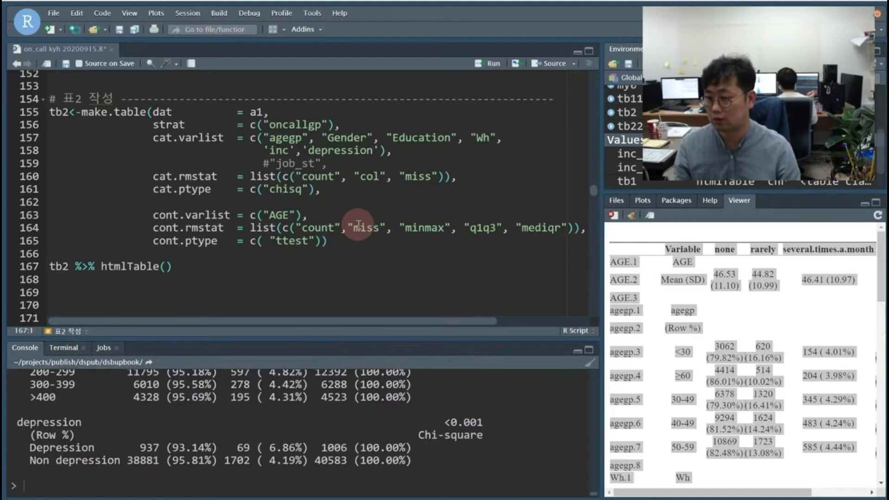
pyautogui.hotkey('ctrl', 'Return')
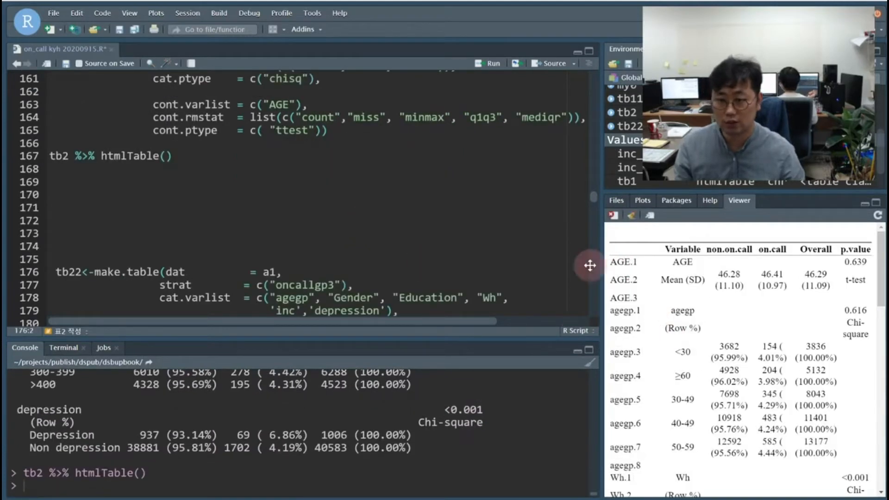
# Step: Add a rownames(tb2) line directly above tb2 %>% htmlTable() and run it to list the table's row names
pyautogui.click(192, 148)
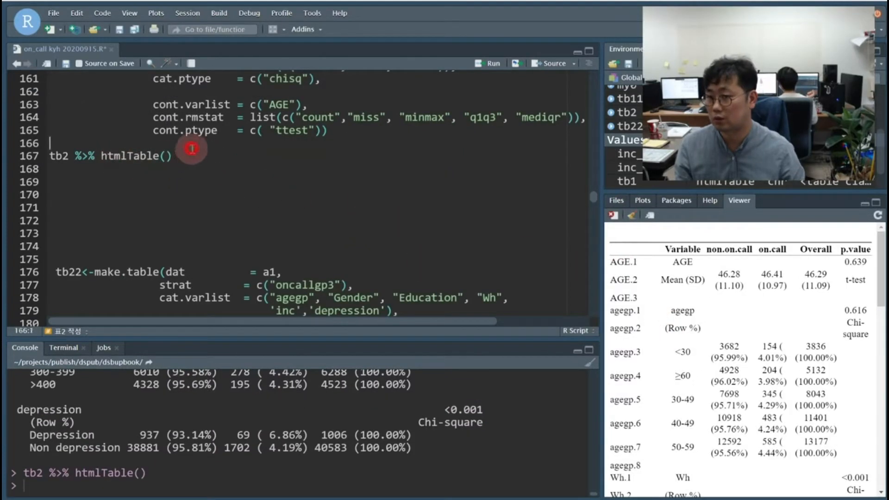
pyautogui.write('tb2')
pyautogui.write(' <')
pyautogui.write('r')
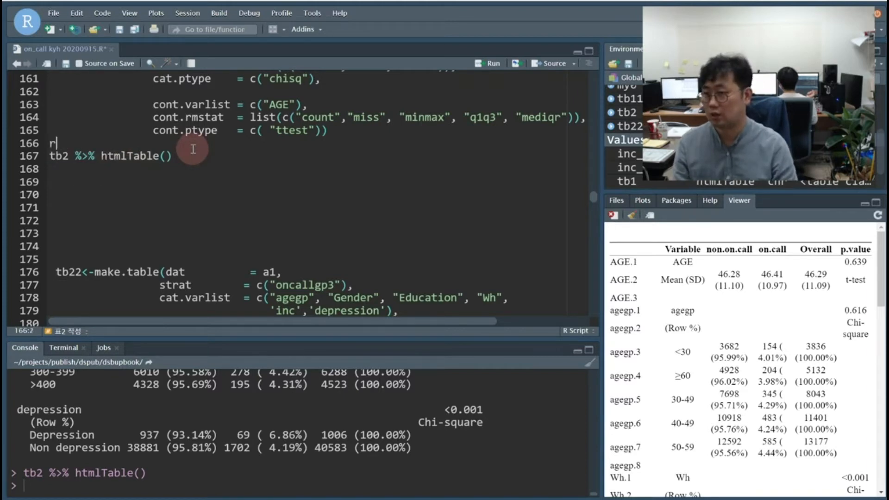
pyautogui.write('own')
pyautogui.write('ames(tb2')
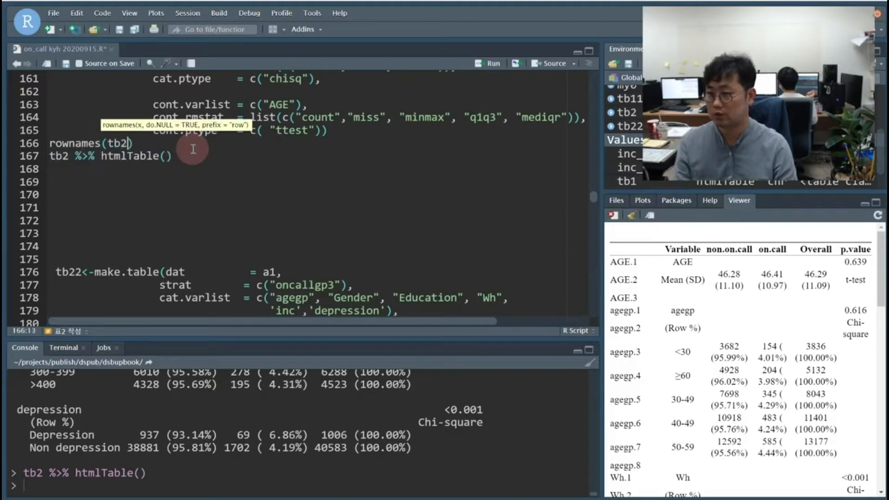
pyautogui.hotkey('ctrl', 'Return')
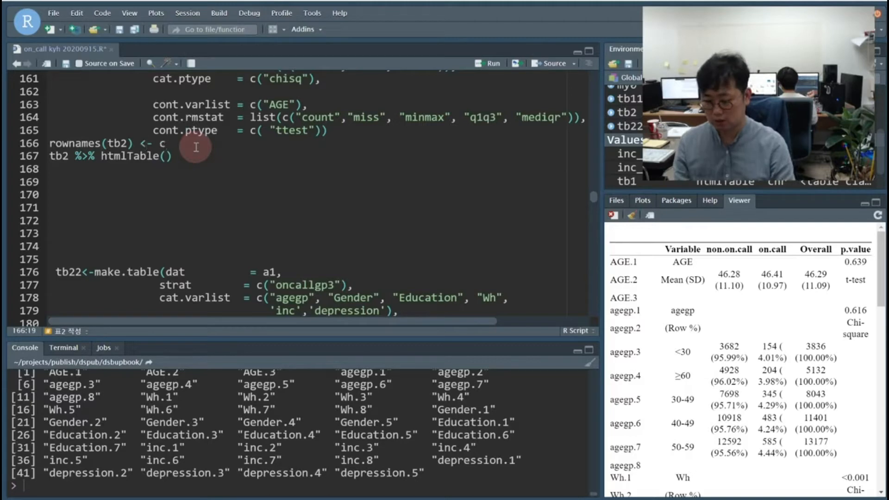
# Step: Extend the line to rownames(tb2) <- c() to clear the row names, run it, and render tb2 again with htmlTable()
pyautogui.hotkey('ctrl', 'Return')
pyautogui.hotkey('ctrl', 'Return')
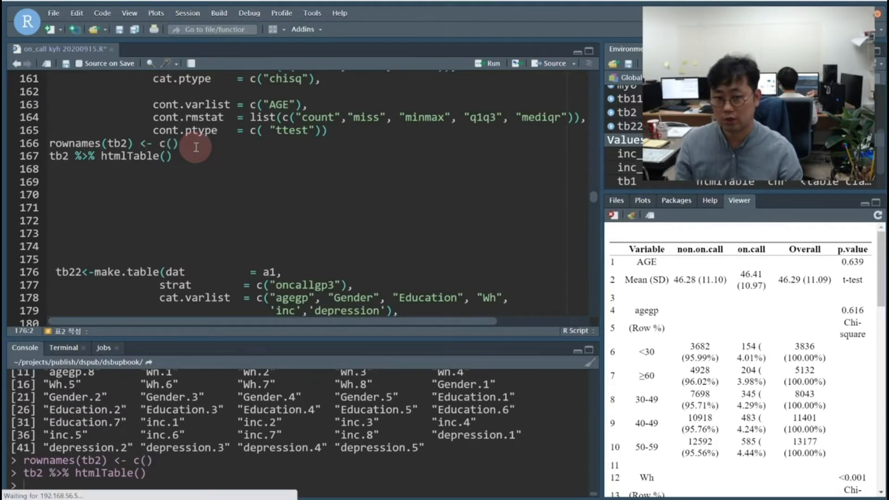
# Step: Copy the entire rendered tb2 table and switch to Excel, moving its window up into view
pyautogui.click(712, 344)
pyautogui.hotkey('ctrl', 'a')
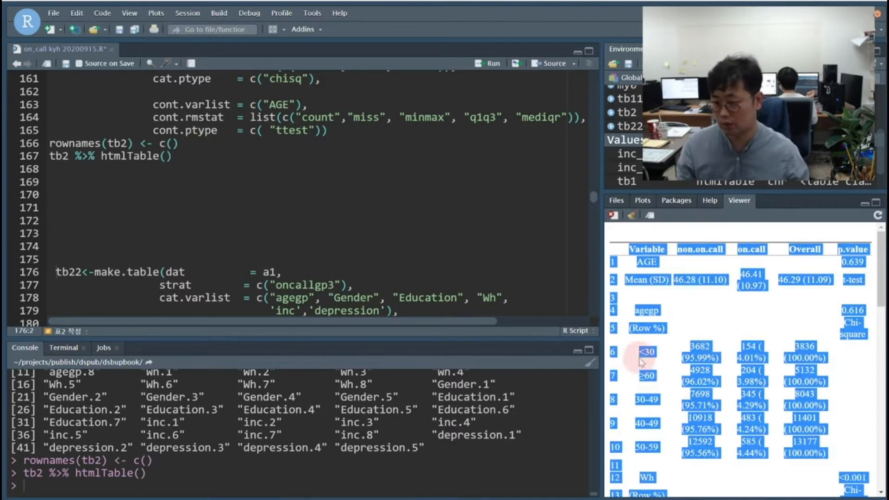
pyautogui.hotkey('alt', 'Tab')
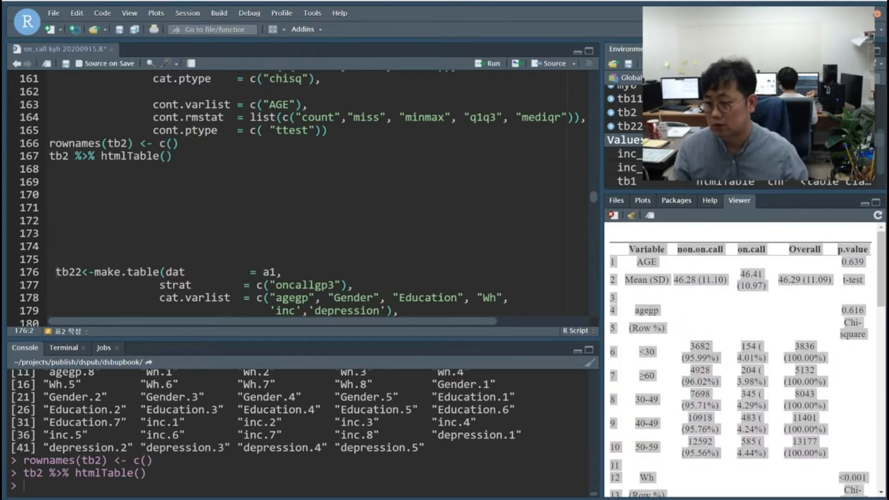
pyautogui.hotkey('alt', 'Tab')
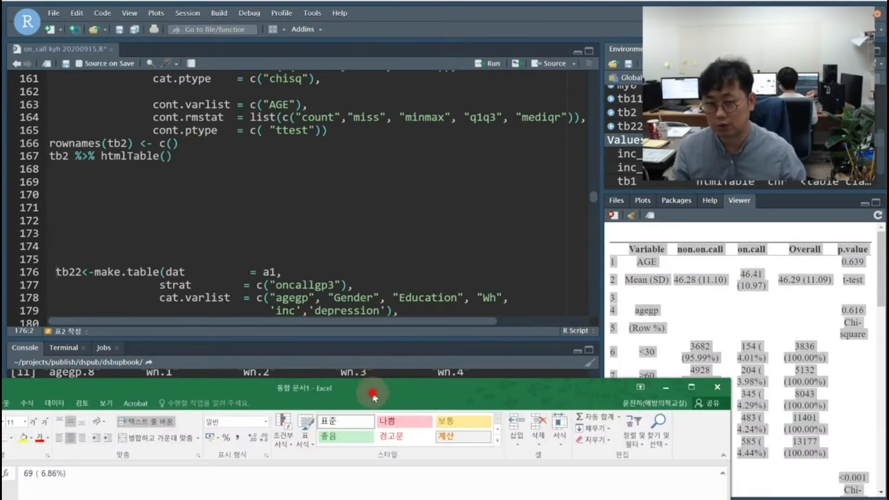
pyautogui.moveTo(373, 396); pyautogui.dragTo(556, 65)
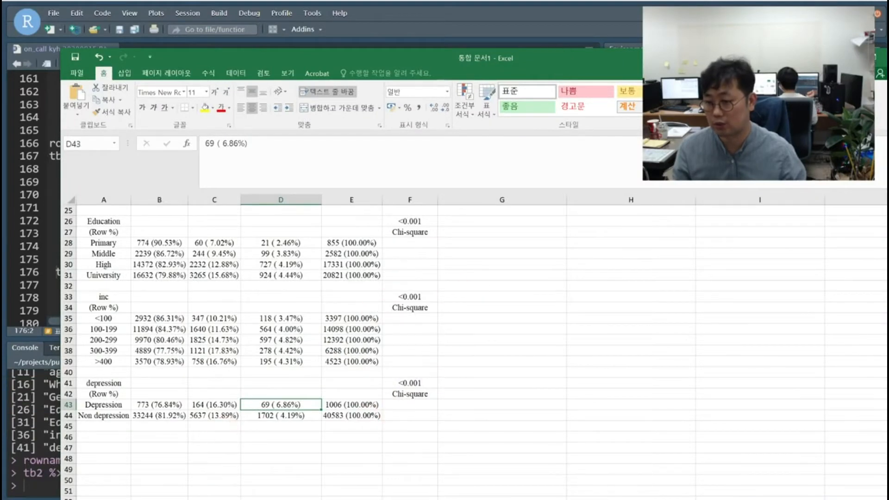
# Step: Add a new worksheet to the workbook and name it "Table 2"
pyautogui.hotkey('shift', 'F11')
pyautogui.hotkey('alt', 'o')
pyautogui.press('h')
pyautogui.press('r')
pyautogui.moveTo(448, 59); pyautogui.dragTo(406, 12)
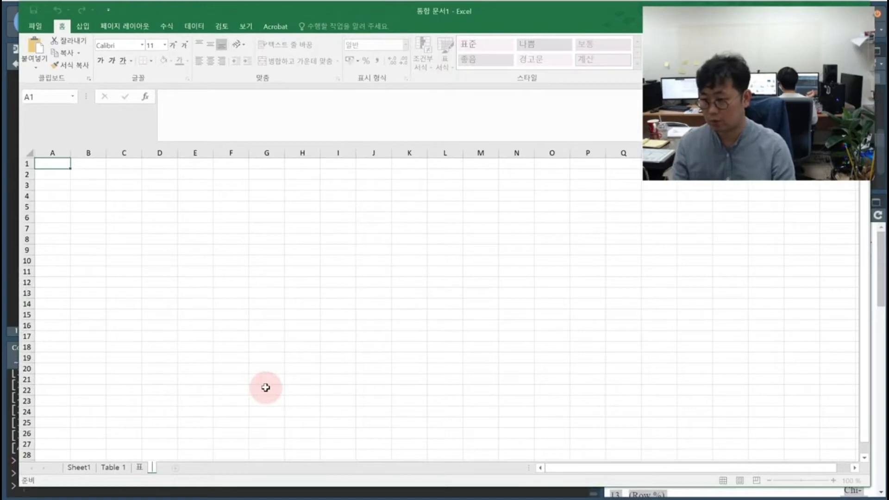
pyautogui.press('Return')
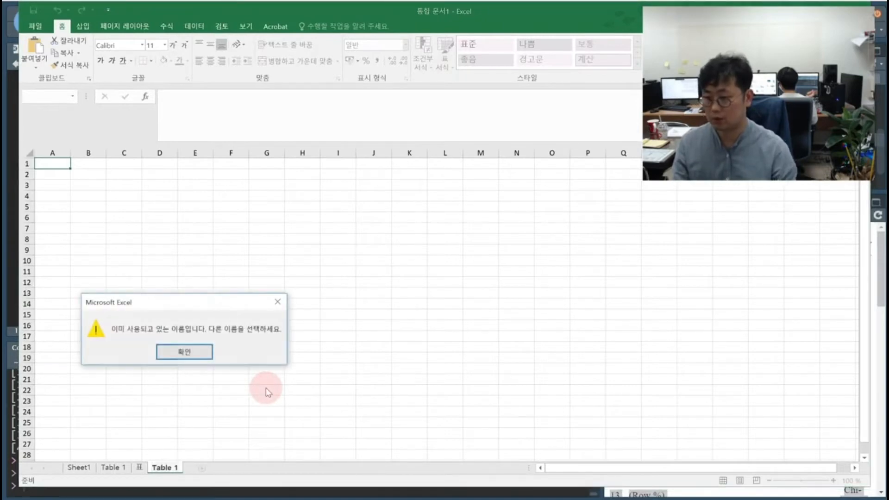
pyautogui.click(194, 356)
pyautogui.click(115, 467)
pyautogui.click(185, 355)
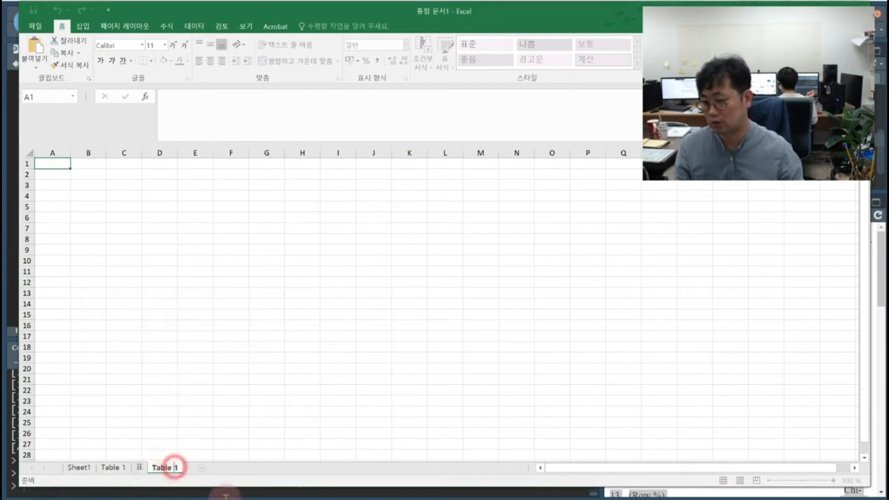
pyautogui.press('BackSpace')
pyautogui.write('2')
pyautogui.press('Return')
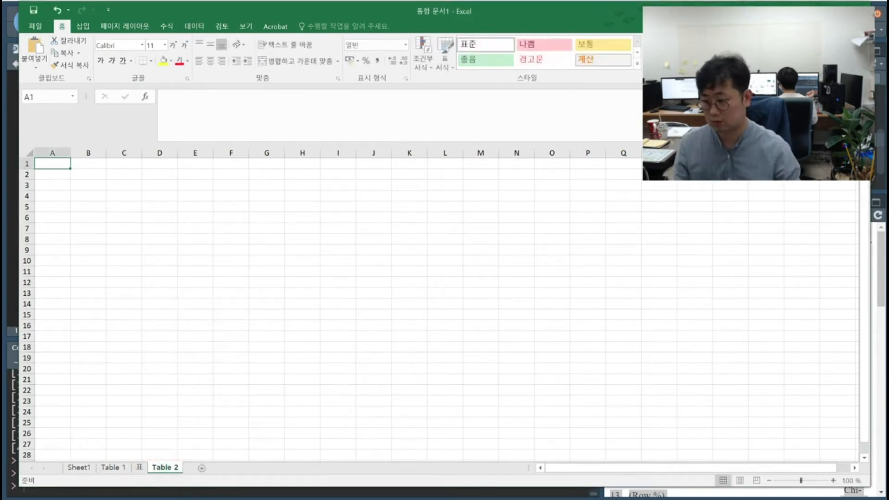
# Step: Paste the copied tb2 table into the Table 1 sheet starting at cell A1, over the existing contents
pyautogui.click(112, 467)
pyautogui.click(82, 165)
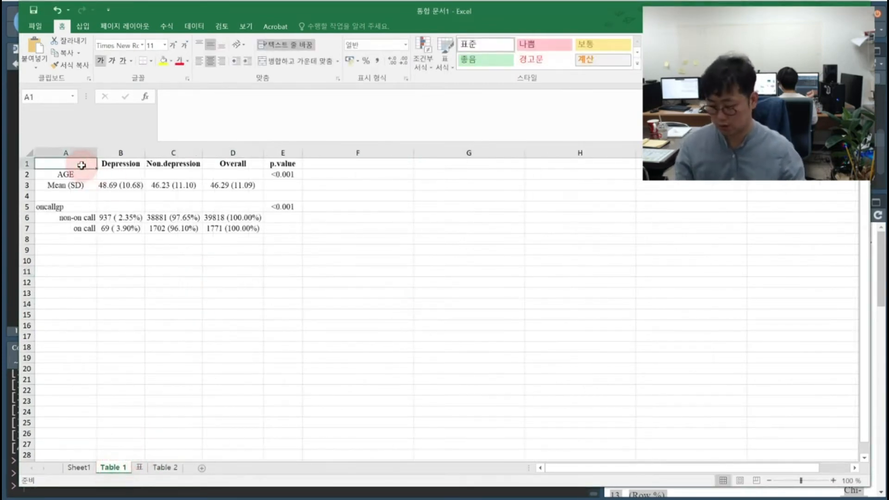
pyautogui.hotkey('ctrl', 'v')
pyautogui.click(174, 285)
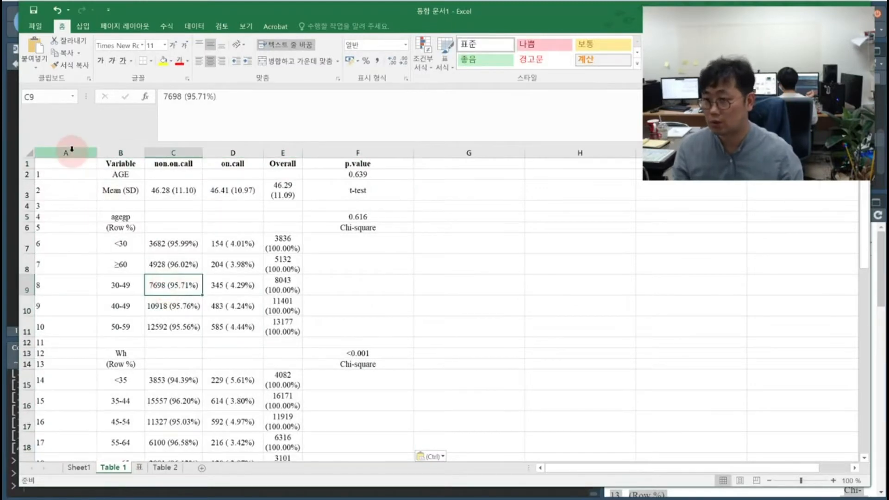
# Step: Delete the row-number column A and insert a blank row above the table header
pyautogui.click(66, 153)
pyautogui.hotkey('ctrl', '-')
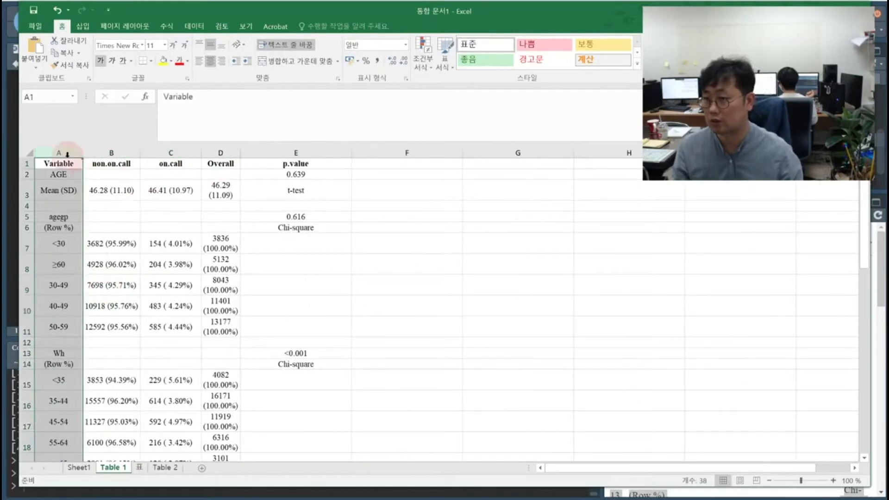
pyautogui.click(26, 163)
pyautogui.hotkey('ctrl', '+')
pyautogui.click(308, 295)
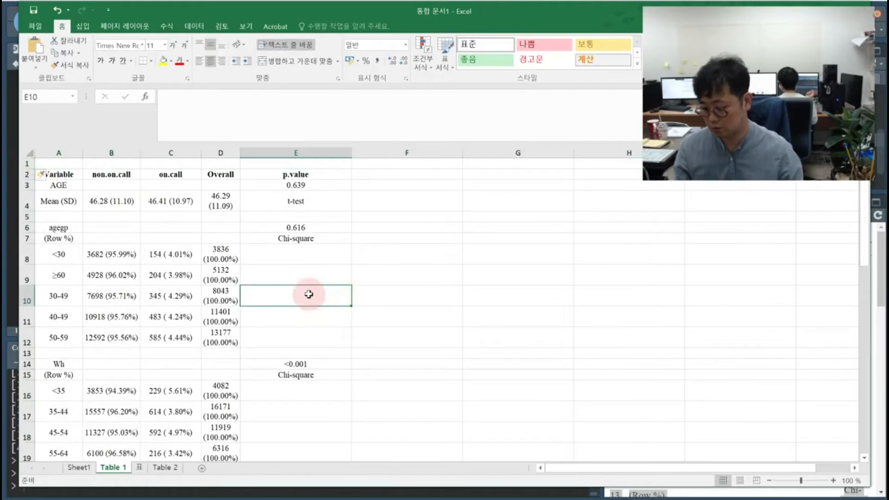
# Step: Widen all columns of the sheet and autofit them to their contents
pyautogui.hotkey('ctrl', 'a')
pyautogui.moveTo(241, 153); pyautogui.dragTo(321, 152)
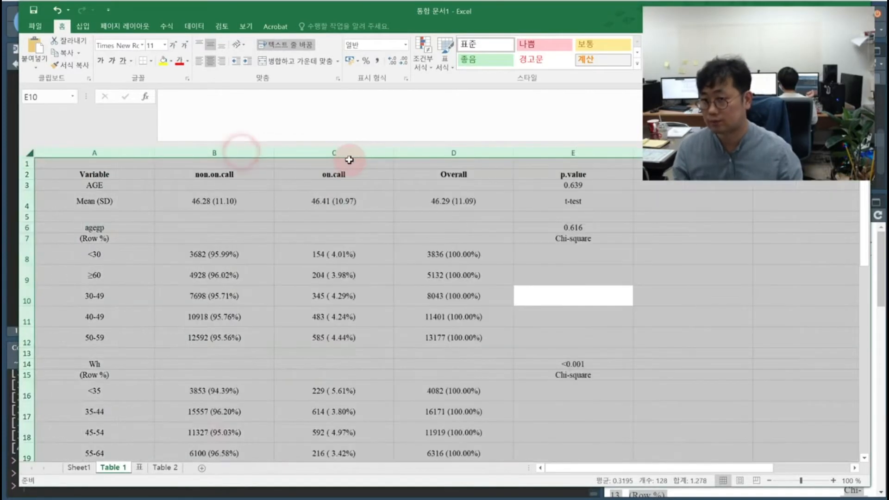
pyautogui.doubleClick(158, 152)
pyautogui.click(218, 298)
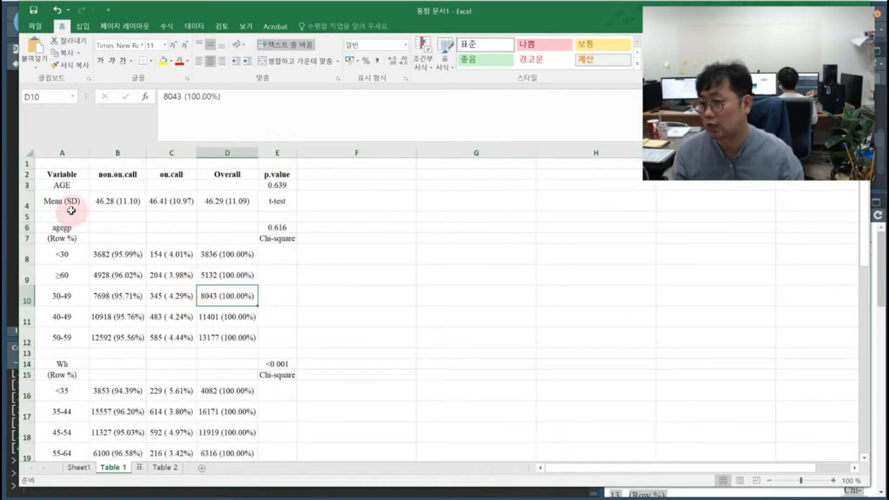
# Step: Clear the AGE label in A3, change A4 to "AGE, mean (SD)", and widen column A to fit it on one line
pyautogui.doubleClick(65, 185)
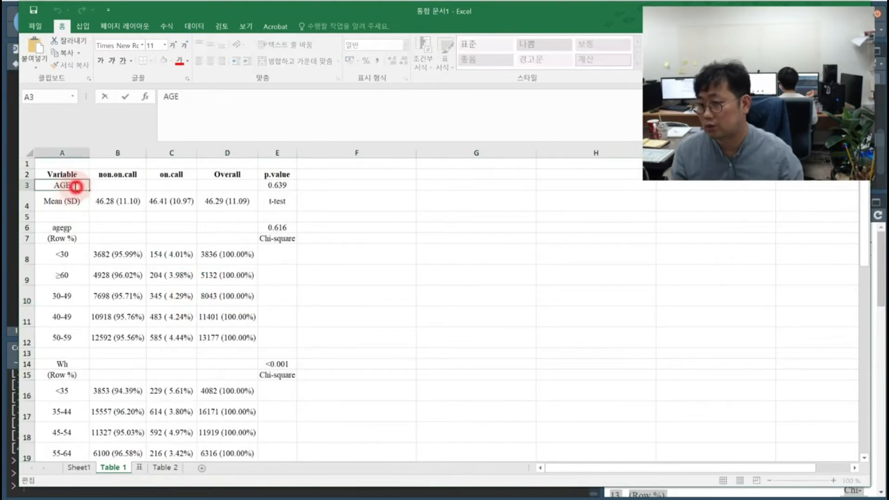
pyautogui.click(51, 200)
pyautogui.click(50, 185)
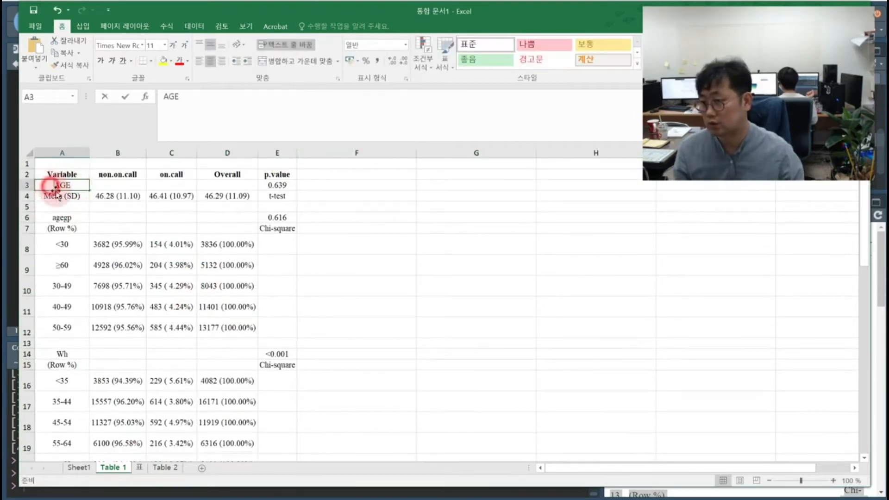
pyautogui.doubleClick(51, 185)
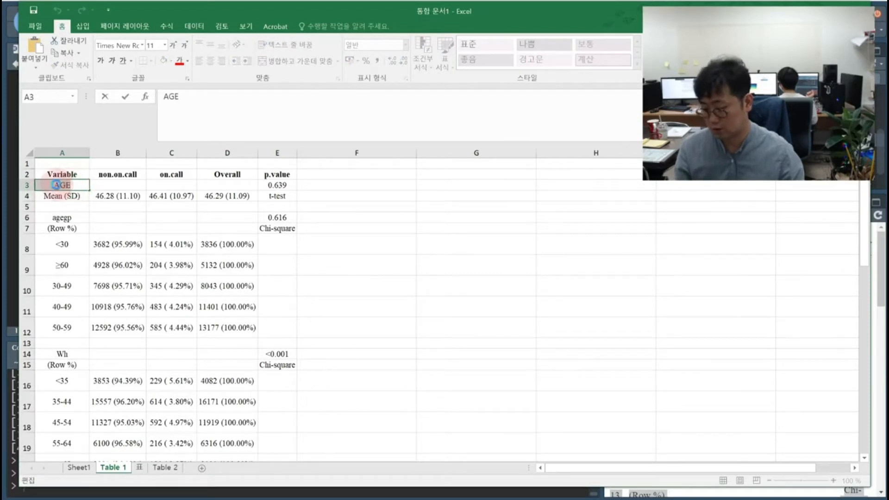
pyautogui.press('BackSpace')
pyautogui.doubleClick(38, 196)
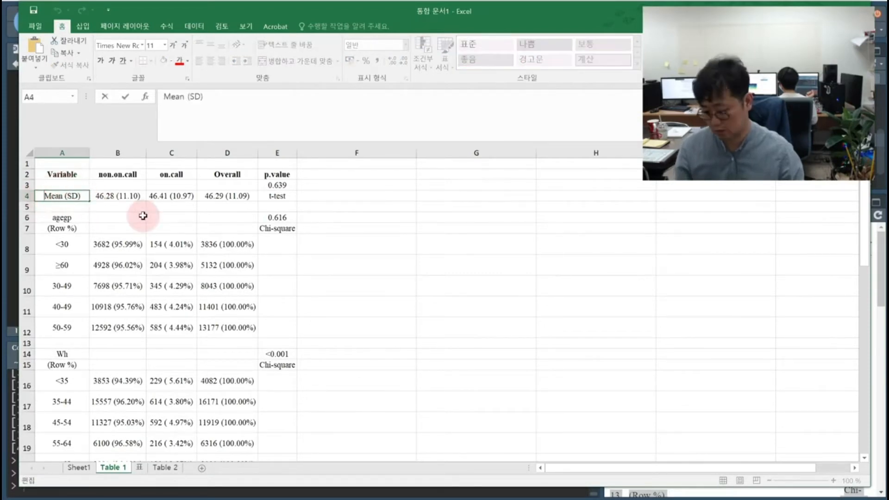
pyautogui.write('AGE')
pyautogui.write(',')
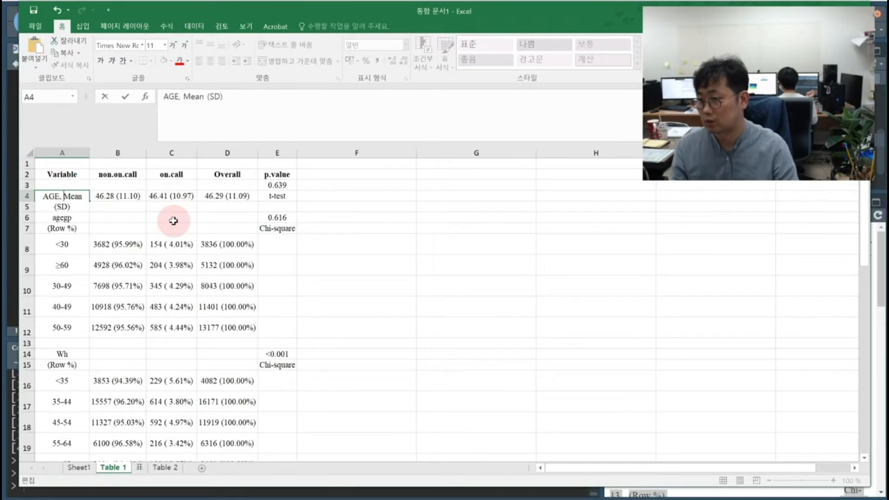
pyautogui.press('Delete')
pyautogui.write('m')
pyautogui.press('Return')
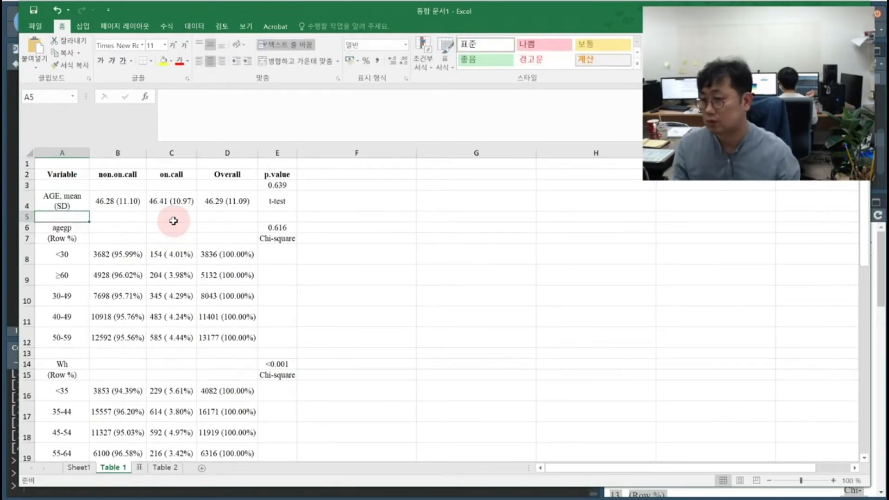
pyautogui.moveTo(90, 153); pyautogui.dragTo(114, 153)
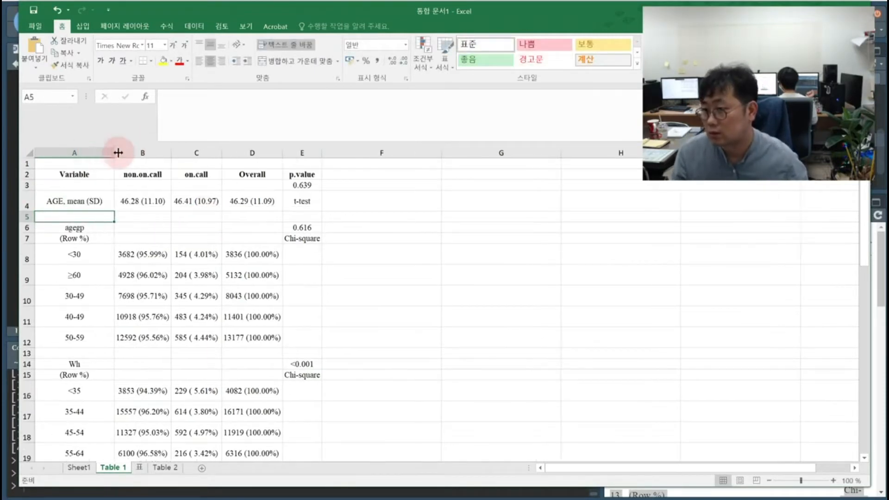
# Step: Remove the t-test label from E4 and move the AGE p-value from E3 down into E4
pyautogui.click(301, 199)
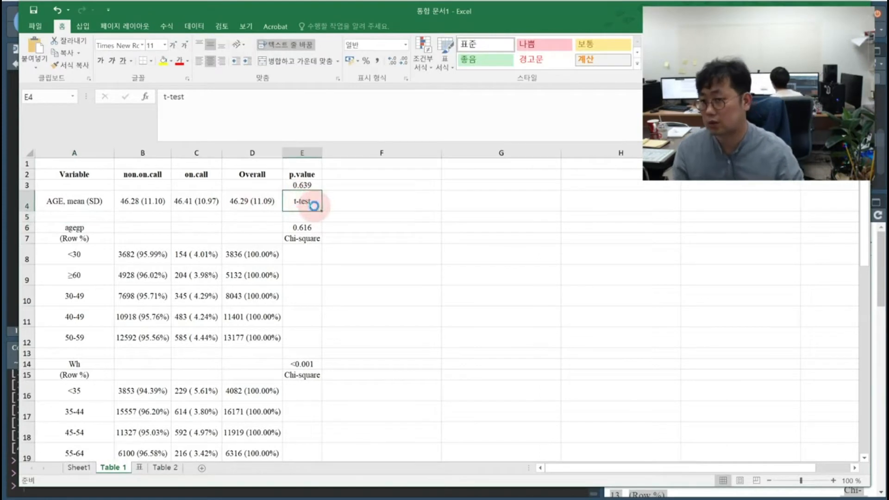
pyautogui.press('Delete')
pyautogui.press('Up')
pyautogui.hotkey('ctrl', 'x')
pyautogui.press('Down')
pyautogui.hotkey('ctrl', 'v')
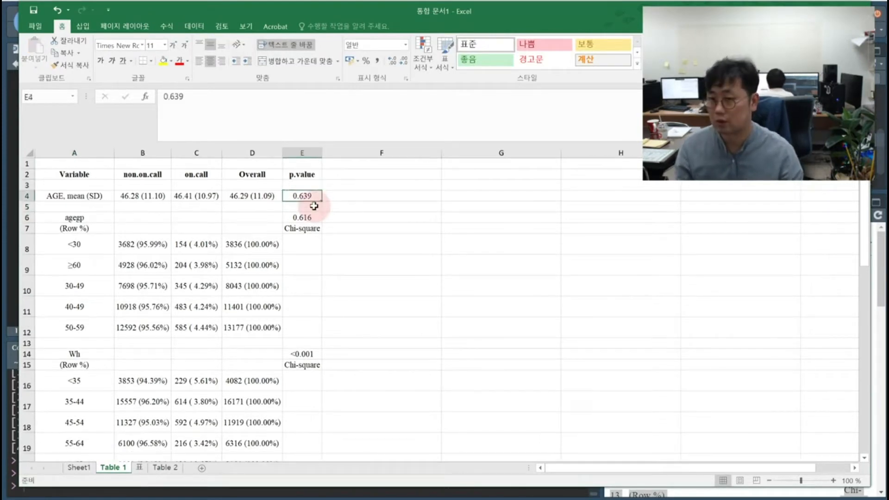
pyautogui.click(442, 346)
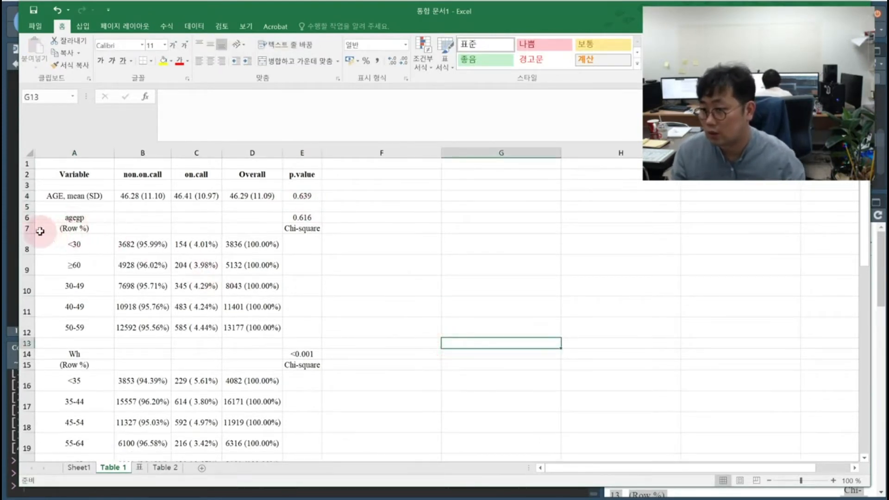
# Step: Delete the (Row %) and Chi-square row beneath the agegp heading
pyautogui.click(24, 228)
pyautogui.hotkey('ctrl', '-')
pyautogui.click(357, 282)
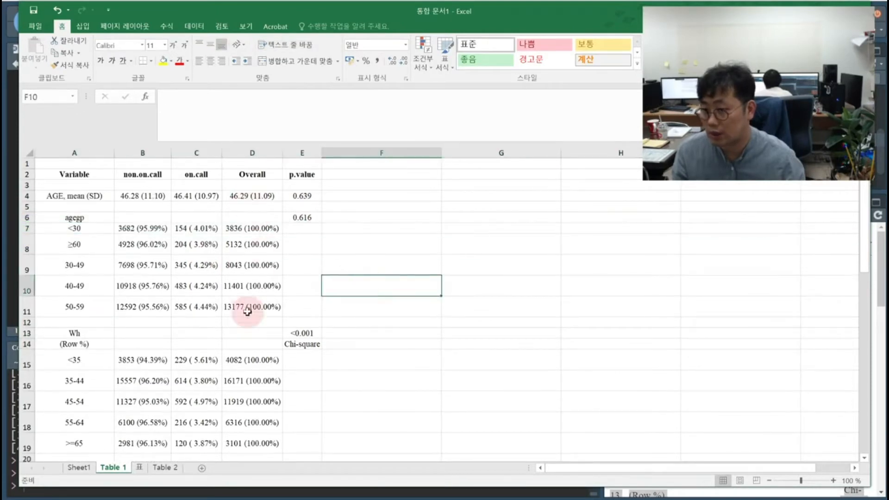
# Step: Move the ≥60 row below the 50-59 row in the agegp group and delete the empty row left behind
pyautogui.click(88, 244)
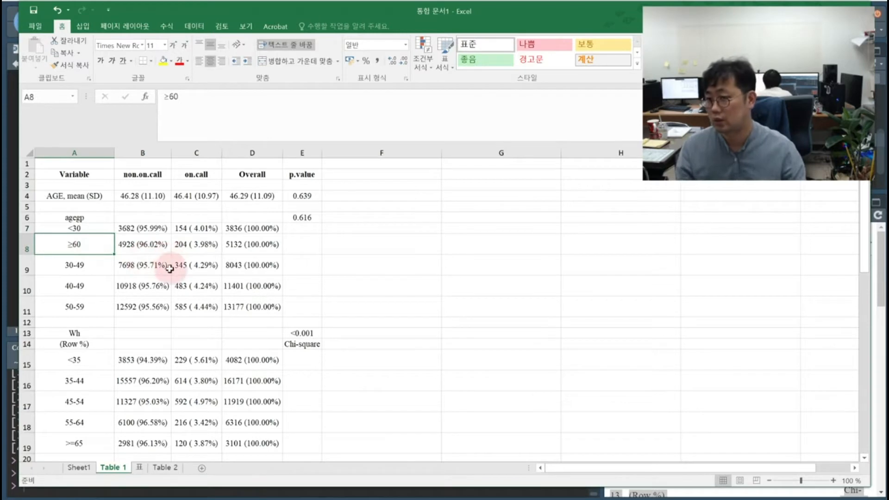
pyautogui.click(25, 242)
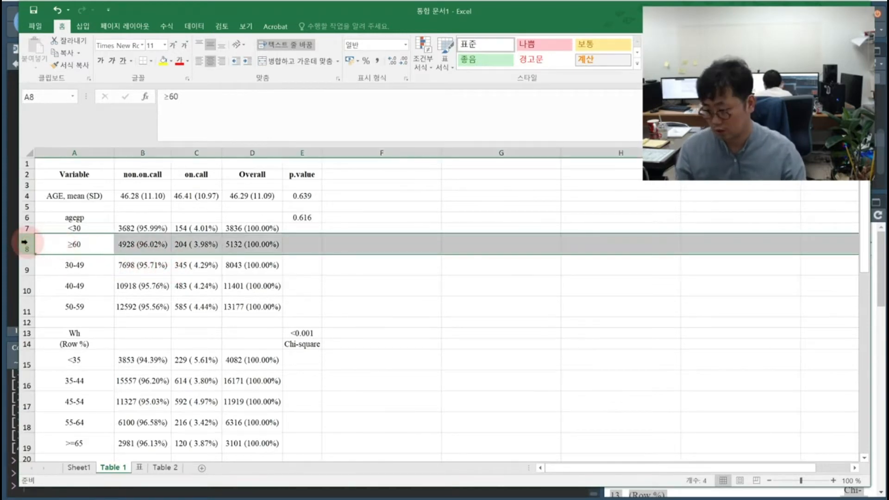
pyautogui.moveTo(26, 242); pyautogui.dragTo(79, 318)
pyautogui.click(350, 287)
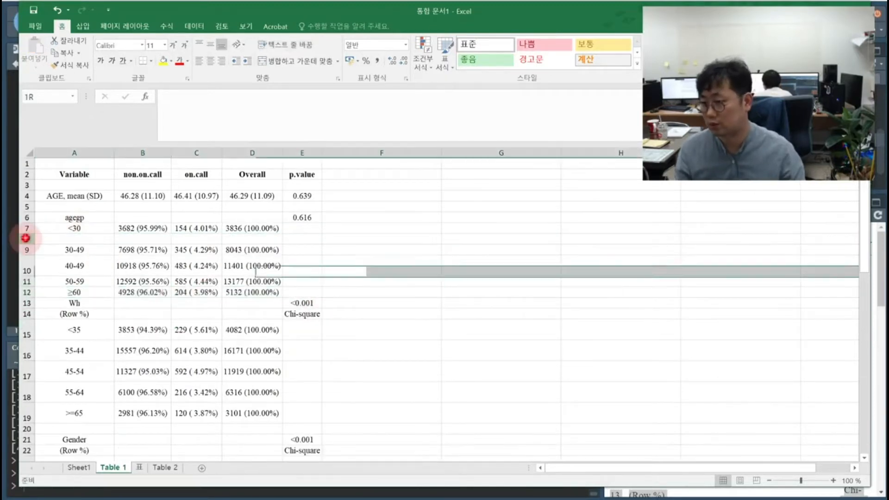
pyautogui.rightClick(26, 239)
pyautogui.click(63, 329)
pyautogui.click(395, 368)
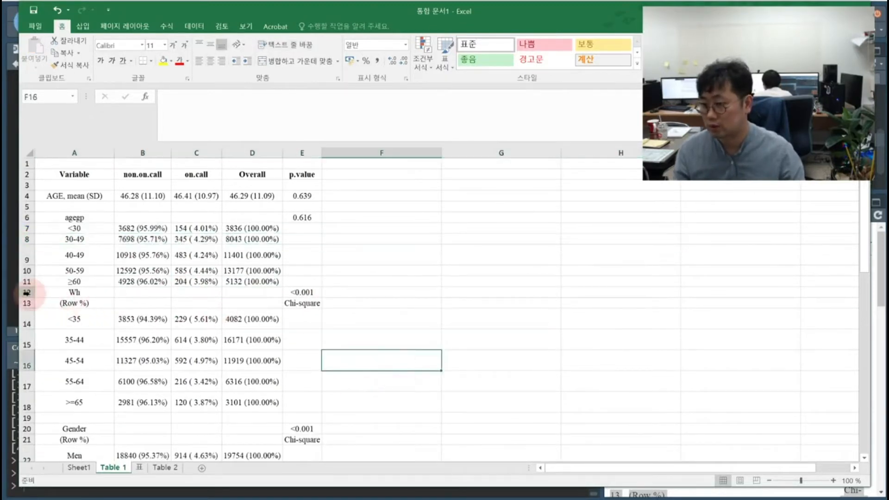
# Step: Delete the (Row %) and Chi-square row beneath the Wh heading and rename that heading "Working hours per week"
pyautogui.click(25, 304)
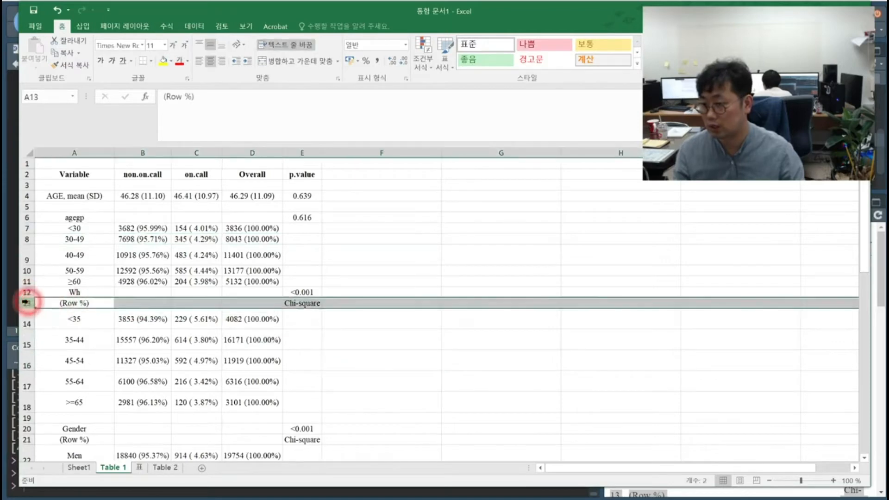
pyautogui.hotkey('ctrl', '-')
pyautogui.doubleClick(79, 293)
pyautogui.moveTo(80, 293); pyautogui.dragTo(50, 293)
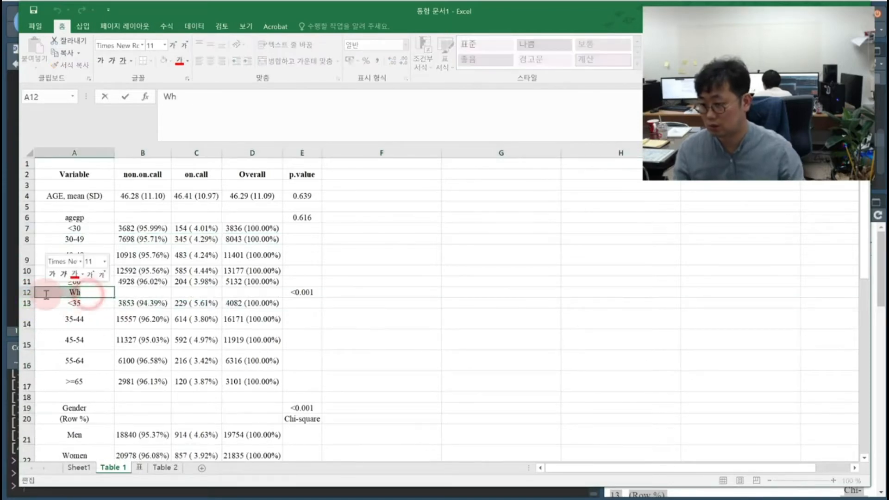
pyautogui.write('Working ho')
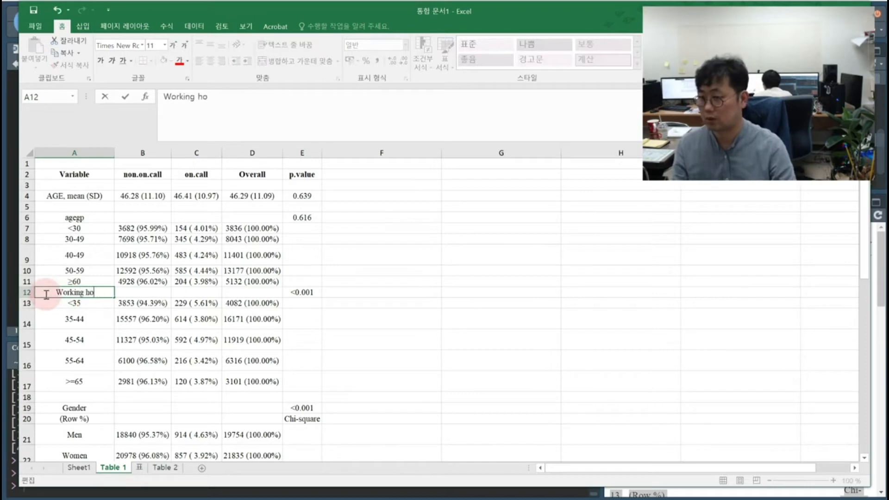
pyautogui.write('urs per week')
pyautogui.press('Return')
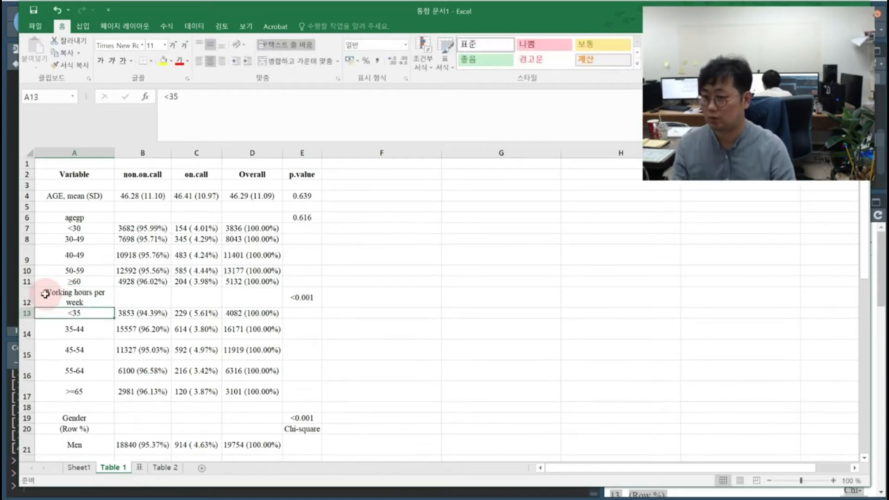
# Step: Delete the (Row %) and Chi-square rows beneath the Gender, Education and inc headings
pyautogui.scroll(-1, 112, 399)
pyautogui.scroll(-2, 112, 398)
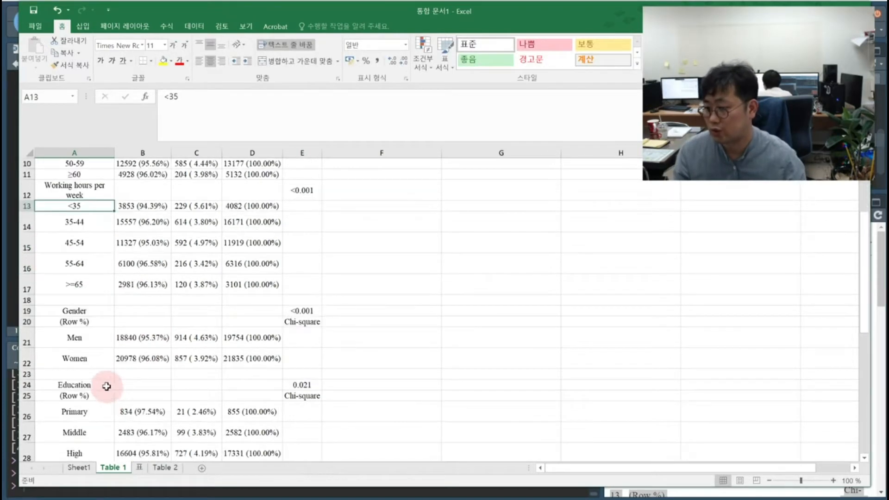
pyautogui.click(27, 321)
pyautogui.hotkey('ctrl', '-')
pyautogui.scroll(-1, 126, 337)
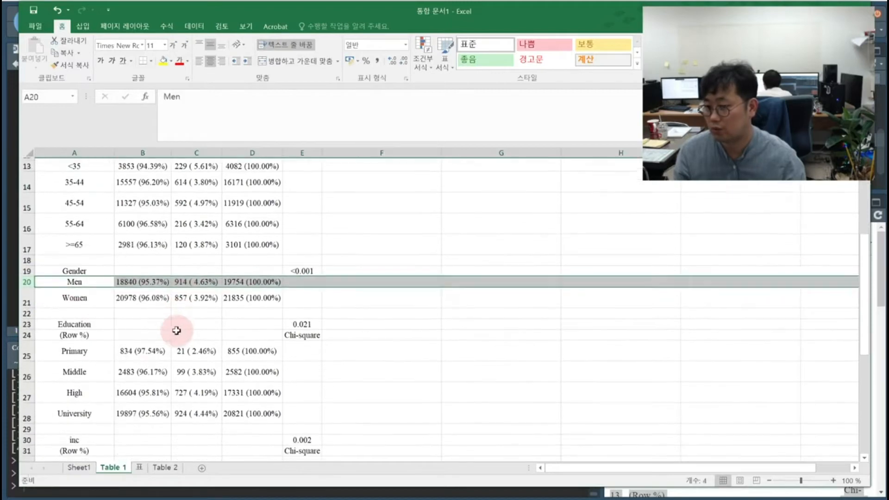
pyautogui.click(27, 332)
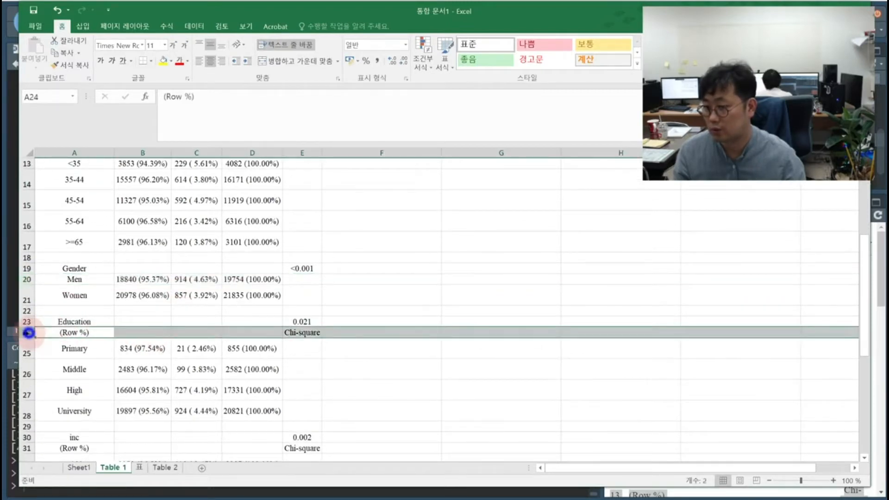
pyautogui.hotkey('ctrl', '-')
pyautogui.scroll(-3, 149, 312)
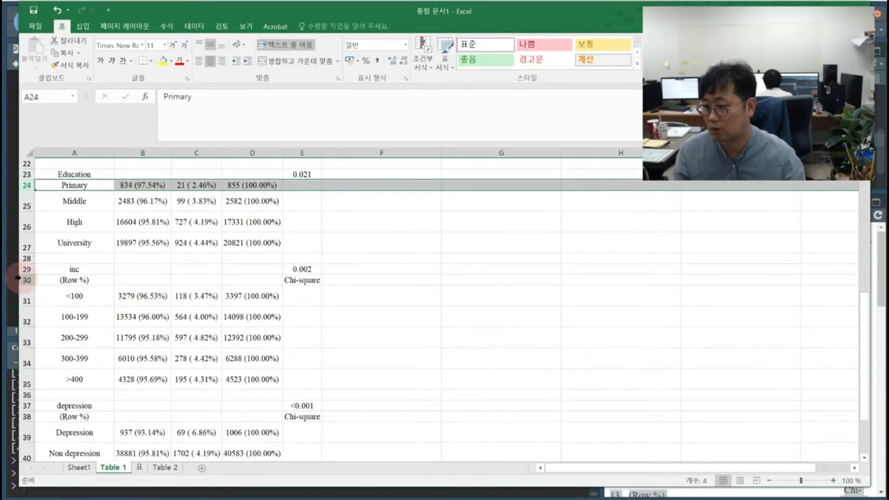
pyautogui.click(20, 280)
pyautogui.hotkey('ctrl', '-')
pyautogui.scroll(-1, 192, 314)
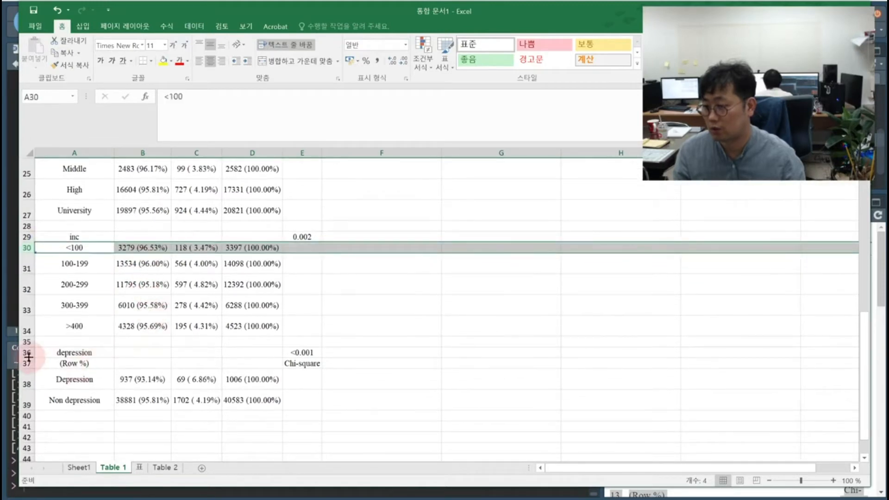
# Step: Delete the whole depression block, rows 36 to 39, from the end of the table
pyautogui.moveTo(23, 353); pyautogui.dragTo(37, 393)
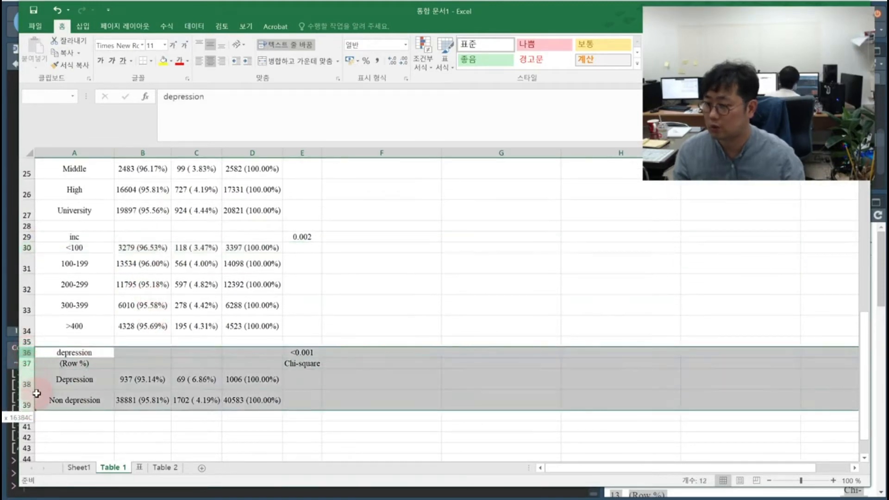
pyautogui.rightClick(171, 397)
pyautogui.press('d')
pyautogui.click(274, 385)
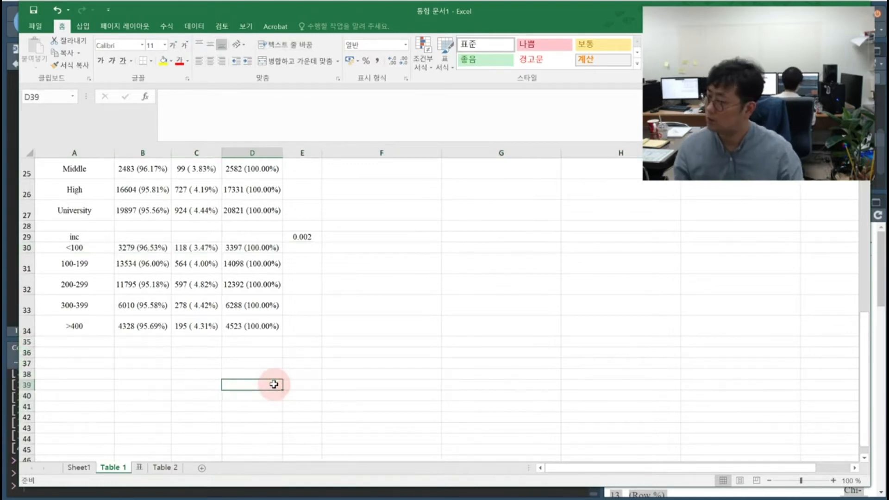
# Step: Enter the heading "Oncall group" in B1 above the non.on.call column
pyautogui.scroll(8, 276, 383)
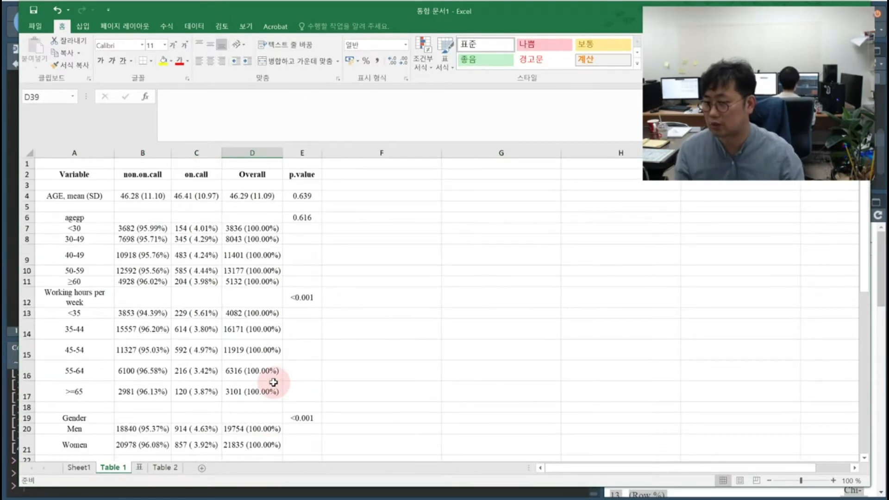
pyautogui.click(164, 174)
pyautogui.press('Up')
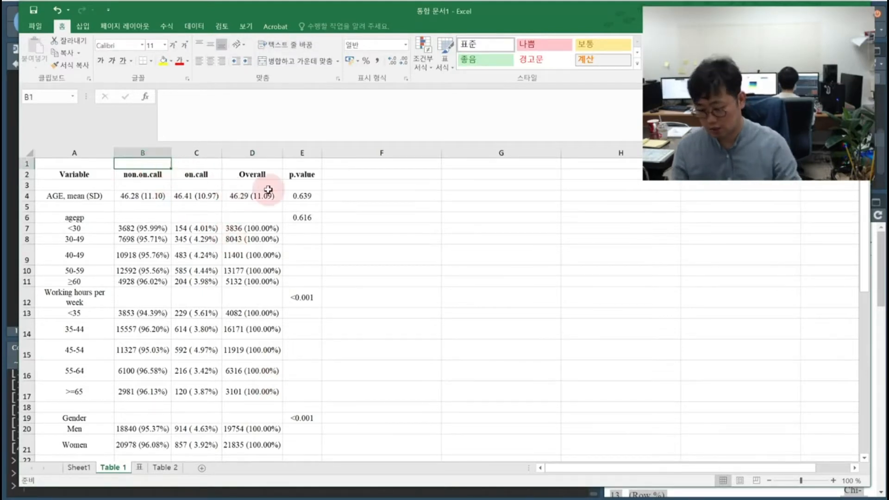
pyautogui.write('Oncall gro')
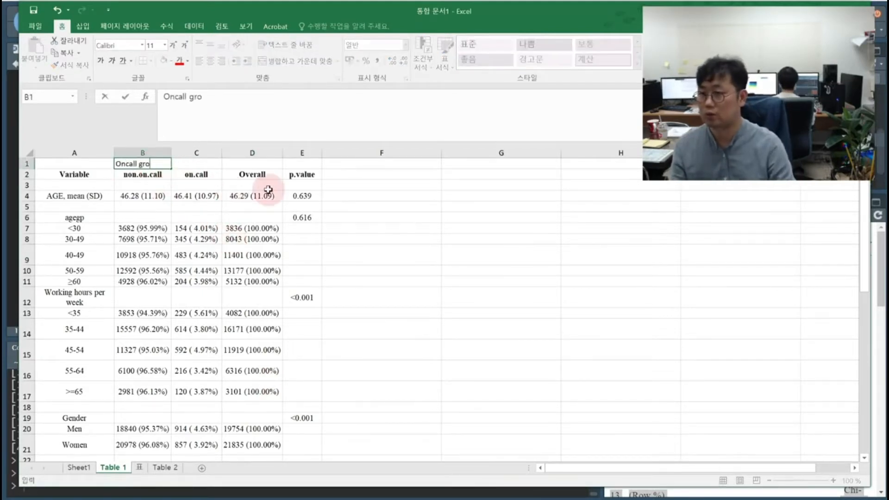
pyautogui.press('Return')
pyautogui.write('non')
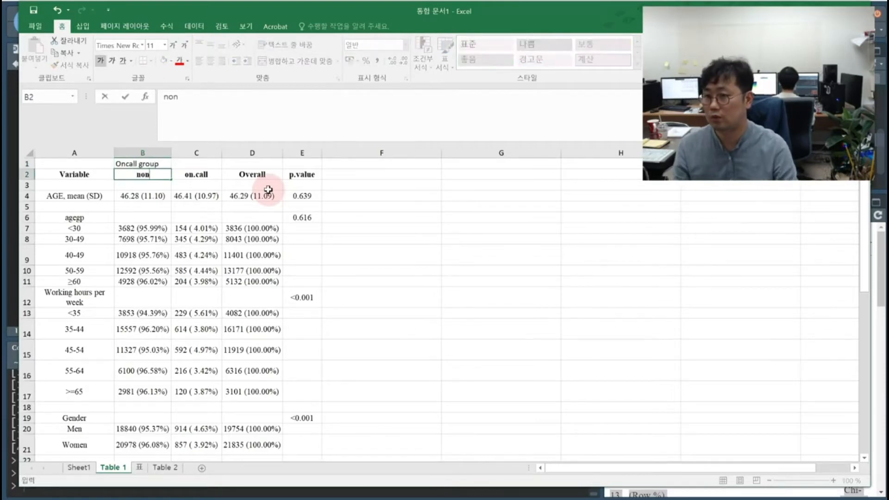
pyautogui.press('Tab')
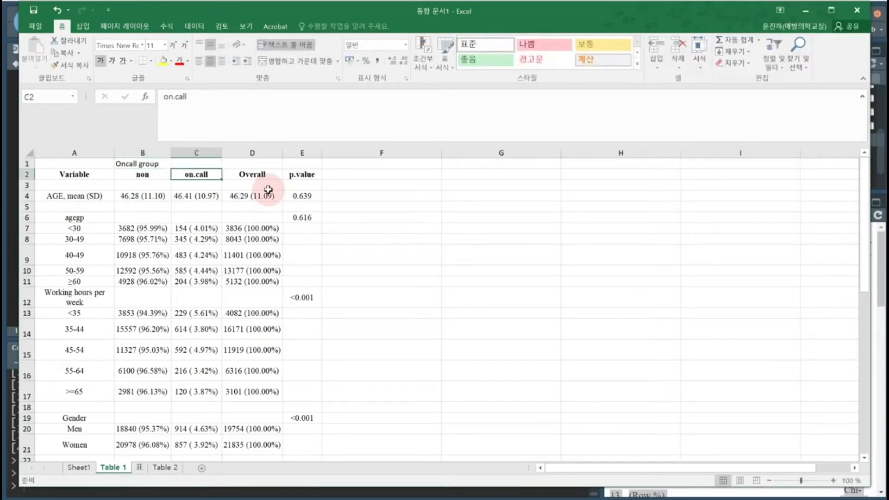
pyautogui.press('Left')
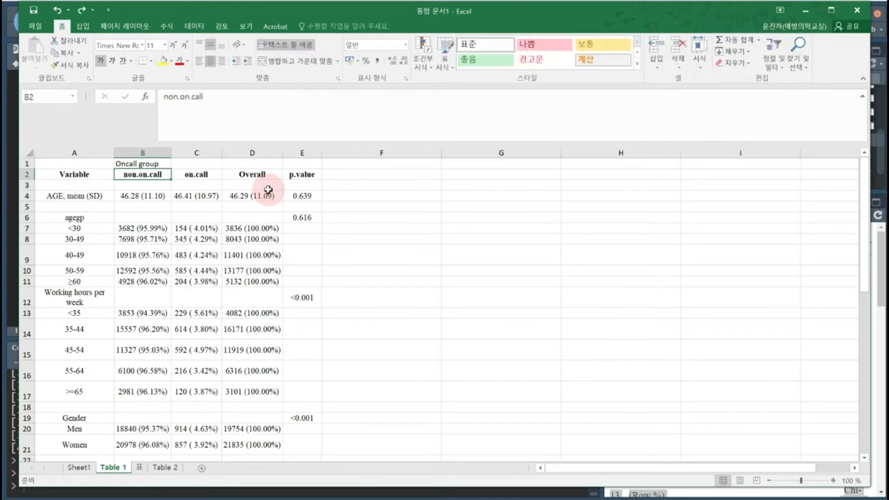
pyautogui.click(259, 172)
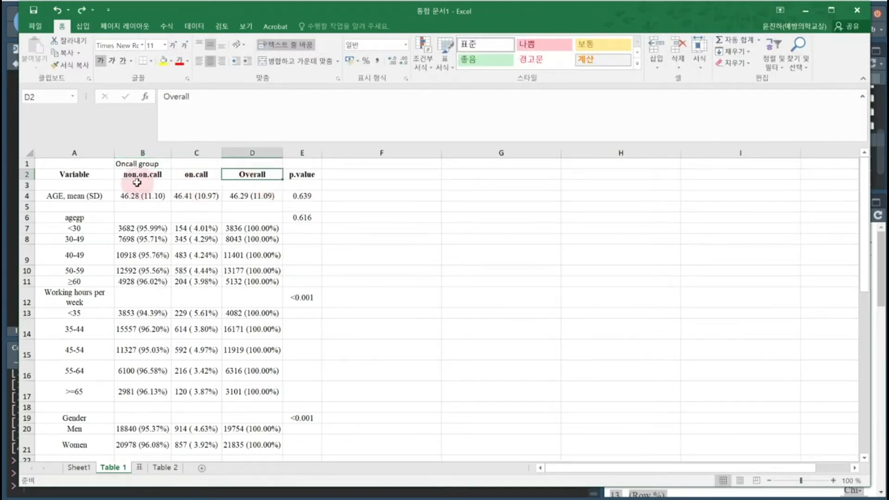
# Step: Clear the Variable heading from A2 and insert an empty row above the Oncall group row
pyautogui.click(60, 173)
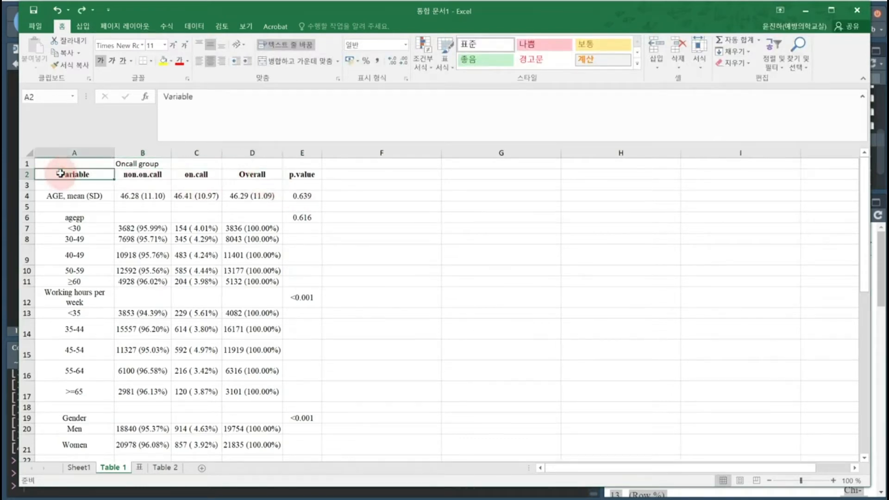
pyautogui.press('Delete')
pyautogui.moveTo(72, 159); pyautogui.dragTo(262, 172)
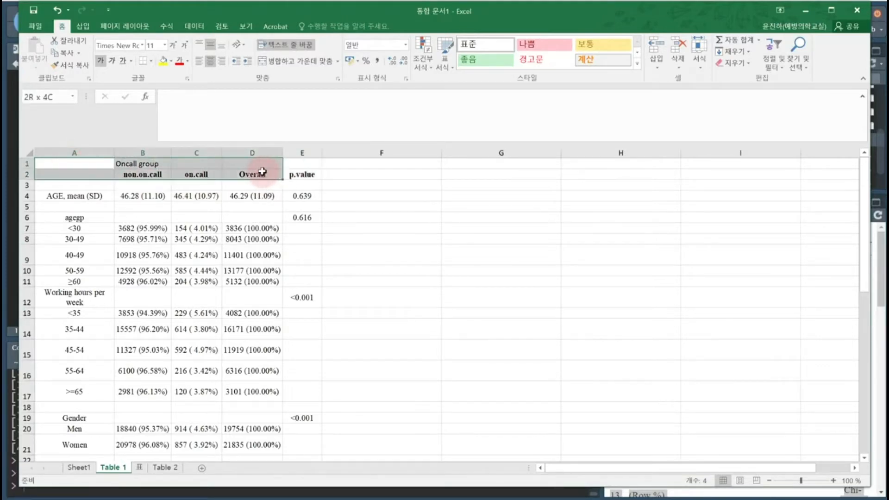
pyautogui.click(90, 161)
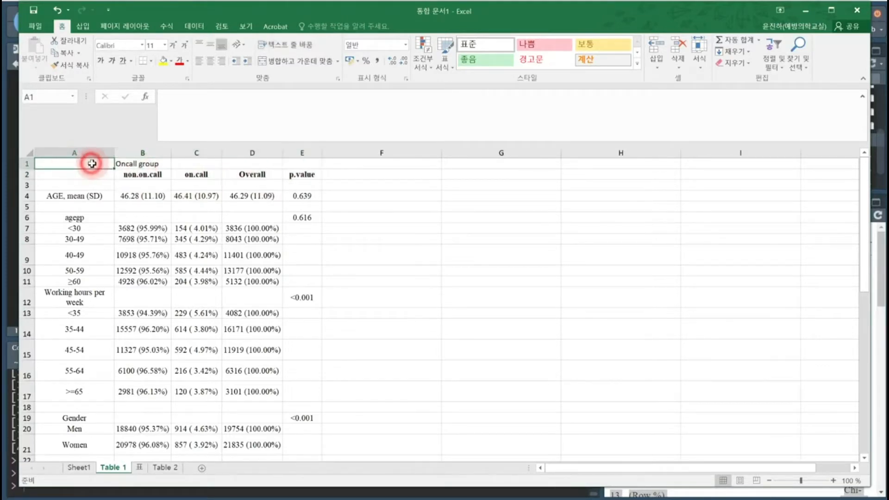
pyautogui.click(26, 164)
pyautogui.rightClick(26, 164)
pyautogui.click(74, 246)
pyautogui.click(502, 265)
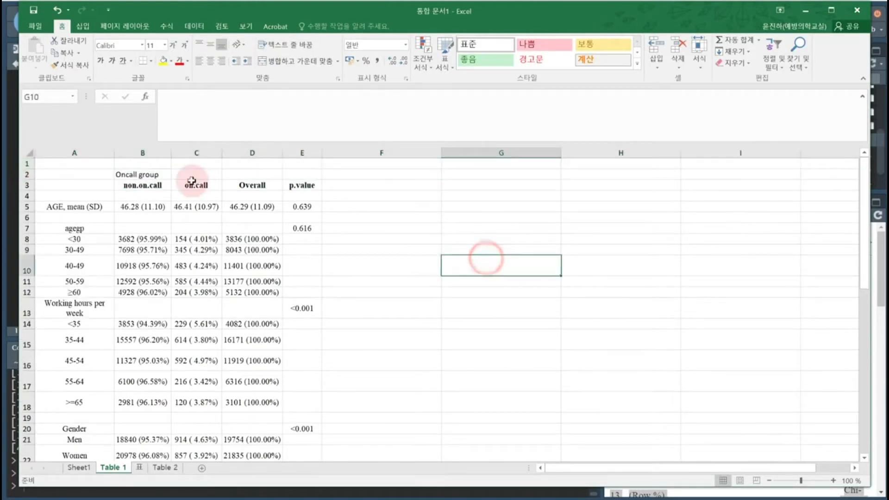
# Step: Rule the table header with a top border above A2:E2 and bottom borders beneath B2:D2 and A3:E3
pyautogui.moveTo(84, 175); pyautogui.dragTo(302, 180)
pyautogui.click(151, 65)
pyautogui.click(153, 100)
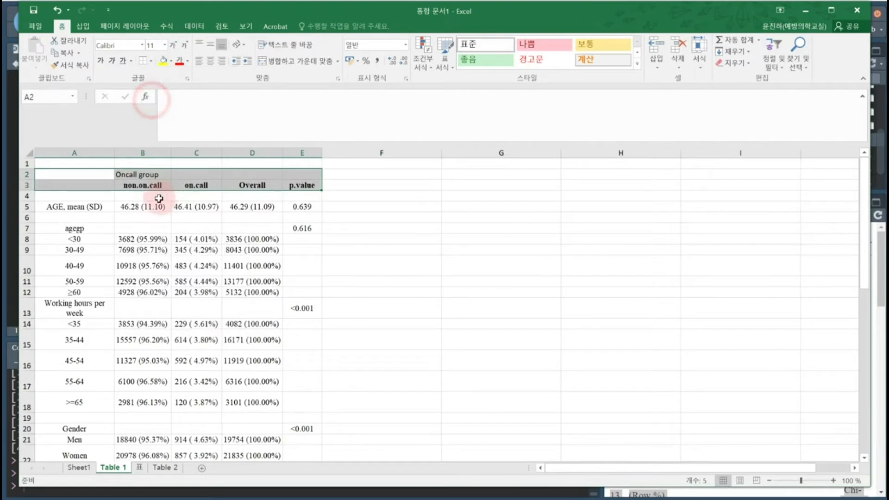
pyautogui.moveTo(132, 174); pyautogui.dragTo(252, 172)
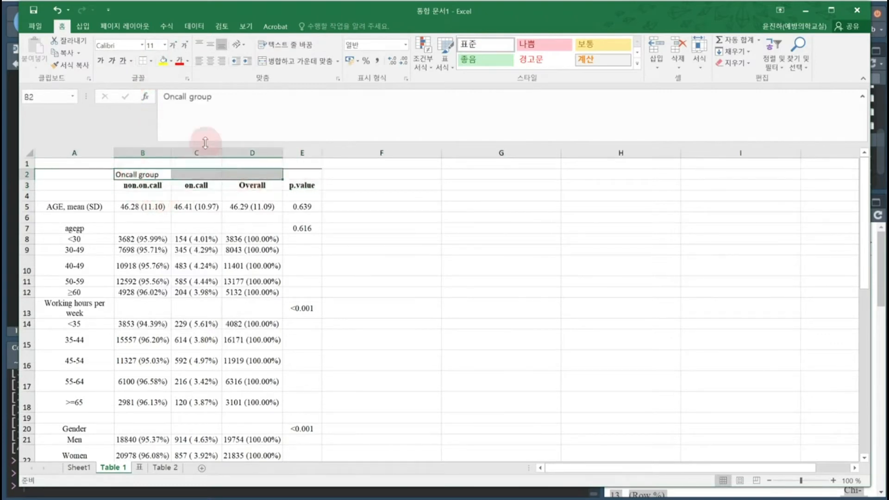
pyautogui.click(151, 61)
pyautogui.click(167, 88)
pyautogui.moveTo(95, 184); pyautogui.dragTo(301, 185)
pyautogui.click(144, 61)
pyautogui.click(497, 346)
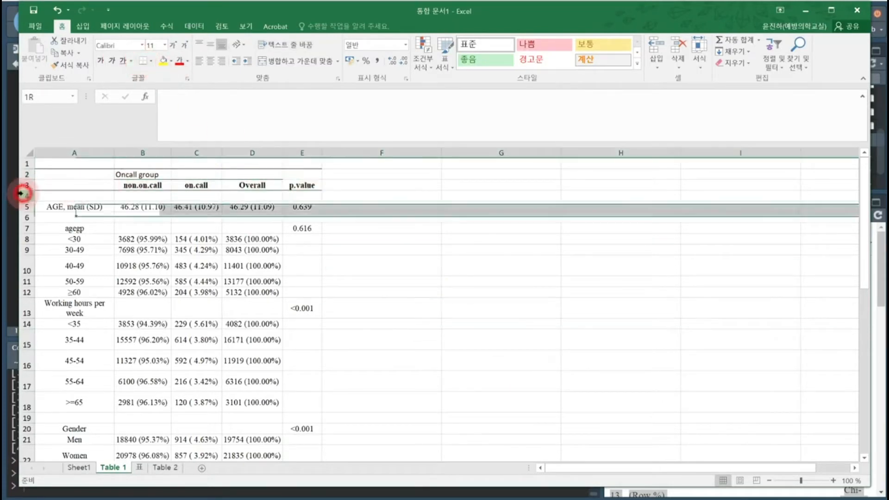
# Step: Delete the empty row 4 between the table header and the AGE row
pyautogui.click(23, 196)
pyautogui.hotkey('ctrl', '-')
pyautogui.click(252, 256)
# Step: Left-align the agegp heading and right-align its age categories in A7:A11
pyautogui.click(92, 217)
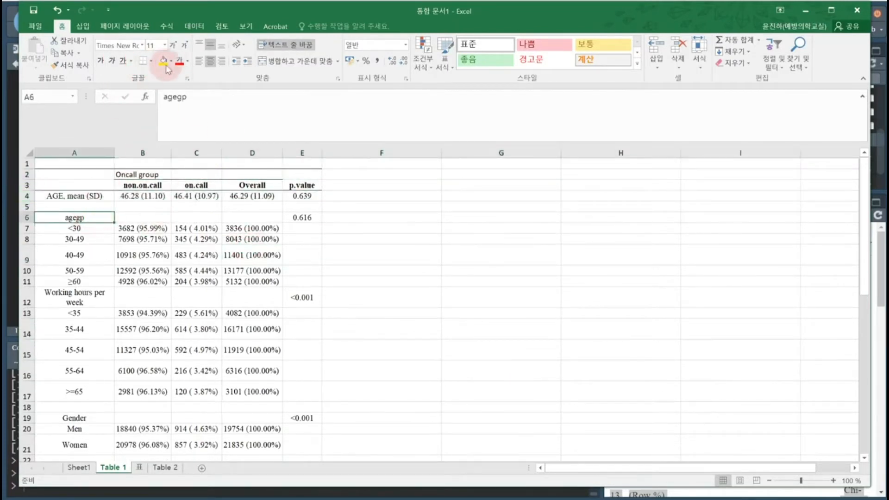
pyautogui.click(201, 60)
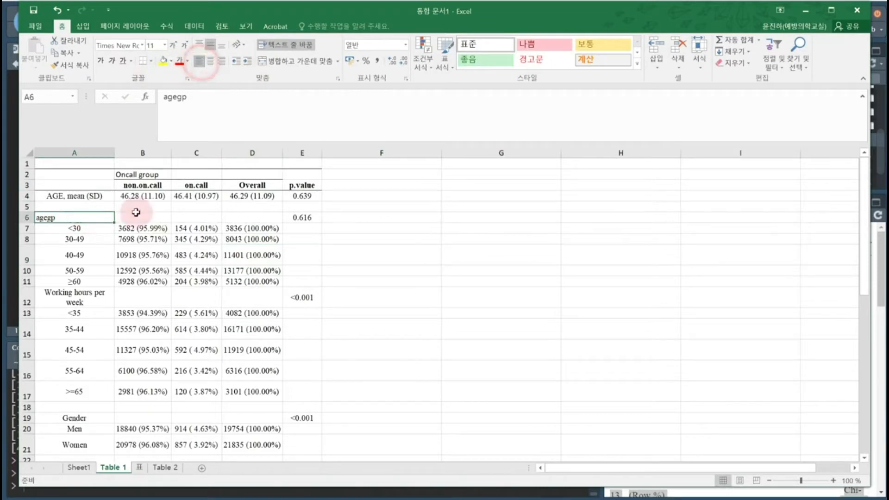
pyautogui.moveTo(74, 227); pyautogui.dragTo(85, 283)
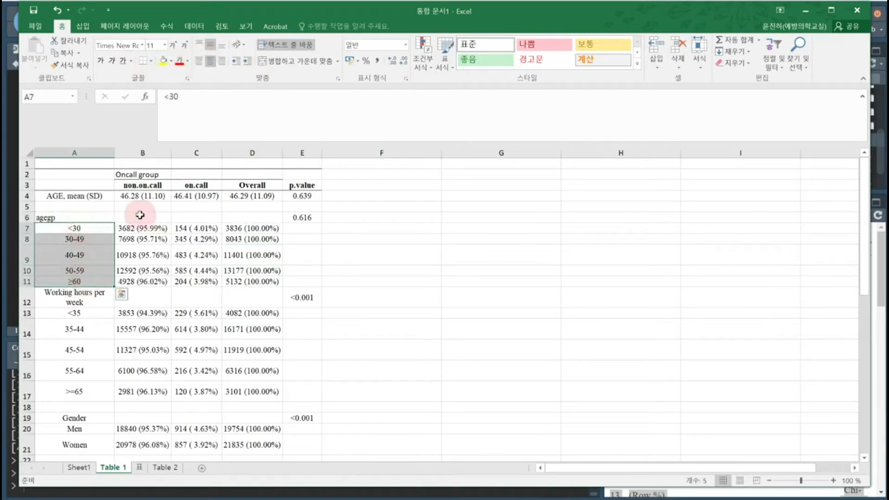
pyautogui.click(222, 63)
# Step: Right-align all of column A, with the AGE, mean (SD) and agegp headings left-aligned
pyautogui.click(74, 153)
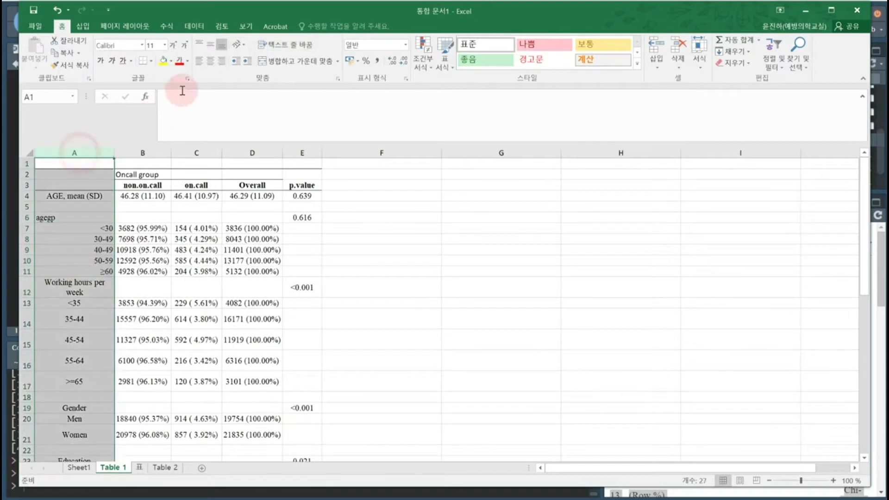
pyautogui.click(224, 61)
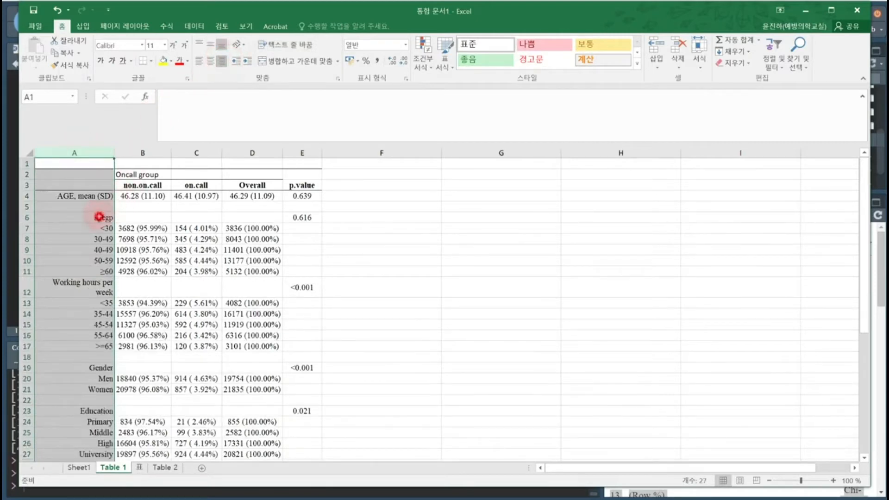
pyautogui.click(99, 216)
pyautogui.keyDown('ctrl'); pyautogui.click(89, 197); pyautogui.keyUp('ctrl')
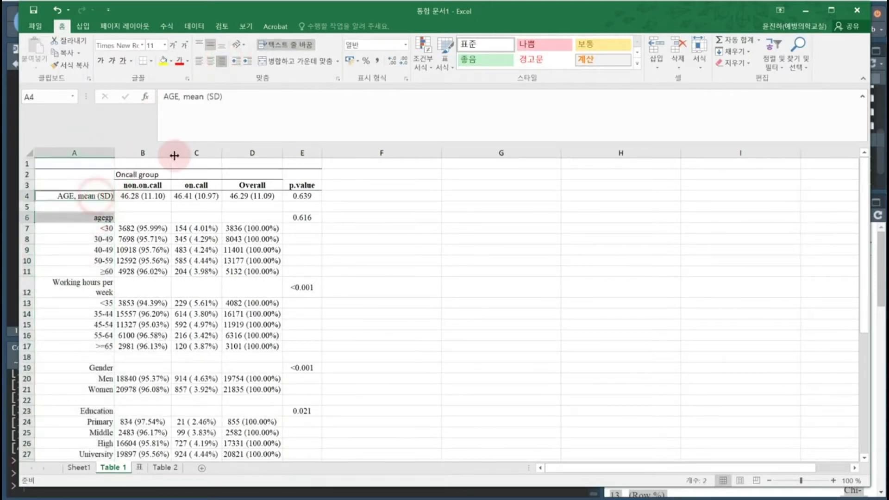
pyautogui.click(200, 62)
# Step: Left-align the Working hours per week, Gender and Education headings in column A
pyautogui.click(90, 290)
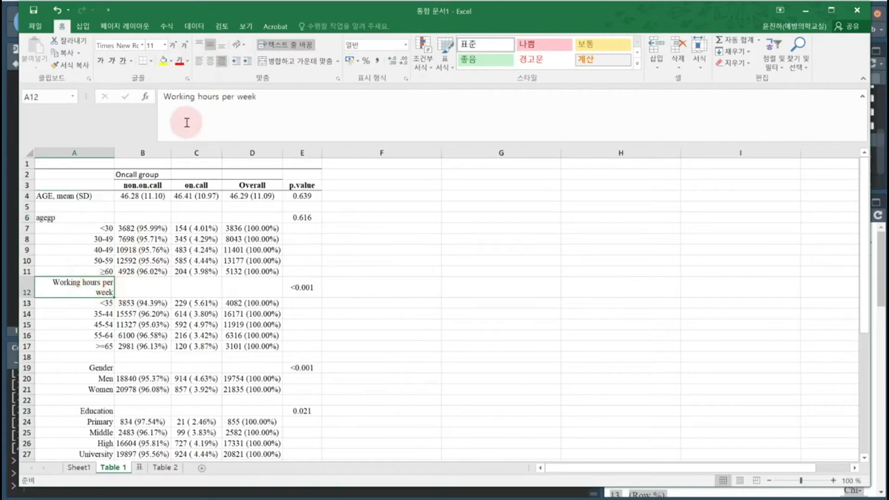
pyautogui.click(201, 62)
pyautogui.scroll(-2, 118, 260)
pyautogui.click(99, 303)
pyautogui.click(200, 62)
pyautogui.click(92, 346)
pyautogui.click(201, 62)
# Step: Left-align the inc heading in A29 and rename it "Income"
pyautogui.scroll(-3, 173, 258)
pyautogui.click(103, 303)
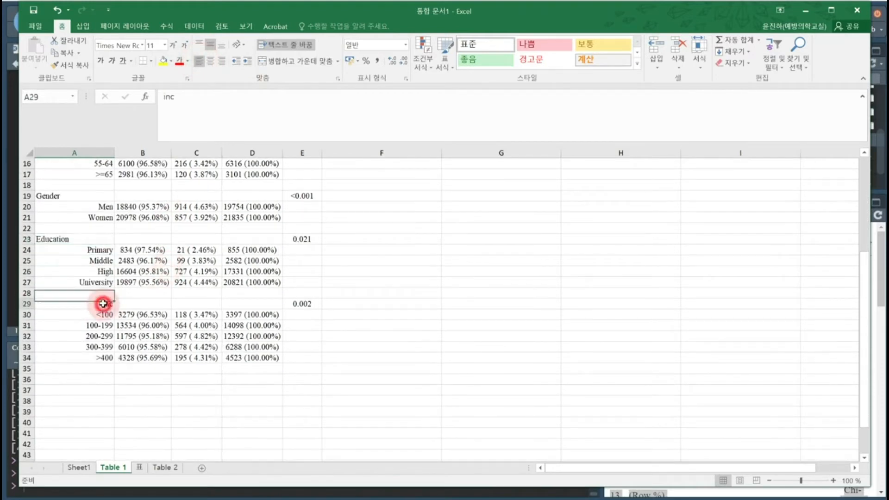
pyautogui.click(200, 60)
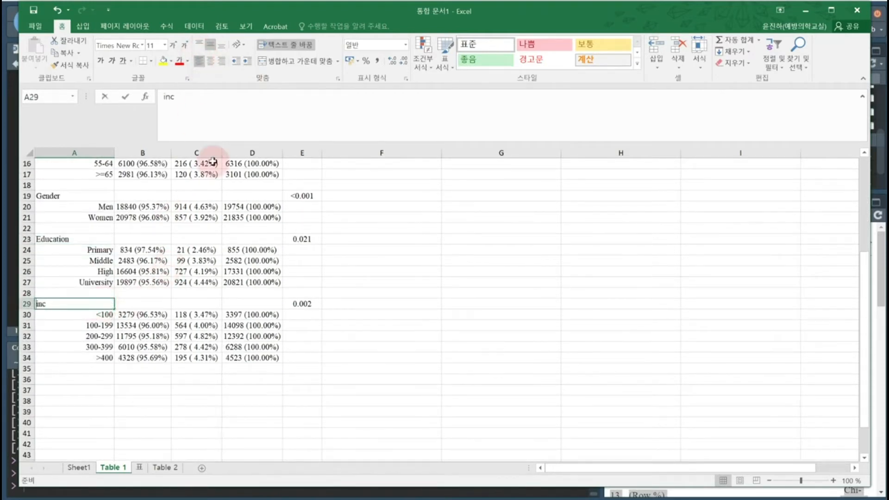
pyautogui.press('BackSpace')
pyautogui.write('Income')
pyautogui.press('Return')
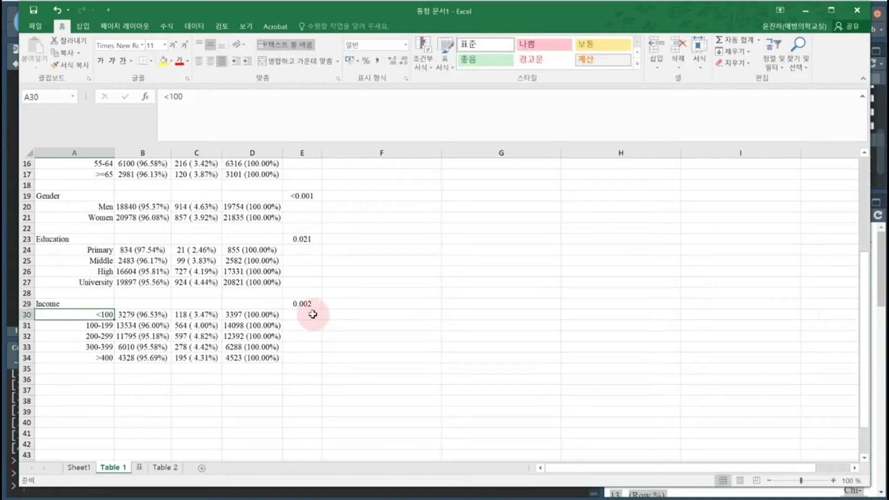
# Step: Add a bottom border beneath the table's last row, row 34, across columns A to E
pyautogui.click(308, 363)
pyautogui.moveTo(316, 358); pyautogui.dragTo(65, 345)
pyautogui.click(142, 60)
pyautogui.scroll(5, 363, 321)
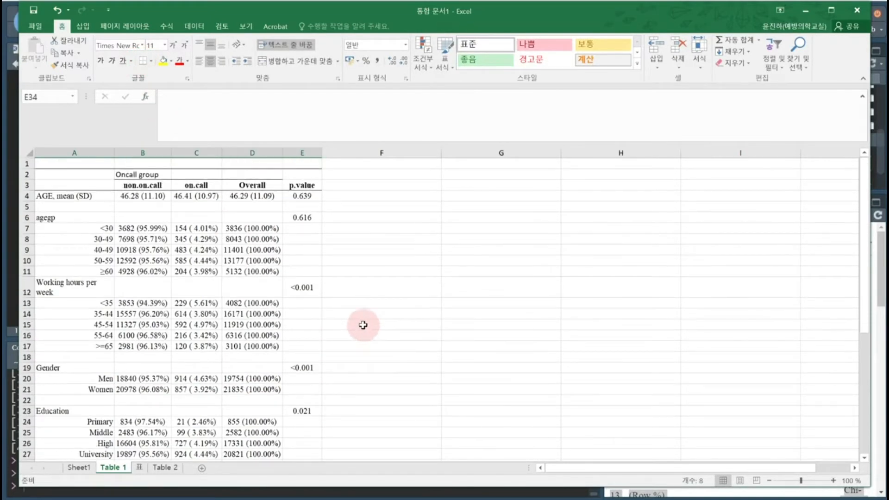
# Step: Delete the Overall column from the Table 1 sheet
pyautogui.click(257, 152)
pyautogui.rightClick(257, 151)
pyautogui.click(361, 262)
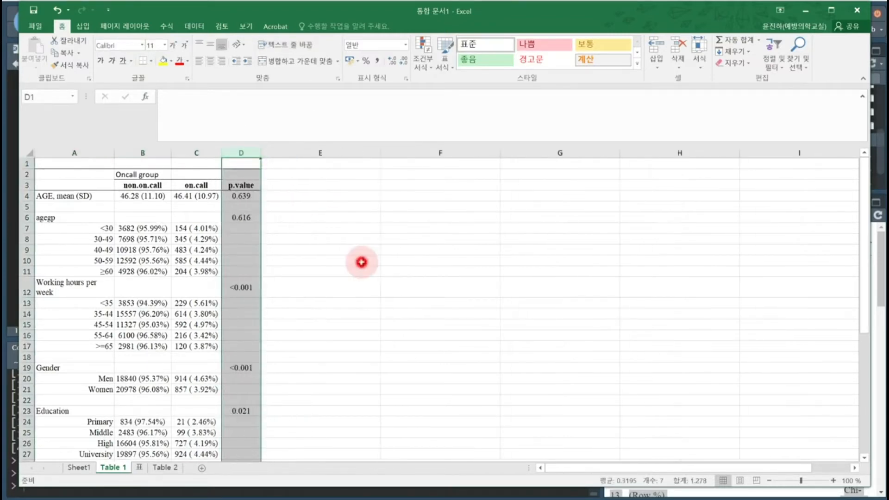
pyautogui.click(361, 262)
pyautogui.scroll(-4, 259, 278)
pyautogui.scroll(4, 262, 280)
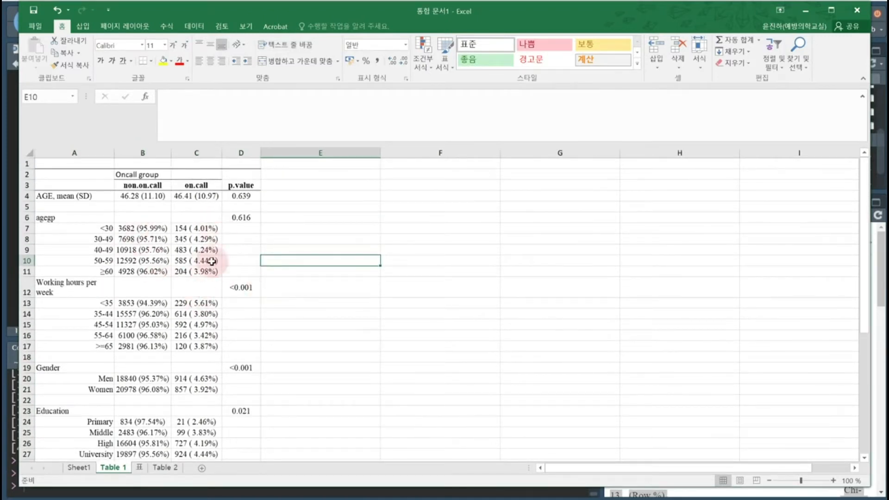
# Step: Move the on.call column ahead of non.on.call using a new column B, and delete the emptied column D
pyautogui.click(150, 151)
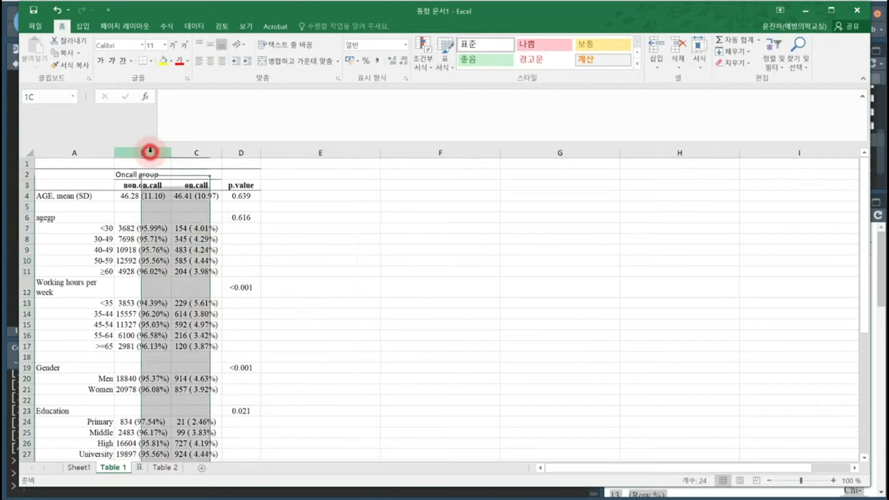
pyautogui.hotkey('ctrl', 'shift', '+')
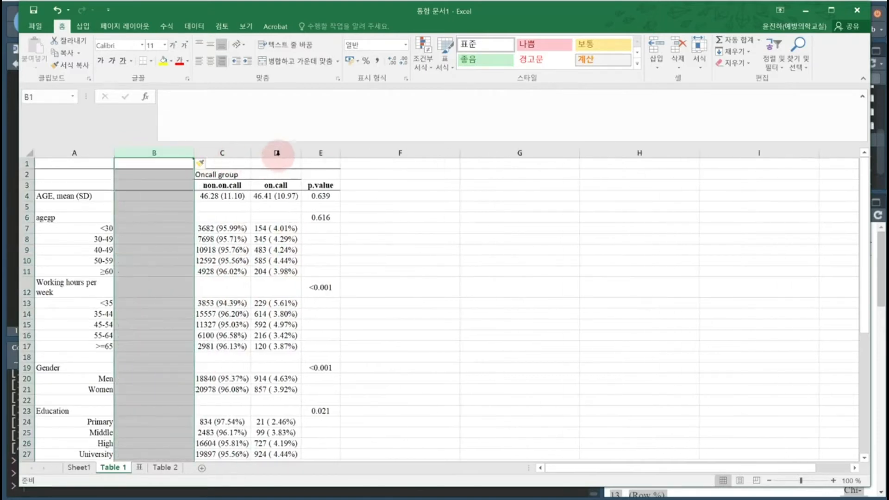
pyautogui.click(277, 153)
pyautogui.moveTo(273, 160); pyautogui.dragTo(139, 167)
pyautogui.click(235, 222)
pyautogui.click(267, 153)
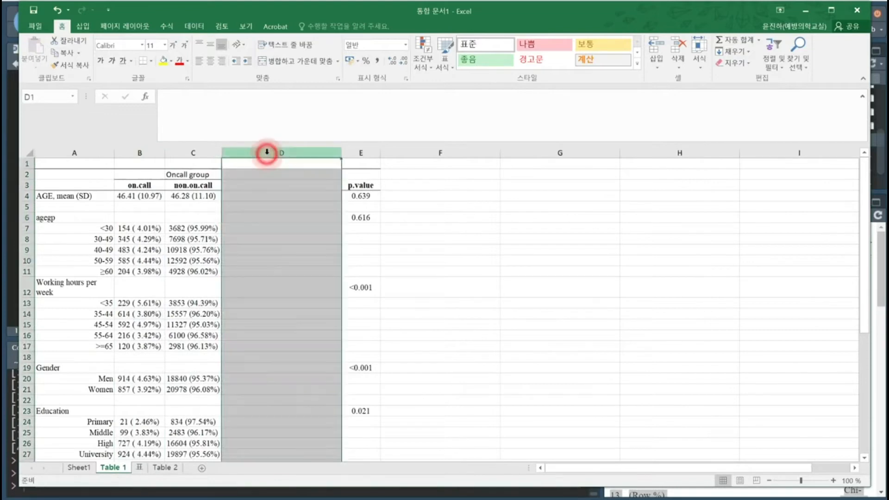
pyautogui.hotkey('ctrl', '-')
pyautogui.click(380, 234)
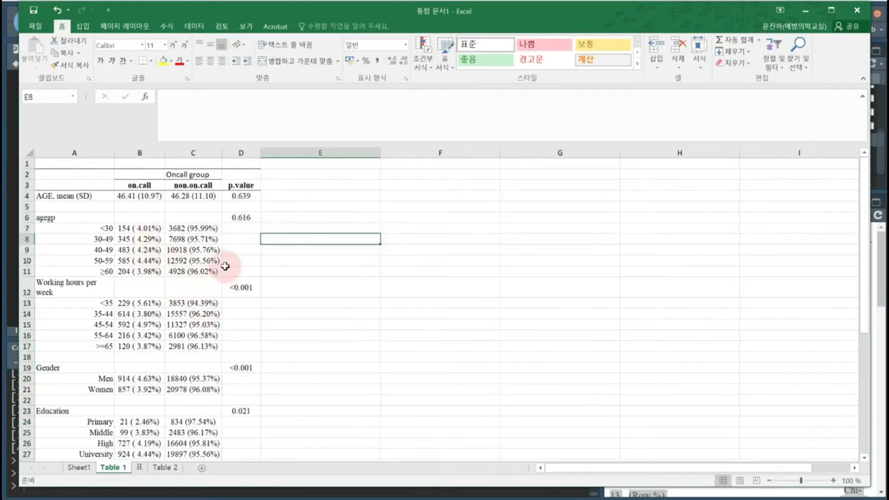
# Step: Delete the 표 sheet located between Table 1 and Table 2
pyautogui.scroll(-2, 224, 264)
pyautogui.scroll(-3, 225, 267)
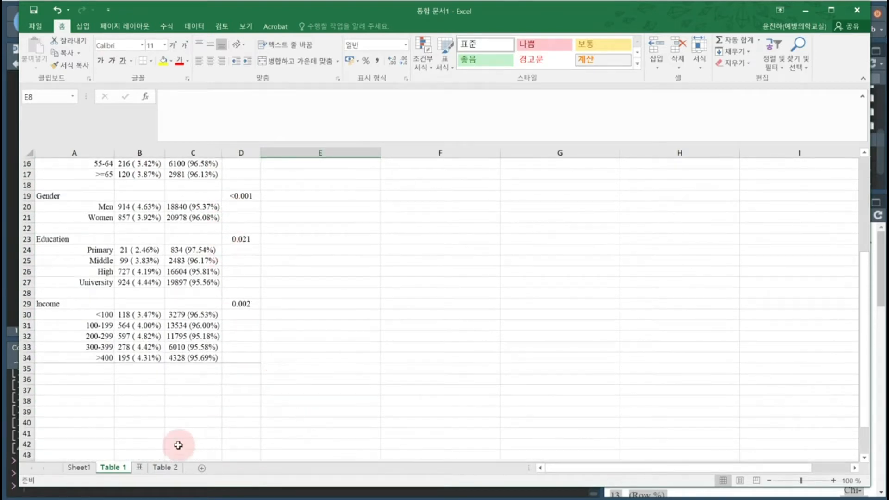
pyautogui.click(140, 468)
pyautogui.rightClick(141, 471)
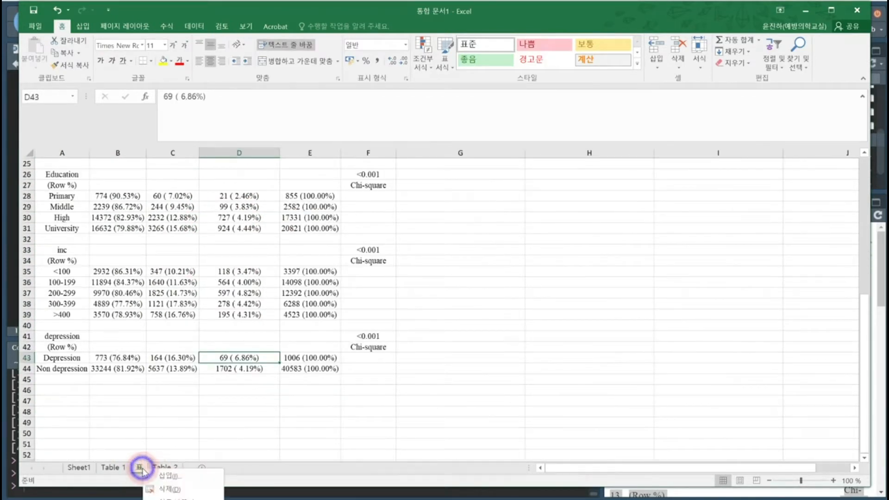
pyautogui.click(183, 447)
pyautogui.click(160, 351)
pyautogui.click(480, 304)
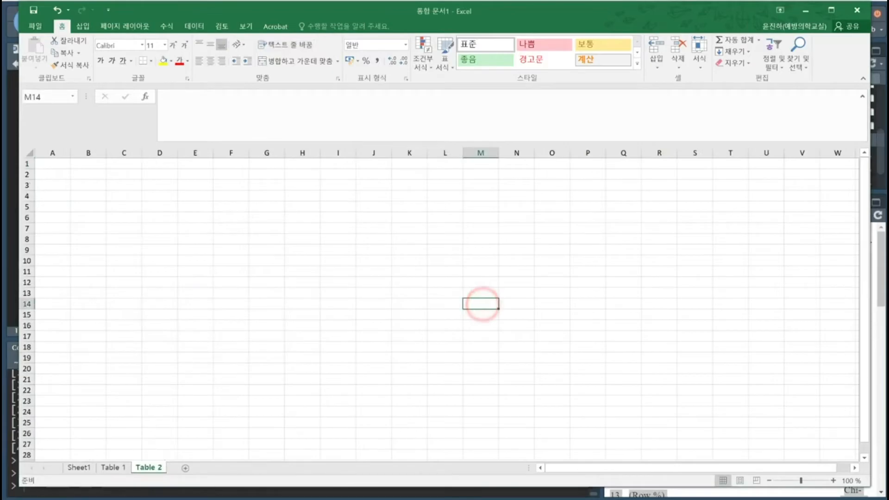
# Step: Switch to RStudio and review the make.table blocks for tb11, tb2 and tb22 in the script
pyautogui.click(806, 10)
pyautogui.click(299, 211)
pyautogui.scroll(-3, 299, 211)
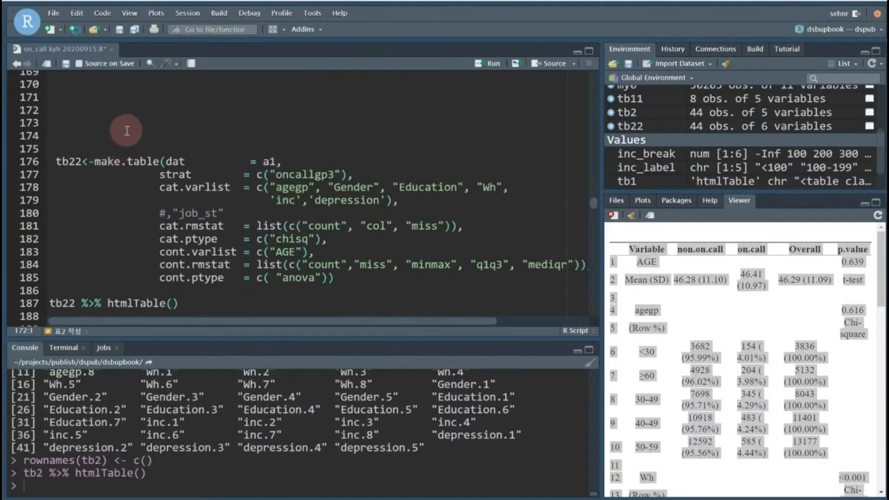
pyautogui.scroll(-6, 126, 131)
pyautogui.scroll(4, 126, 132)
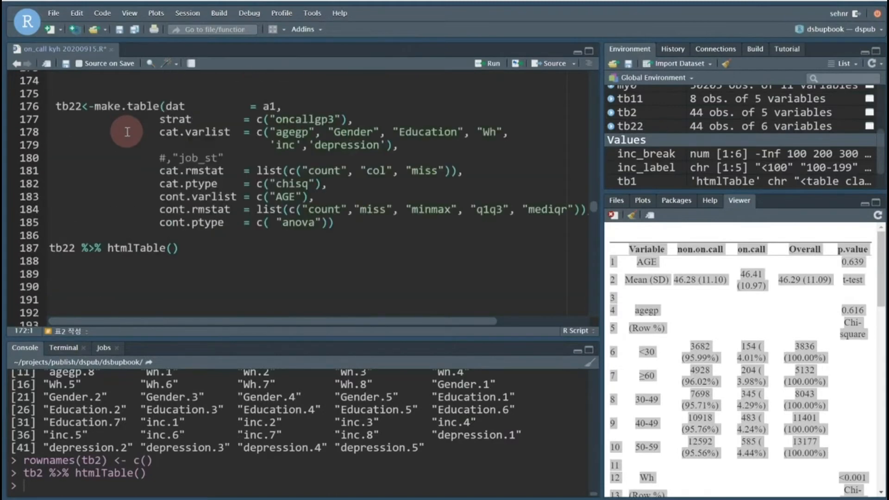
pyautogui.scroll(7, 308, 209)
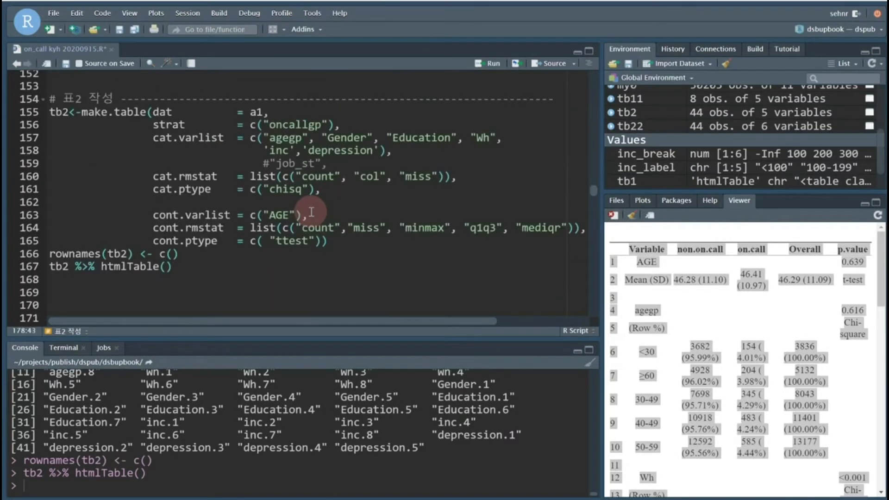
pyautogui.scroll(-4, 312, 213)
pyautogui.scroll(4, 330, 221)
pyautogui.scroll(7, 331, 217)
pyautogui.scroll(-1, 328, 206)
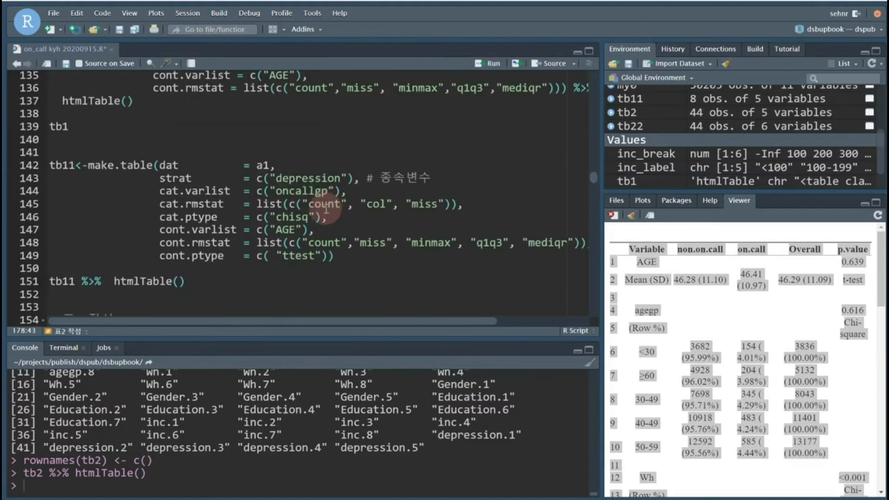
pyautogui.click(322, 204)
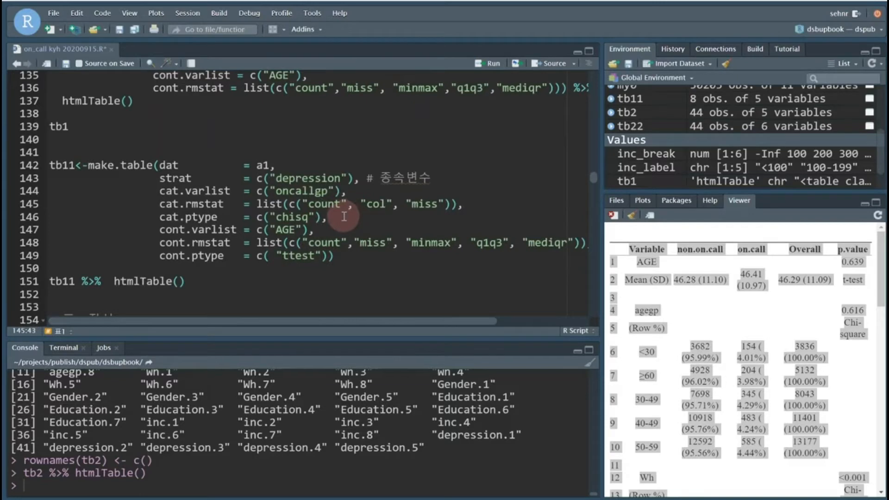
pyautogui.scroll(-15, 344, 217)
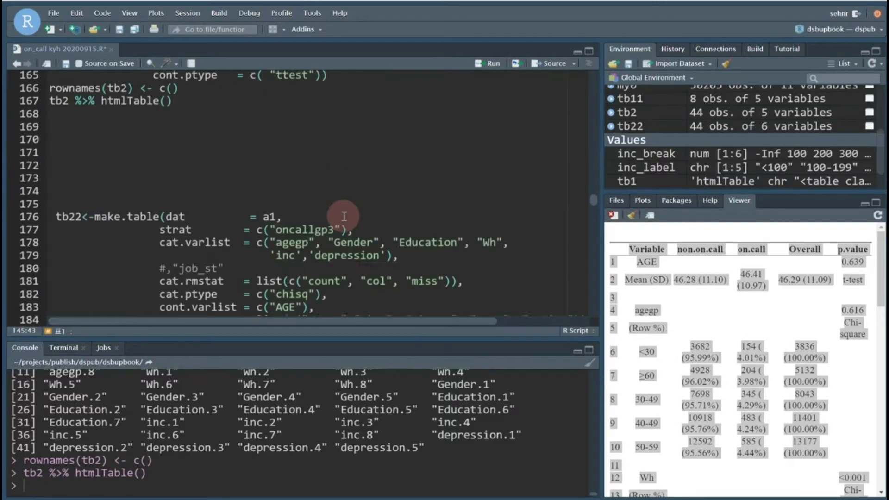
pyautogui.scroll(13, 363, 218)
pyautogui.scroll(-2, 364, 223)
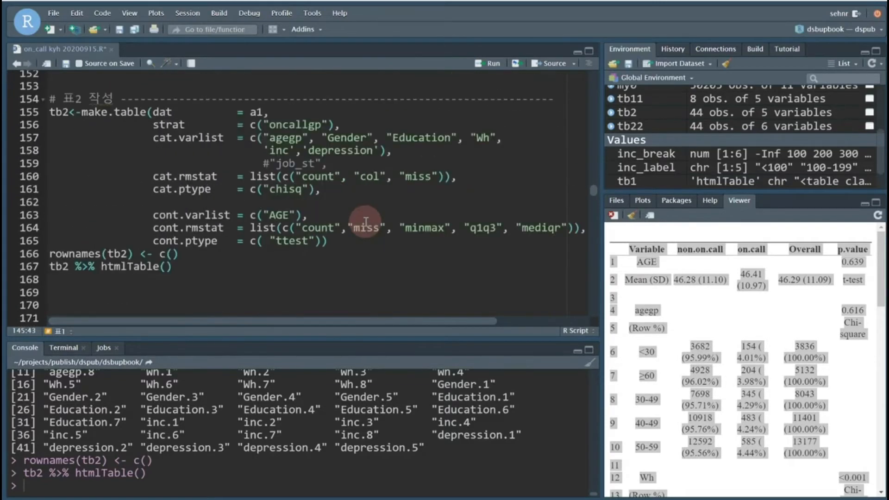
# Step: Duplicate the tb2 make.table block, including its rownames and htmlTable lines, at line 170
pyautogui.moveTo(217, 270); pyautogui.dragTo(50, 112)
pyautogui.hotkey('ctrl', 'c')
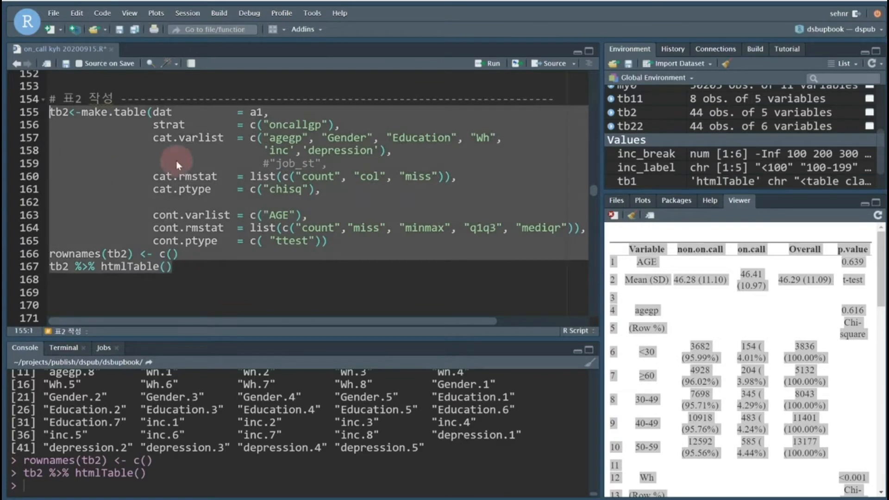
pyautogui.click(78, 302)
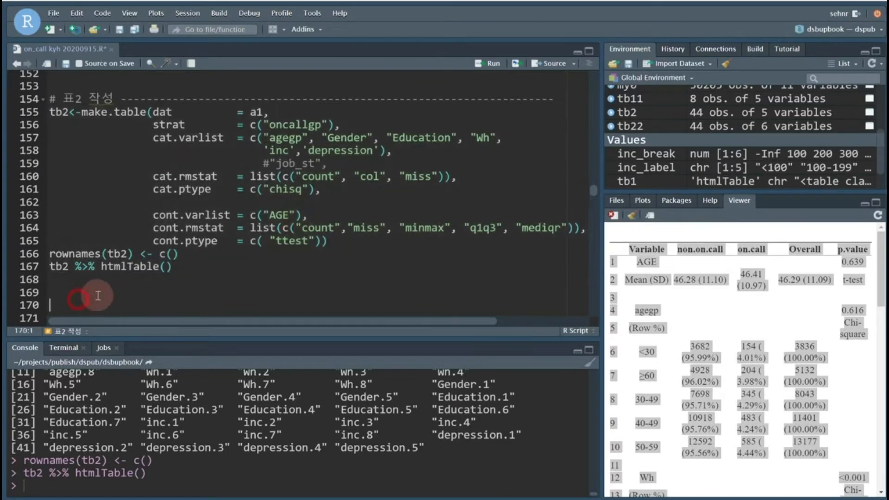
pyautogui.hotkey('ctrl', 'v')
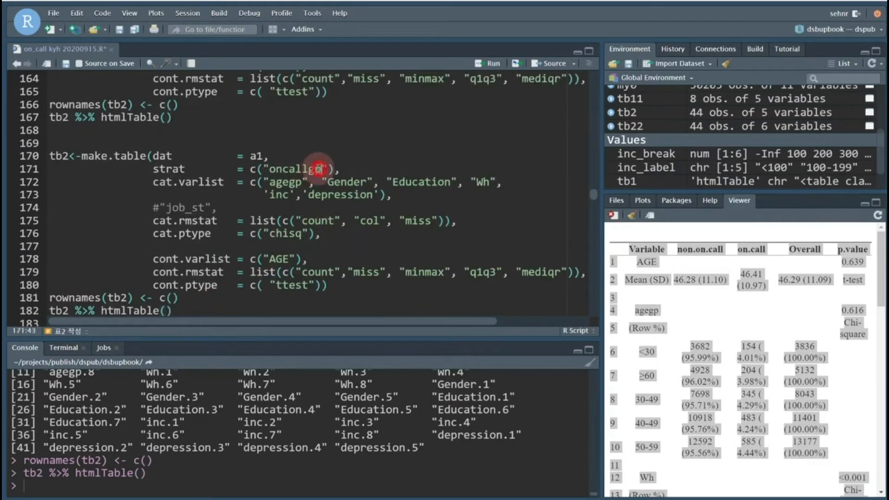
# Step: In the copied block, set strat to "depression" and remove 'depression' from cat.varlist
pyautogui.doubleClick(319, 168)
pyautogui.write('depressi')
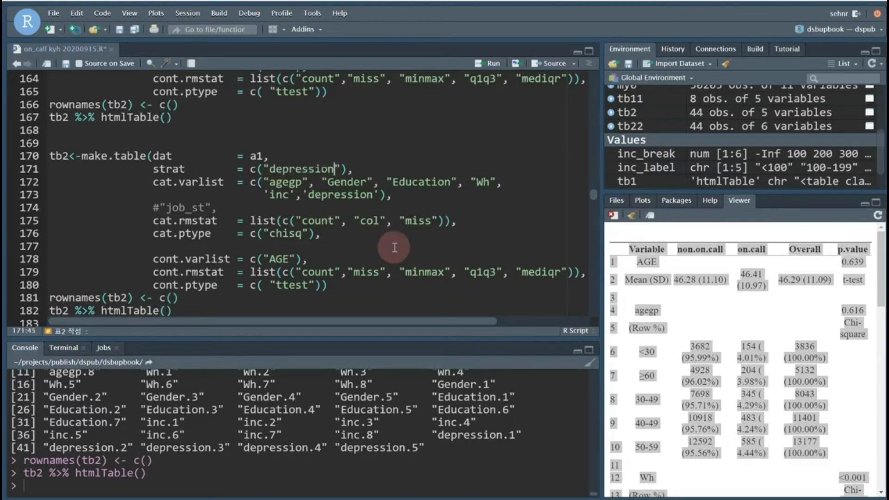
pyautogui.hotkey('shift', 'End')
pyautogui.hotkey('shift', 'Left')
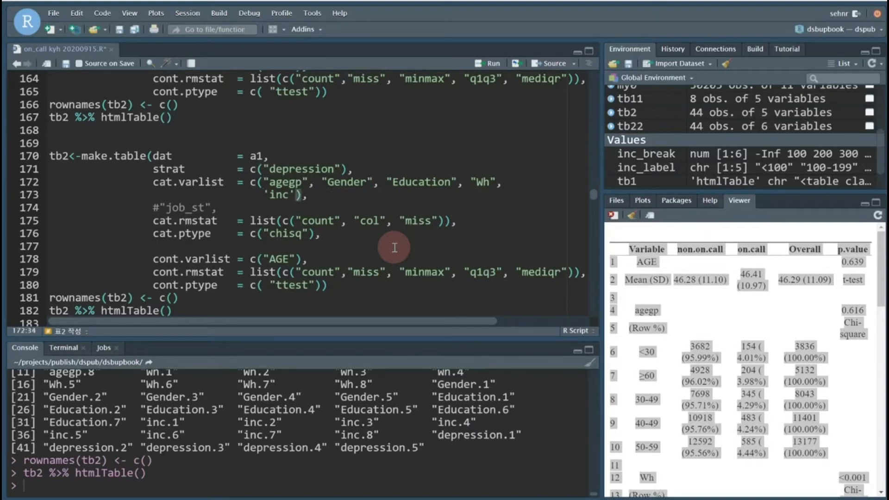
# Step: Add "oncallgp" as the first cat.varlist entry and rename tb2 to tb1 in the copied block
pyautogui.write('c("on')
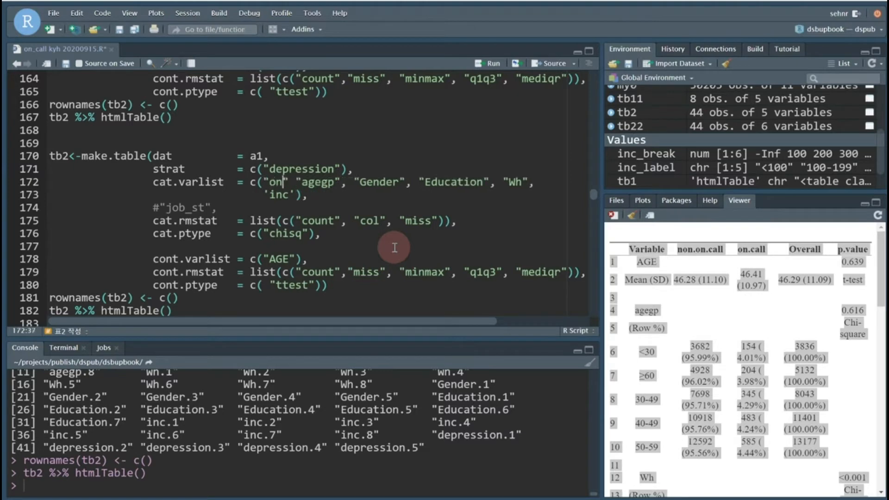
pyautogui.write('call')
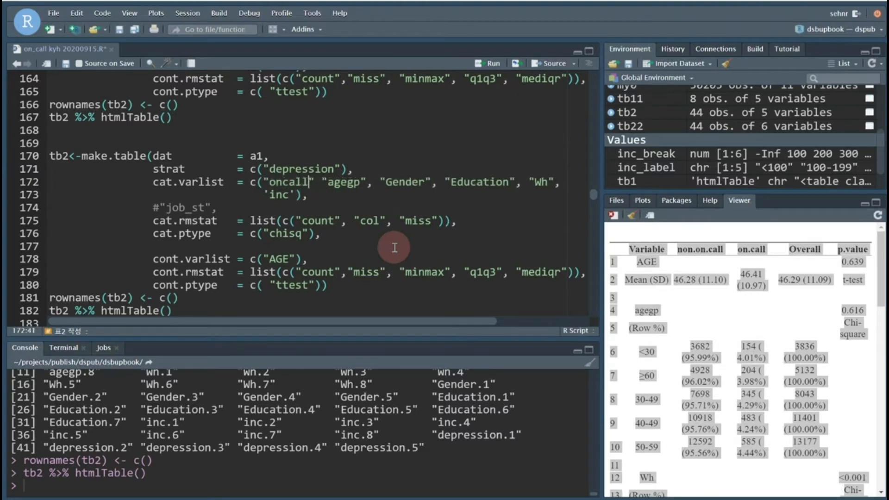
pyautogui.scroll(3, 393, 247)
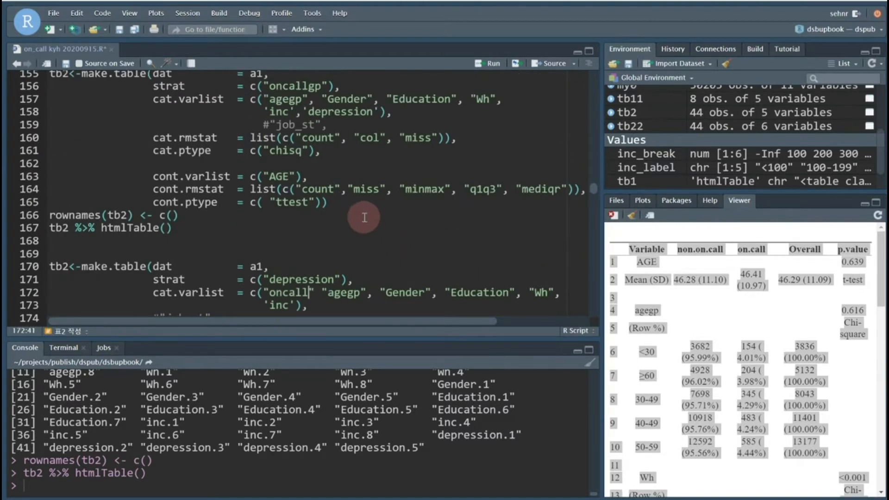
pyautogui.scroll(-3, 372, 233)
pyautogui.write('gp')
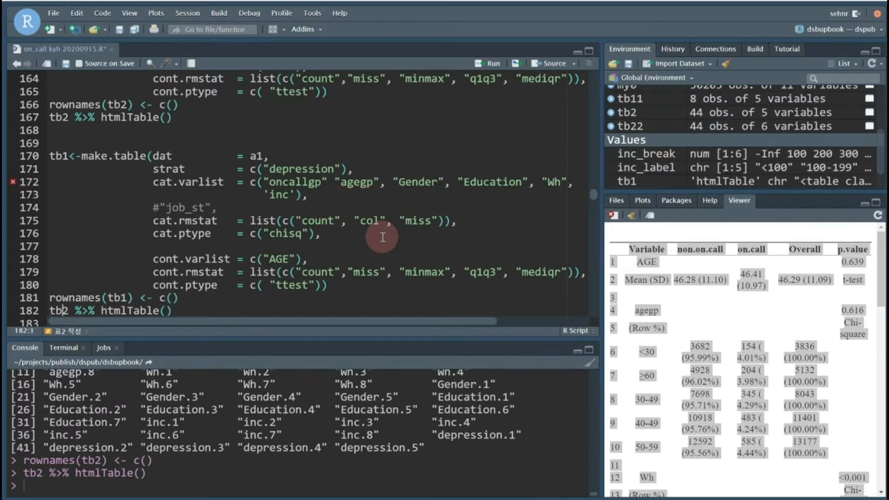
# Step: Put the missing comma after "oncallgp" and run the tb1 block through its rownames and htmlTable lines
pyautogui.hotkey('ctrl', 'Return')
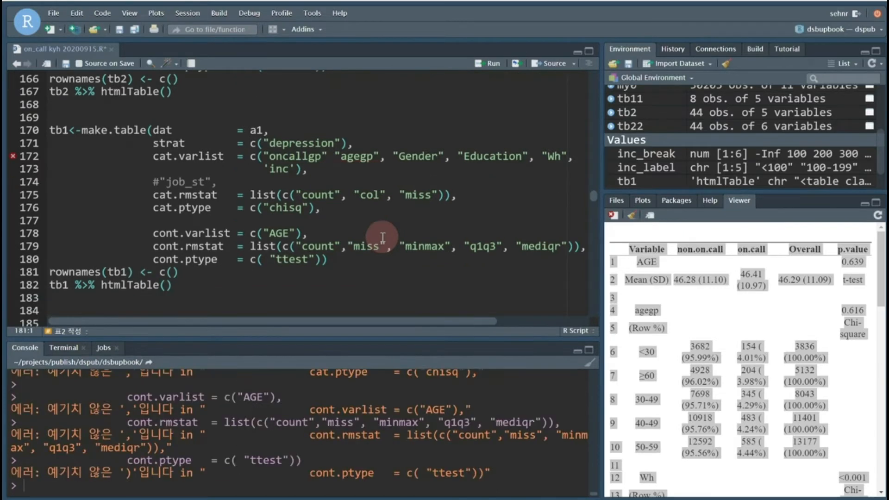
pyautogui.click(329, 158)
pyautogui.write(',')
pyautogui.hotkey('ctrl', 'Return')
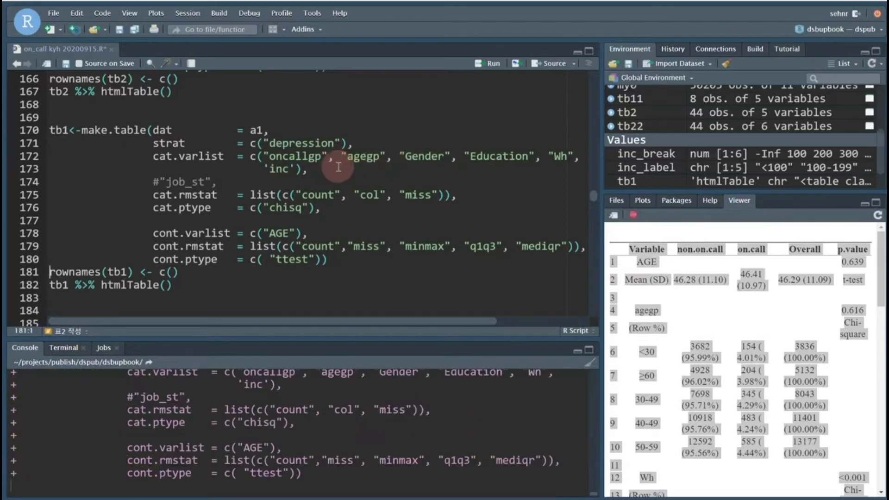
pyautogui.hotkey('ctrl', 'Return')
pyautogui.hotkey('ctrl', 'Return')
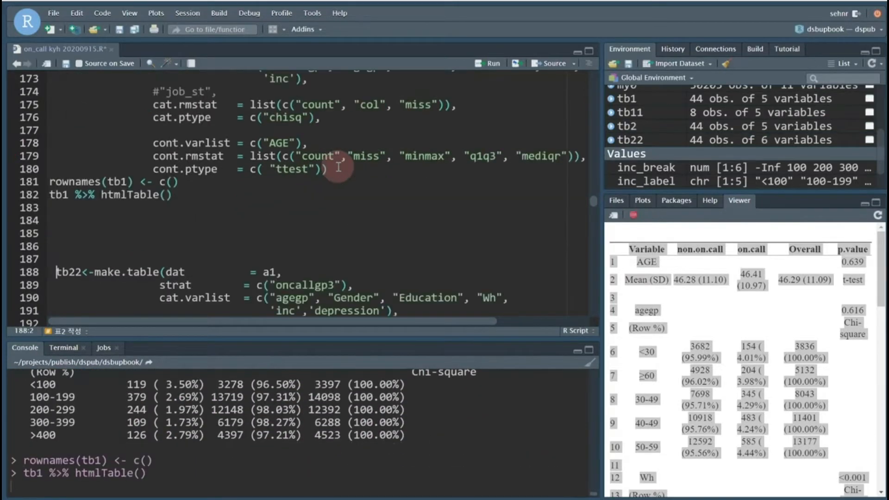
# Step: Copy the whole rendered tb1 table and paste it into Excel's Table 2 sheet at B1
pyautogui.hotkey('ctrl', 'a')
pyautogui.hotkey('ctrl', 'c')
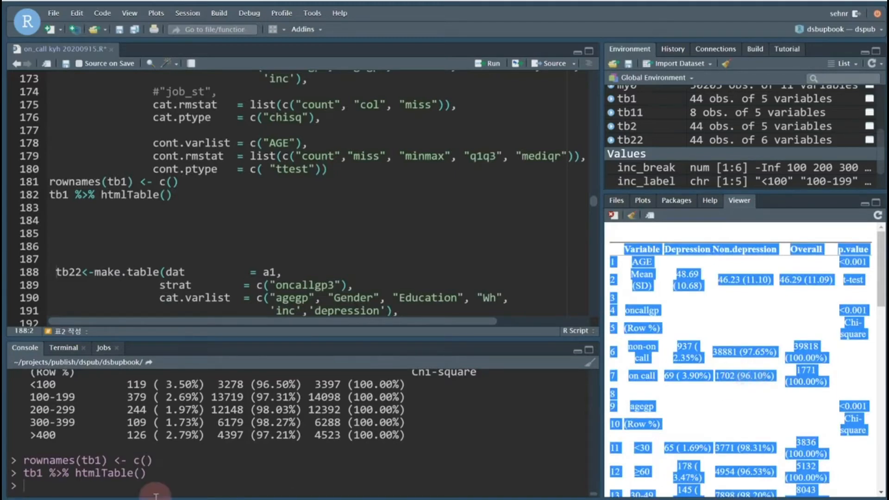
pyautogui.hotkey('alt', 'Tab')
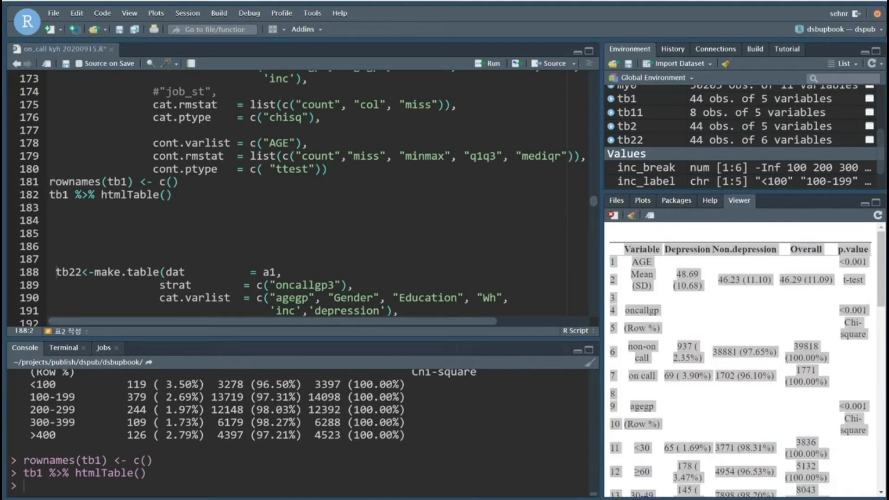
pyautogui.hotkey('alt', 'Tab')
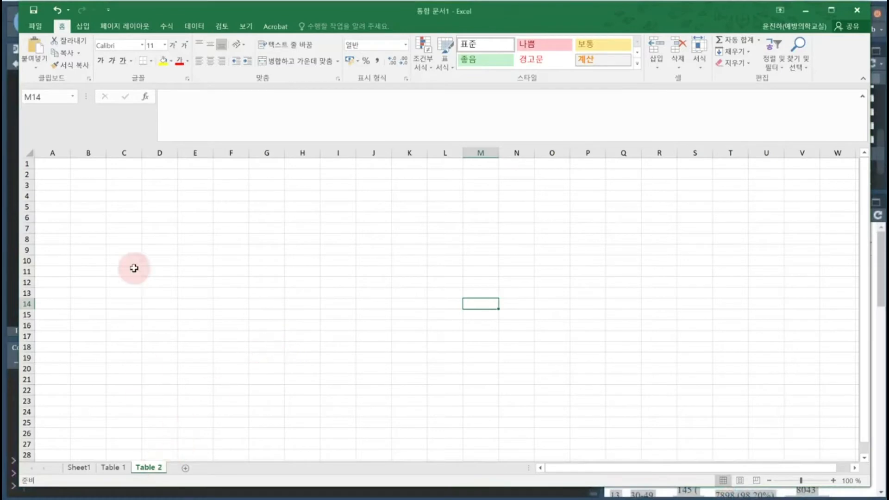
pyautogui.click(88, 160)
pyautogui.hotkey('ctrl', 'v')
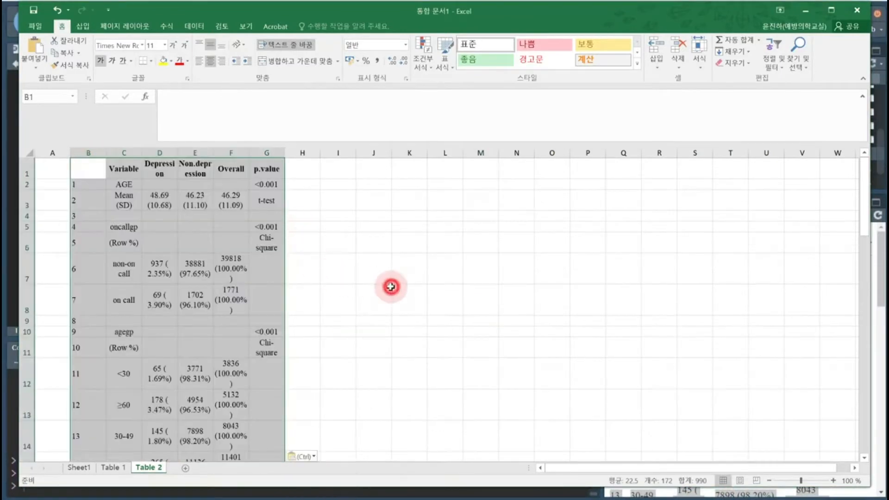
# Step: Autofit all column widths and row heights on the Table 2 sheet
pyautogui.hotkey('ctrl', 'a')
pyautogui.doubleClick(217, 155)
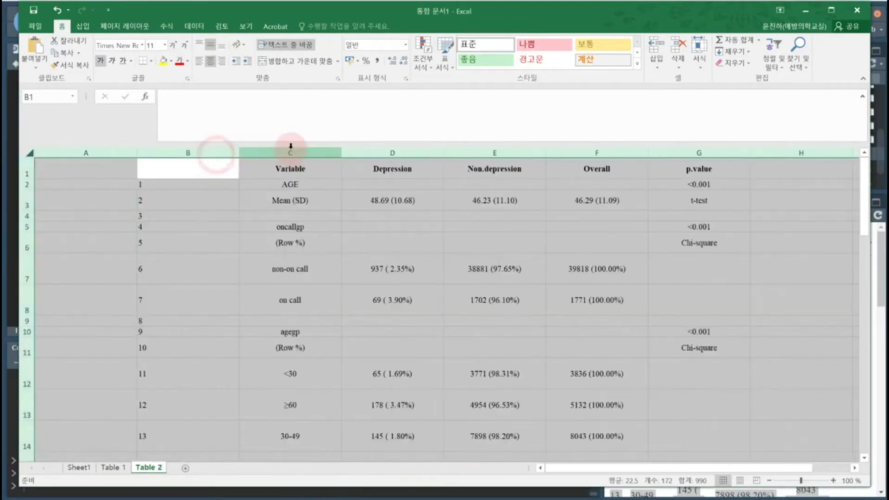
pyautogui.doubleClick(32, 180)
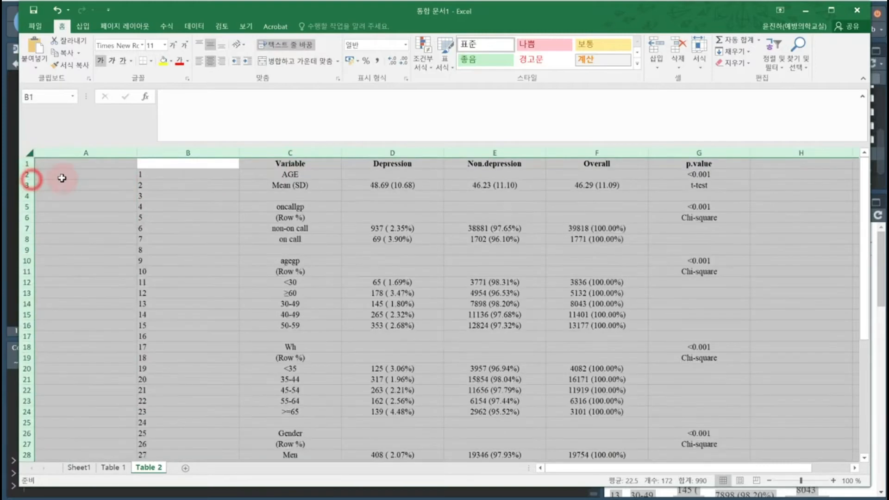
# Step: Autofit the Table 2 sheet's column widths and delete the empty first column and the row-number column
pyautogui.doubleClick(236, 151)
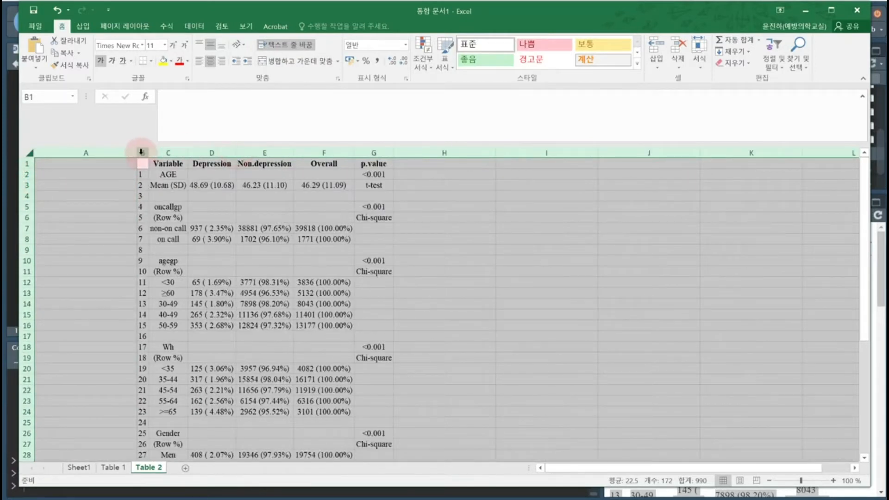
pyautogui.moveTo(141, 151); pyautogui.dragTo(64, 160)
pyautogui.rightClick(96, 213)
pyautogui.press('d')
pyautogui.click(452, 254)
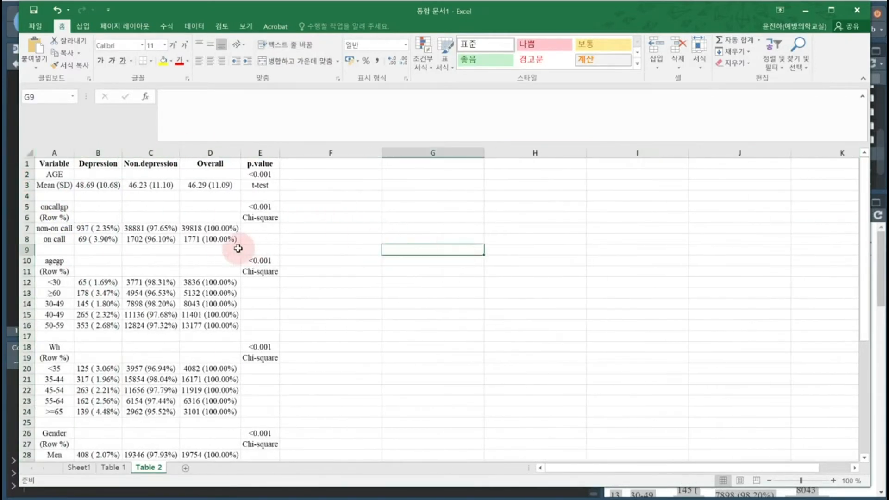
# Step: Delete the "(Row %)" rows under oncallgp, agegp, Wh and Gender on the Table 2 sheet
pyautogui.click(23, 218)
pyautogui.hotkey('ctrl', '-')
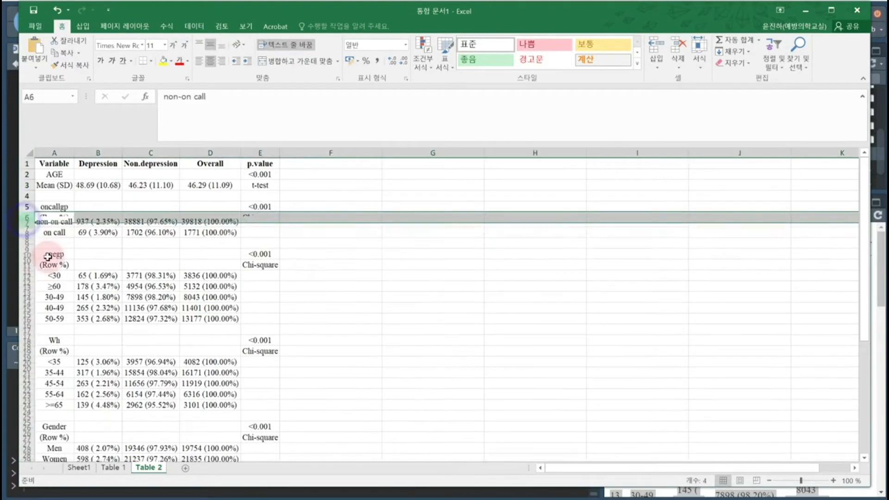
pyautogui.rightClick(27, 254)
pyautogui.press('d')
pyautogui.click(26, 336)
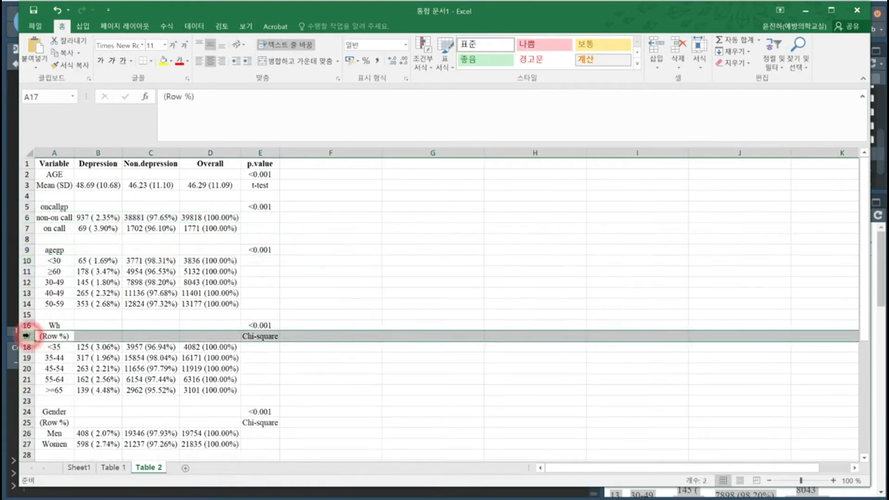
pyautogui.hotkey('ctrl', '-')
pyautogui.click(26, 412)
pyautogui.hotkey('ctrl', '-')
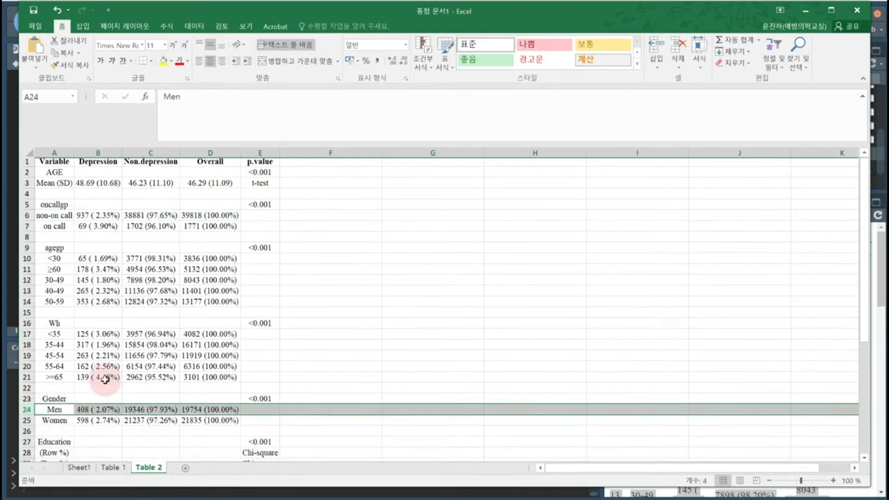
# Step: Delete the "(Row %)" rows under Education and inc
pyautogui.scroll(-2, 105, 380)
pyautogui.click(29, 392)
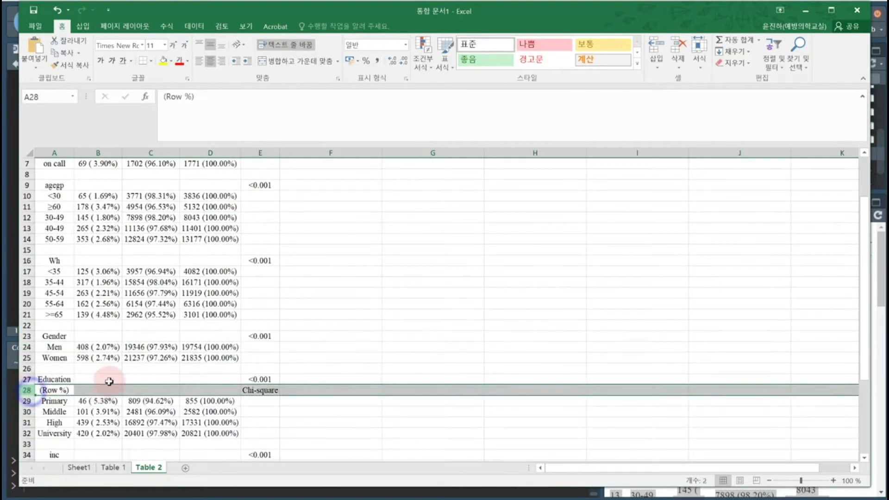
pyautogui.hotkey('ctrl', '-')
pyautogui.scroll(-1, 187, 268)
pyautogui.click(23, 422)
pyautogui.hotkey('ctrl', '-')
pyautogui.scroll(-3, 139, 393)
pyautogui.scroll(6, 148, 325)
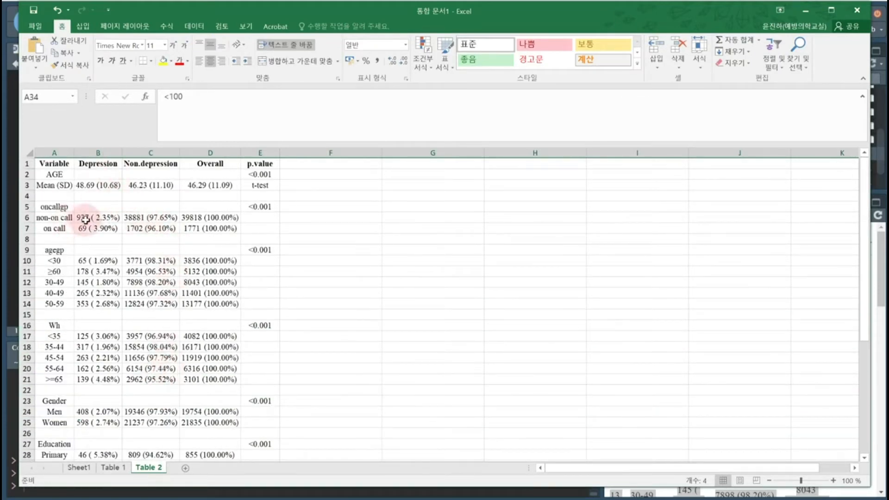
pyautogui.click(108, 230)
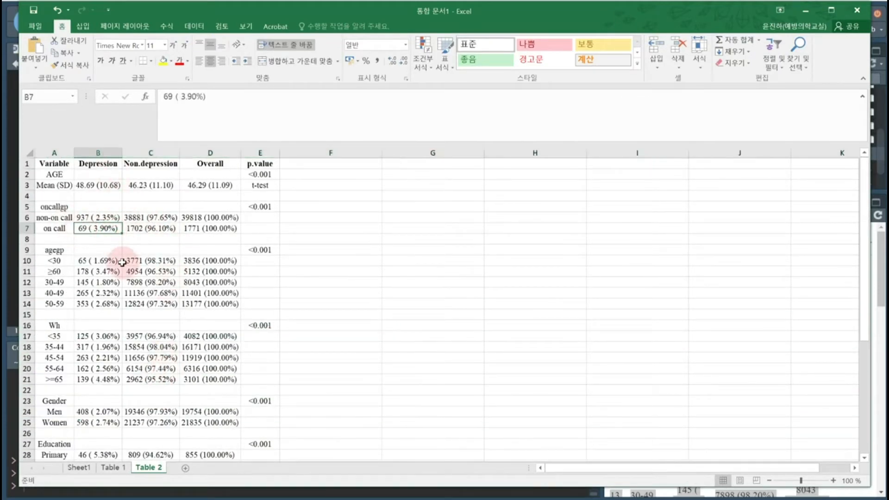
pyautogui.click(258, 207)
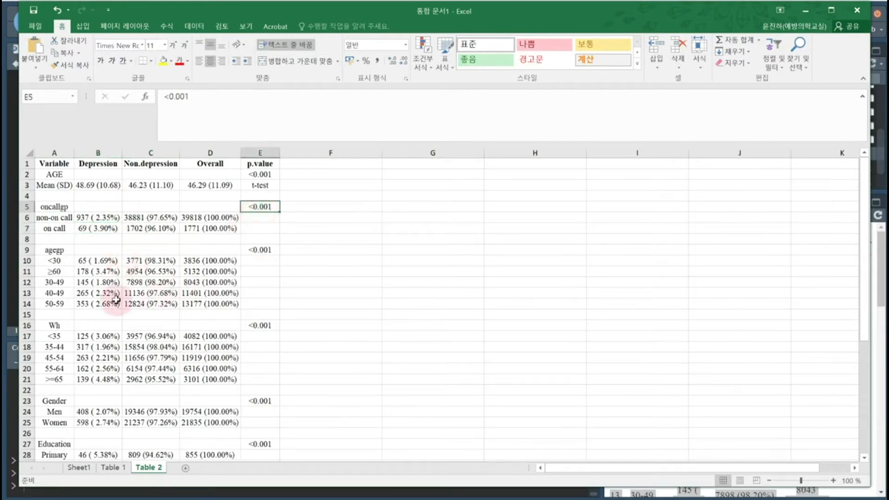
pyautogui.click(107, 305)
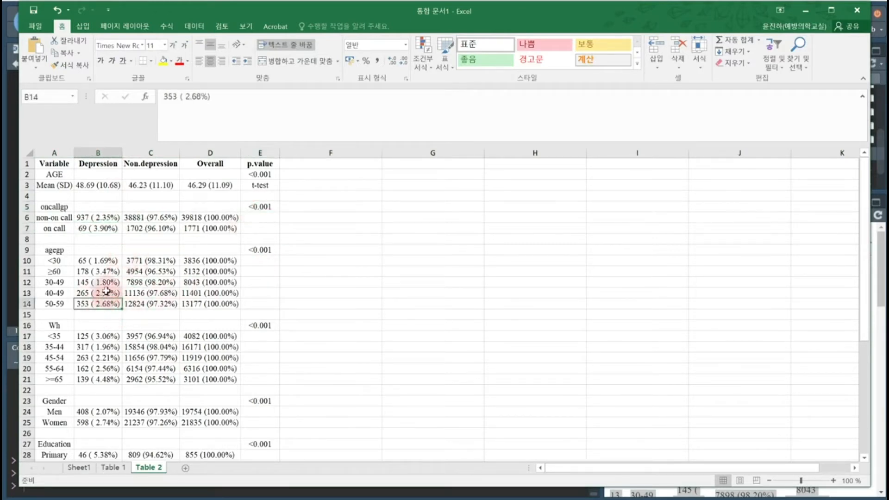
# Step: Move the ≥60 row below the 50-59 row in the agegp block, leaving one blank row above Wh
pyautogui.click(19, 271)
pyautogui.moveTo(81, 277); pyautogui.dragTo(64, 313)
pyautogui.click(26, 271)
pyautogui.hotkey('ctrl', '-')
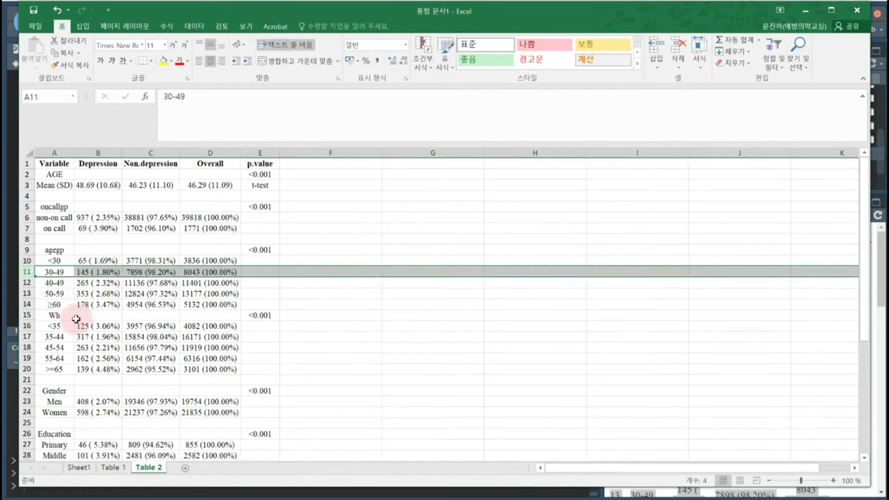
pyautogui.click(26, 315)
pyautogui.rightClick(26, 315)
pyautogui.click(70, 394)
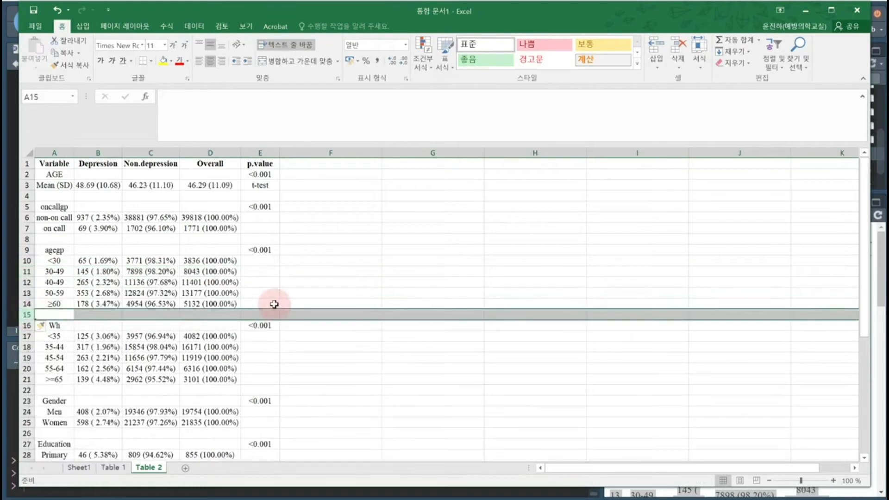
pyautogui.click(274, 303)
# Step: Examine the depression percentages across the Wh, Gender, Education and inc categories
pyautogui.scroll(-1, 93, 315)
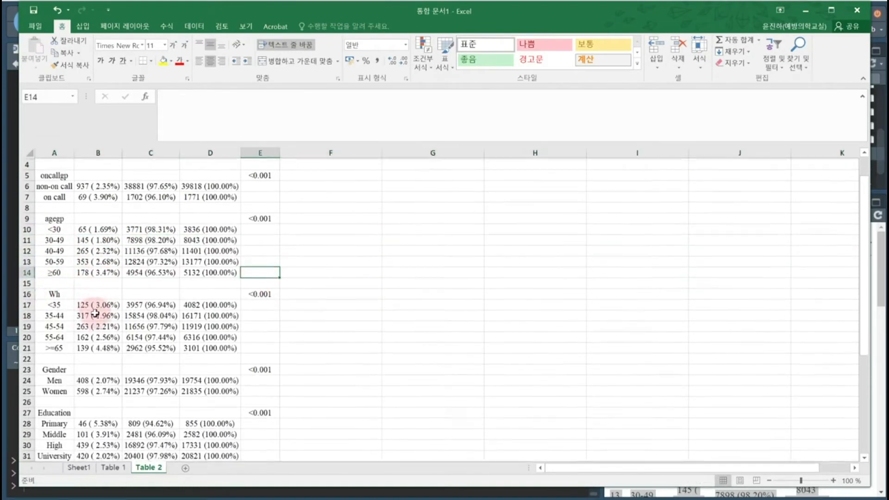
pyautogui.click(110, 349)
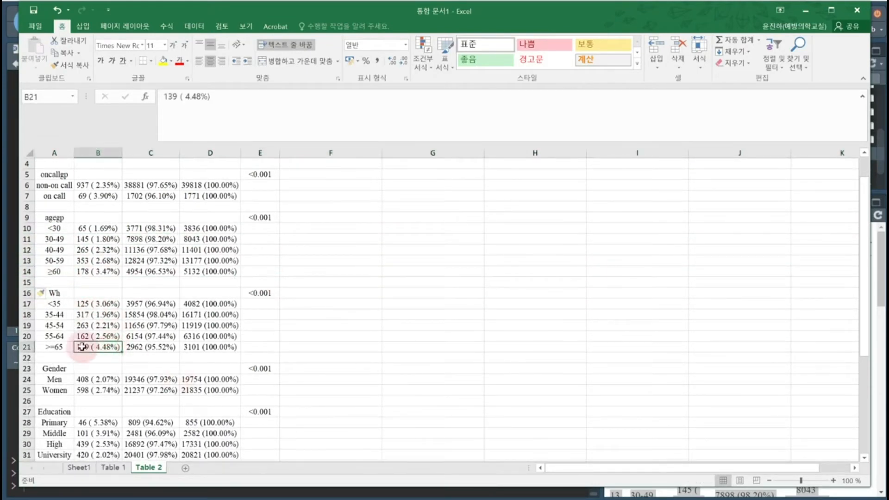
pyautogui.scroll(-1, 116, 357)
pyautogui.click(116, 358)
pyautogui.scroll(-1, 117, 366)
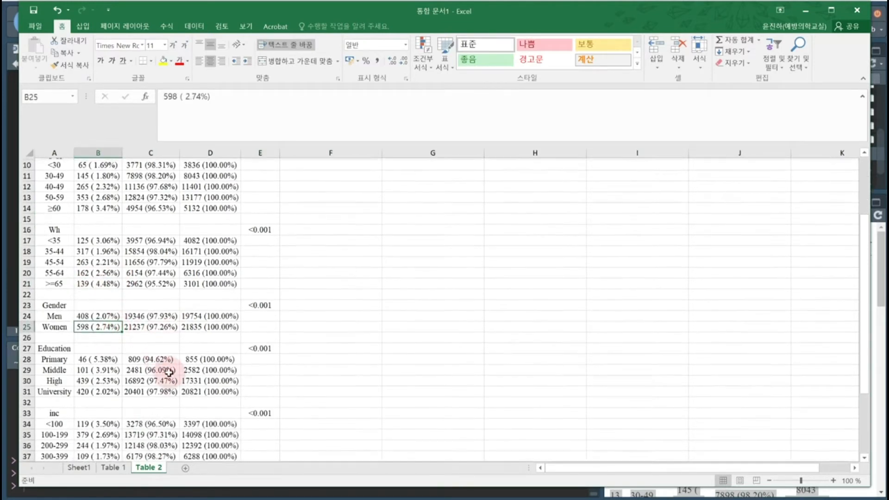
pyautogui.click(110, 391)
pyautogui.click(107, 367)
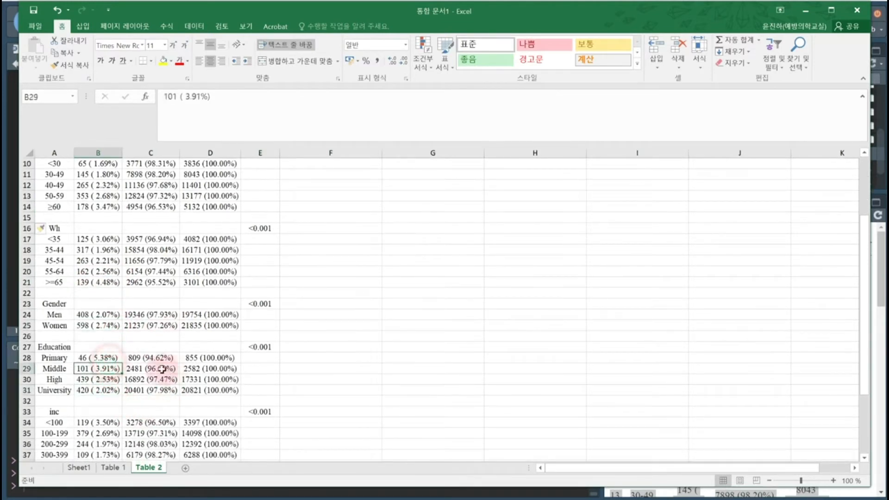
pyautogui.moveTo(104, 358); pyautogui.dragTo(108, 368)
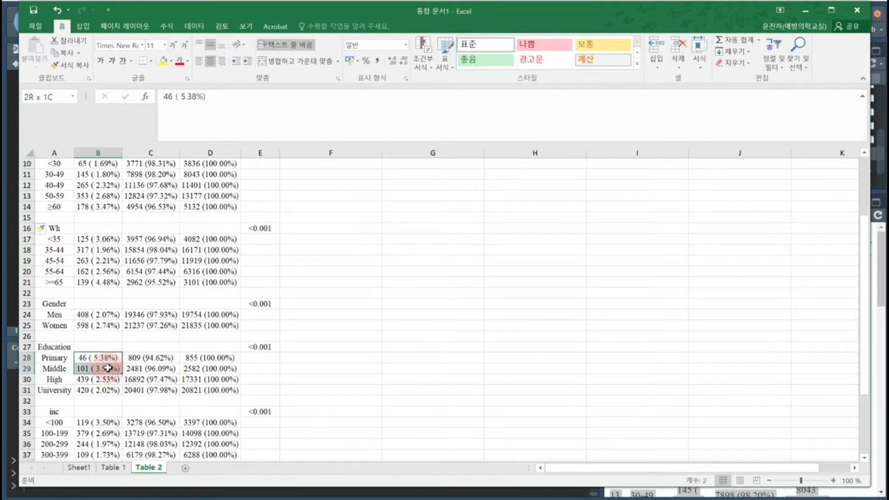
pyautogui.scroll(-2, 130, 368)
pyautogui.click(109, 368)
pyautogui.moveTo(109, 367); pyautogui.dragTo(108, 361)
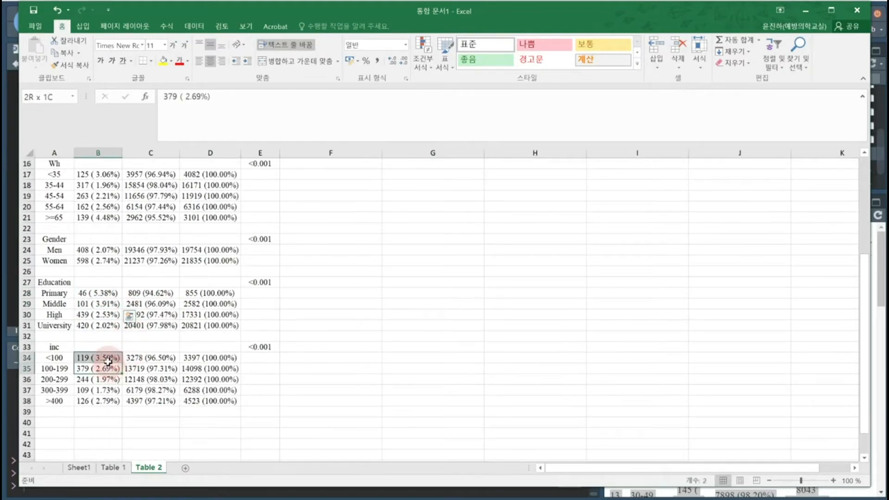
pyautogui.click(113, 405)
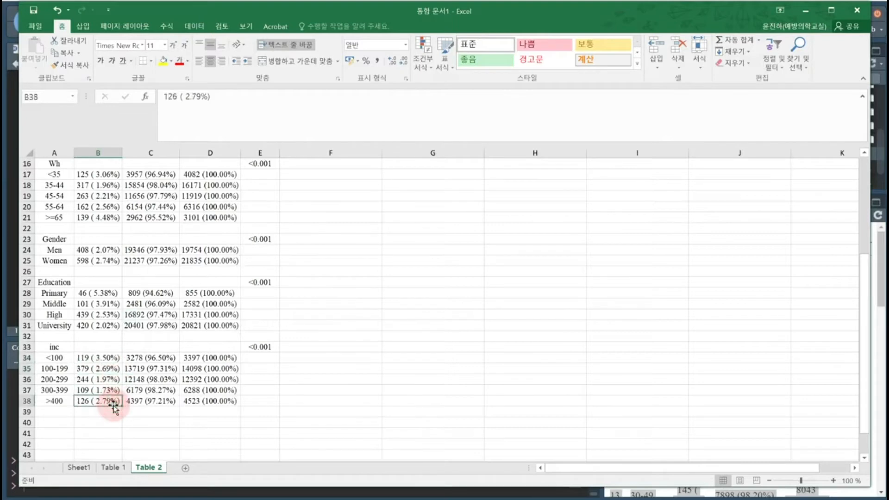
pyautogui.scroll(5, 124, 403)
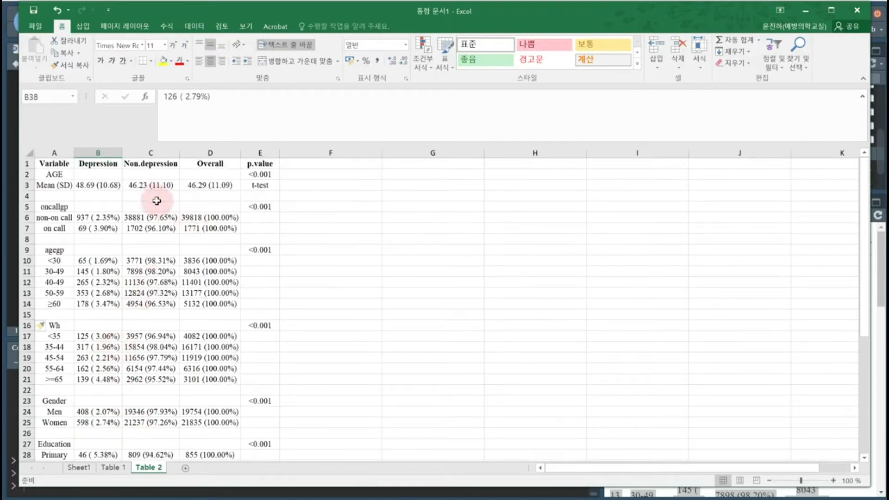
# Step: Clear the "Variable" header text and insert a blank row above the header row
pyautogui.click(46, 164)
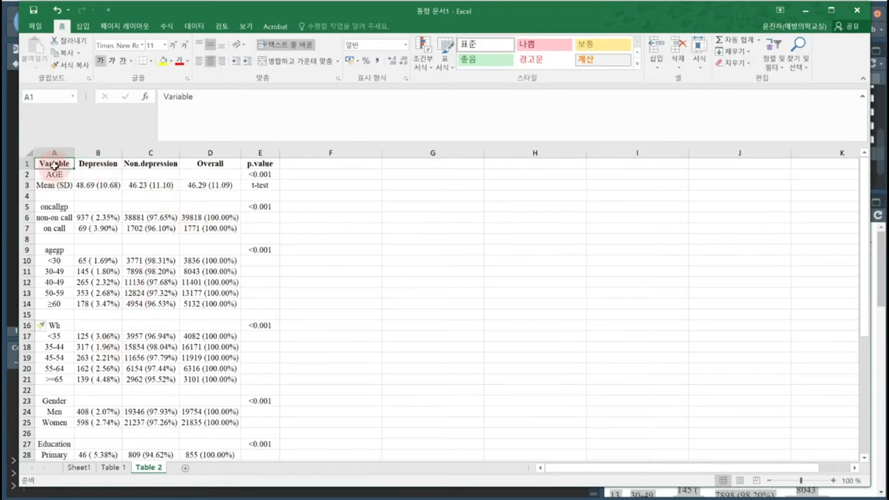
pyautogui.click(22, 163)
pyautogui.rightClick(22, 164)
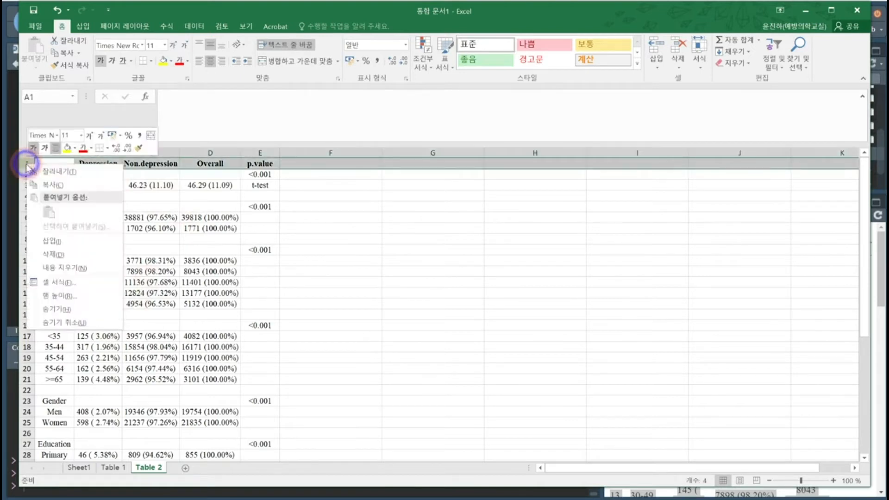
pyautogui.click(60, 268)
pyautogui.click(413, 258)
# Step: Apply top and bottom borders to the header cells A2:E2
pyautogui.moveTo(58, 174); pyautogui.dragTo(260, 174)
pyautogui.click(141, 65)
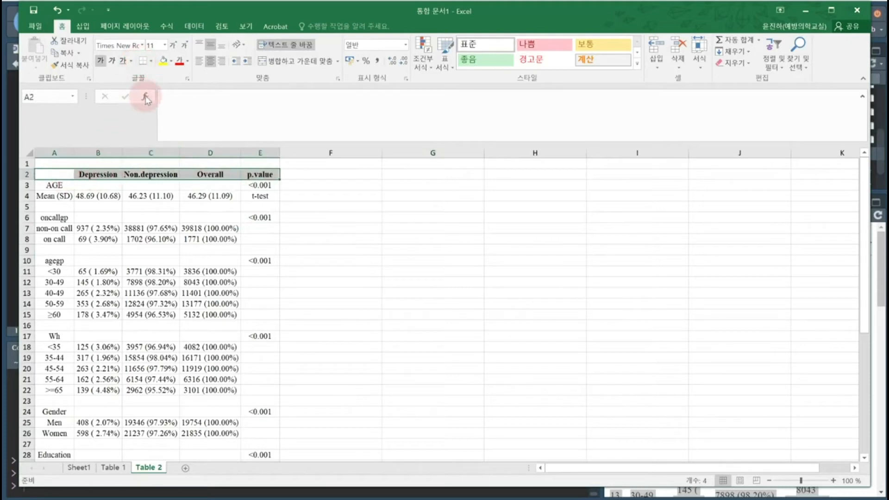
pyautogui.click(151, 60)
pyautogui.click(151, 97)
pyautogui.click(202, 273)
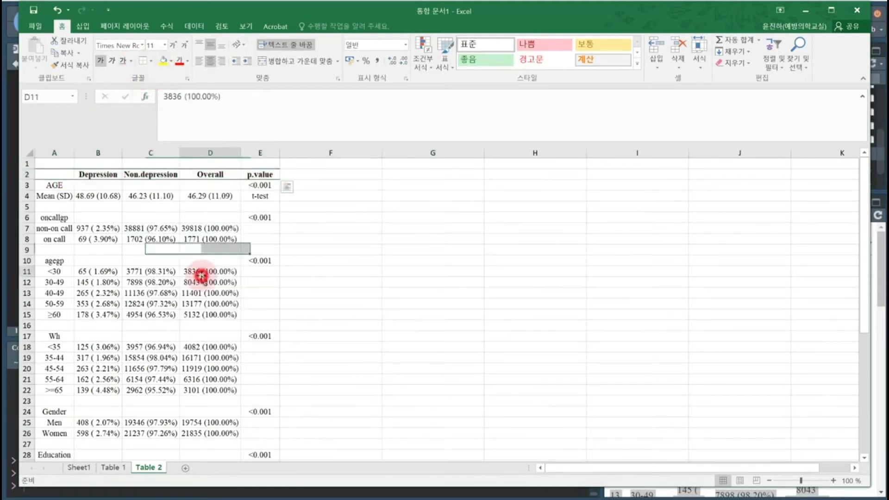
# Step: Add a bottom border beneath the table's last row, the >400 income row, from column A to E
pyautogui.scroll(-8, 201, 283)
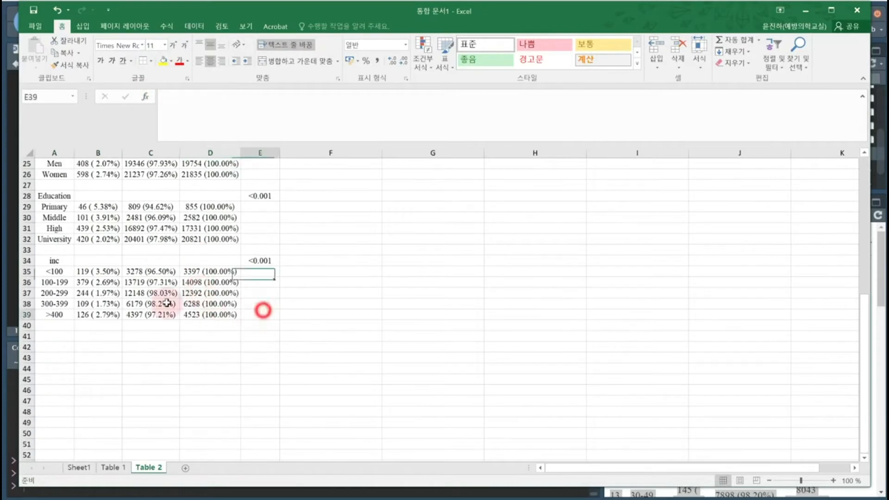
pyautogui.moveTo(260, 315); pyautogui.dragTo(43, 305)
pyautogui.click(150, 62)
pyautogui.click(149, 79)
pyautogui.scroll(8, 312, 293)
pyautogui.click(338, 311)
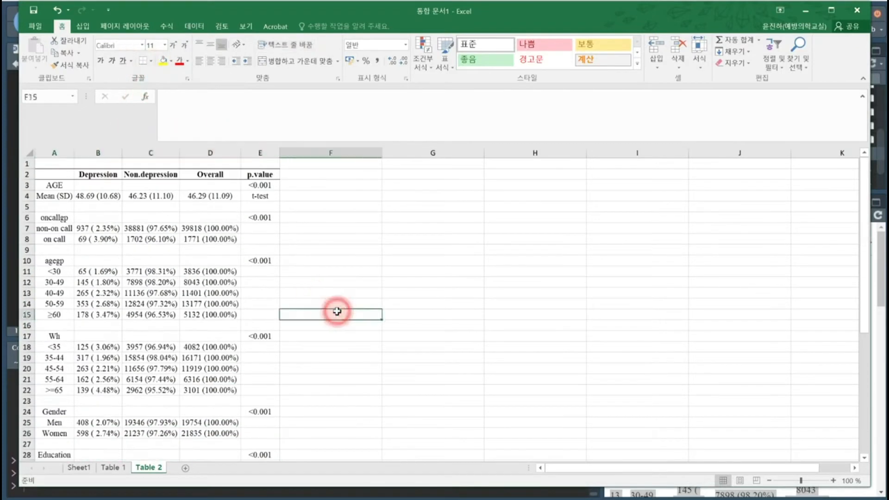
pyautogui.scroll(-2, 347, 299)
pyautogui.scroll(2, 349, 298)
pyautogui.scroll(-6, 349, 298)
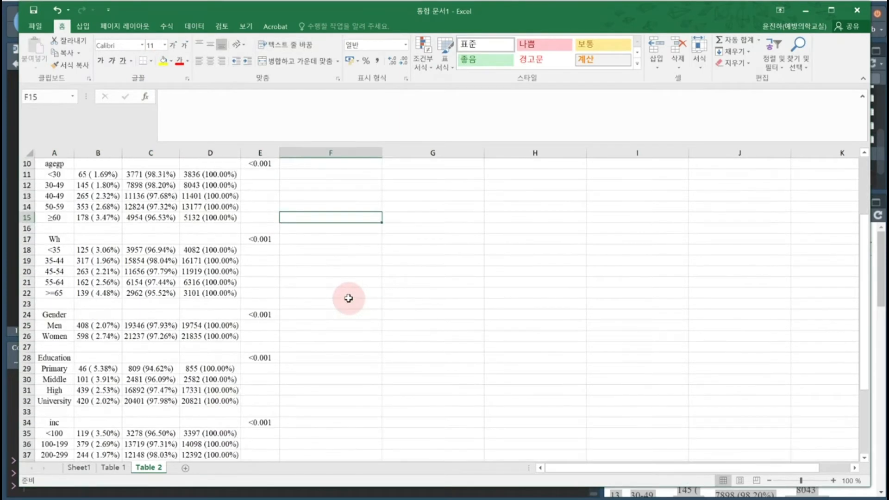
pyautogui.scroll(6, 349, 298)
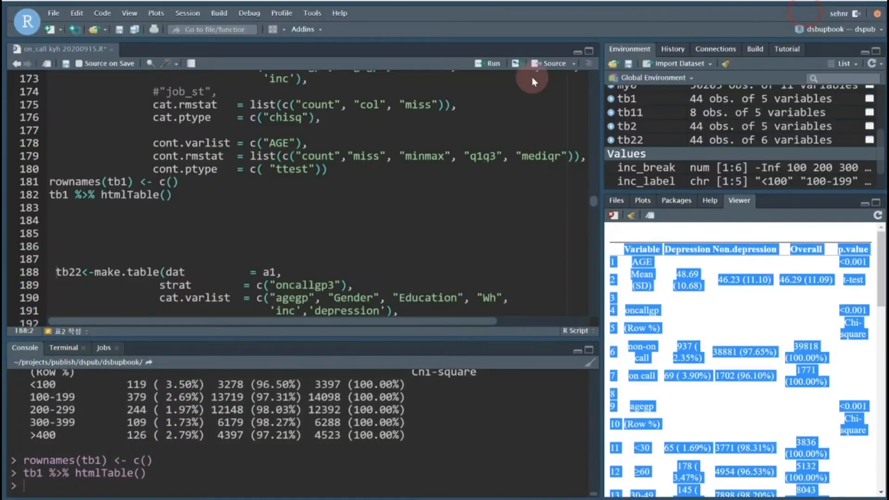
# Step: Switch to RStudio and add "로지스틱회귀분석" after "표3" in the script's section heading
pyautogui.click(806, 10)
pyautogui.scroll(-5, 359, 233)
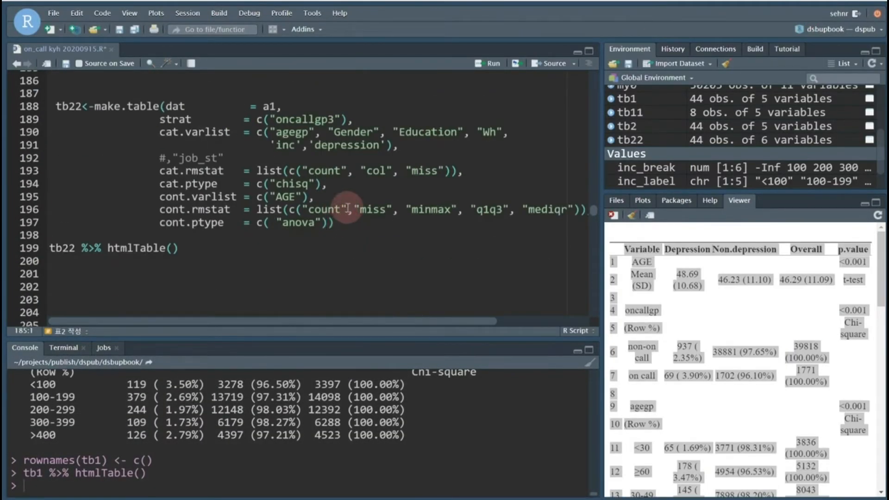
pyautogui.scroll(-6, 348, 209)
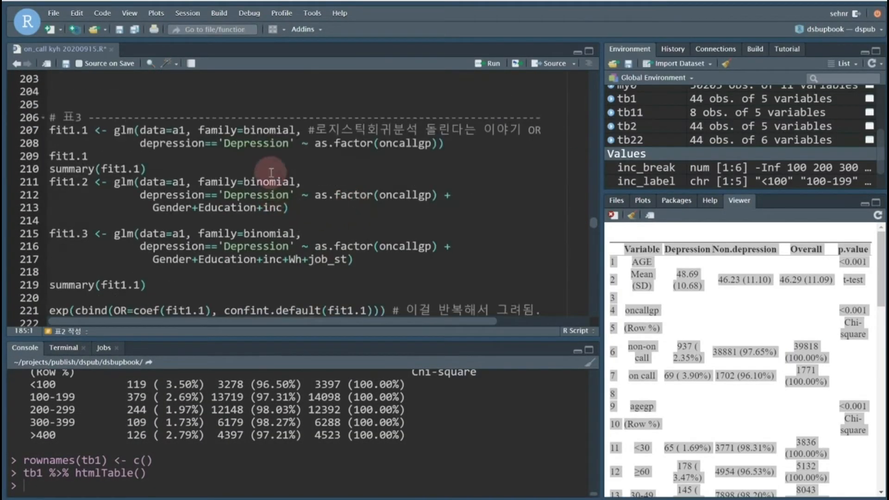
pyautogui.click(219, 143)
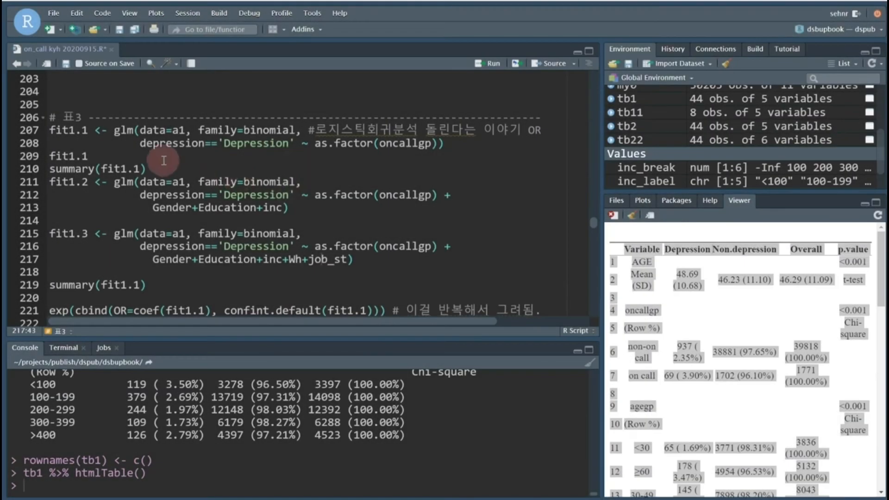
pyautogui.click(89, 116)
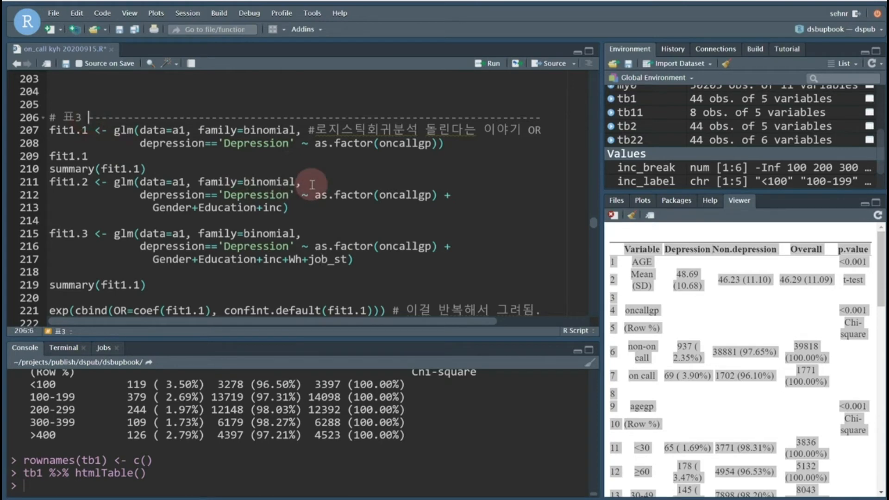
pyautogui.write('로지스틱회')
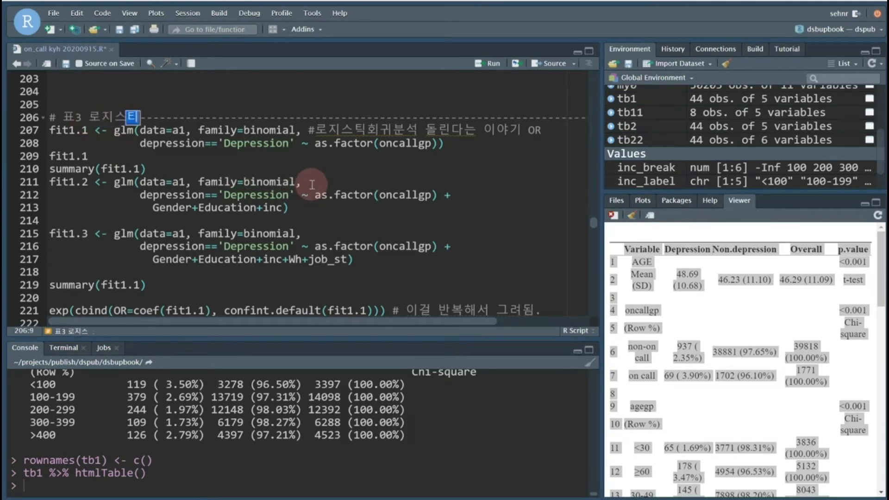
pyautogui.write('귀분석')
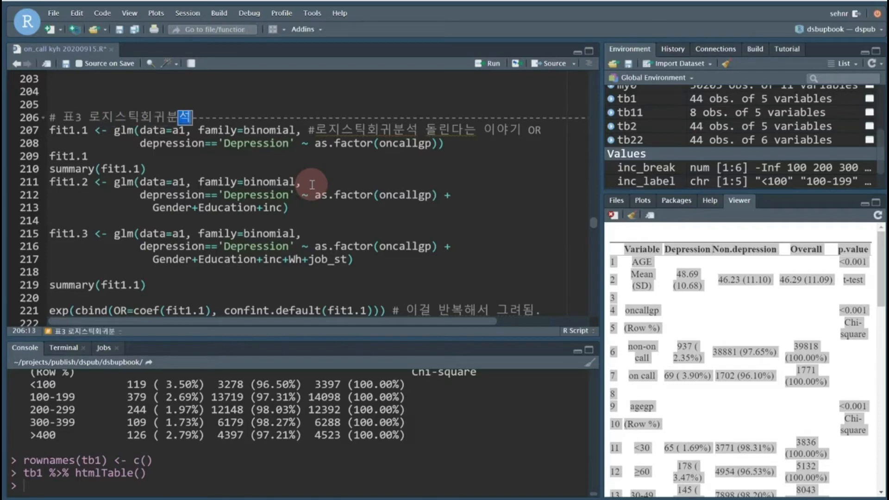
pyautogui.click(329, 195)
pyautogui.click(193, 119)
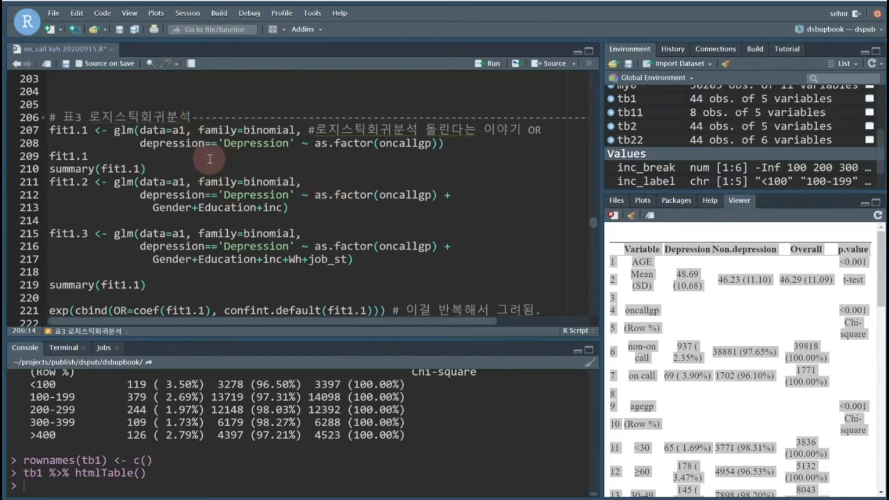
# Step: Insert a line reading a1$depression above the fit1.1 model, run it and look through the listed values
pyautogui.moveTo(292, 143); pyautogui.dragTo(223, 143)
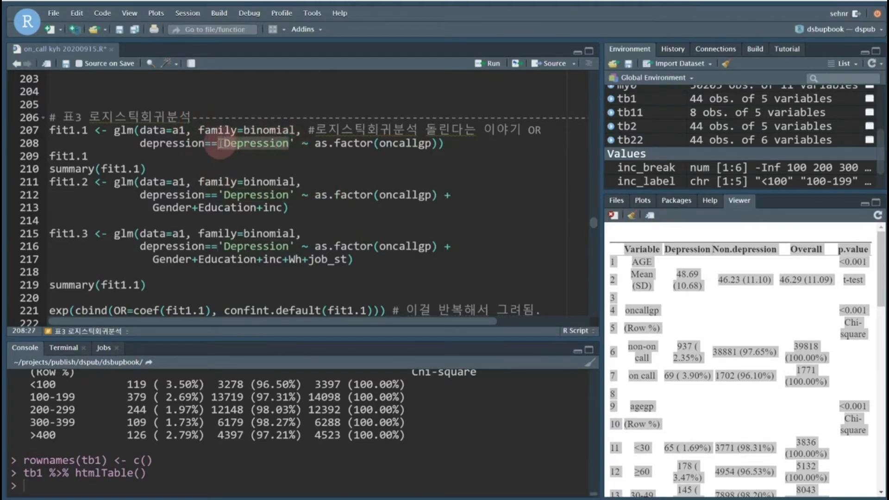
pyautogui.moveTo(141, 144); pyautogui.dragTo(206, 144)
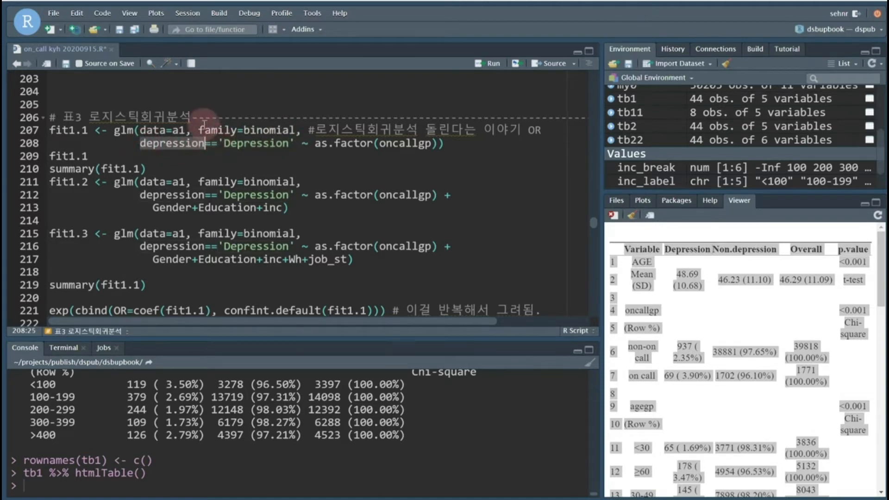
pyautogui.click(304, 130)
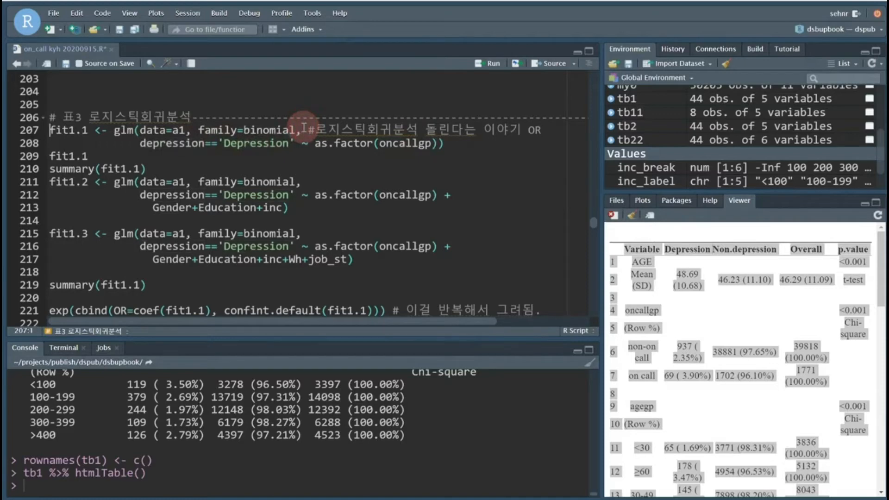
pyautogui.press('Return')
pyautogui.press('Up')
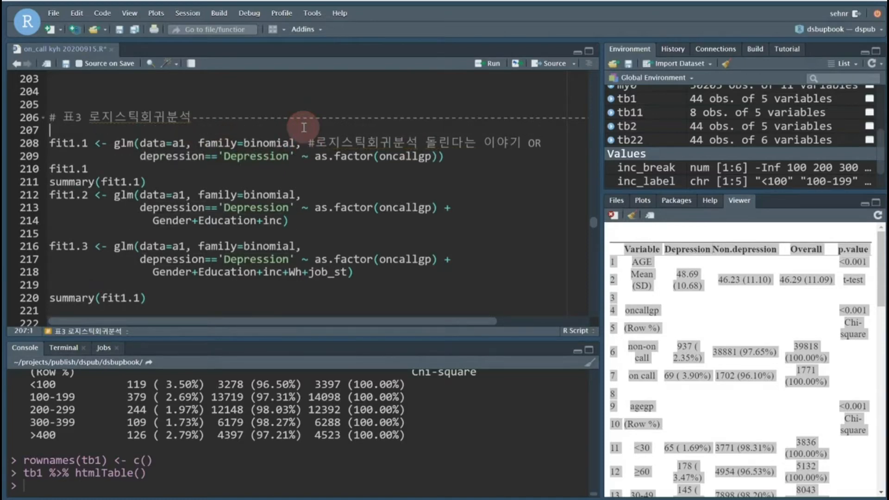
pyautogui.write('a1$depression')
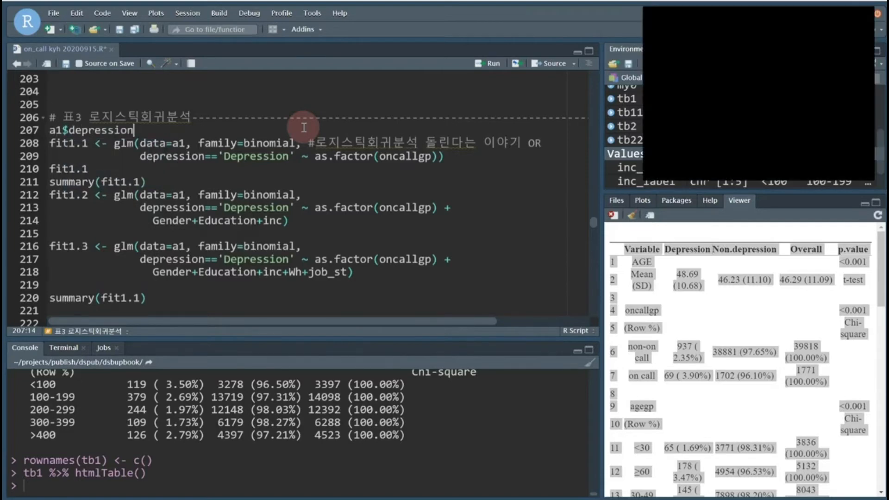
pyautogui.hotkey('ctrl', 'Return')
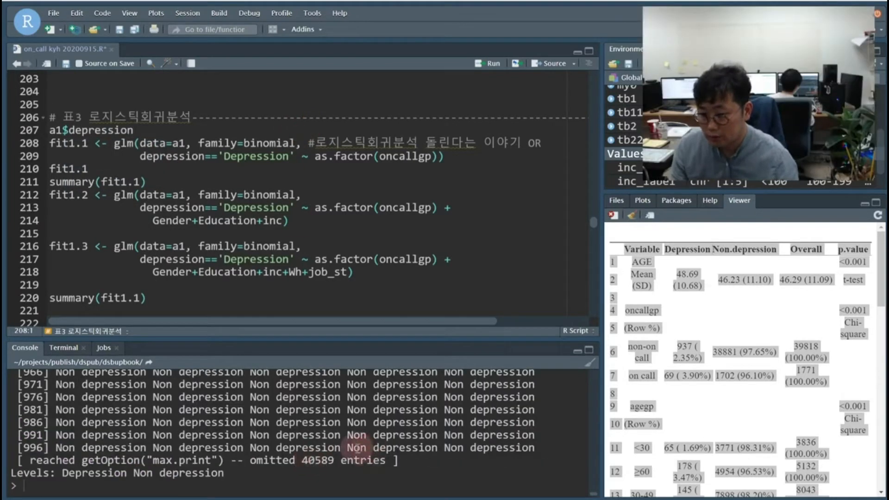
pyautogui.scroll(10, 250, 449)
pyautogui.scroll(-5, 250, 449)
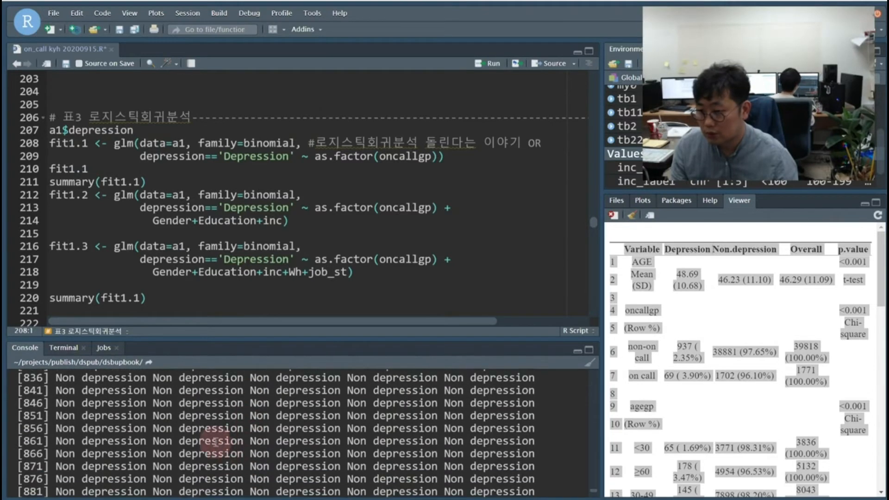
# Step: Extend the a1$depression line with %>% table() and run it to count the cases in each depression category
pyautogui.click(171, 130)
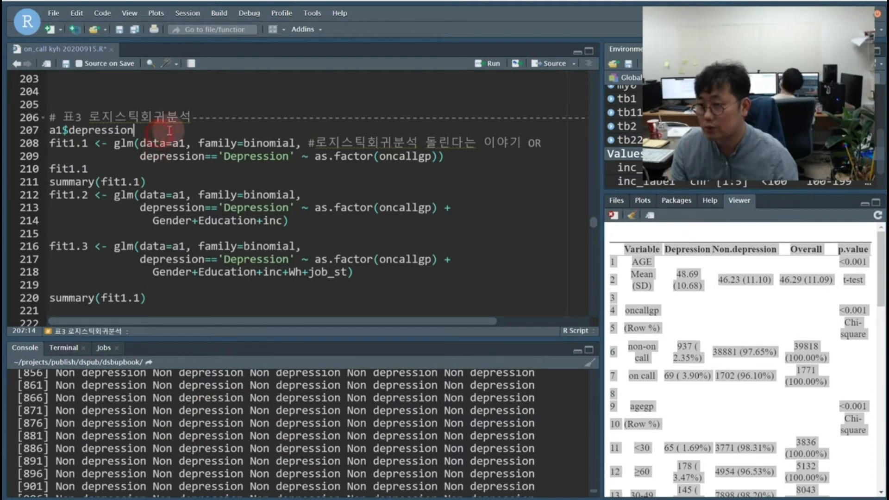
pyautogui.write('%>%')
pyautogui.press('Return')
pyautogui.write('table(')
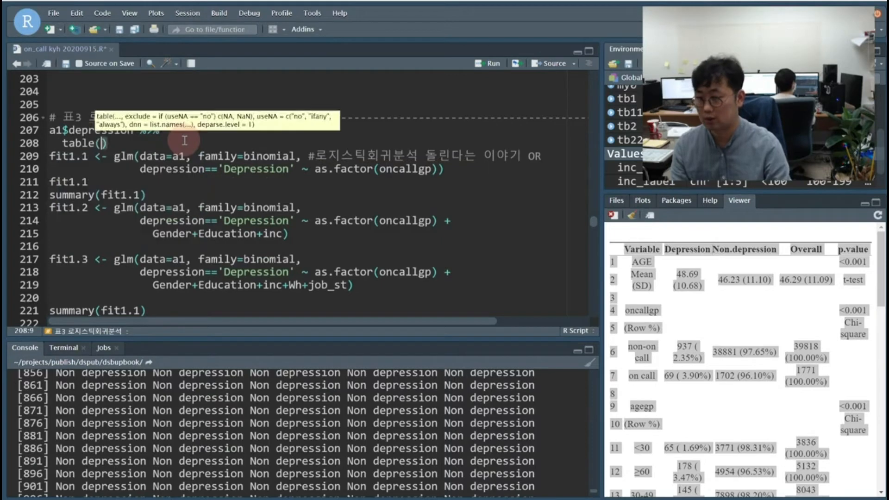
pyautogui.hotkey('ctrl', 'Return')
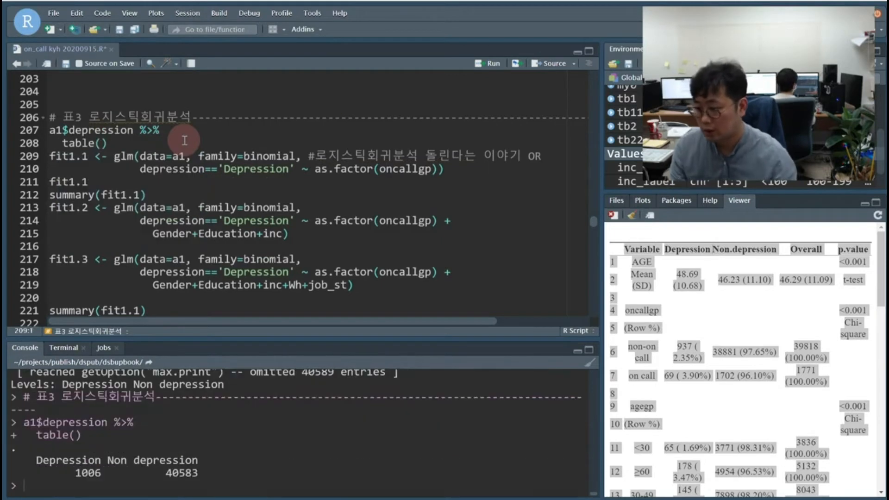
pyautogui.moveTo(108, 461); pyautogui.dragTo(198, 462)
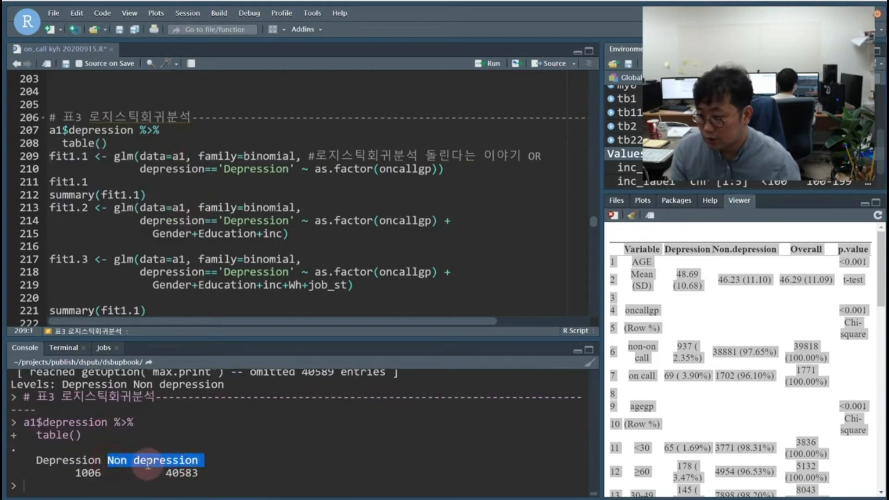
pyautogui.moveTo(101, 461); pyautogui.dragTo(36, 461)
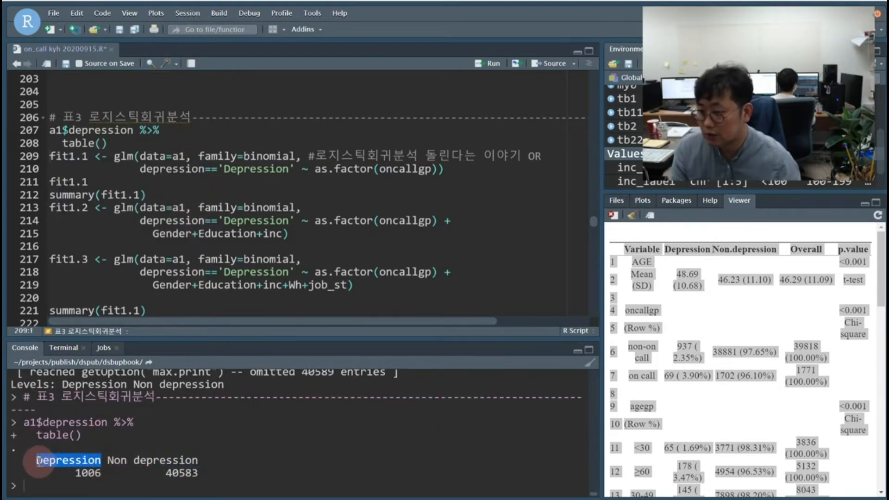
# Step: Examine the fit1.1 formula, from the 'Depression' outcome category to the as.factor(oncallgp) predictor
pyautogui.click(187, 170)
pyautogui.moveTo(226, 170); pyautogui.dragTo(298, 172)
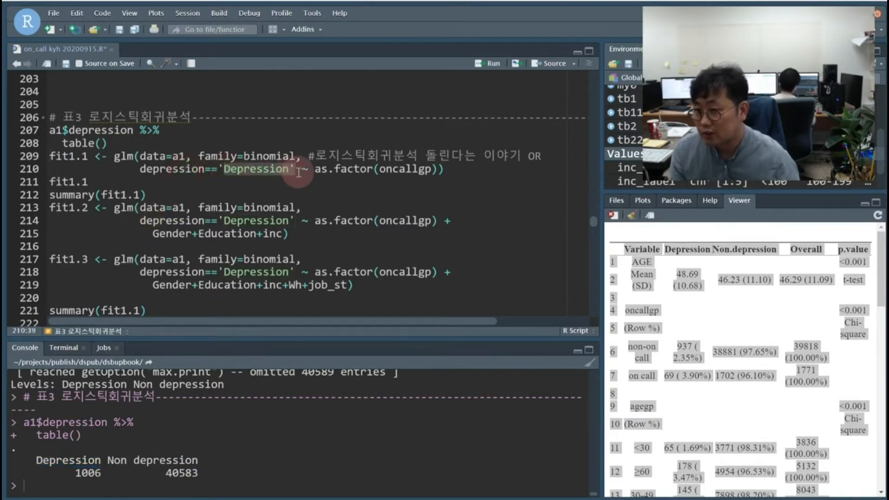
pyautogui.click(309, 169)
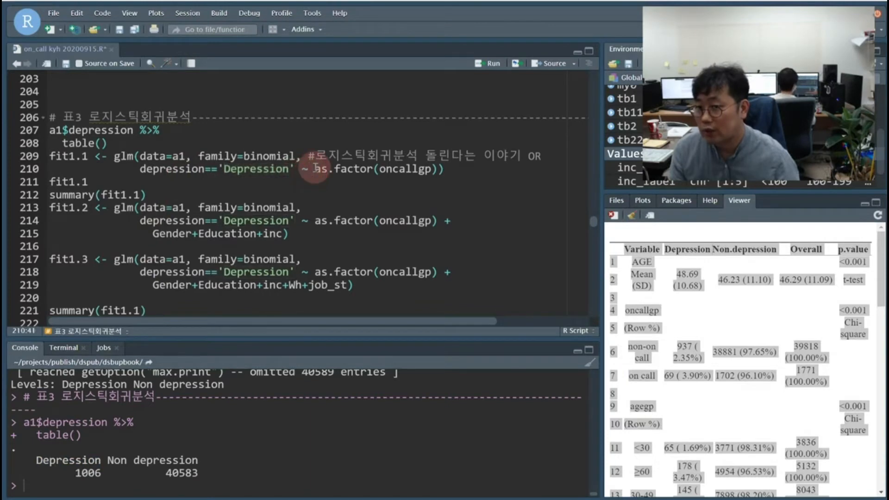
pyautogui.moveTo(315, 169); pyautogui.dragTo(435, 170)
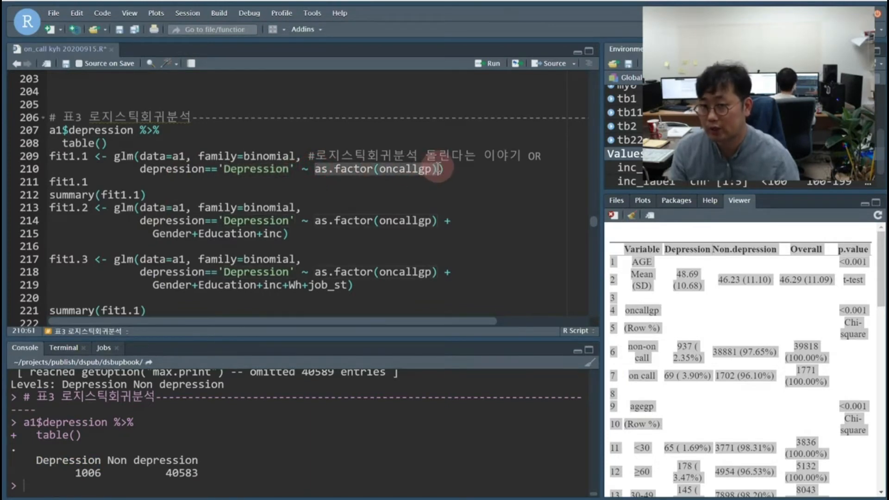
pyautogui.click(432, 180)
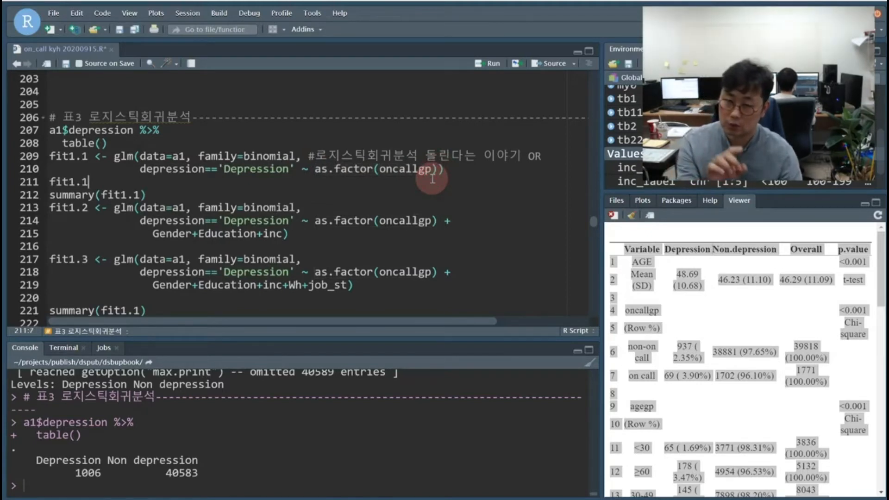
pyautogui.click(375, 171)
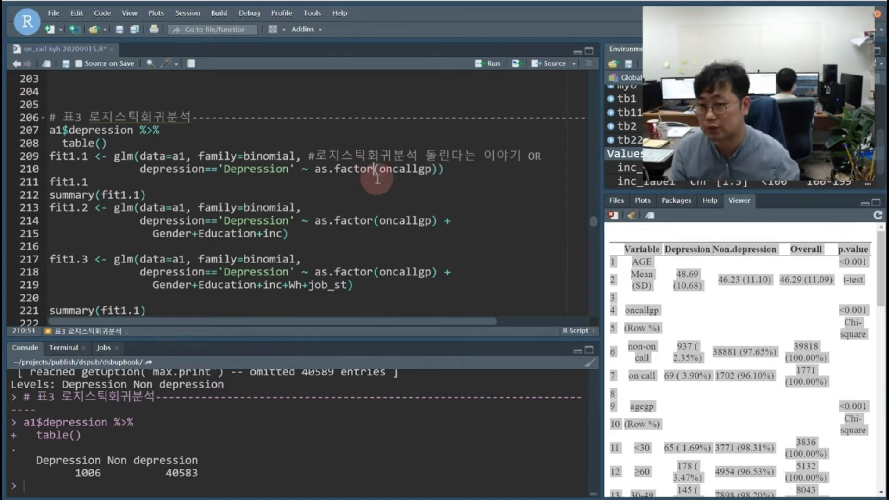
pyautogui.click(399, 170)
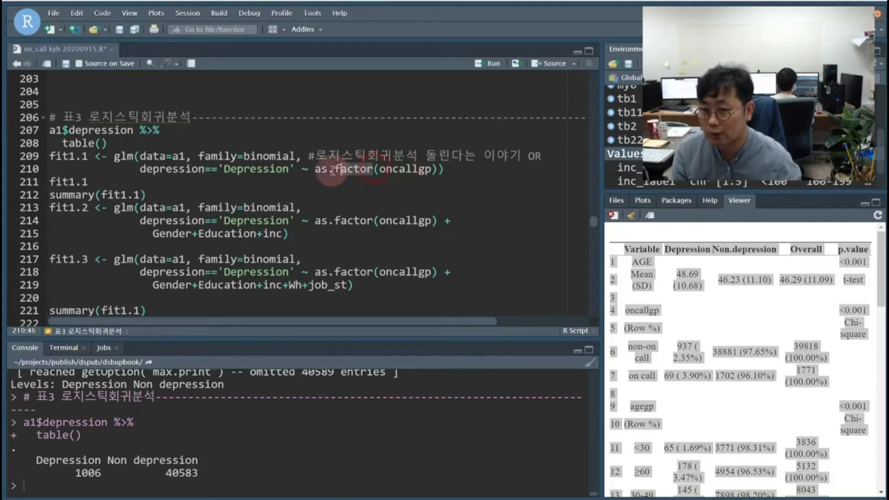
pyautogui.click(398, 195)
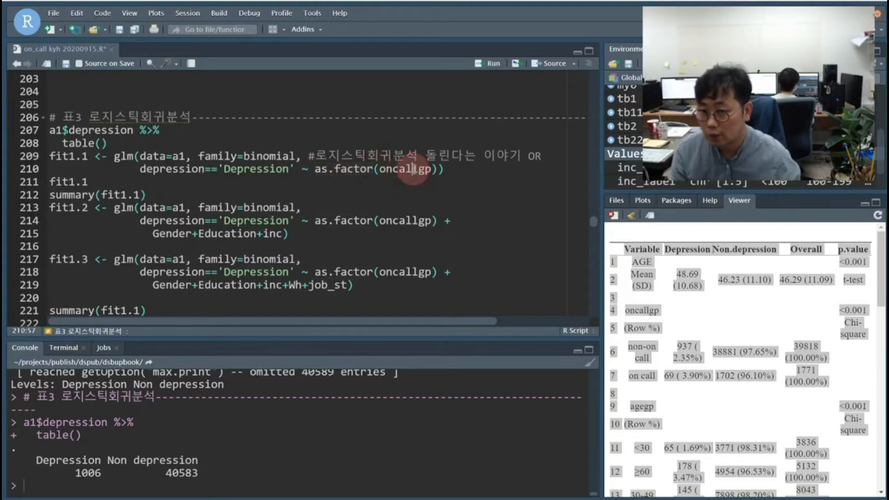
# Step: Run the fit1.1 logistic regression, print the fitted model and check the on call coefficient
pyautogui.click(454, 171)
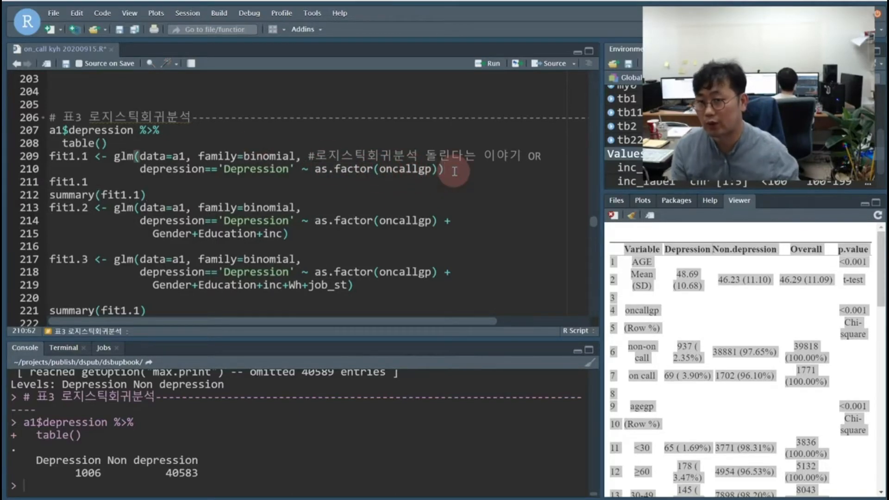
pyautogui.hotkey('ctrl', 'Return')
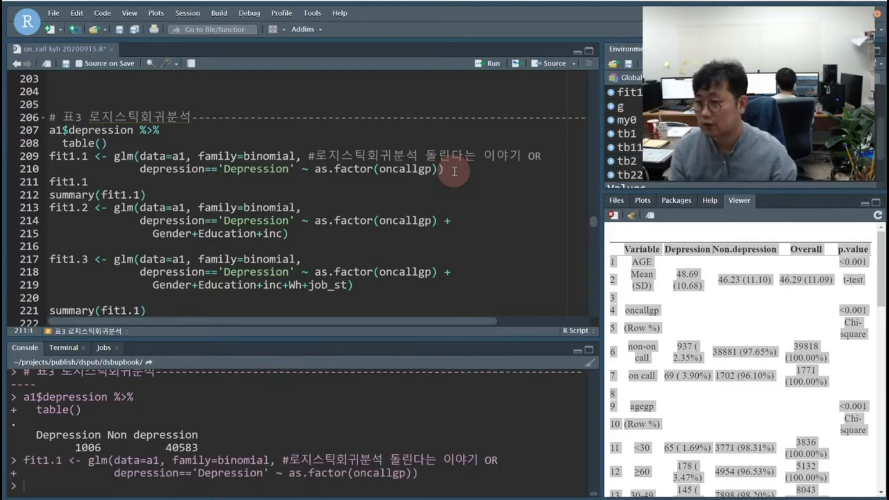
pyautogui.hotkey('ctrl', 'Return')
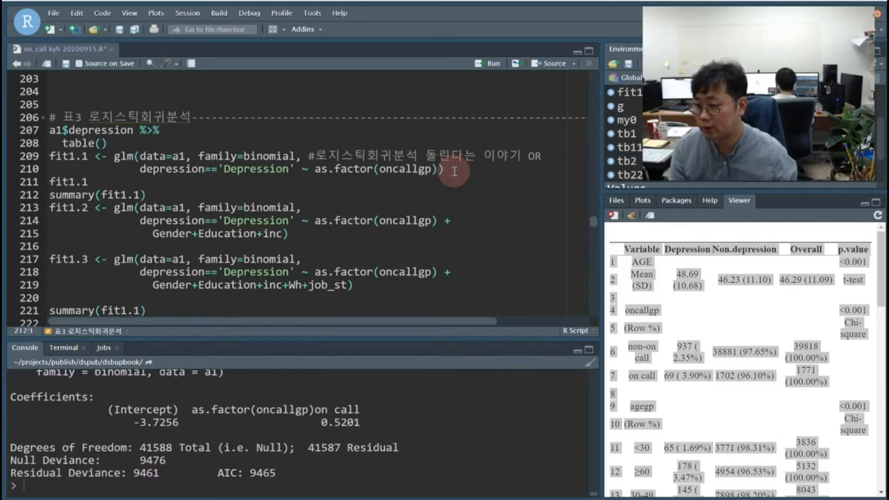
pyautogui.scroll(3, 253, 406)
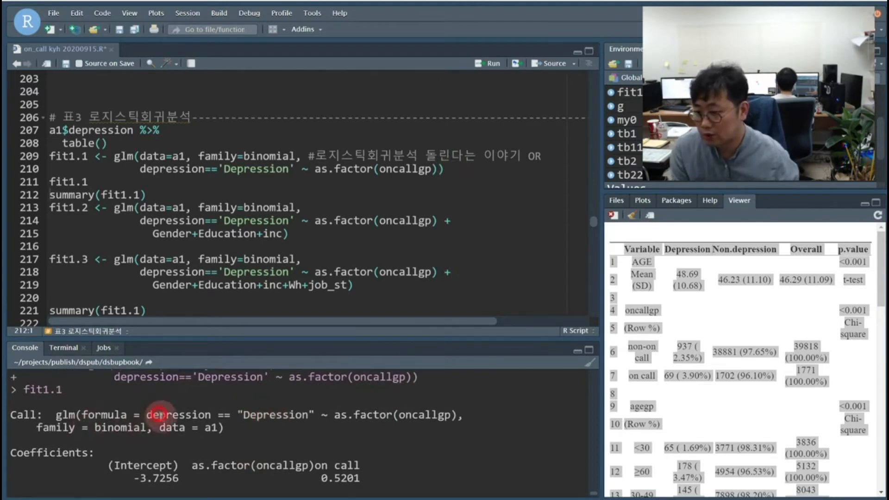
pyautogui.scroll(-2, 167, 419)
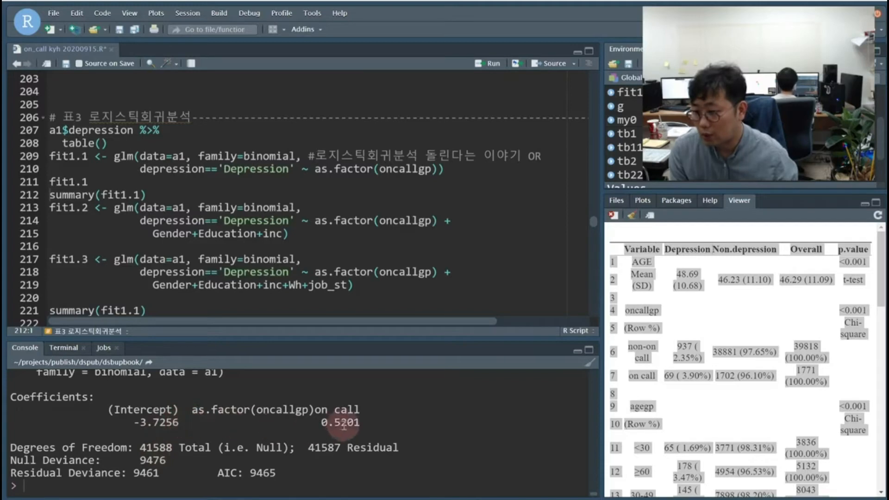
pyautogui.moveTo(366, 423); pyautogui.dragTo(323, 423)
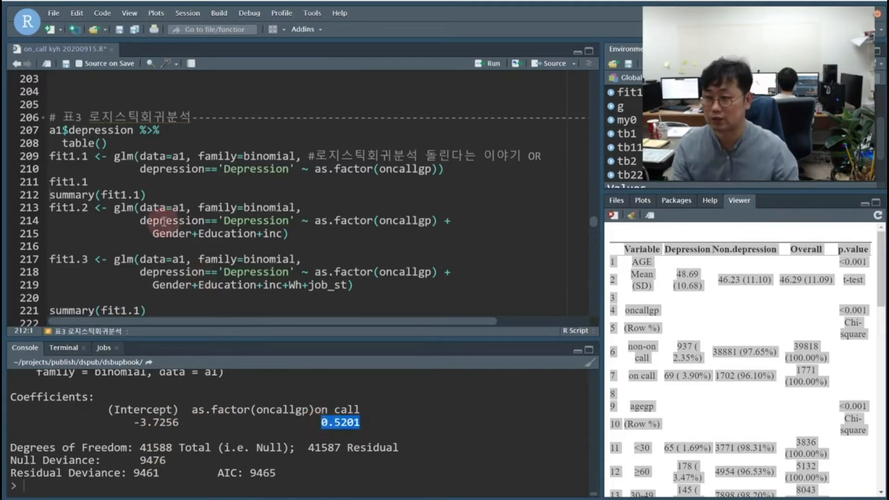
# Step: Run summary(fit1.1) and inspect the coefficient table's on call row, including its p-value
pyautogui.click(175, 197)
pyautogui.hotkey('ctrl', 'Return')
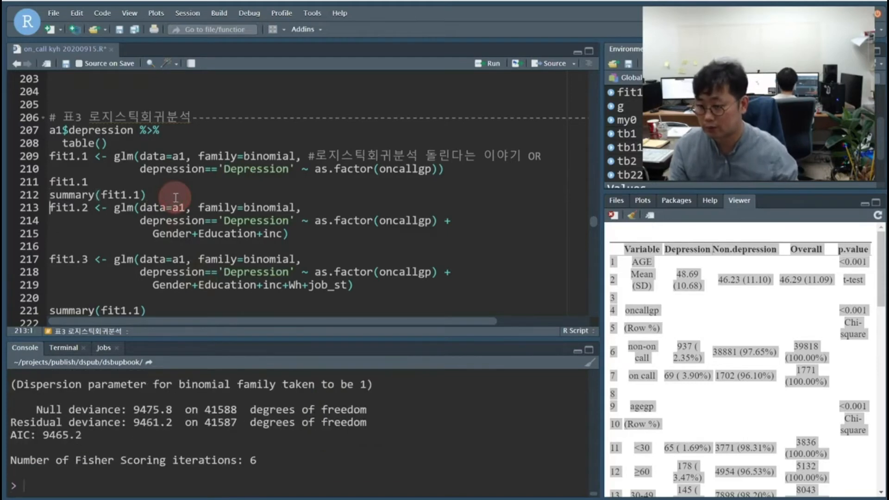
pyautogui.scroll(3, 242, 410)
pyautogui.scroll(2, 242, 410)
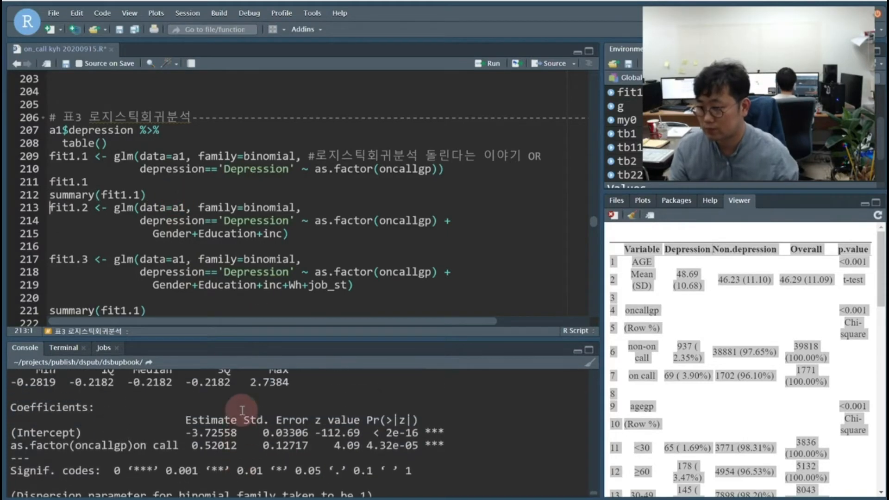
pyautogui.moveTo(133, 446); pyautogui.dragTo(179, 446)
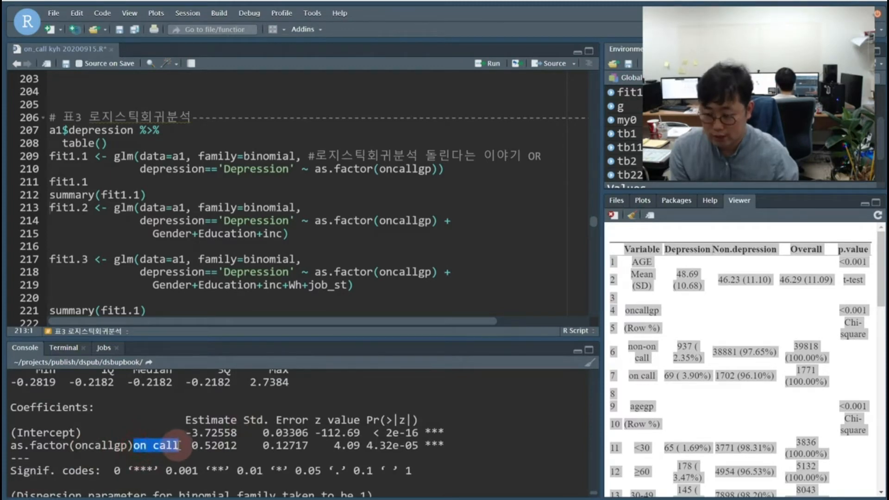
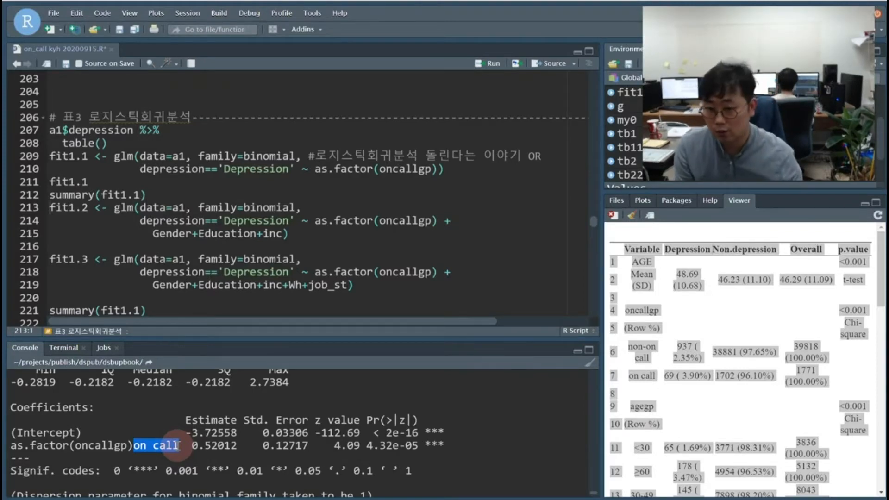
pyautogui.click(420, 447)
pyautogui.moveTo(421, 448); pyautogui.dragTo(368, 451)
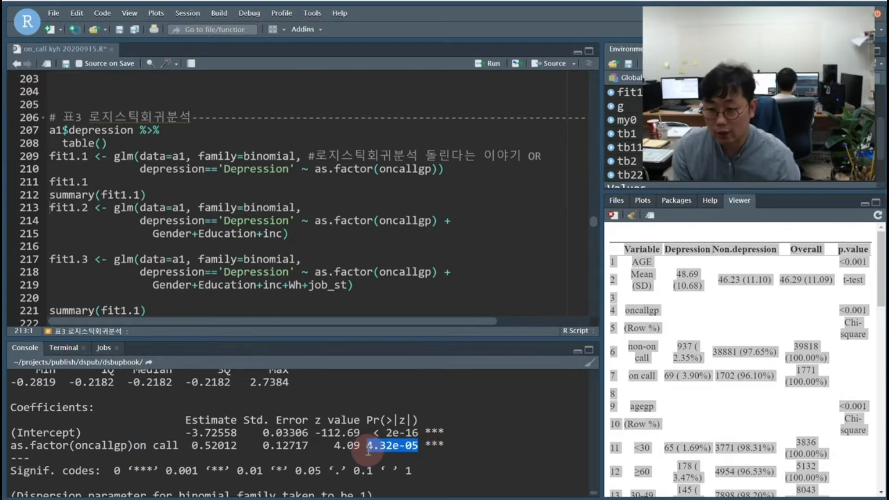
# Step: Append the comment "# Estimate (기울기), pr <0.05" to the first summary(fit1.1) line and start a new line below it
pyautogui.click(190, 195)
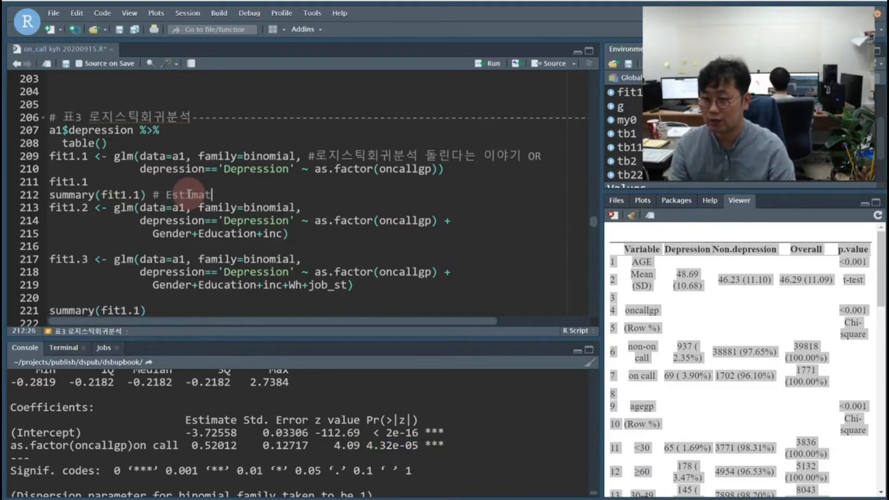
pyautogui.write('# Estimate (rld기울기), pr <0.05')
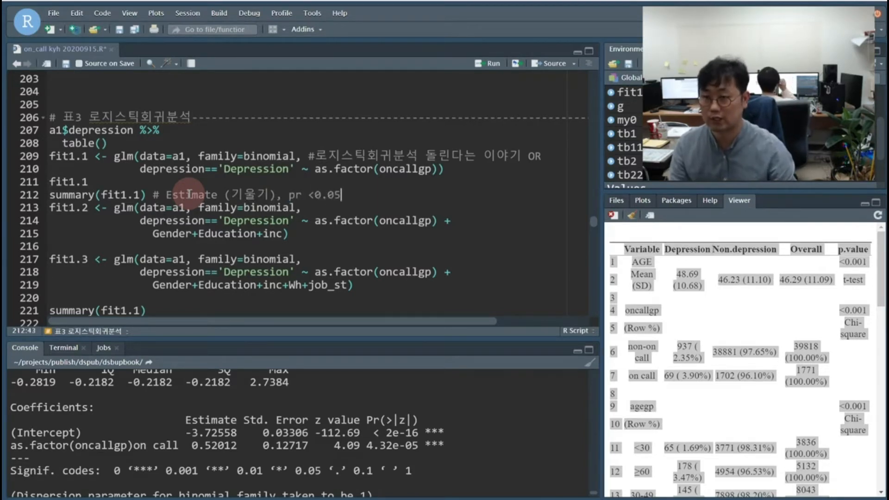
pyautogui.press('Return')
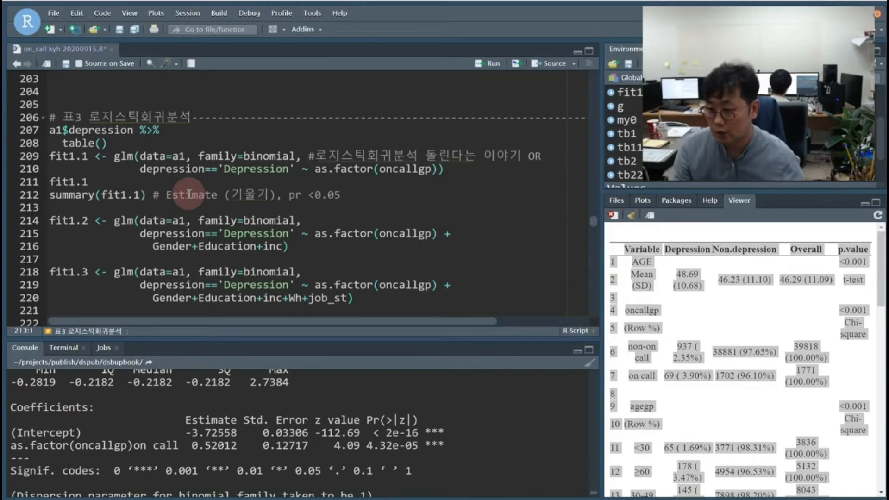
# Step: Add exp(0.52012) below the summary(fit1.1) line, run it and check the returned odds ratio
pyautogui.click(96, 209)
pyautogui.write('exp(')
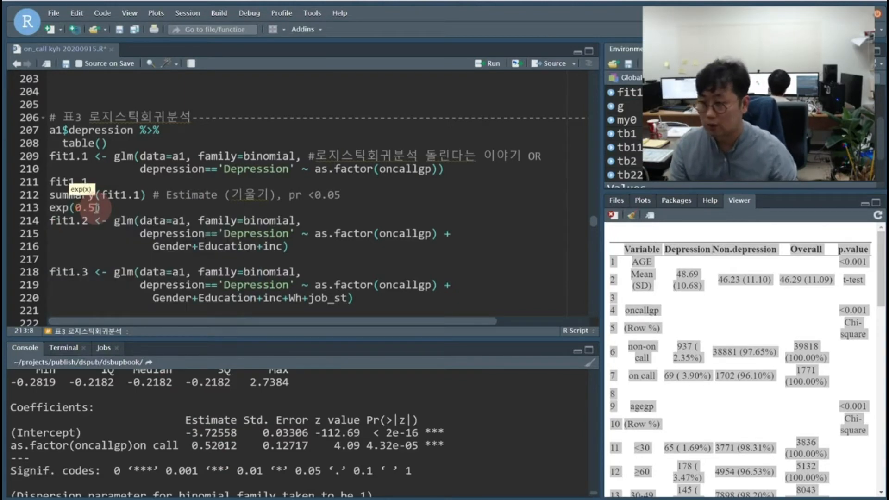
pyautogui.write('0.52012')
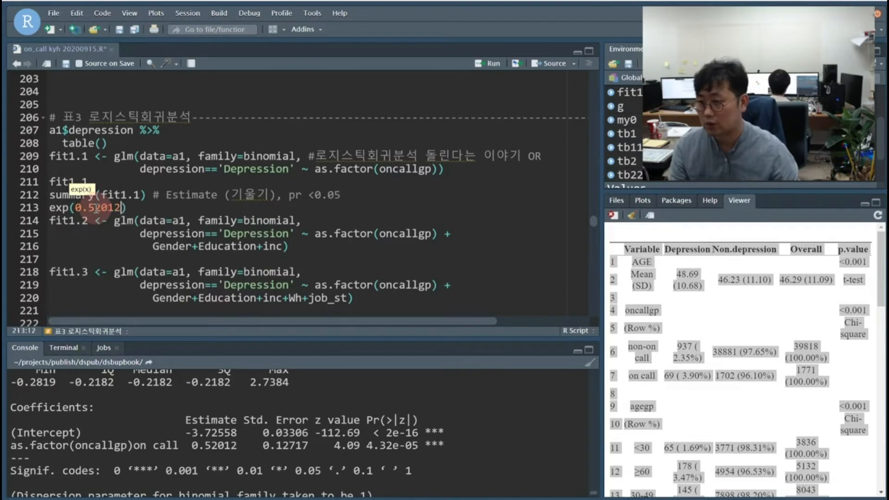
pyautogui.hotkey('ctrl', 'Return')
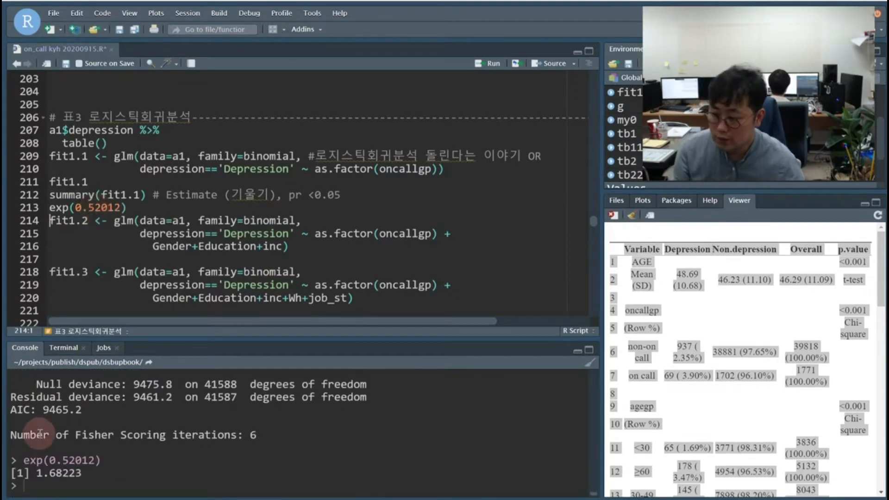
pyautogui.moveTo(83, 473); pyautogui.dragTo(36, 473)
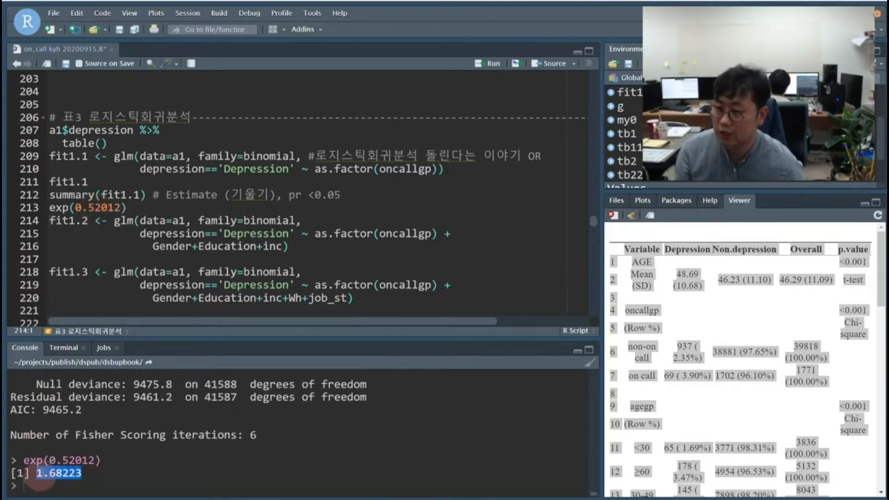
# Step: Append the comment "# 오즈비" to the exp(0.52012) line and start a new line below it
pyautogui.click(172, 205)
pyautogui.write('# 오즈비')
pyautogui.press('Return')
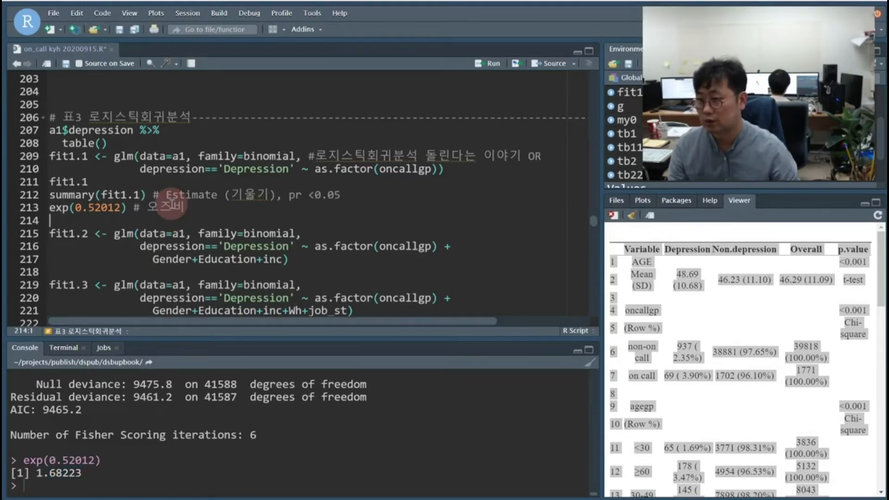
# Step: Rerun summary(fit1.1) and review its coefficient table and model call in the output
pyautogui.hotkey('ctrl', 'Return')
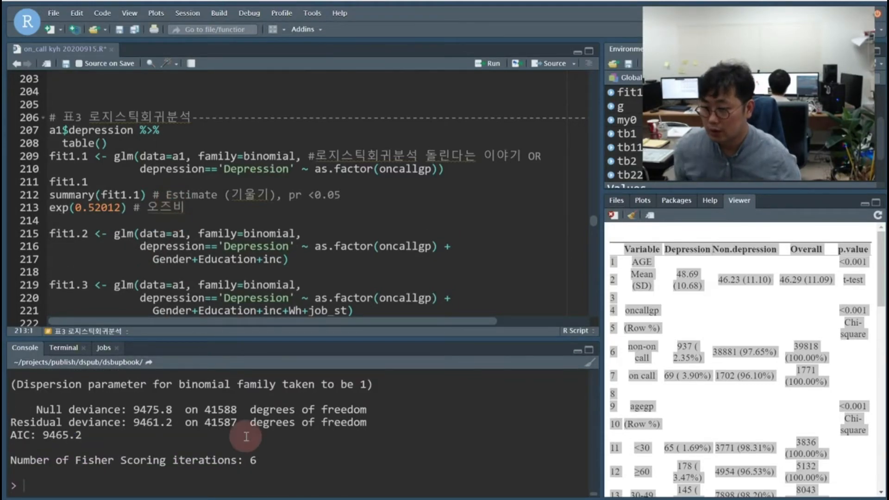
pyautogui.scroll(3, 243, 438)
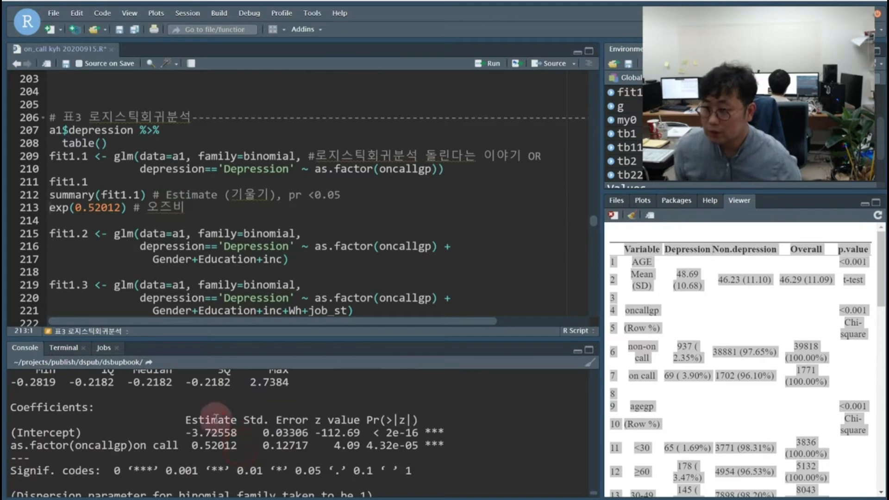
pyautogui.scroll(3, 141, 424)
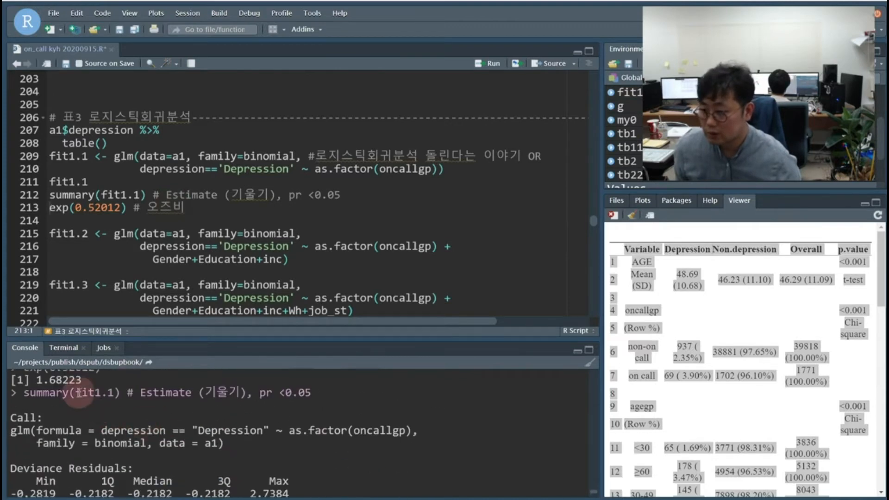
# Step: Examine how the fit1.2 formula extends fit1.1, adding Gender, Education and inc to the as.factor(oncallgp) predictor
pyautogui.click(295, 169)
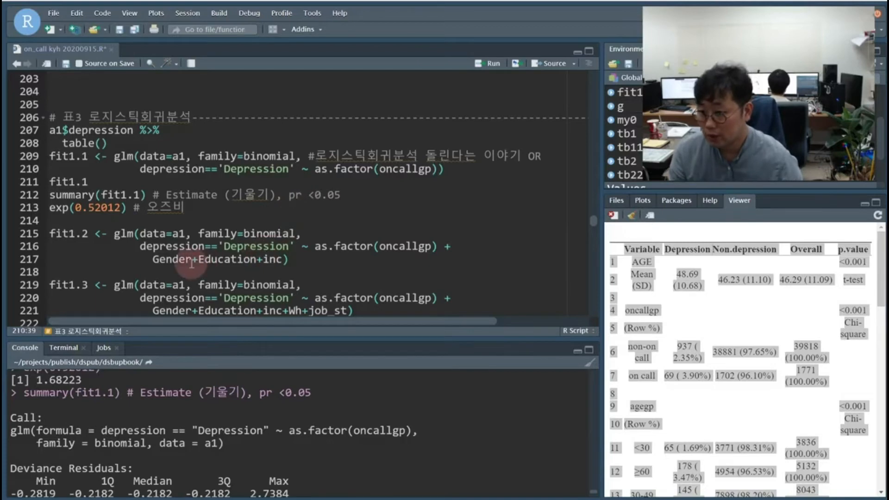
pyautogui.click(447, 247)
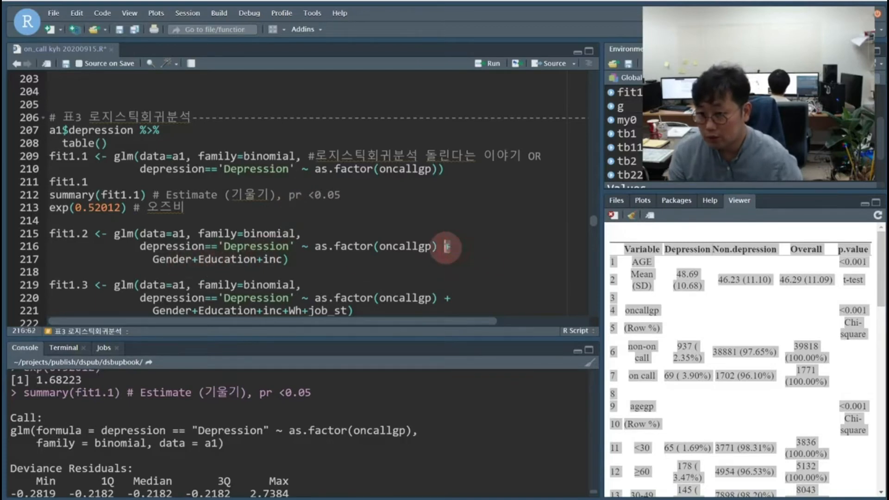
pyautogui.click(153, 259)
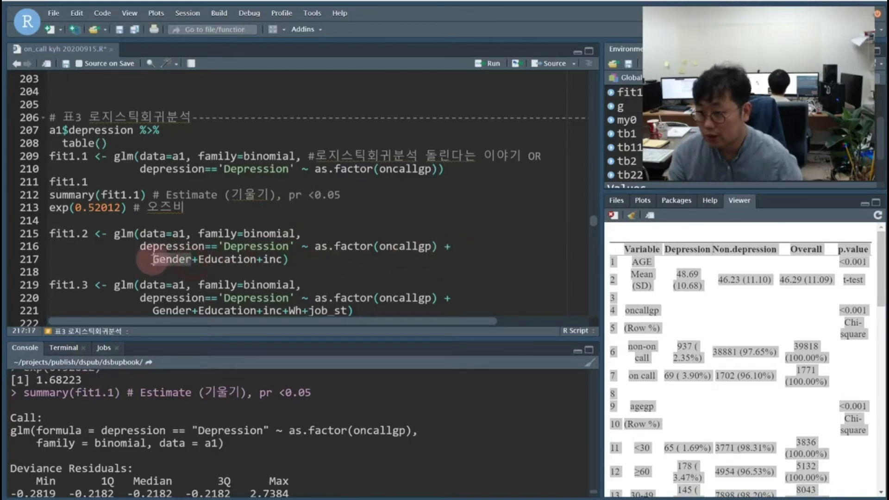
pyautogui.click(258, 259)
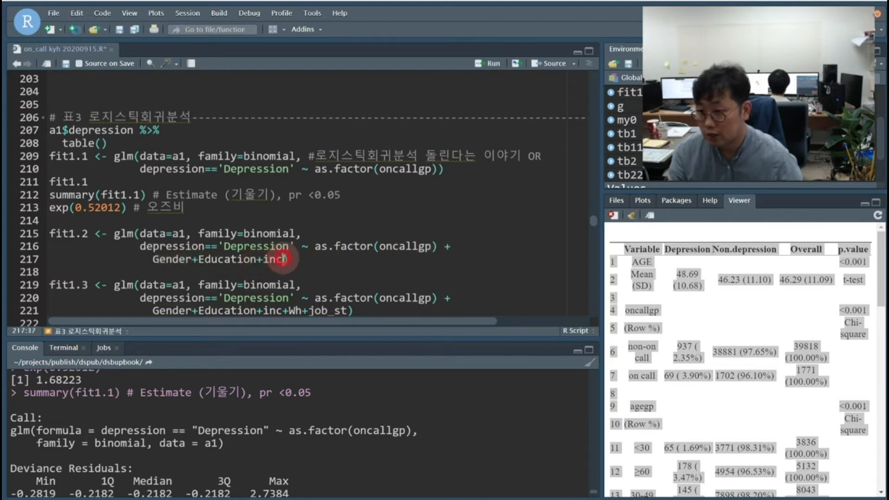
pyautogui.click(172, 259)
pyautogui.click(157, 259)
pyautogui.click(249, 246)
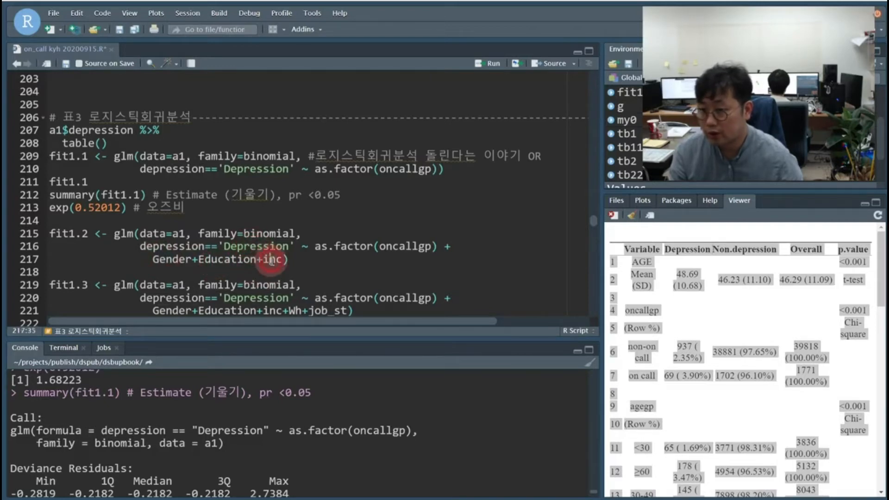
pyautogui.click(253, 243)
pyautogui.moveTo(143, 259); pyautogui.dragTo(283, 260)
pyautogui.moveTo(439, 246); pyautogui.dragTo(349, 246)
# Step: Run the fit1.2 logistic regression, then add a fit1.2 line below it and print the fitted model
pyautogui.click(314, 259)
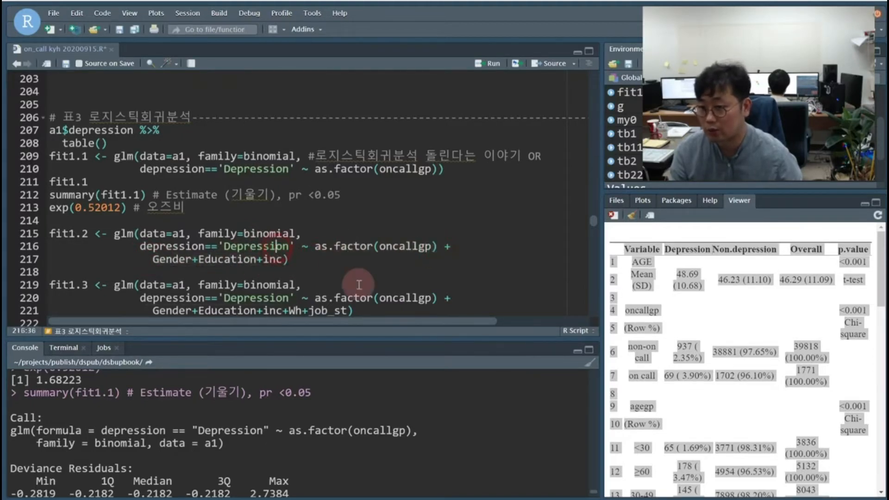
pyautogui.hotkey('ctrl', 'Return')
pyautogui.press('Return')
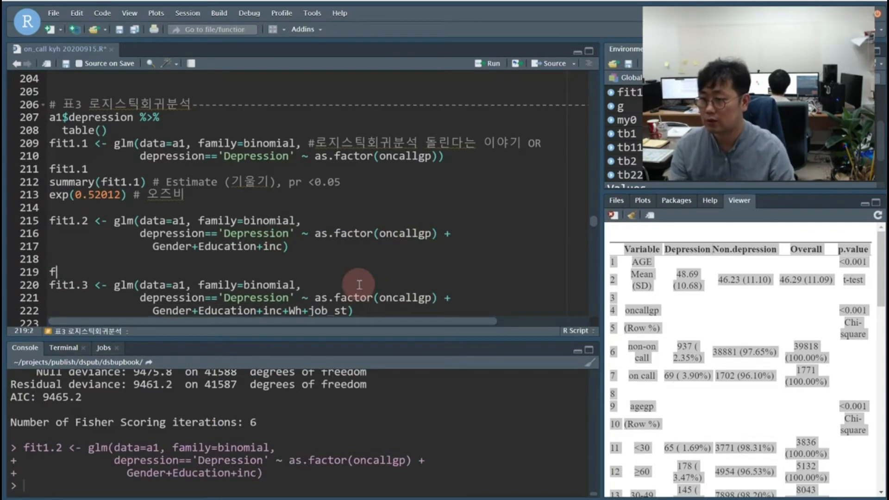
pyautogui.write('fit1.2')
pyautogui.hotkey('ctrl', 'Return')
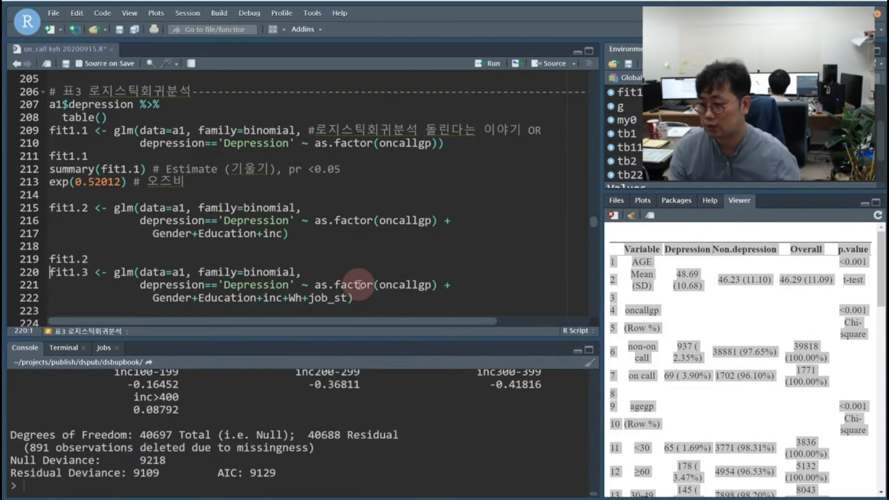
# Step: Change the printed fit1.2 line to summary(fit1.2), run it and bring its coefficient table into view
pyautogui.click(119, 253)
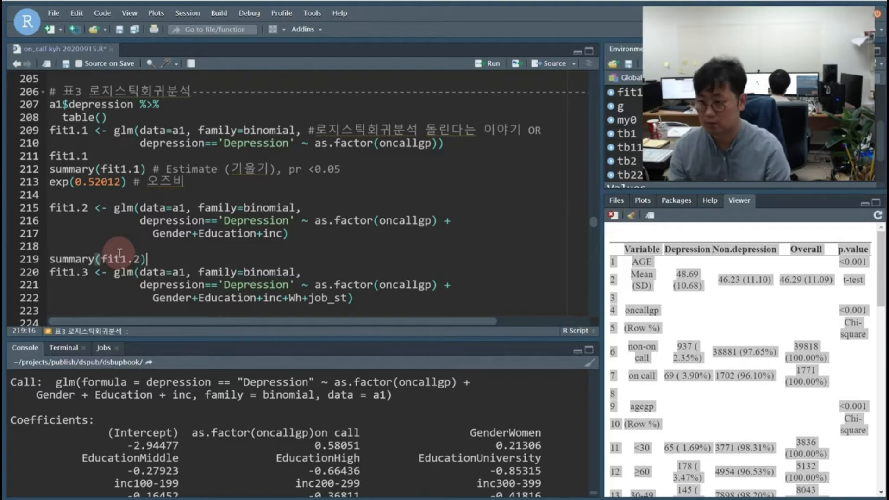
pyautogui.hotkey('ctrl', 'Return')
pyautogui.scroll(5, 242, 431)
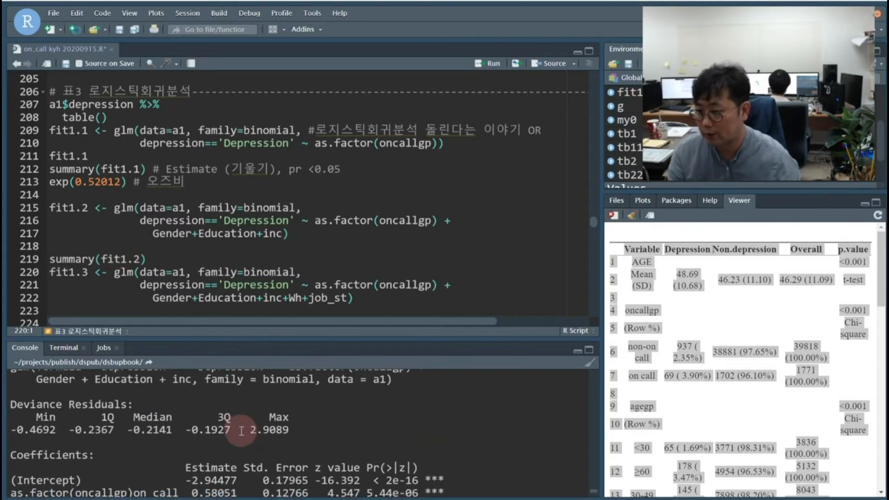
pyautogui.scroll(-2, 241, 431)
pyautogui.scroll(4, 211, 433)
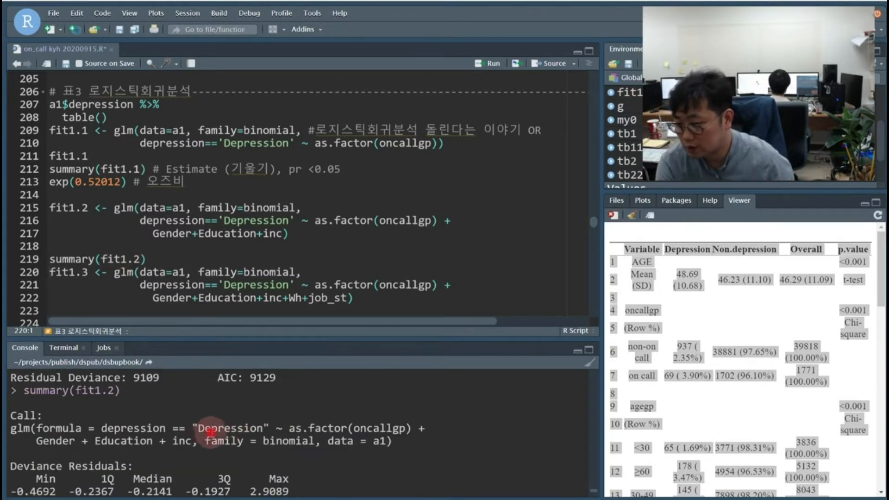
pyautogui.scroll(-3, 210, 433)
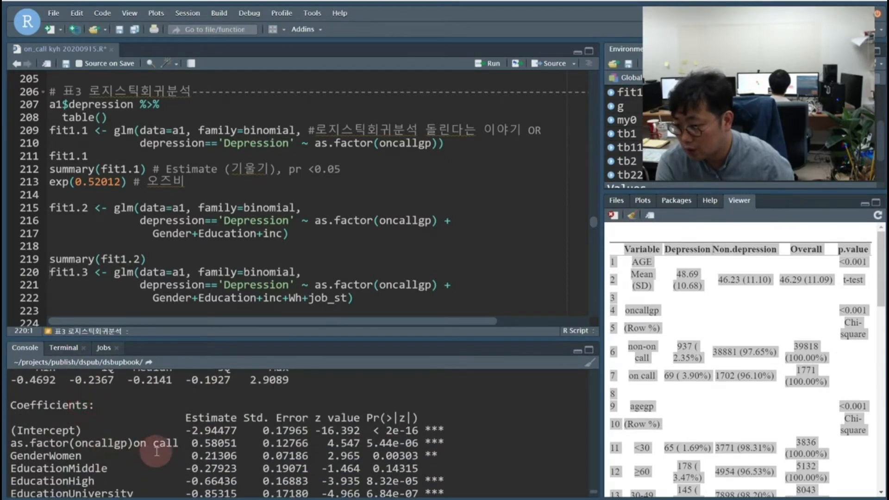
# Step: Examine the summary(fit1.2) estimates and significance for on call work, women, the education levels and the income groups
pyautogui.moveTo(181, 445); pyautogui.dragTo(134, 445)
pyautogui.moveTo(239, 445); pyautogui.dragTo(190, 446)
pyautogui.click(431, 445)
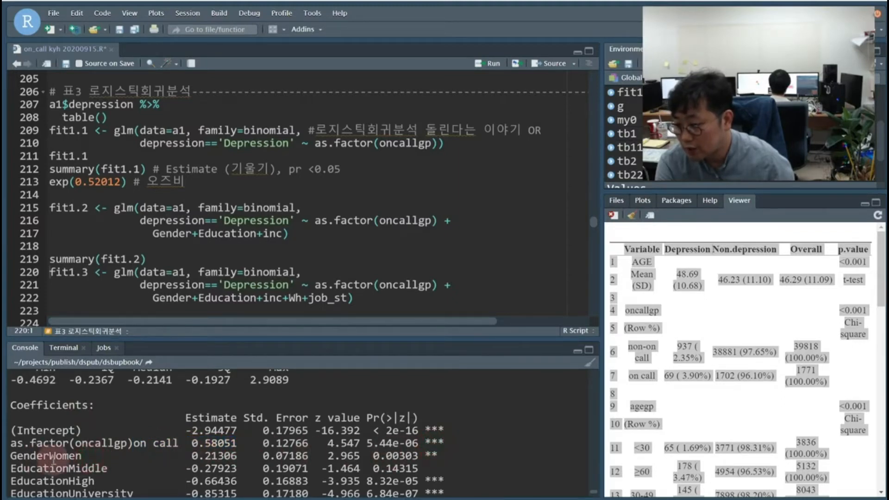
pyautogui.moveTo(48, 457); pyautogui.dragTo(83, 456)
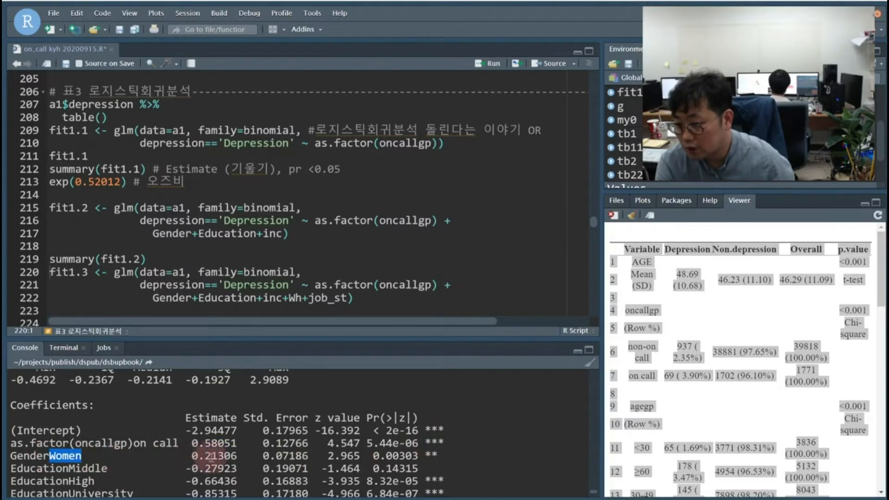
pyautogui.moveTo(218, 457); pyautogui.dragTo(191, 459)
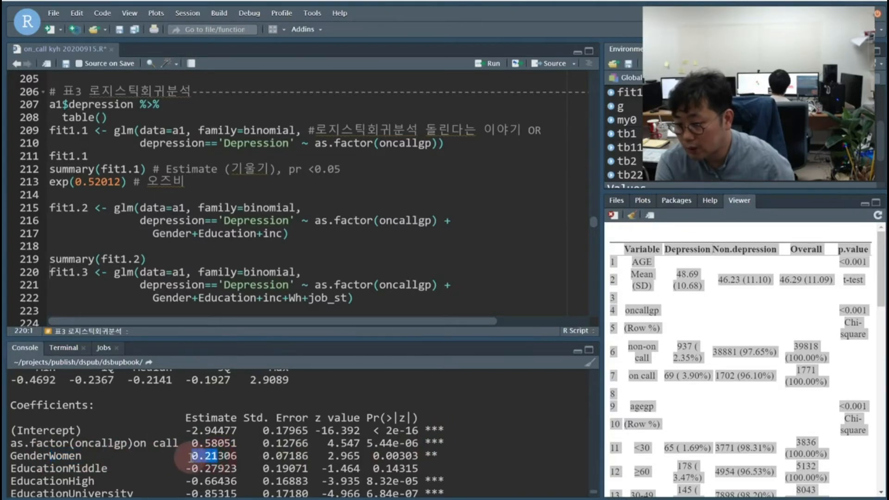
pyautogui.scroll(-2, 190, 456)
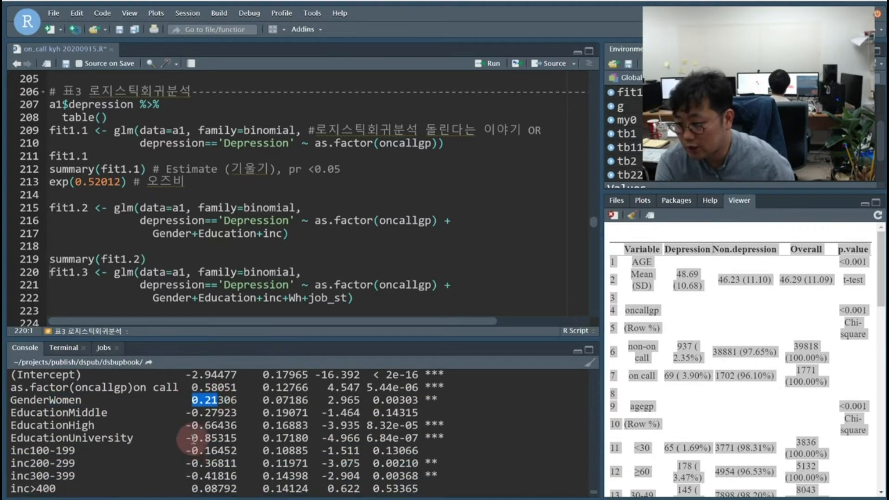
pyautogui.click(209, 427)
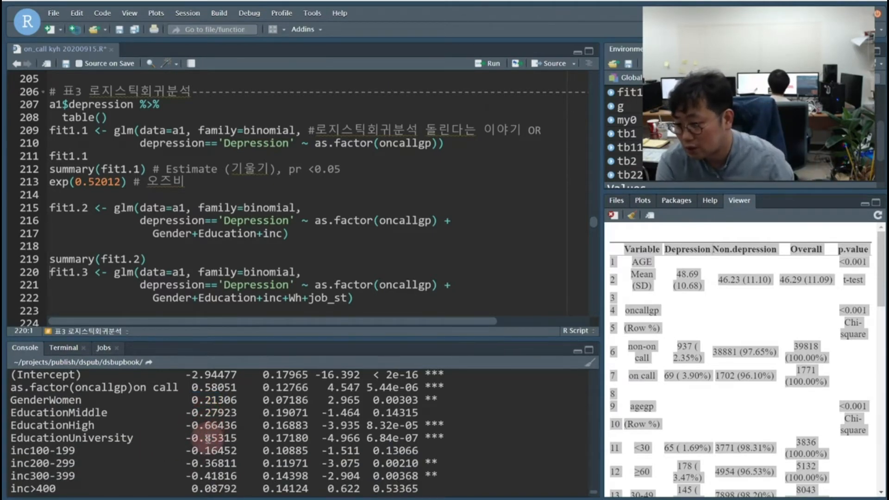
pyautogui.scroll(-2, 207, 428)
pyautogui.scroll(2, 194, 444)
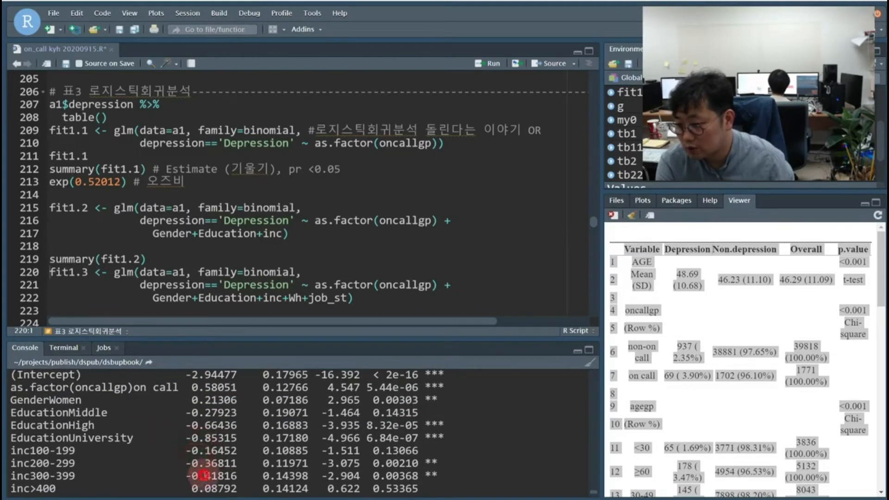
pyautogui.moveTo(218, 489); pyautogui.dragTo(440, 421)
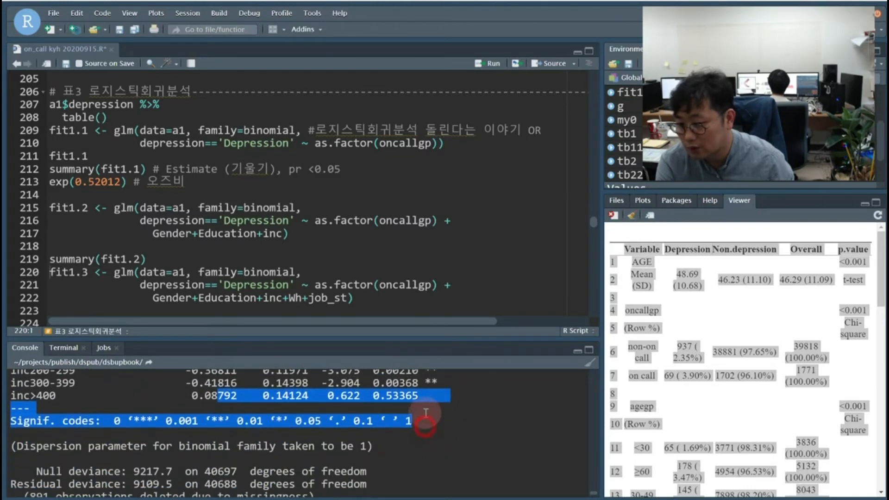
# Step: Examine the income-level coefficients and significance codes in the fit1.2 summary output
pyautogui.click(403, 400)
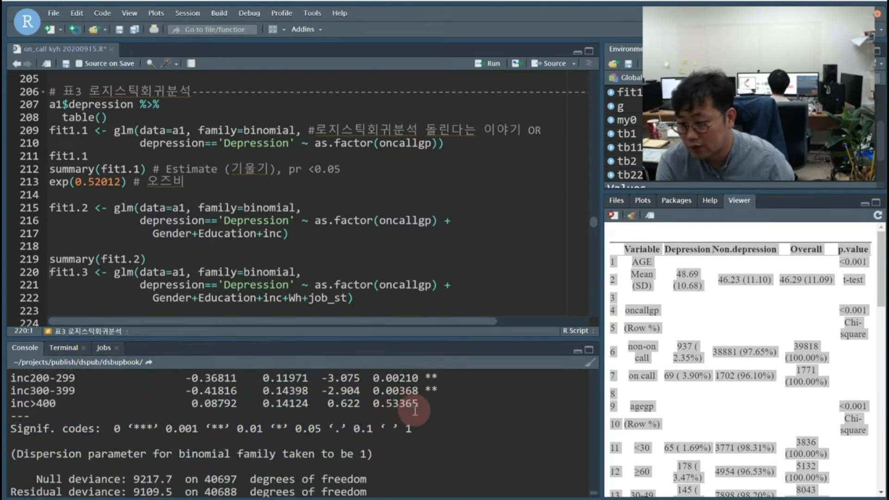
pyautogui.scroll(3, 402, 417)
pyautogui.click(205, 451)
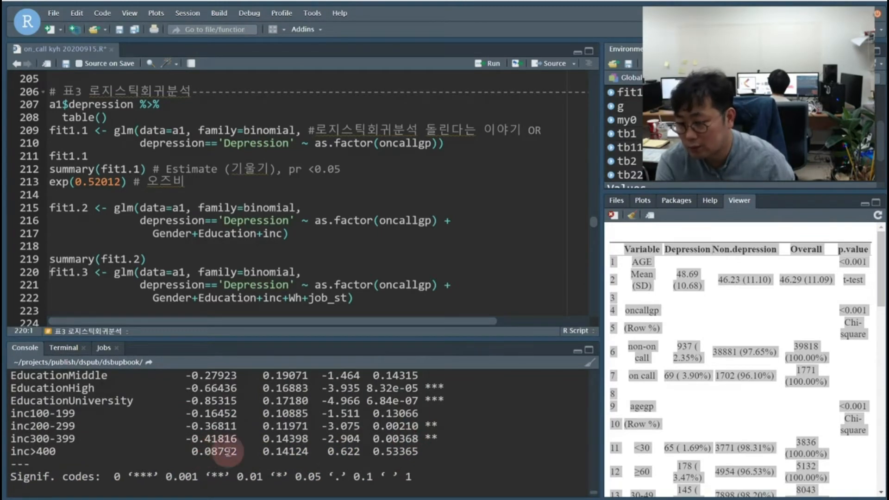
pyautogui.moveTo(442, 439); pyautogui.dragTo(25, 413)
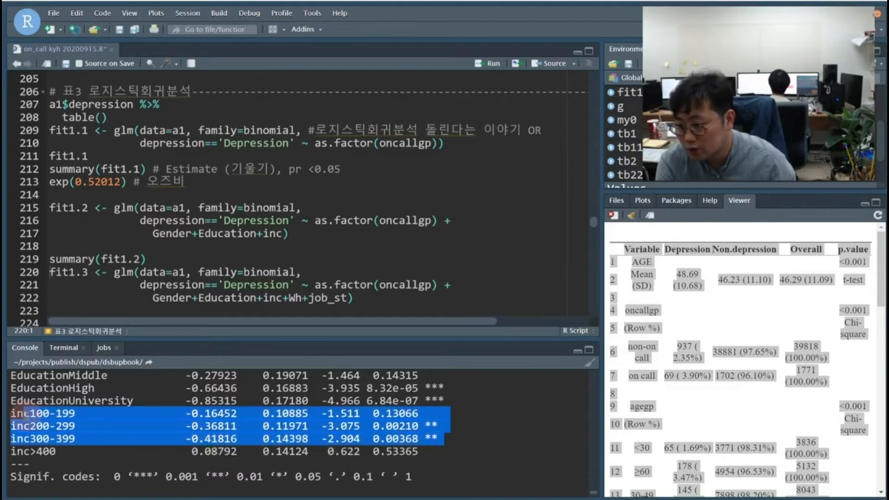
pyautogui.scroll(-2, 93, 428)
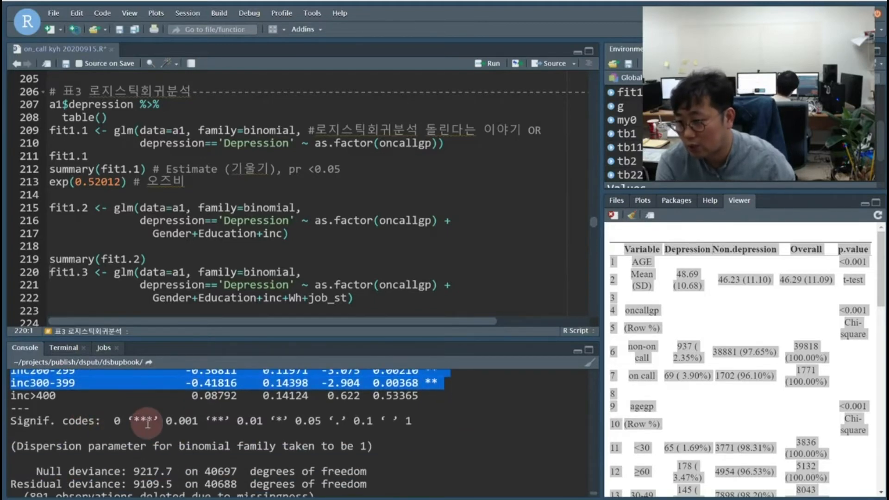
# Step: Run the fit1.3 logistic model that adds Wh and job_st, and change the summary call on line 224 to fit1.3 and run it
pyautogui.click(216, 263)
pyautogui.scroll(-2, 218, 262)
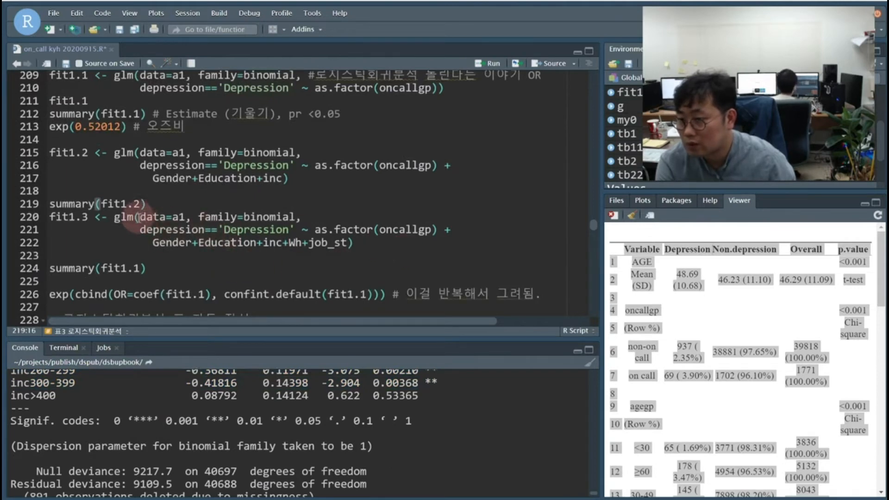
pyautogui.click(293, 242)
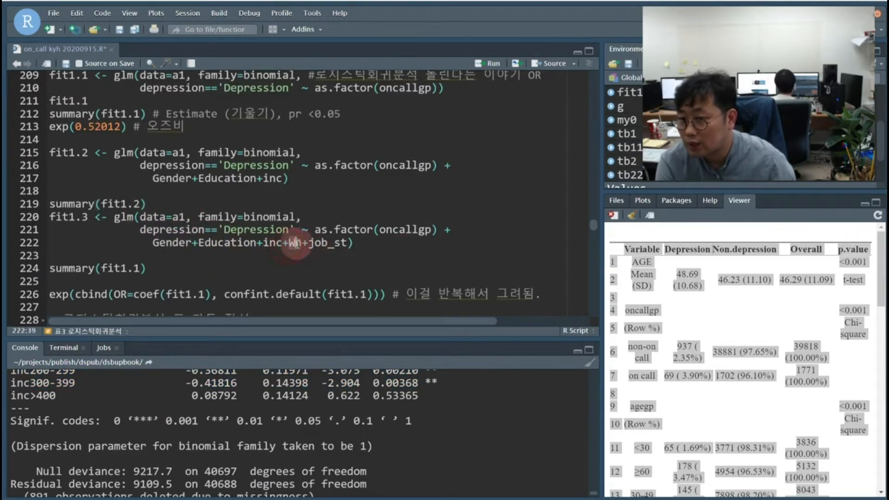
pyautogui.write('+')
pyautogui.doubleClick(331, 243)
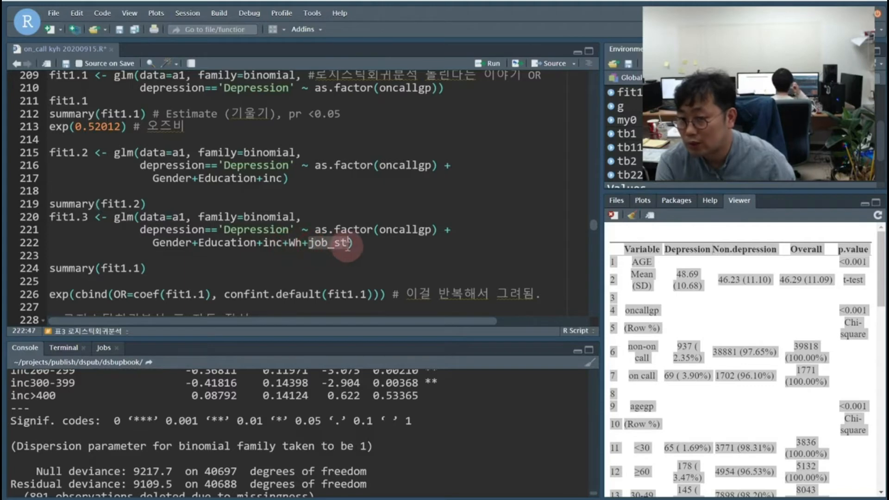
pyautogui.click(276, 230)
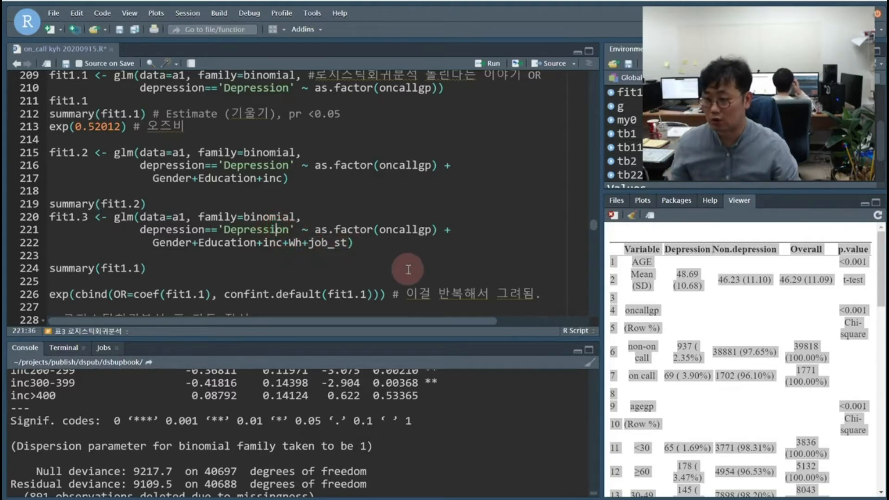
pyautogui.hotkey('ctrl', 'Return')
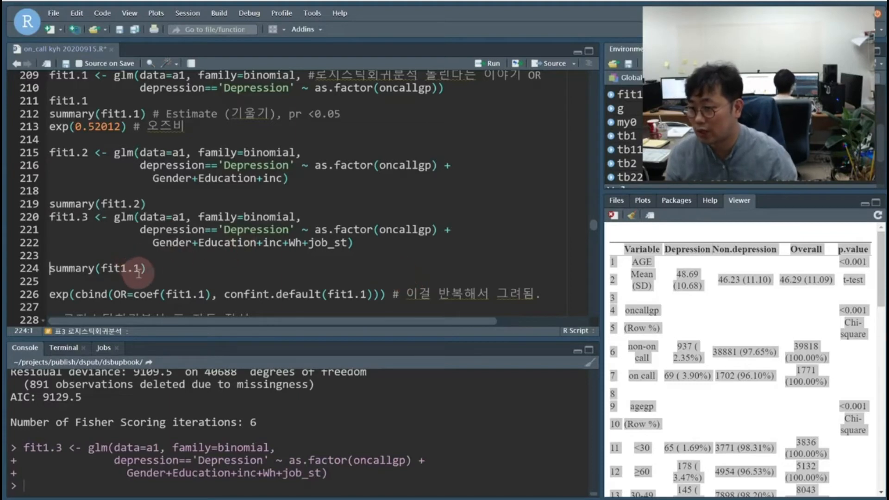
pyautogui.click(210, 294)
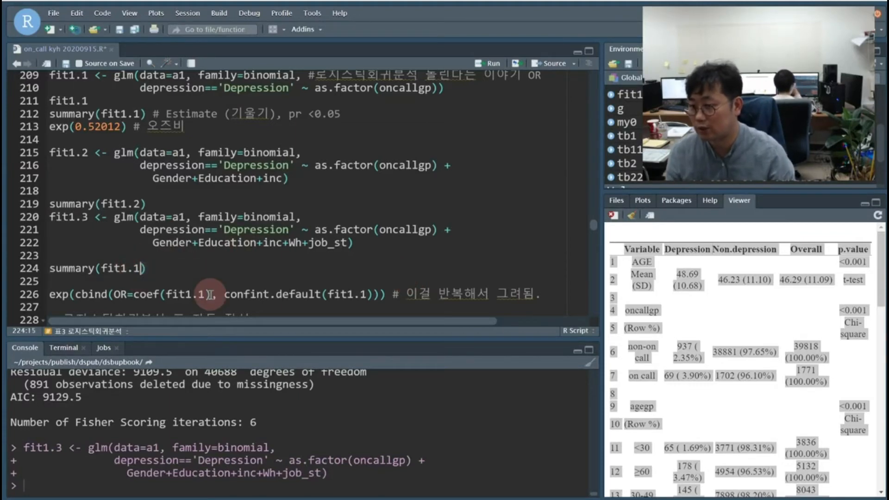
pyautogui.hotkey('ctrl', 'Return')
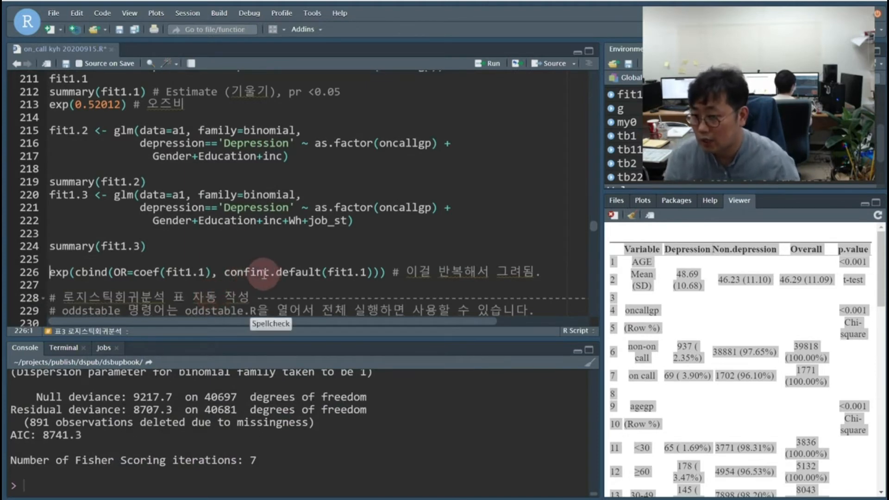
# Step: Run the fit1.1 odds ratio line with confidence intervals, and rerun exp(0.52012) for comparison
pyautogui.click(329, 274)
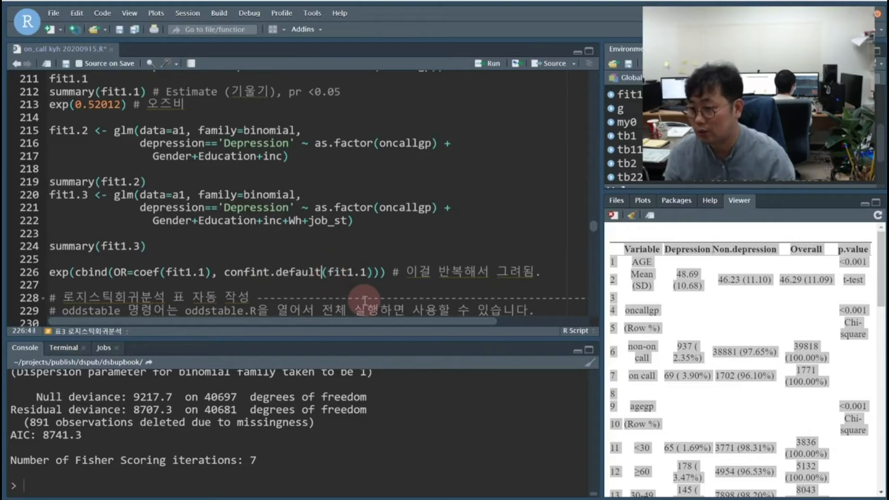
pyautogui.hotkey('ctrl', 'Return')
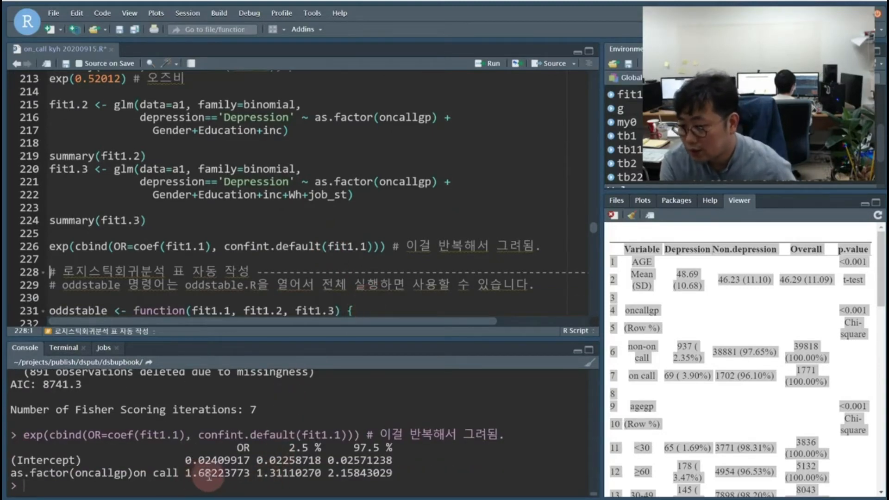
pyautogui.scroll(2, 120, 240)
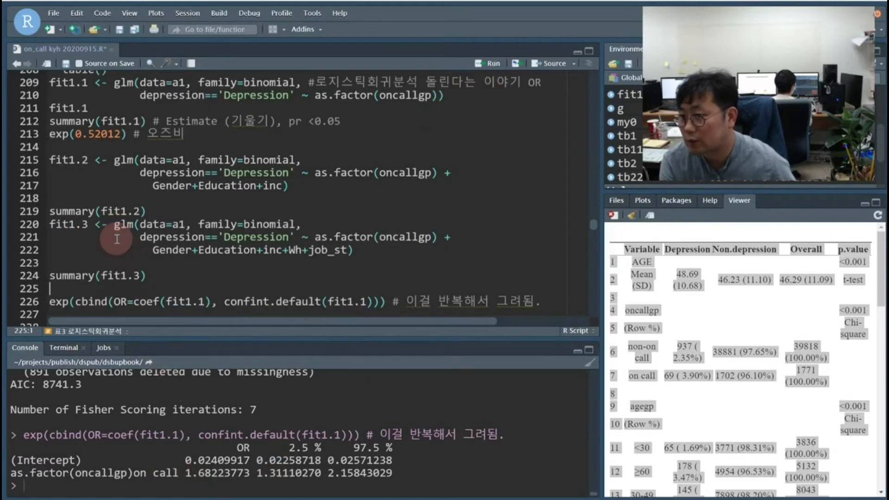
pyautogui.click(127, 134)
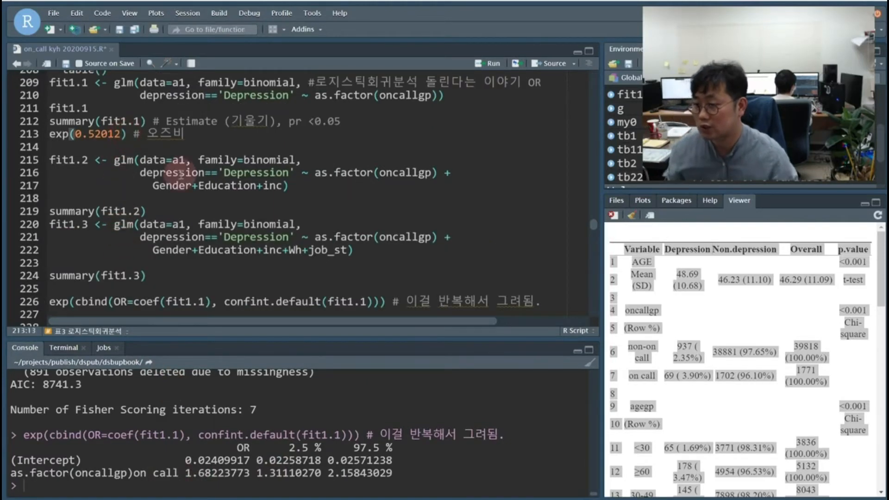
pyautogui.hotkey('ctrl', 'Return')
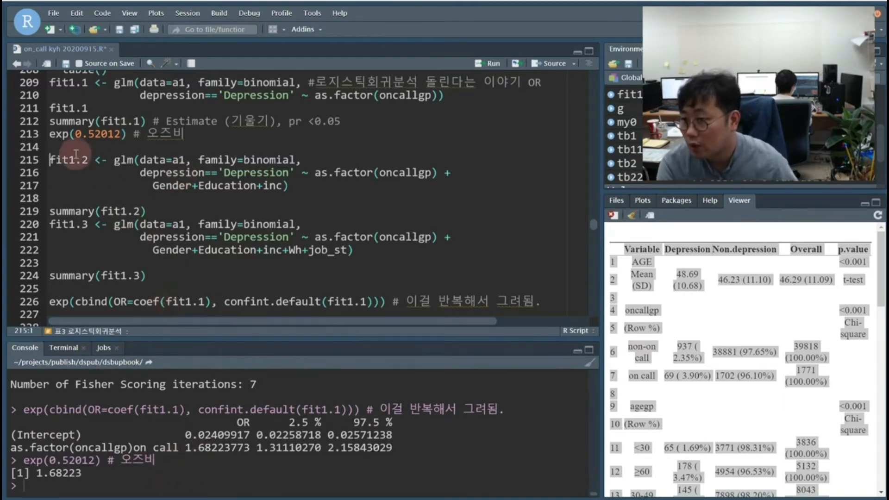
# Step: Add summary(fit1.1) on line 225, run it, and highlight the on call estimate in the output
pyautogui.doubleClick(161, 303)
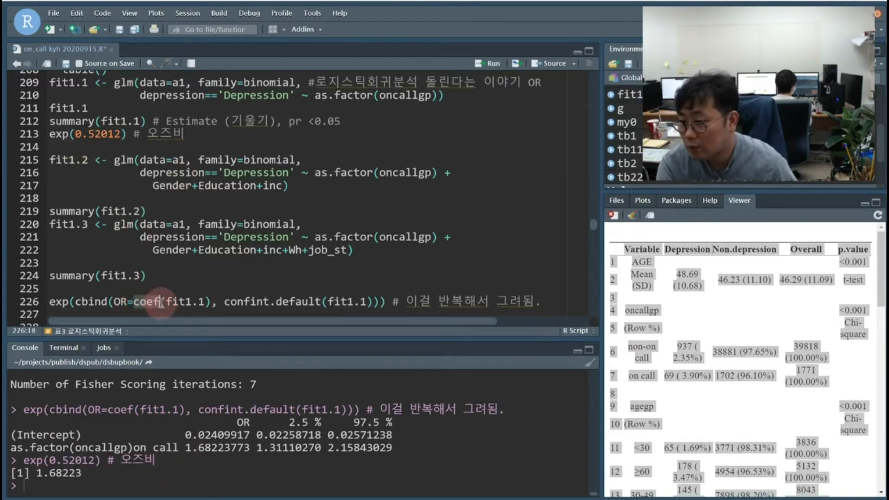
pyautogui.doubleClick(187, 302)
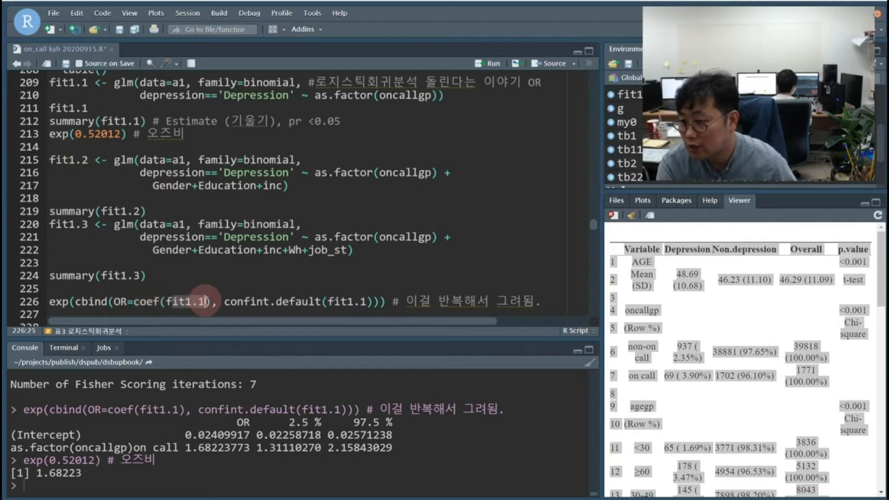
pyautogui.click(202, 290)
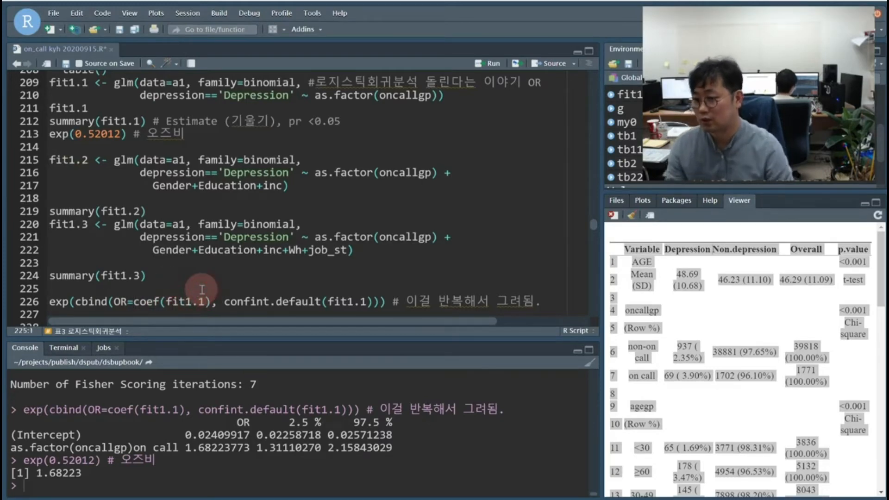
pyautogui.write('summary(fit1')
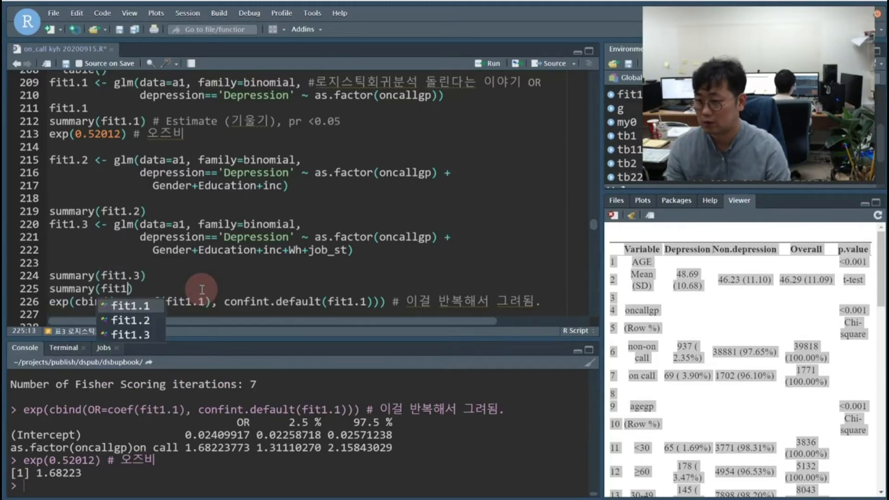
pyautogui.write('.1')
pyautogui.hotkey('ctrl', 'Return')
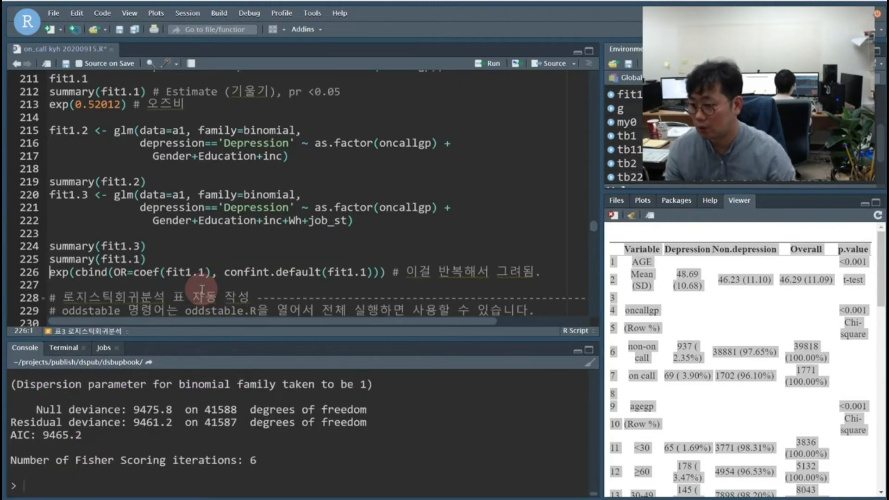
pyautogui.scroll(2, 117, 427)
pyautogui.scroll(3, 117, 426)
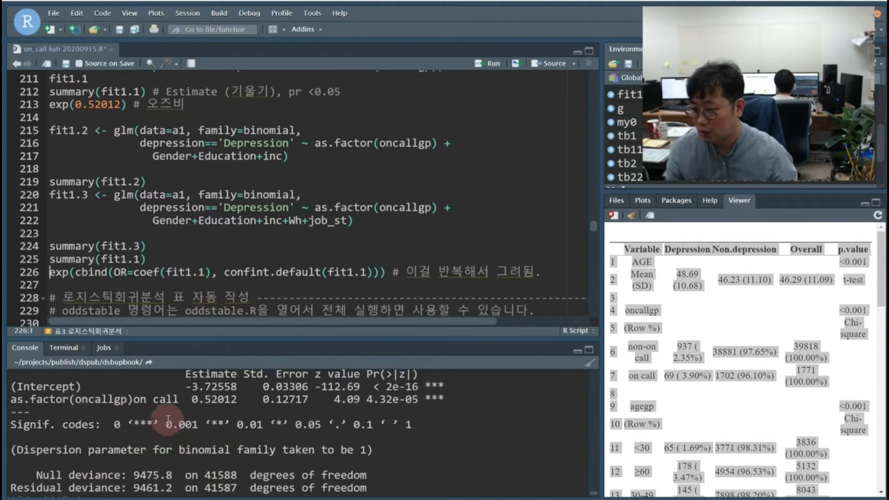
pyautogui.moveTo(238, 446); pyautogui.dragTo(197, 444)
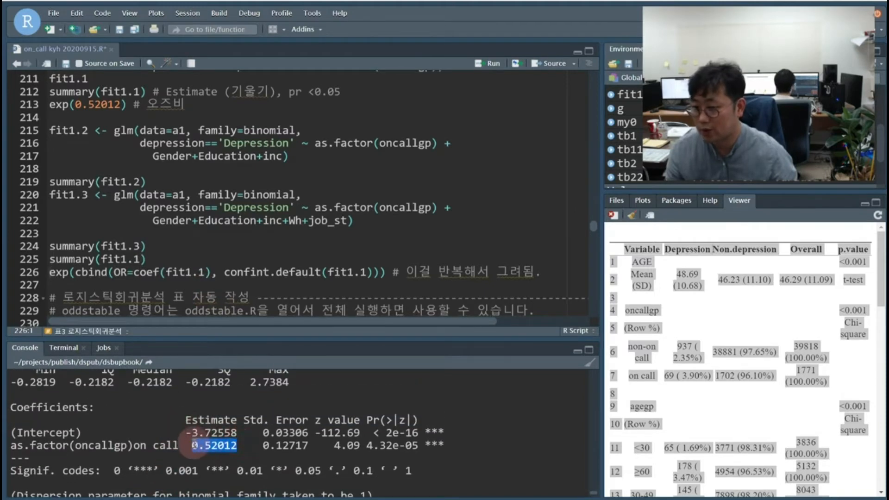
# Step: Add coef(fit1.1) on a new line below the fit1.1 summary, run it, and highlight the returned coefficients
pyautogui.click(182, 262)
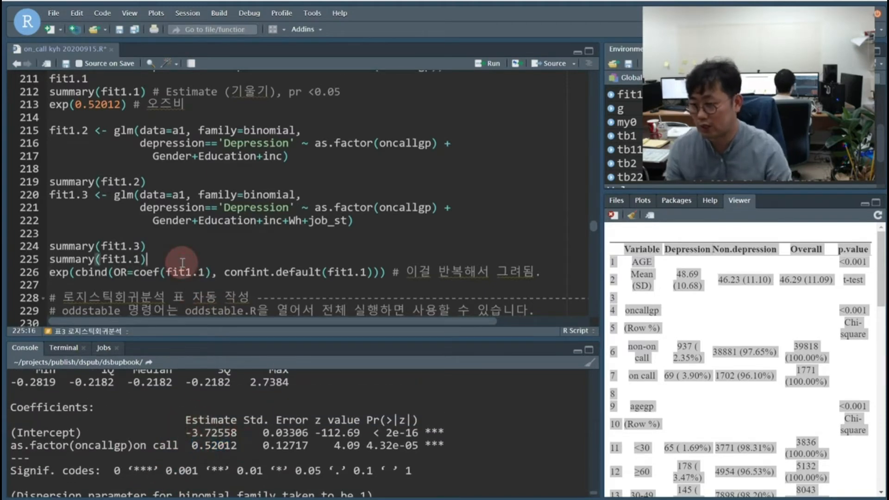
pyautogui.press('Return')
pyautogui.write('coef')
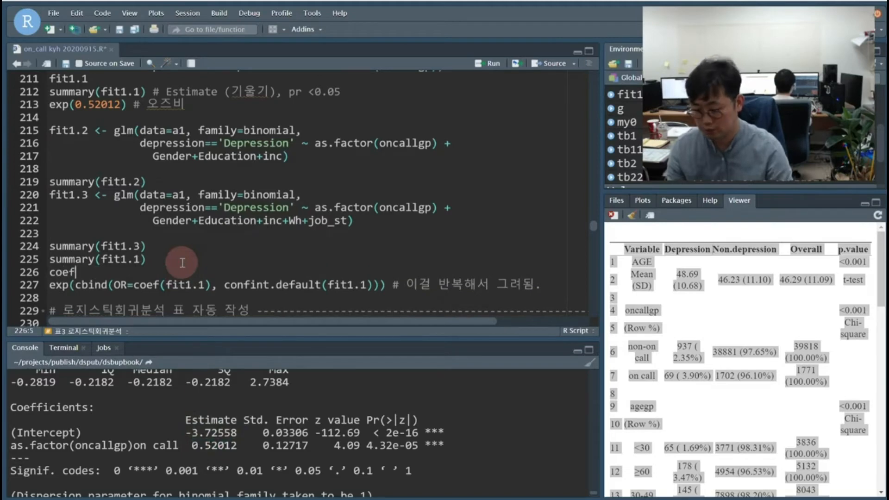
pyautogui.write('(f')
pyautogui.write('it1.1')
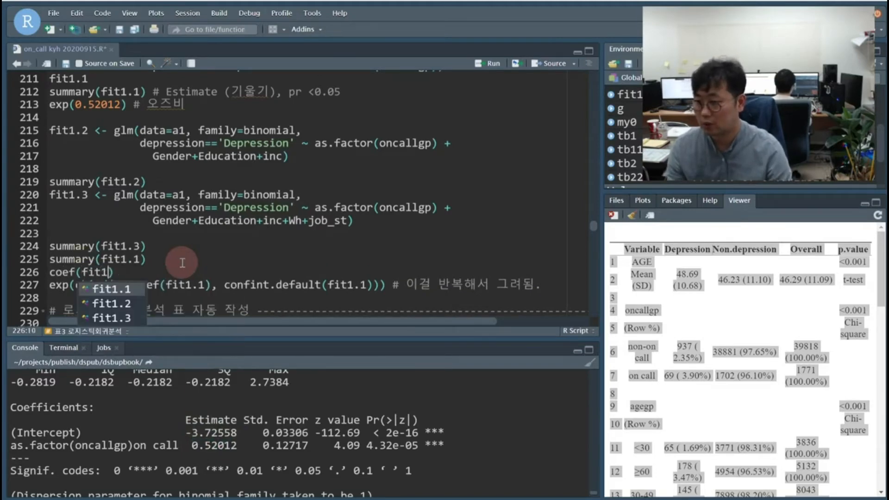
pyautogui.hotkey('ctrl', 'Return')
pyautogui.moveTo(361, 473); pyautogui.dragTo(113, 470)
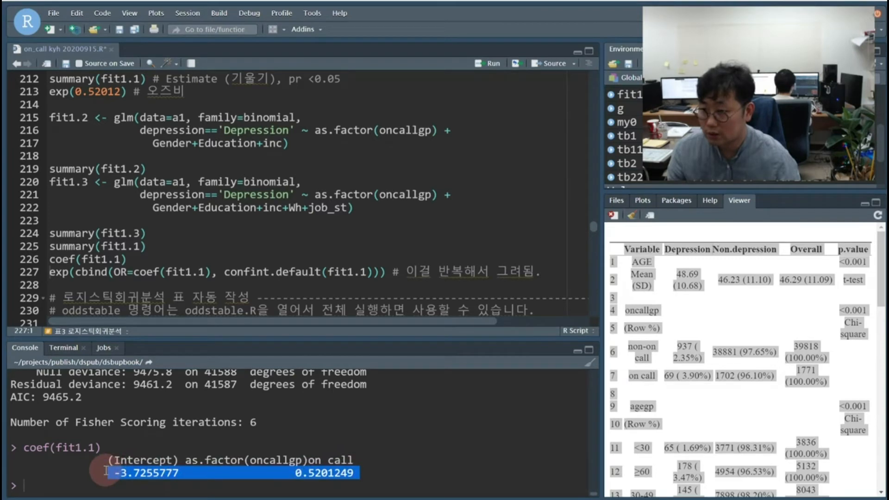
pyautogui.click(297, 473)
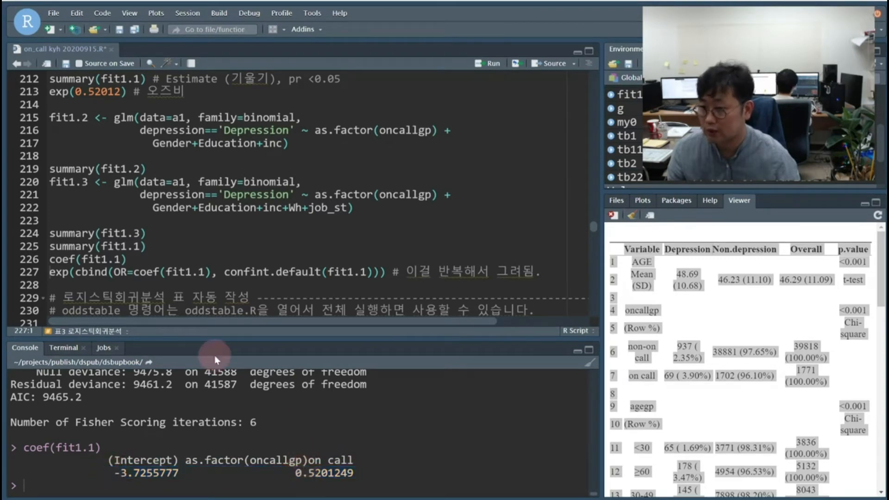
# Step: Rerun the exp(cbind()) line for fit1.1 and compare its odds ratios and confidence limits with the raw coefficients
pyautogui.click(204, 270)
pyautogui.hotkey('ctrl', 'Return')
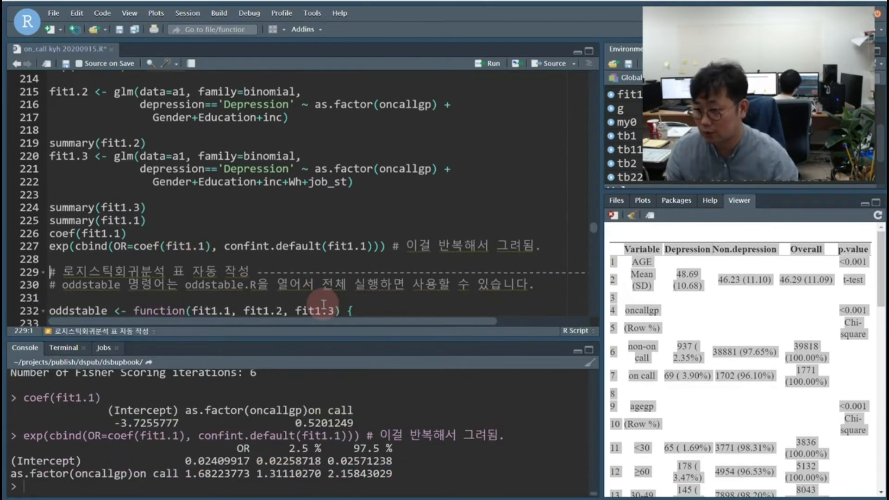
pyautogui.moveTo(181, 460); pyautogui.dragTo(250, 461)
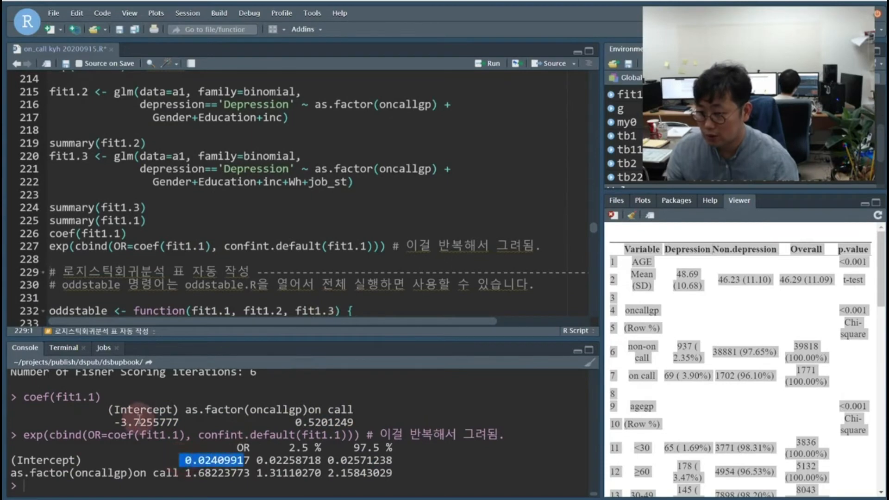
pyautogui.moveTo(114, 423); pyautogui.dragTo(183, 423)
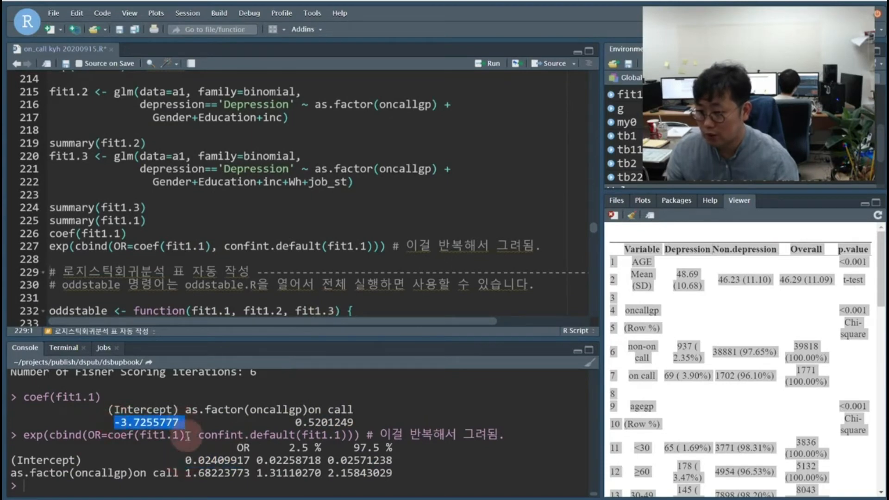
pyautogui.moveTo(186, 461); pyautogui.dragTo(250, 460)
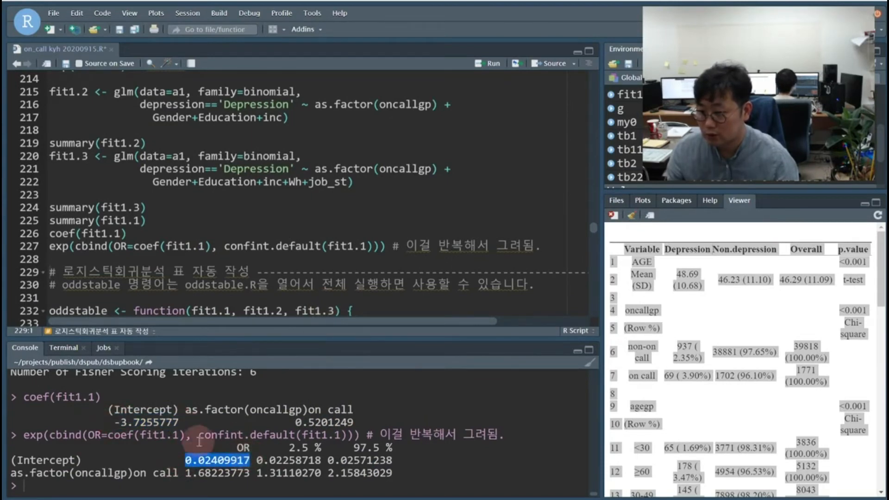
pyautogui.moveTo(181, 473); pyautogui.dragTo(250, 473)
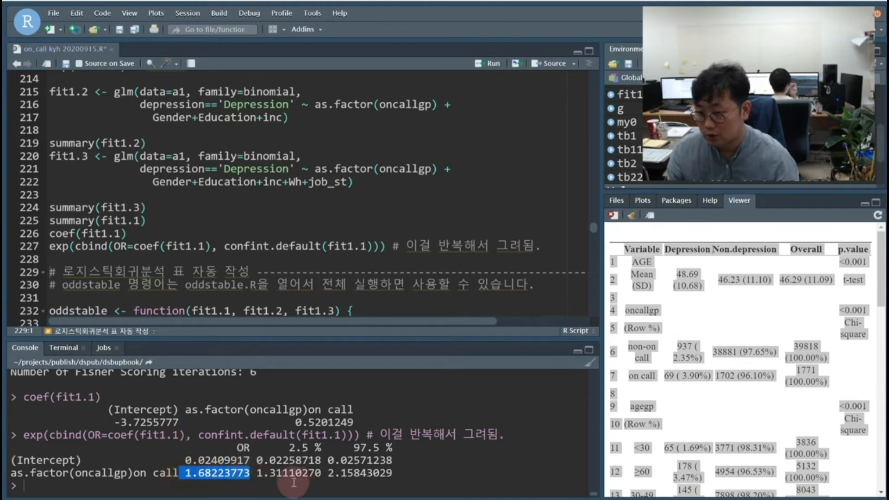
pyautogui.click(263, 477)
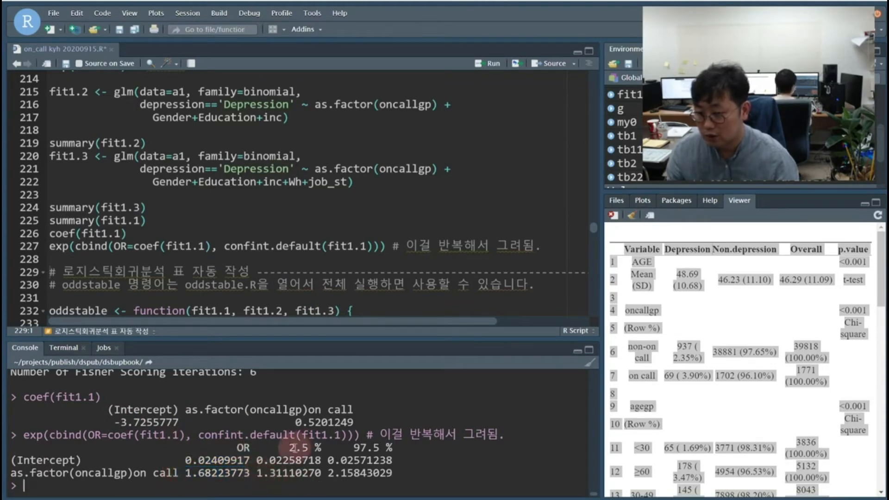
pyautogui.moveTo(359, 447); pyautogui.dragTo(410, 456)
pyautogui.click(345, 447)
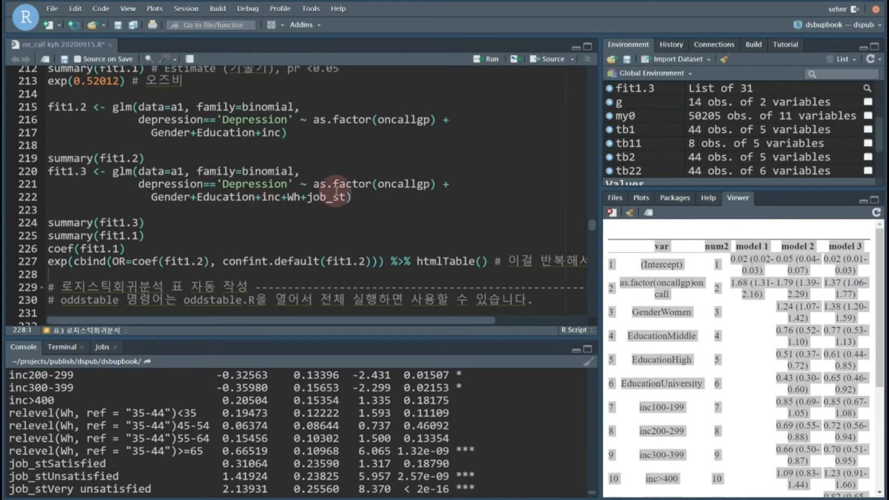
# Step: Run the exp(cbind()) line for fit1.2 to output its odds ratios and confidence limits as an HTML table
pyautogui.click(152, 262)
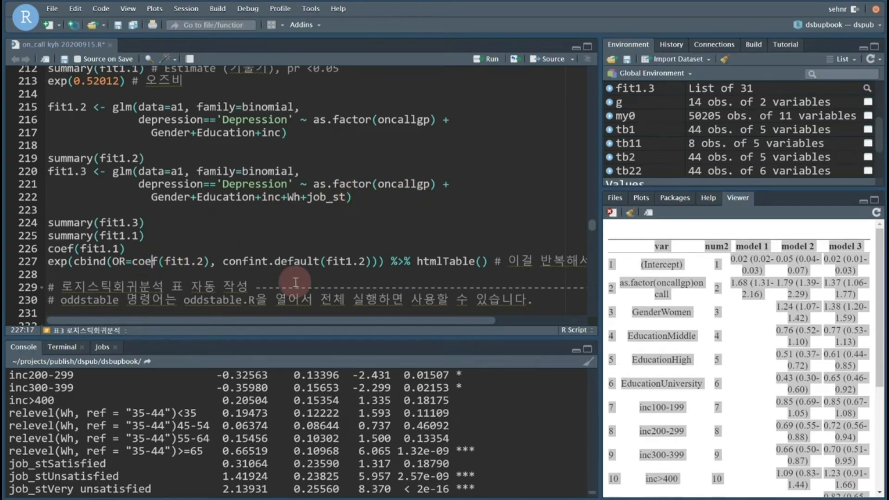
pyautogui.hotkey('ctrl', 'Return')
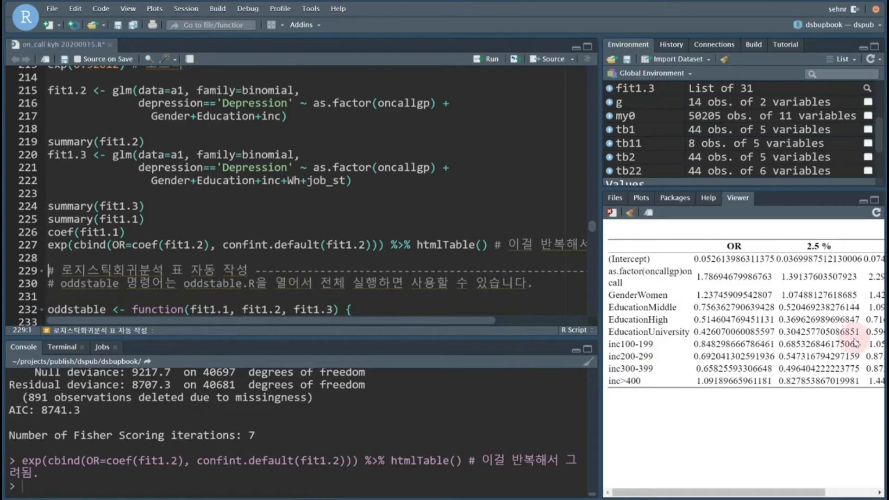
pyautogui.click(185, 233)
pyautogui.press('Return')
pyautogui.write('exp')
pyautogui.press('BackSpace')
pyautogui.press('BackSpace')
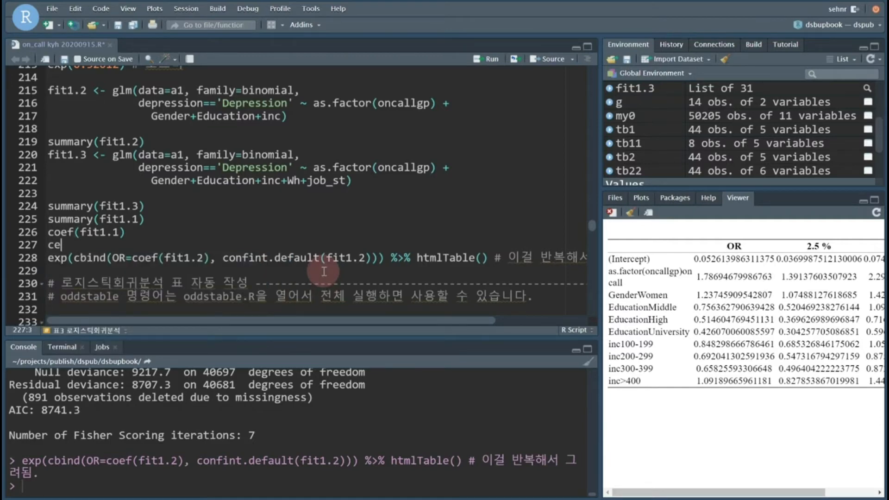
pyautogui.write('coef')
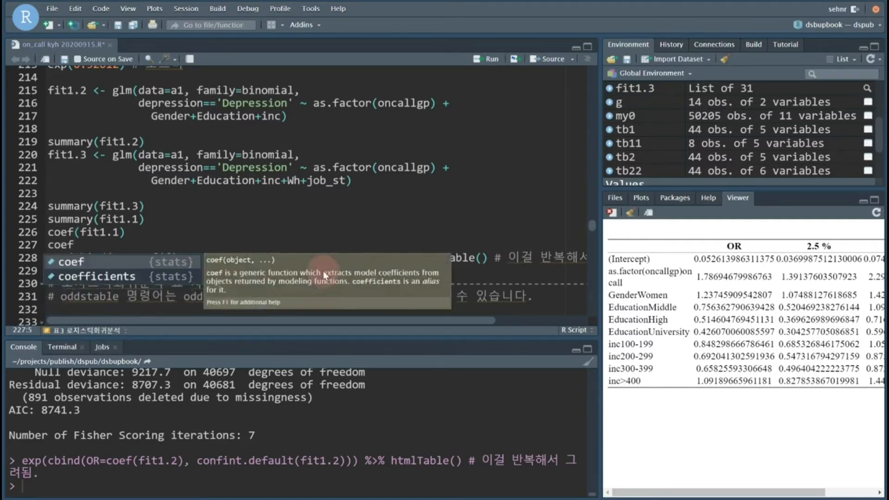
pyautogui.press('BackSpace')
pyautogui.press('BackSpace')
pyautogui.press('BackSpace')
pyautogui.press('BackSpace')
# Step: Rerun coef(fit1.1) and summary(fit1.1), and highlight the on call estimate in the coefficient output
pyautogui.hotkey('ctrl', 'Return')
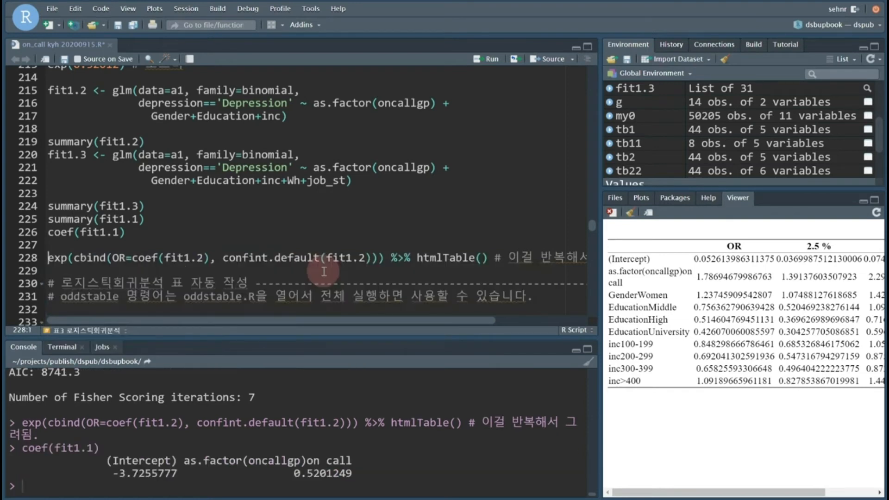
pyautogui.click(157, 219)
pyautogui.hotkey('ctrl', 'Return')
pyautogui.scroll(5, 263, 422)
pyautogui.scroll(-3, 249, 447)
pyautogui.moveTo(249, 447); pyautogui.dragTo(197, 445)
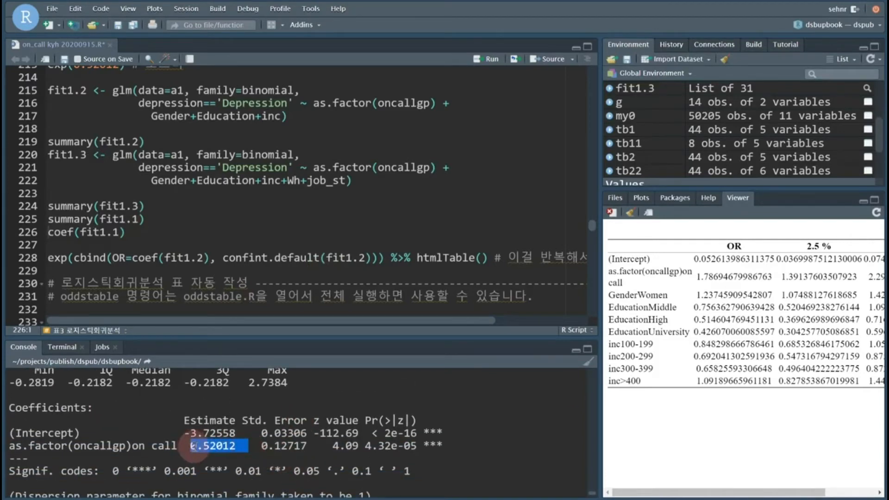
# Step: Wrap coef(fit1.1) on line 226 in exp(), run it, and highlight the on call odds ratio in the output
pyautogui.click(132, 234)
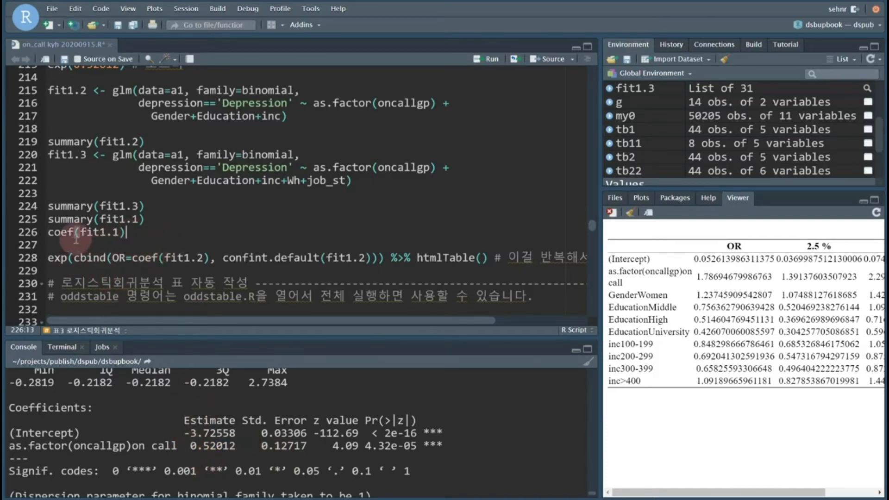
pyautogui.click(50, 232)
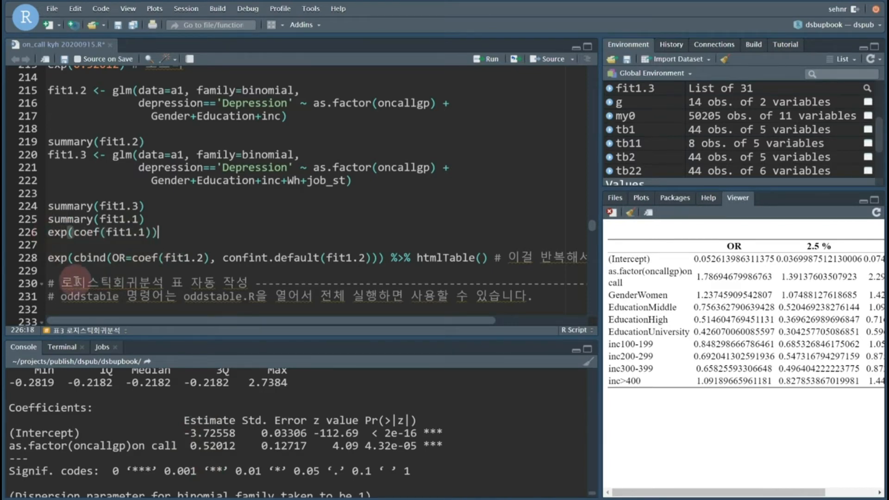
pyautogui.hotkey('ctrl', 'Return')
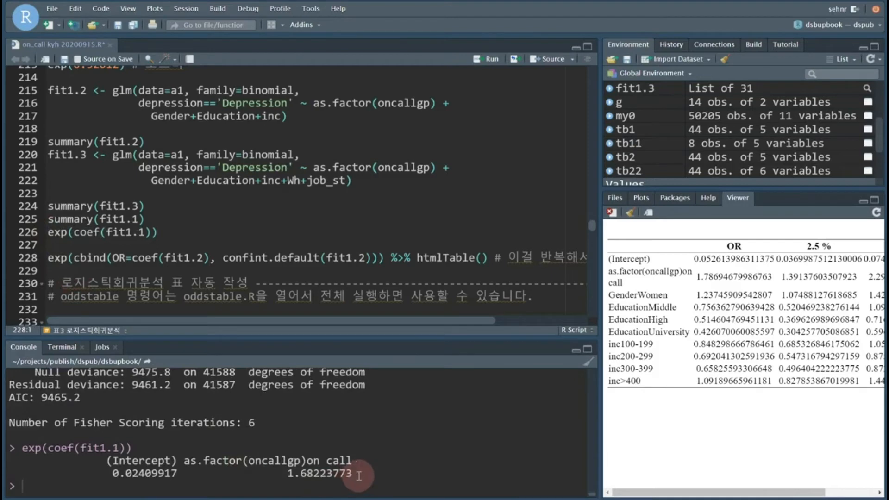
pyautogui.moveTo(359, 473); pyautogui.dragTo(281, 476)
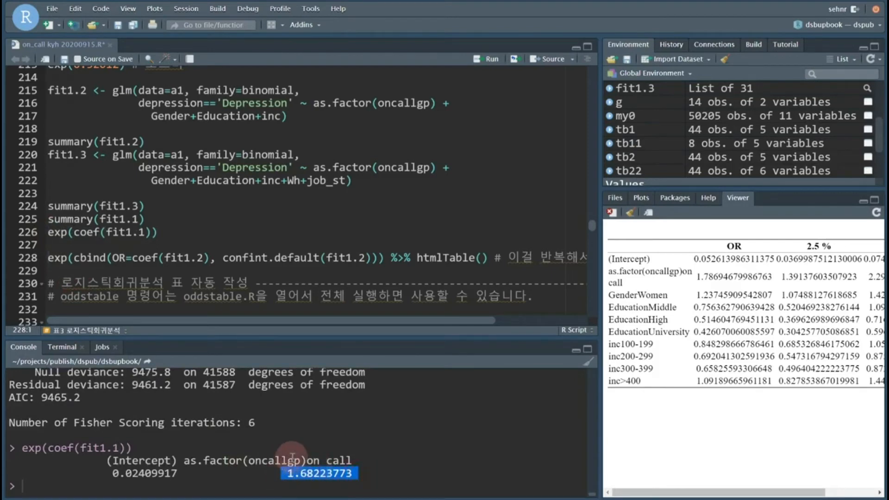
# Step: Add confint.default(fit1.1) on line 227, run it, and highlight the on call confidence limits in the output
pyautogui.moveTo(224, 258); pyautogui.dragTo(373, 257)
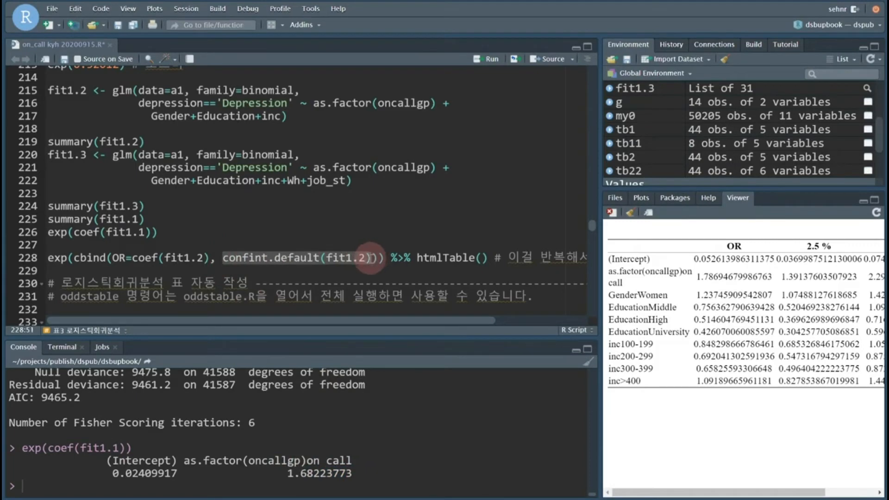
pyautogui.click(366, 258)
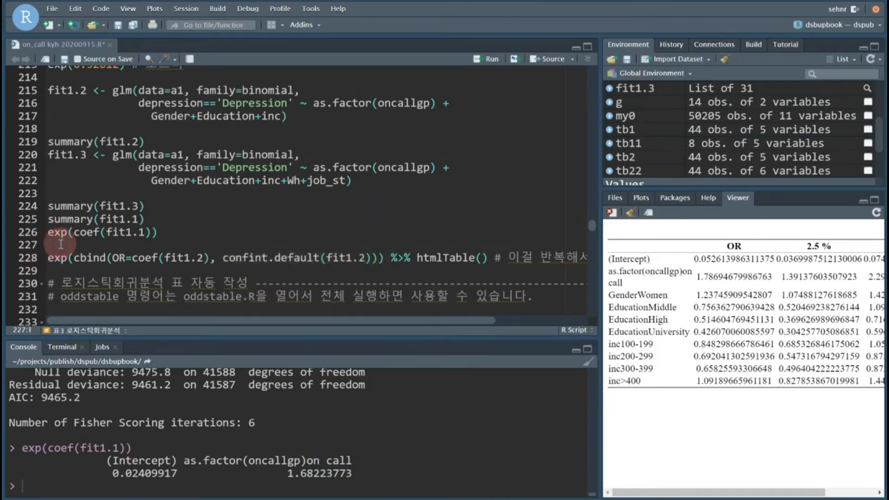
pyautogui.write('fint.')
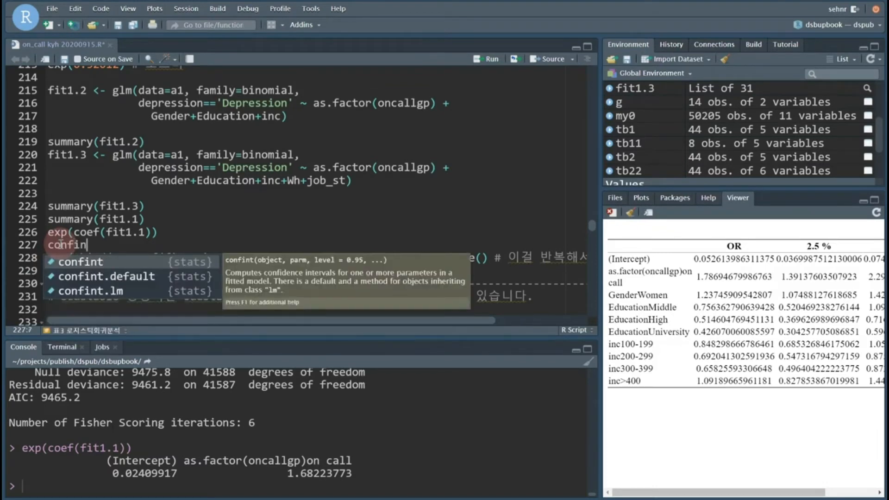
pyautogui.press('Return')
pyautogui.write('fit')
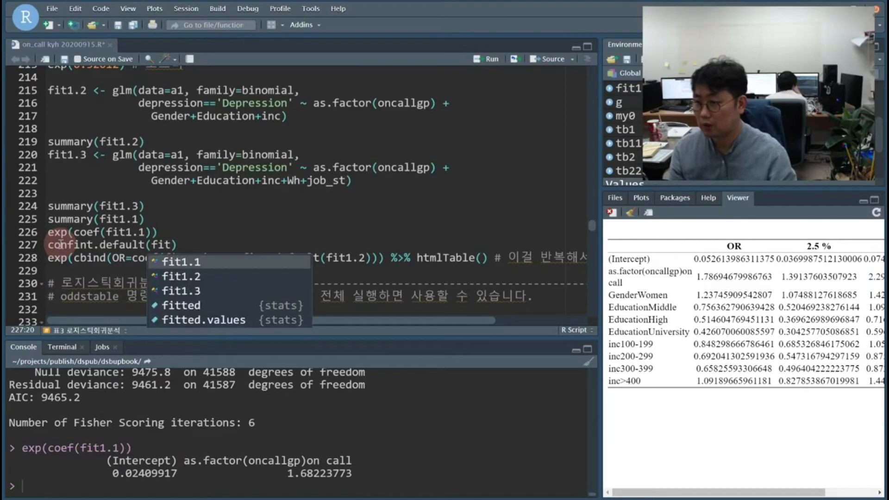
pyautogui.press('Return')
pyautogui.hotkey('ctrl', 'Return')
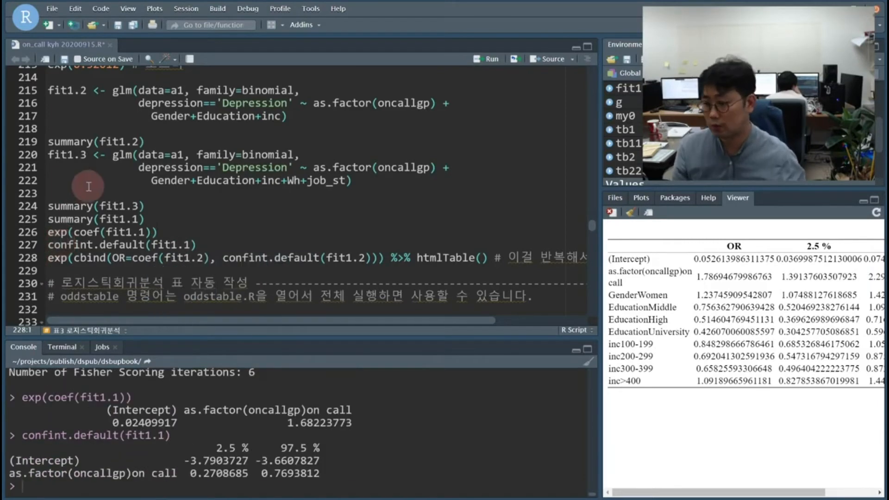
pyautogui.press('Tab')
pyautogui.moveTo(326, 478); pyautogui.dragTo(197, 443)
# Step: Delete the exp(coef(fit1.1)) and confint.default(fit1.1) lines, leaving one blank line above the unindented exp(cbind()) line
pyautogui.click(54, 244)
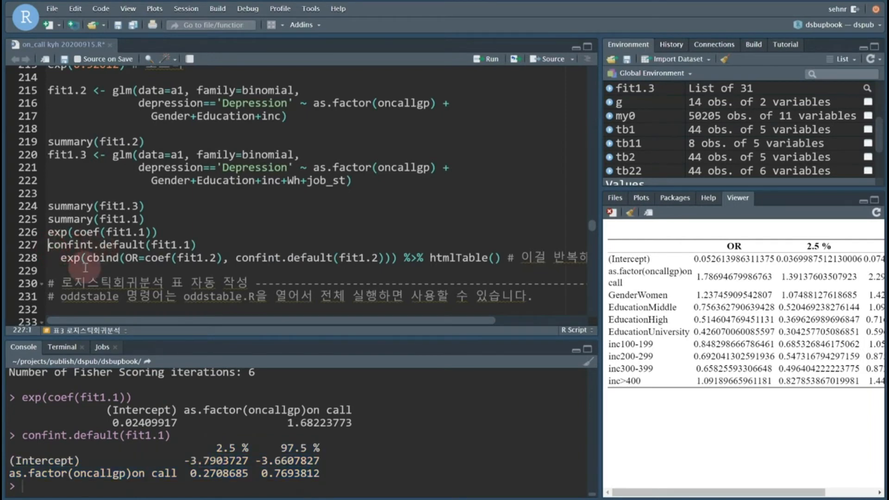
pyautogui.press('Up')
pyautogui.hotkey('shift', 'Down')
pyautogui.hotkey('shift', 'Down')
pyautogui.press('Delete')
pyautogui.press('Delete')
pyautogui.press('Delete')
pyautogui.press('Delete')
pyautogui.write('e')
pyautogui.press('Up')
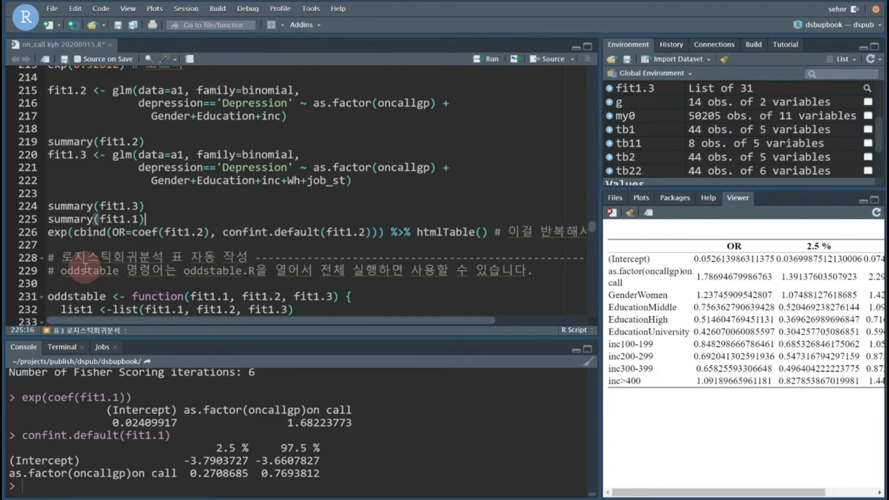
pyautogui.press('Return')
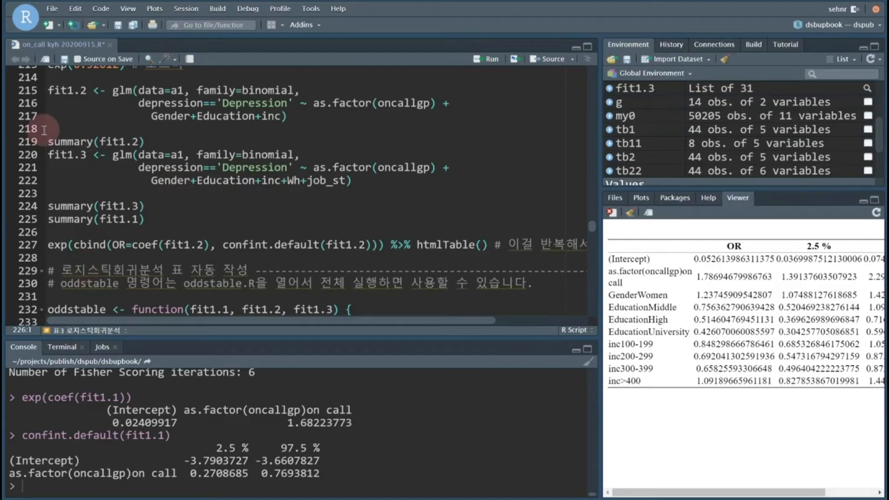
# Step: Run only the exp(cbind()) part of line 227 without htmlTable(), and examine the fit1.2 odds ratios and limits in the console
pyautogui.scroll(-2, 258, 262)
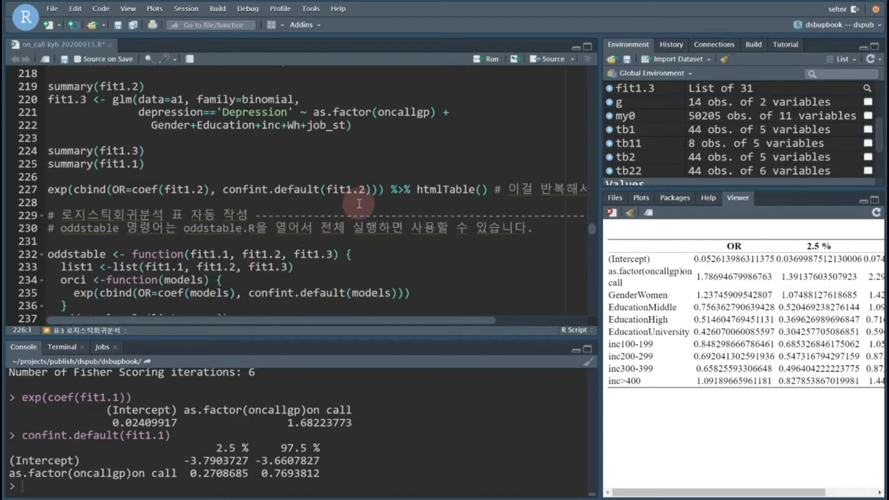
pyautogui.moveTo(384, 190); pyautogui.dragTo(41, 190)
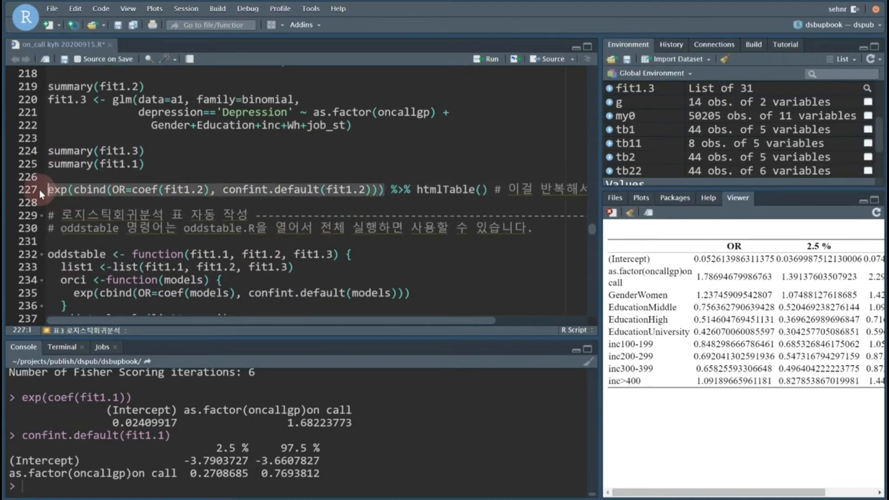
pyautogui.hotkey('ctrl', 'Return')
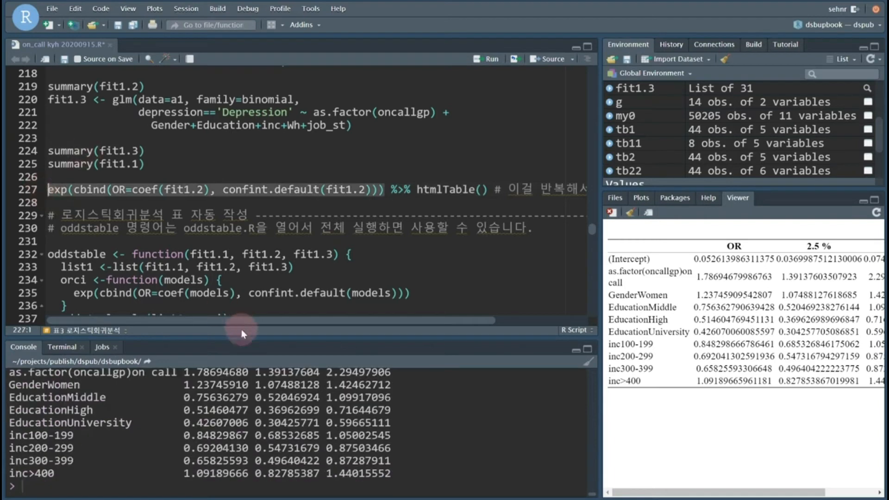
pyautogui.scroll(3, 241, 447)
pyautogui.scroll(-1, 239, 449)
pyautogui.scroll(-1, 239, 449)
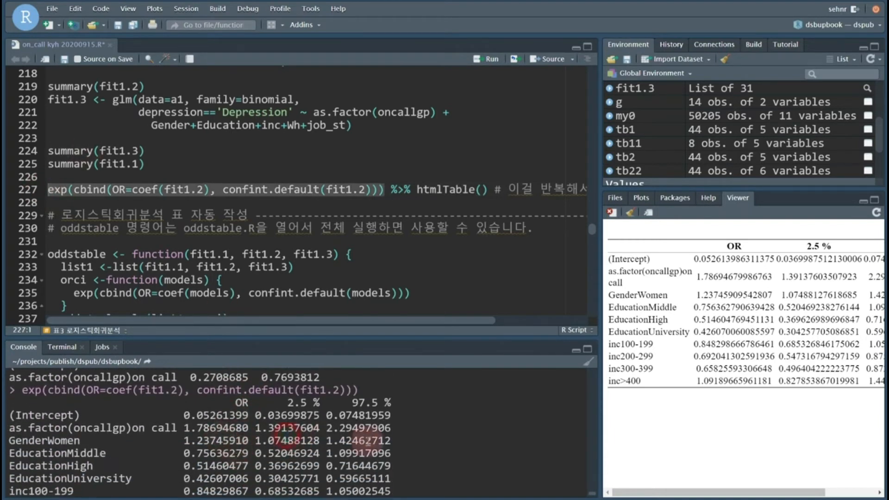
pyautogui.scroll(-2, 292, 428)
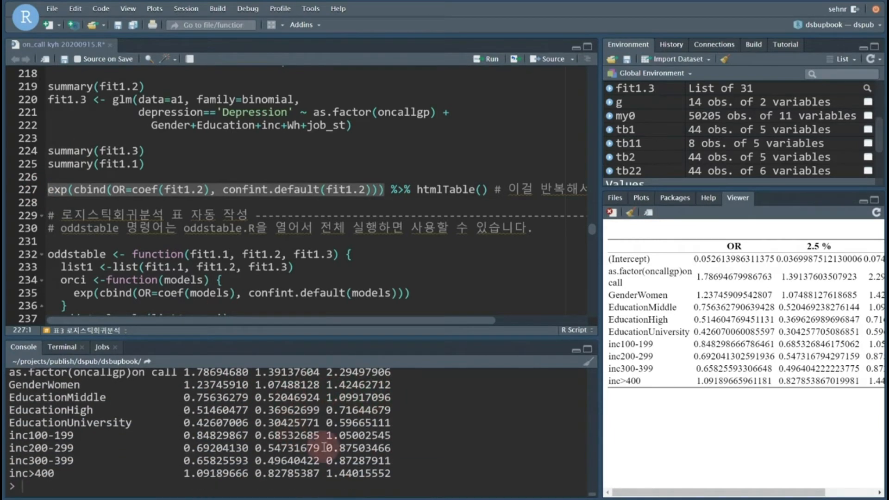
pyautogui.moveTo(402, 477); pyautogui.dragTo(47, 374)
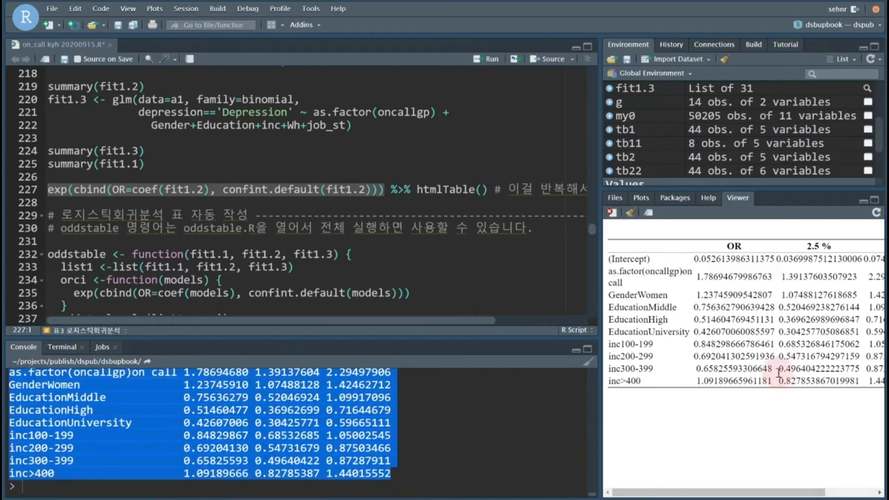
# Step: Run the full fit1.2 line with htmlTable() and select the entire resulting table for copying
pyautogui.click(422, 194)
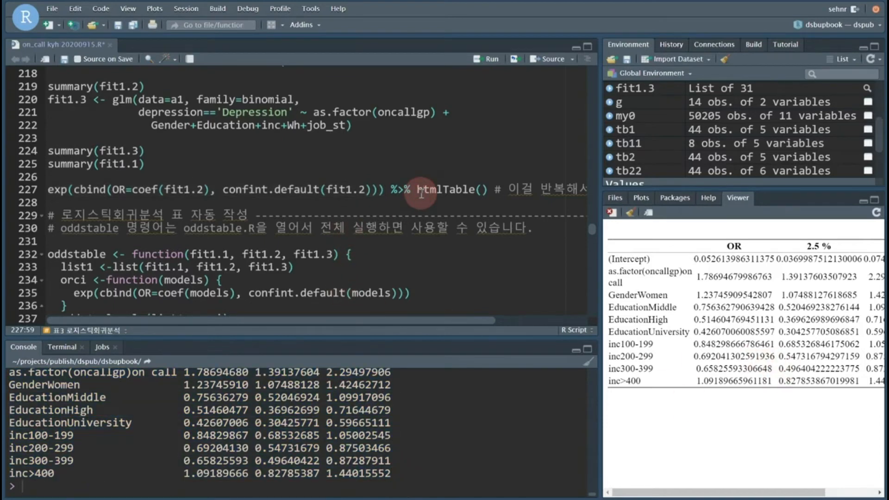
pyautogui.hotkey('ctrl', 'Return')
pyautogui.click(800, 303)
pyautogui.hotkey('ctrl', 'a')
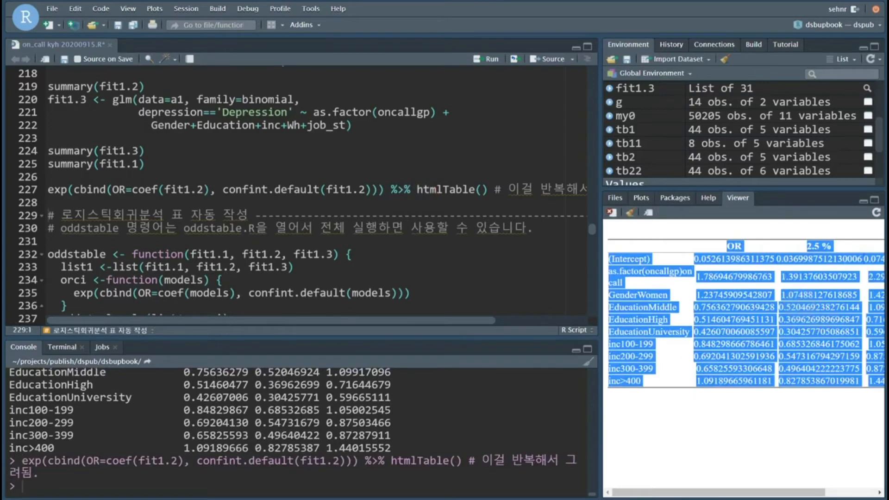
# Step: Switch to Excel and paste the fit1.2 odds ratio table below the existing results on the table3 sheet, starting at C36
pyautogui.hotkey('alt', 'Tab')
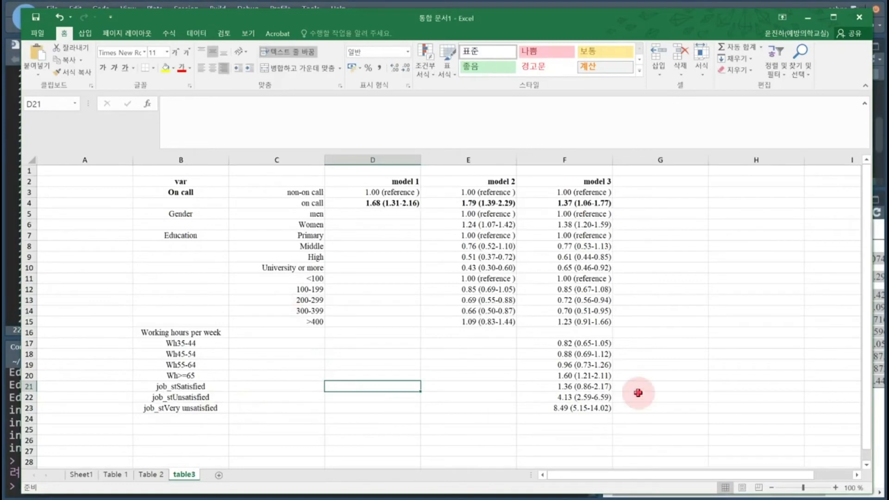
pyautogui.click(638, 393)
pyautogui.scroll(-8, 579, 394)
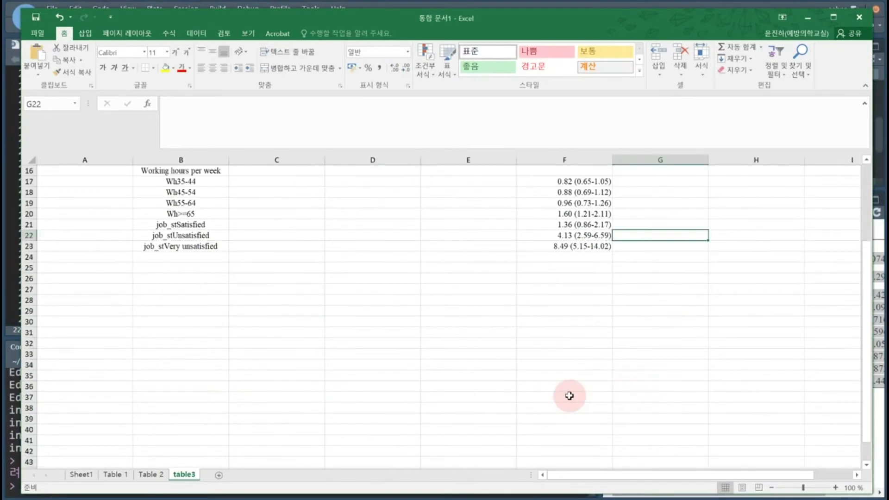
pyautogui.click(246, 287)
pyautogui.write('OR\t2.50%\t97.50% (Intercept)\t0.052613986\t0.036998751\t0.074819594 as.factor(oncallgp)on call\t1.7869468\t1.391376035\t2.29497906 GenderWomen\t1.237459095\t1.074881276\t1.424627116 EducationMiddle\t0.756362791\t0.520469238\t1.099170958 EducationHigh\t0.514604769\t0.36962699\t0.716446786 EducationUniversity\t0.42607006\t0.304257705\t0.596651106 inc100-199\t0.848298667\t0.685326846\t1.050025447 inc200-299\t0.692041303\t0.547316794\t0.875034659 inc300-399\t0.658255933\t0.496404222\t0.87279105 inc>400\t1.09189666\t0.827853867\t1.440155519')
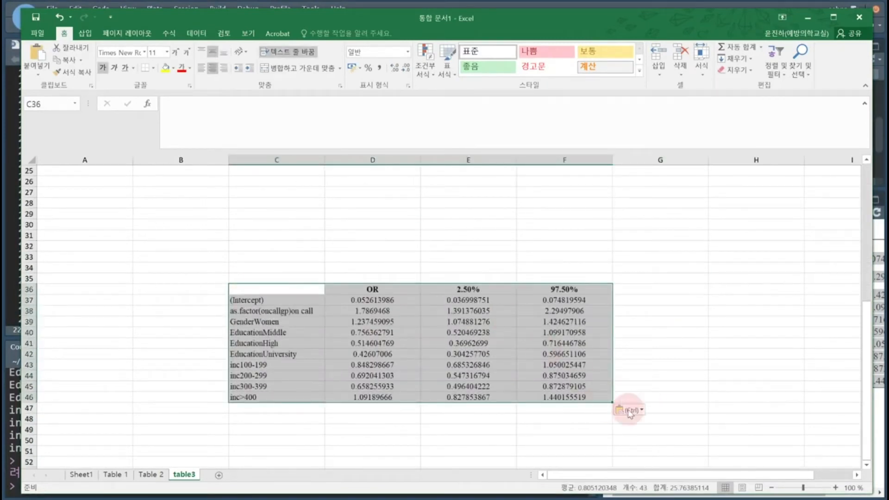
# Step: Delete the (Intercept) row from the pasted odds ratio table
pyautogui.click(755, 375)
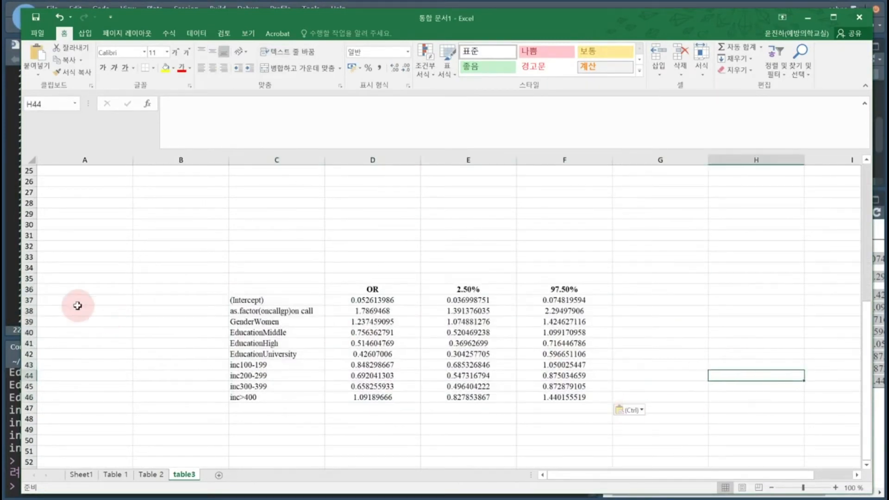
pyautogui.click(26, 300)
pyautogui.hotkey('ctrl', '-')
pyautogui.click(437, 345)
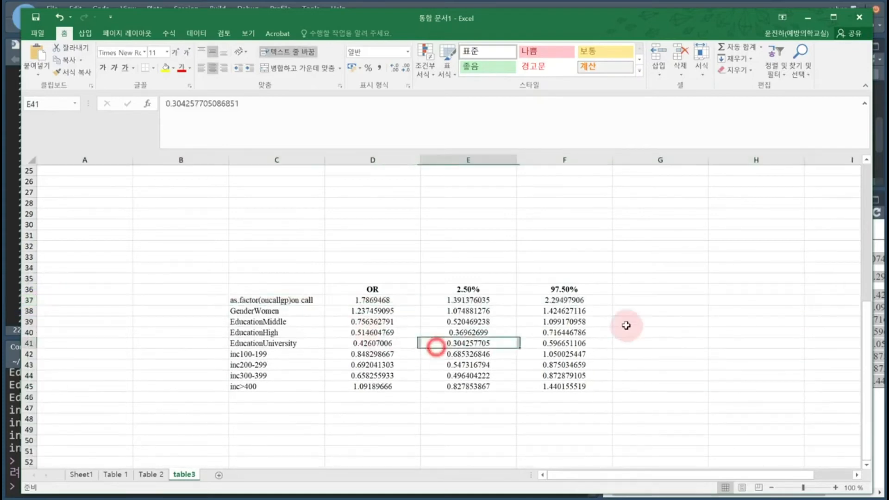
# Step: Enter the rounded odds ratios with confidence limits as text: 1.78 (1.39-2.29) in G37 for on call and 1.24 (1.07-1.42) in G38 for GenderWomen
pyautogui.click(650, 301)
pyautogui.write('1.78 (1.39-2.29')
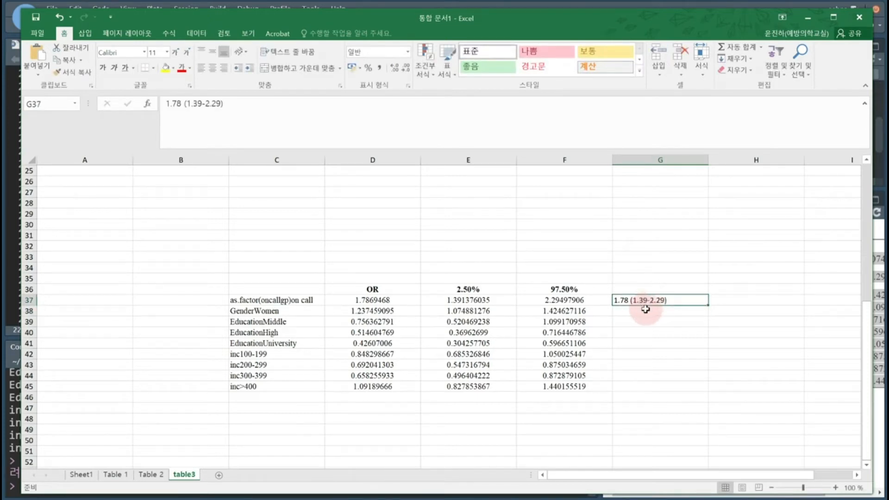
pyautogui.click(732, 301)
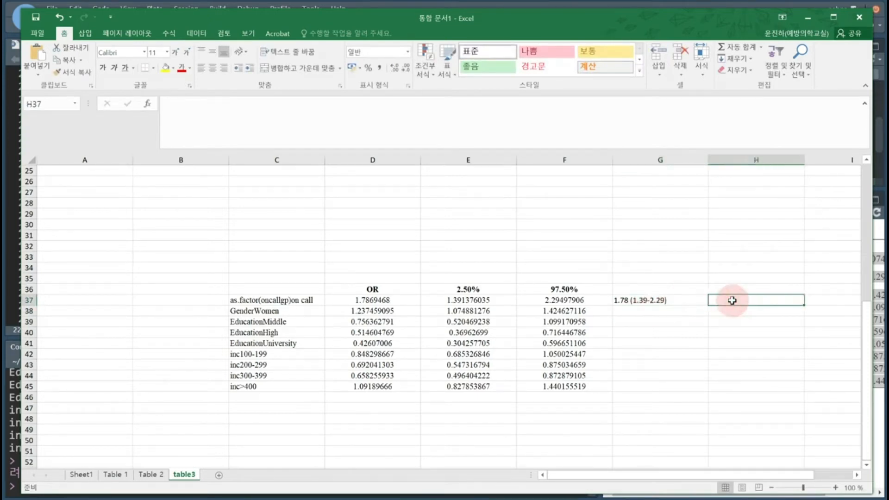
pyautogui.click(682, 311)
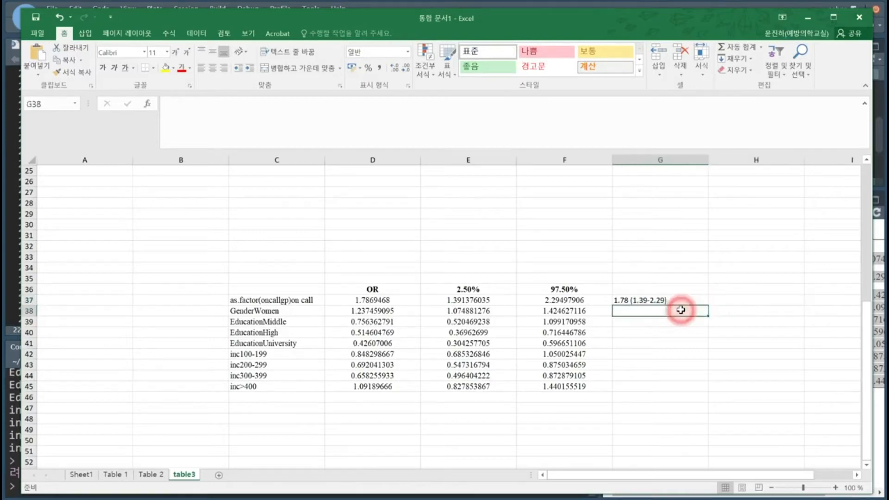
pyautogui.write('1.231.07-1.42)24')
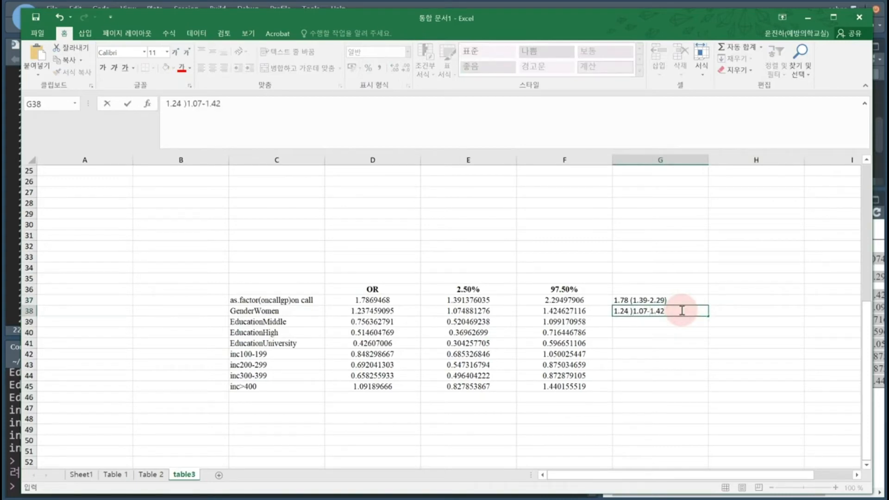
pyautogui.click(631, 306)
pyautogui.write('(')
pyautogui.press('Return')
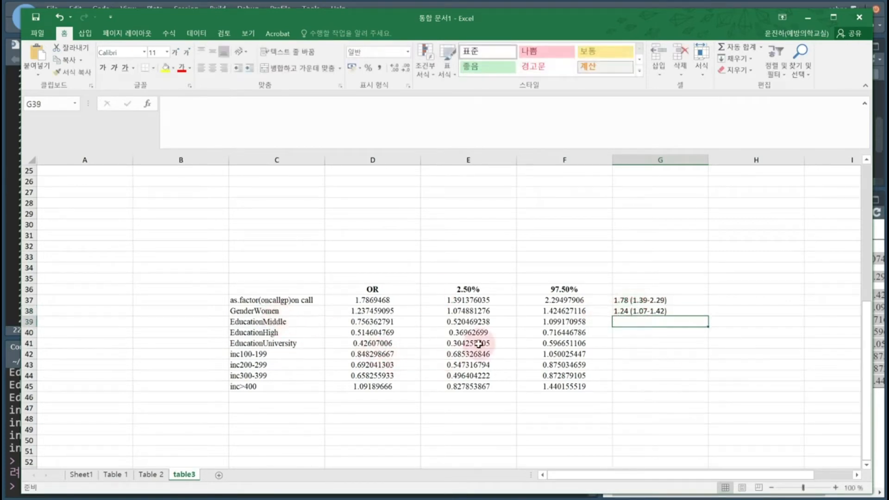
# Step: Insert a blank row above the on call row and enter 1.00 (reference) in its cell G37
pyautogui.click(287, 302)
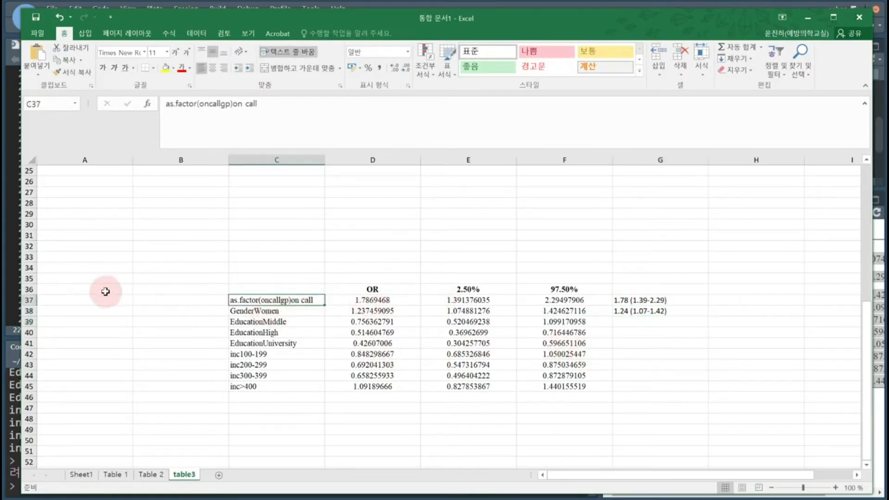
pyautogui.click(28, 299)
pyautogui.hotkey('ctrl', '+')
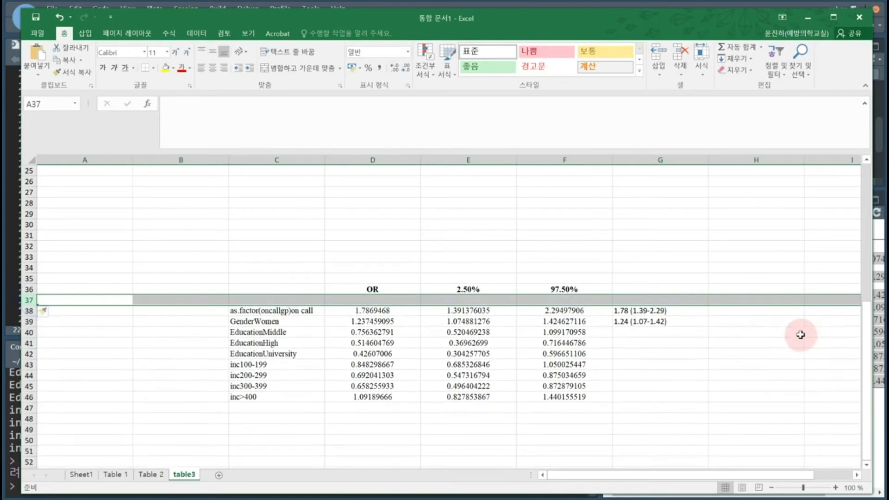
pyautogui.click(721, 353)
pyautogui.click(651, 302)
pyautogui.write('1.00 (reference')
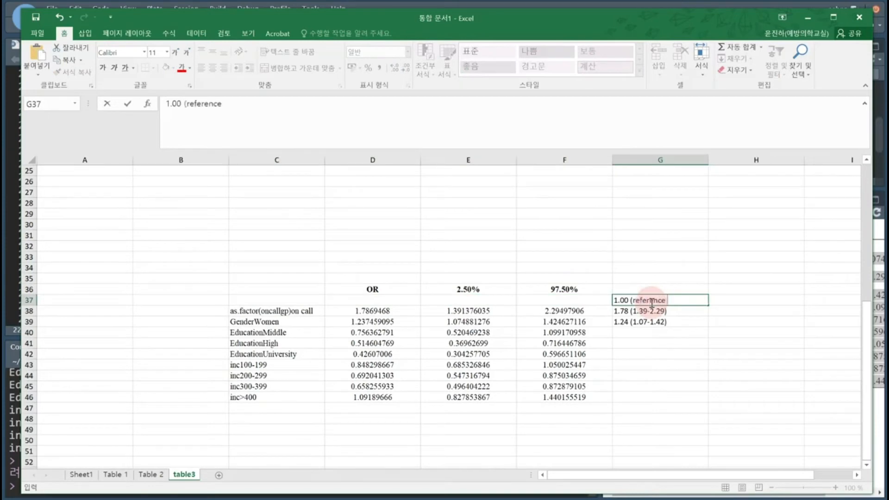
pyautogui.press('Down')
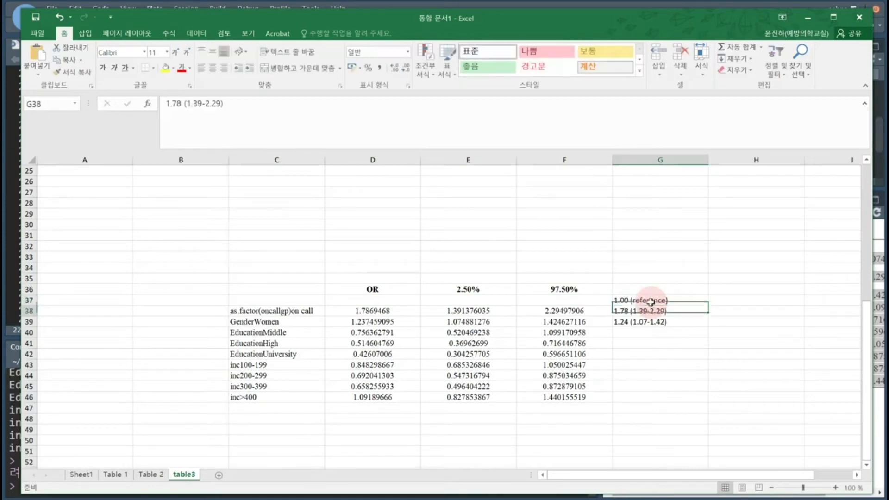
# Step: Insert a blank column before the combined odds ratio texts in column G
pyautogui.press('Up')
pyautogui.press('Left')
pyautogui.press('Left')
pyautogui.press('Left')
pyautogui.press('Left')
pyautogui.press('Right')
pyautogui.press('Right')
pyautogui.press('Right')
pyautogui.click(658, 161)
pyautogui.rightClick(658, 161)
pyautogui.click(672, 252)
# Step: Label the first two odds ratio texts as non-on call in G37 and on call in G38, and right-align both labels
pyautogui.click(640, 299)
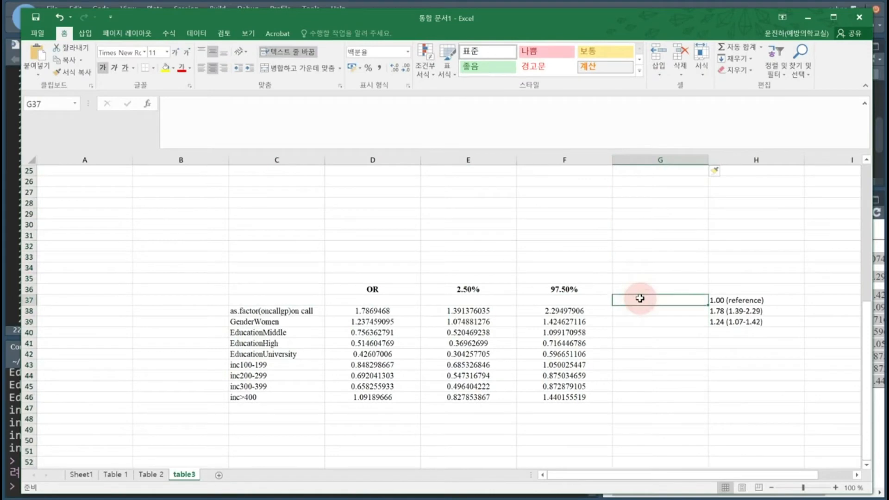
pyautogui.write('non-on call')
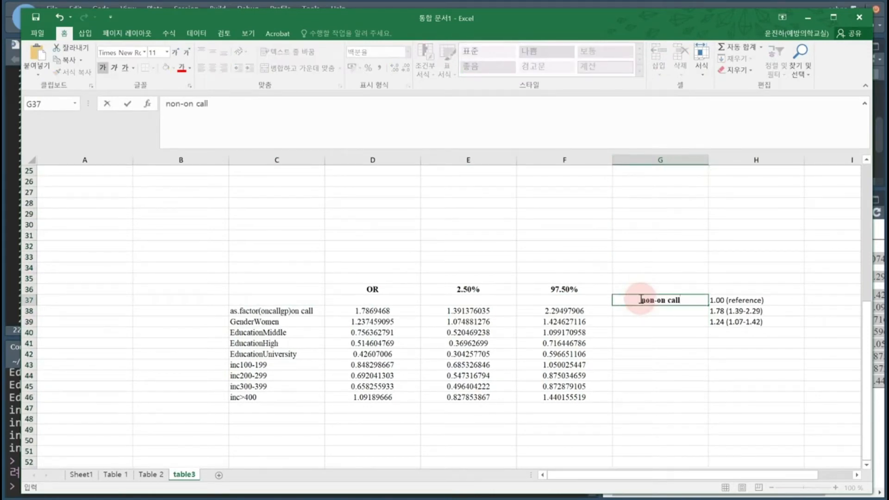
pyautogui.press('Return')
pyautogui.write('on call')
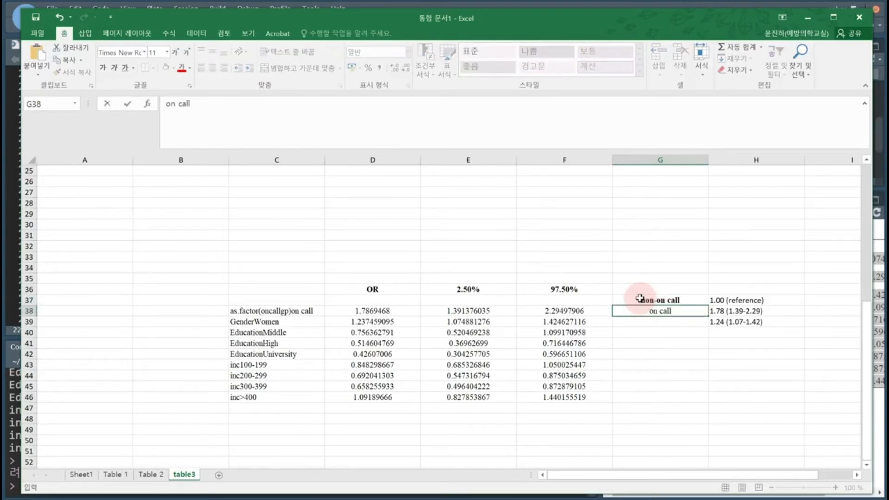
pyautogui.moveTo(739, 311); pyautogui.dragTo(738, 300)
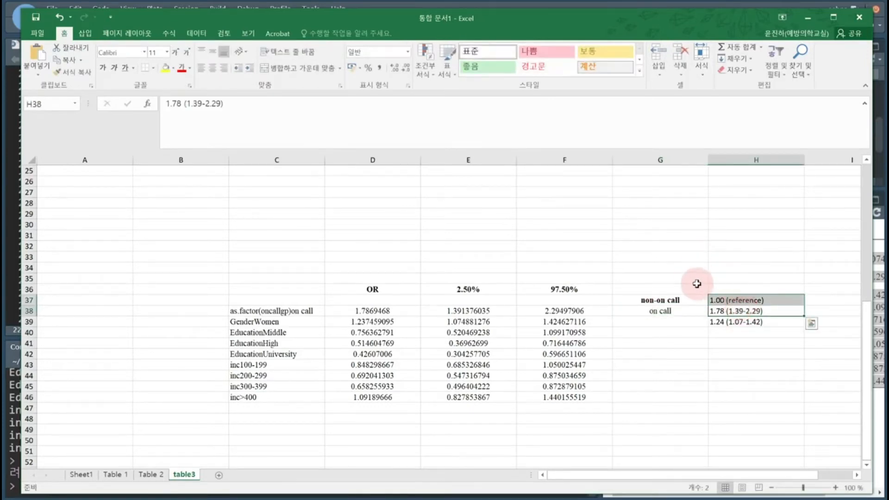
pyautogui.moveTo(667, 300); pyautogui.dragTo(667, 311)
pyautogui.click(227, 68)
pyautogui.click(754, 419)
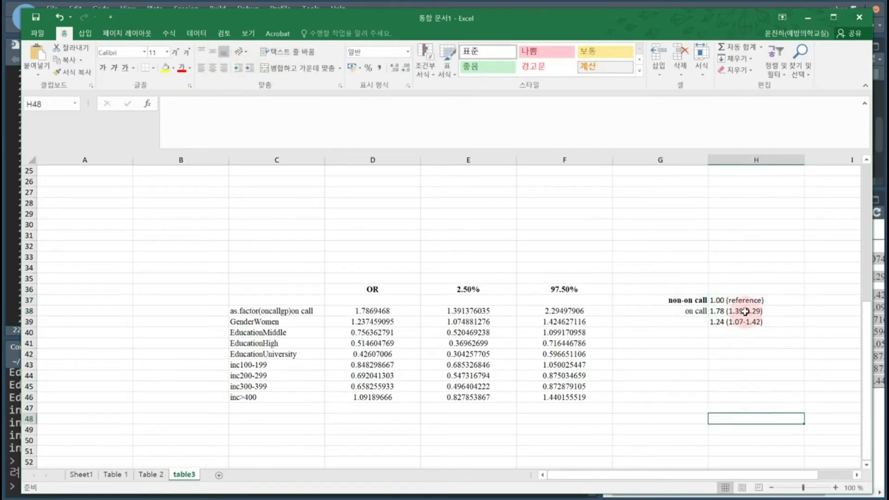
pyautogui.moveTo(745, 311); pyautogui.dragTo(621, 296)
pyautogui.click(326, 324)
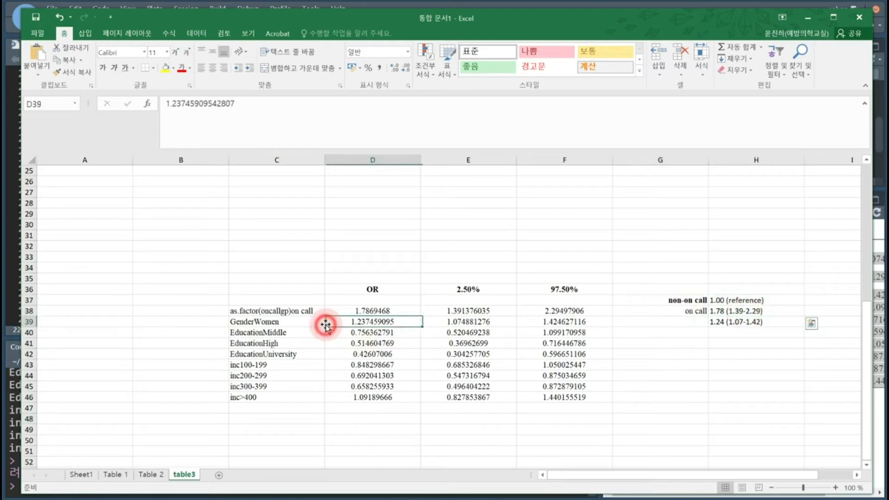
pyautogui.click(721, 322)
pyautogui.click(722, 341)
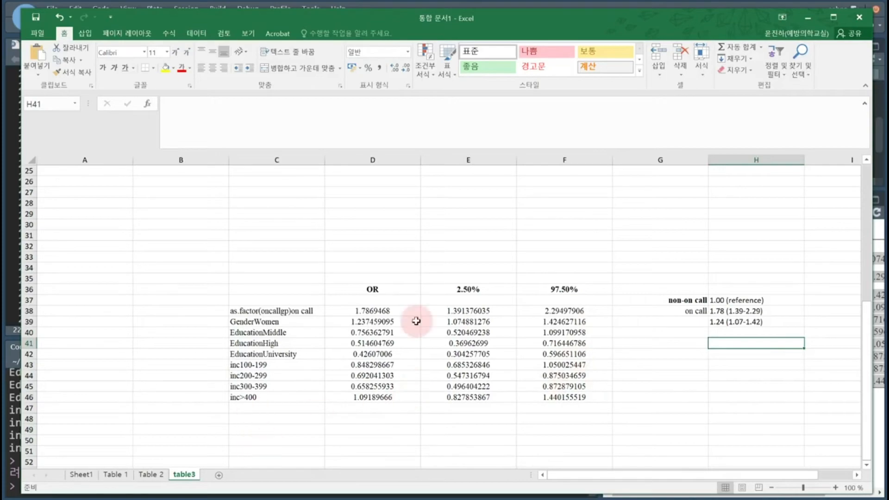
# Step: Switch back to RStudio and run the whole oddstable function definition starting at line 232
pyautogui.click(808, 18)
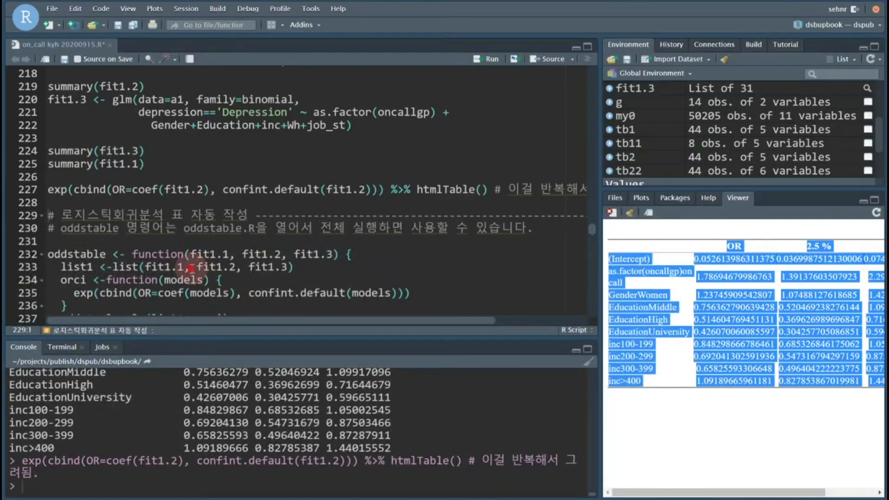
pyautogui.scroll(-3, 192, 268)
pyautogui.click(61, 143)
pyautogui.click(41, 143)
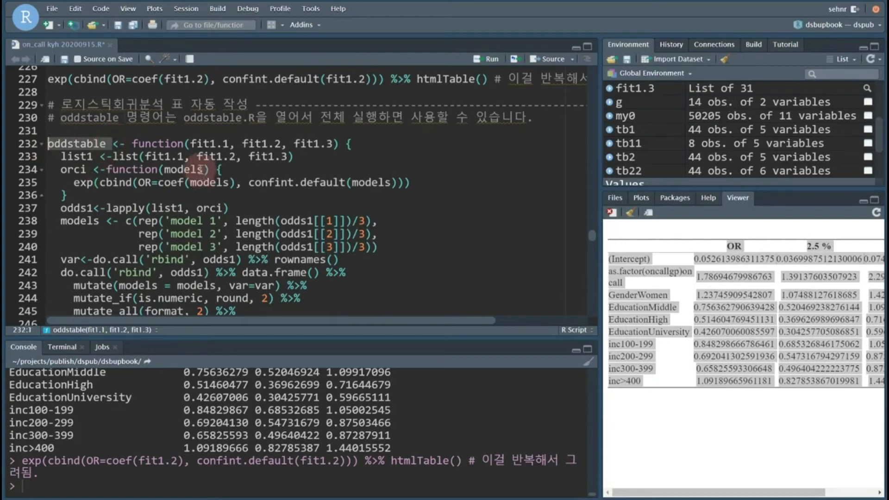
pyautogui.click(81, 144)
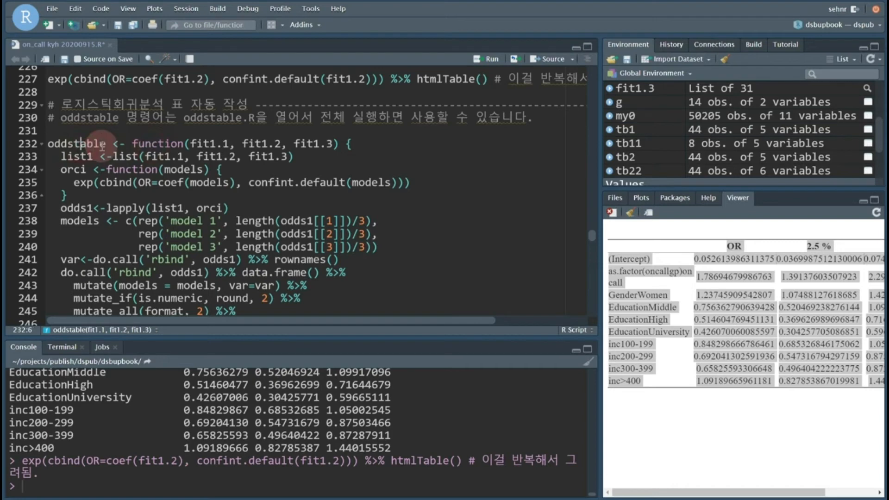
pyautogui.hotkey('ctrl', 'Return')
pyautogui.click(145, 271)
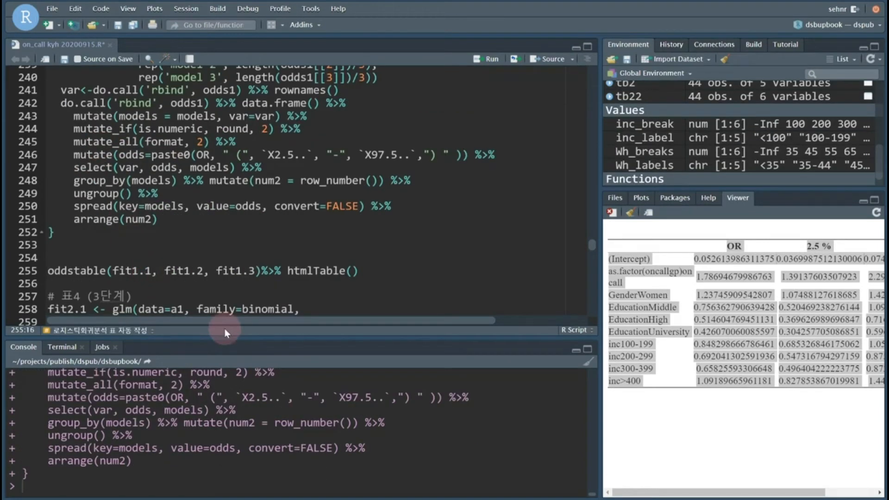
# Step: Return to the fit1.3 model at line 220, and rerun it together with summary(fit1.3)
pyautogui.scroll(3, 208, 283)
pyautogui.scroll(7, 208, 283)
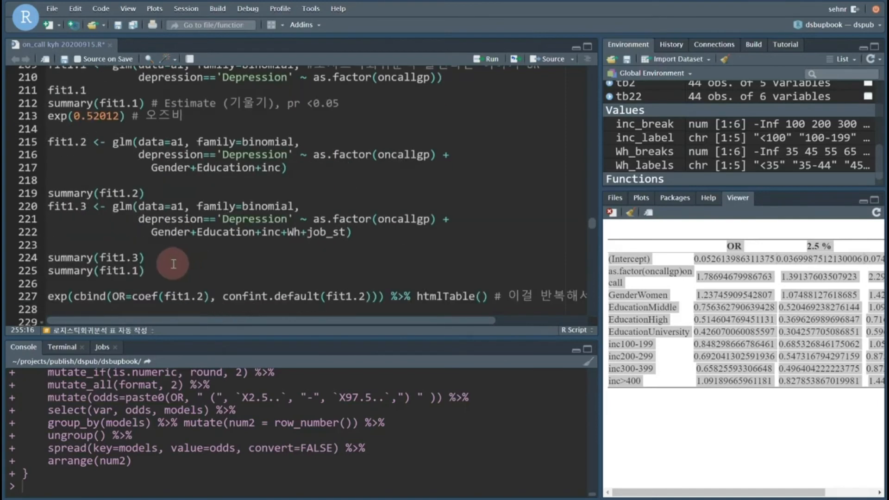
pyautogui.click(227, 236)
pyautogui.click(107, 207)
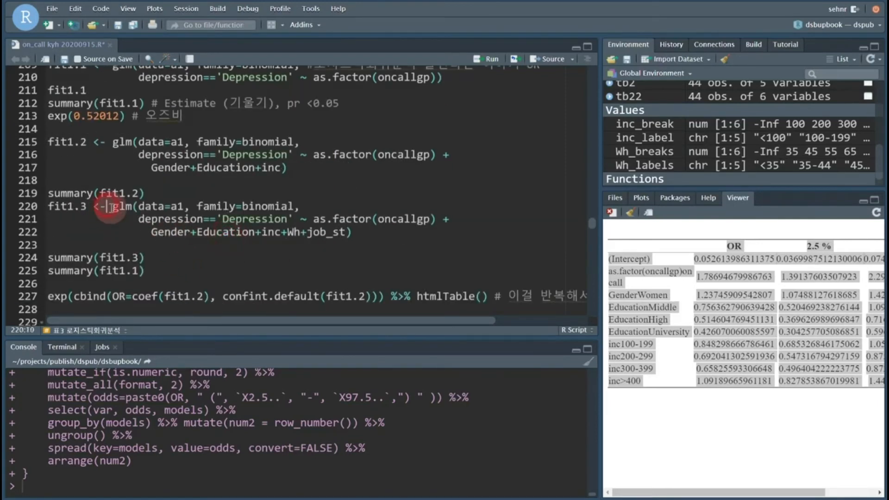
pyautogui.hotkey('ctrl', 'Return')
pyautogui.hotkey('ctrl', 'Return')
# Step: Examine the working-hours (Wh) coefficients in the fit1.3 summary and identify which category serves as the reference
pyautogui.scroll(5, 258, 459)
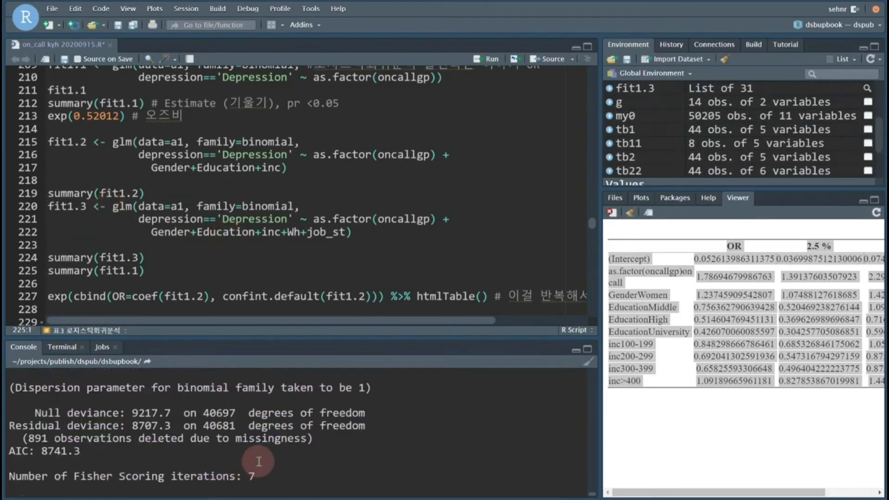
pyautogui.scroll(2, 153, 445)
pyautogui.scroll(-4, 92, 447)
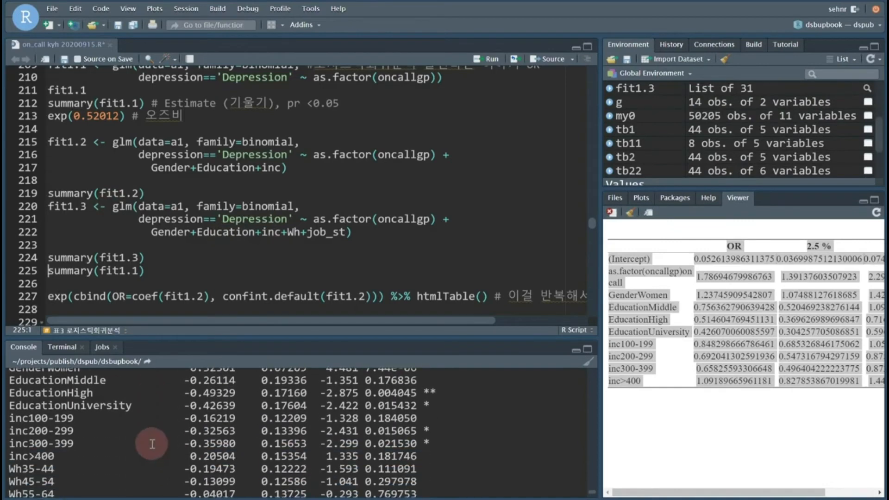
pyautogui.moveTo(14, 414); pyautogui.dragTo(462, 453)
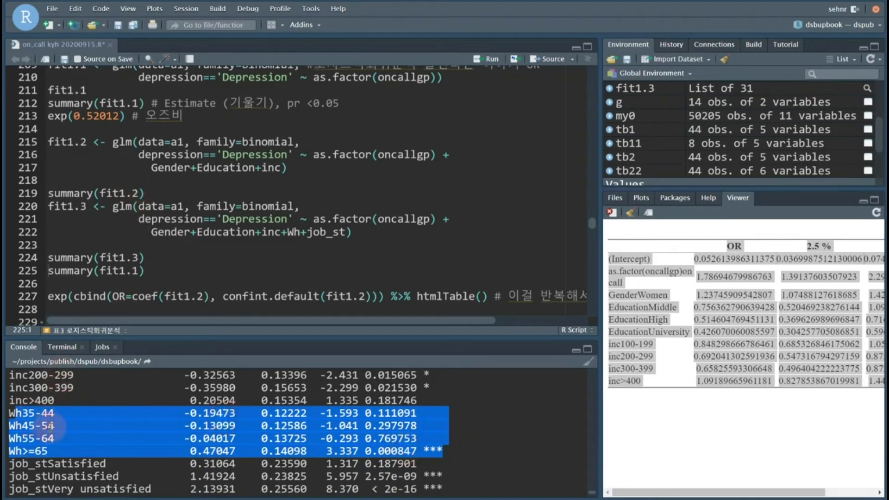
pyautogui.click(51, 426)
pyautogui.scroll(6, 70, 426)
pyautogui.scroll(-2, 58, 424)
pyautogui.moveTo(54, 413); pyautogui.dragTo(10, 413)
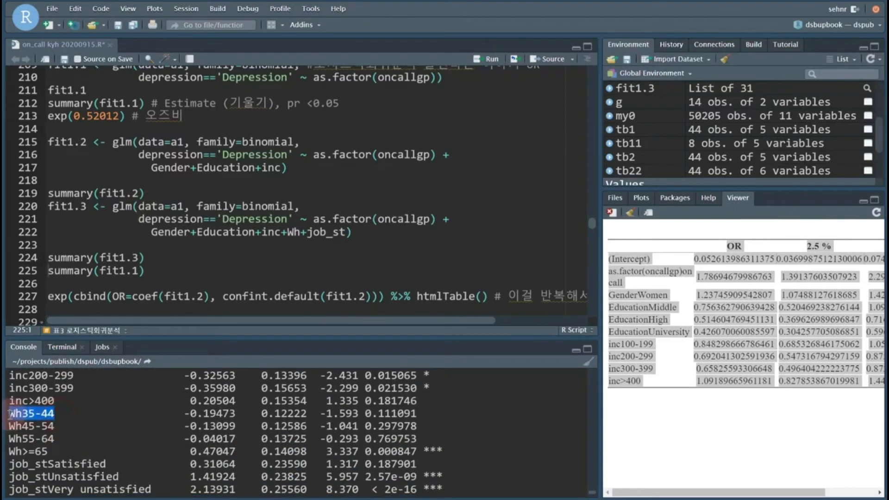
# Step: Replace Wh in the fit1.3 formula on line 222 with relevel(Wh, ref = '35-44')
pyautogui.click(287, 232)
pyautogui.write('relevel(')
pyautogui.press('Right')
pyautogui.press('Right')
pyautogui.write(', ref = ')
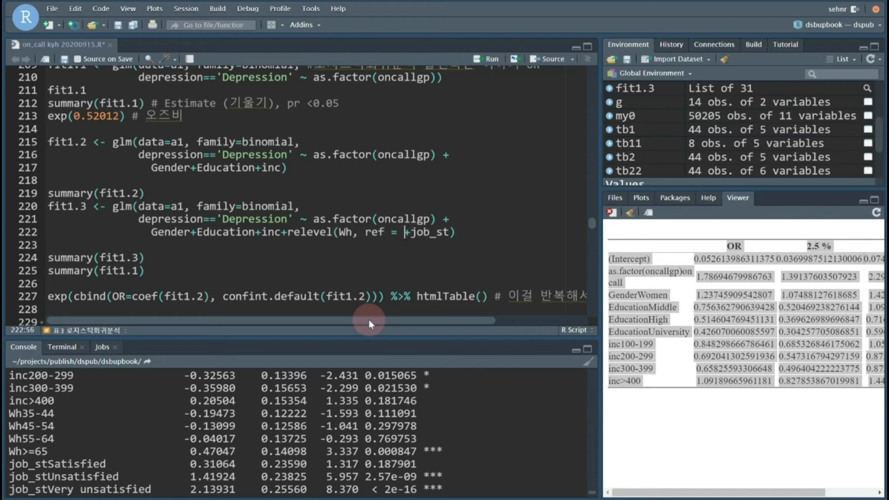
pyautogui.write("'353-")
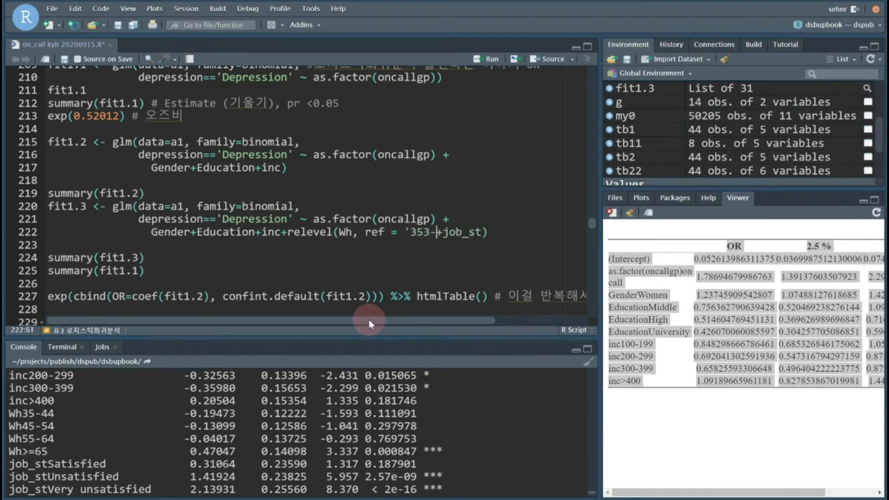
pyautogui.press('Left')
pyautogui.press('Left')
pyautogui.press('Delete')
pyautogui.press('Right')
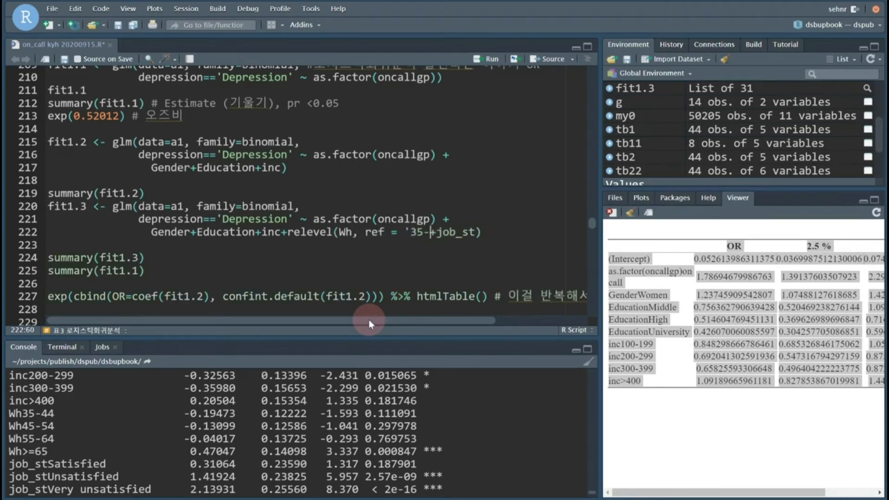
pyautogui.write("44')")
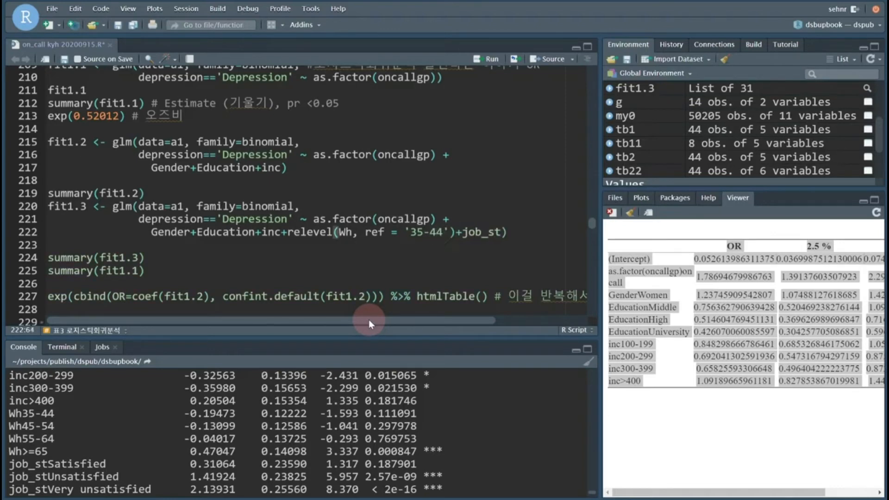
# Step: Rerun the fit1.3 model with its summary and check the releveled Wh coefficients in the console
pyautogui.hotkey('ctrl', 'Return')
pyautogui.hotkey('ctrl', 'Return')
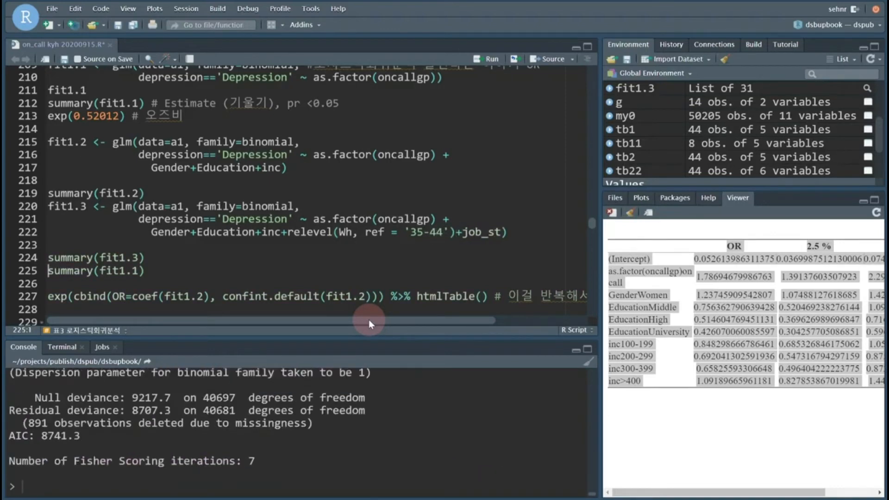
pyautogui.scroll(5, 165, 410)
pyautogui.moveTo(165, 410); pyautogui.dragTo(108, 413)
# Step: Run oddstable(fit1.1, fit1.2, fit1.3) with htmlTable() on line 255 to generate the combined odds ratio table
pyautogui.scroll(-3, 100, 227)
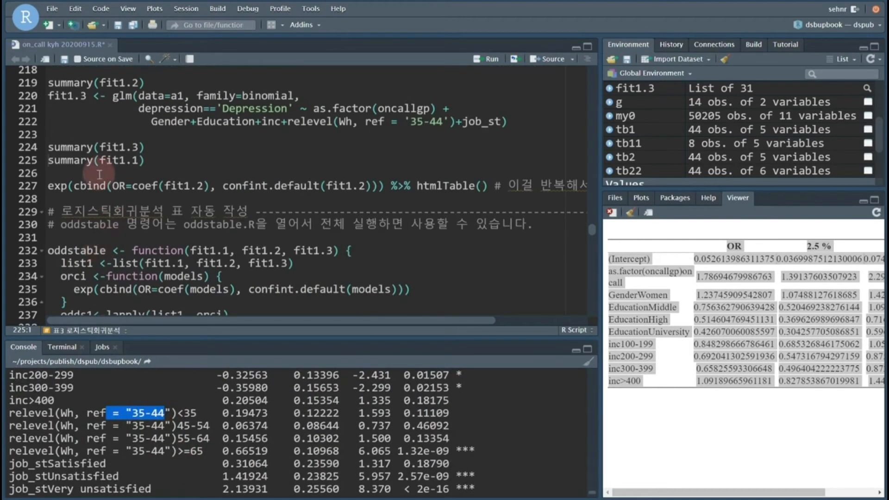
pyautogui.scroll(-10, 99, 174)
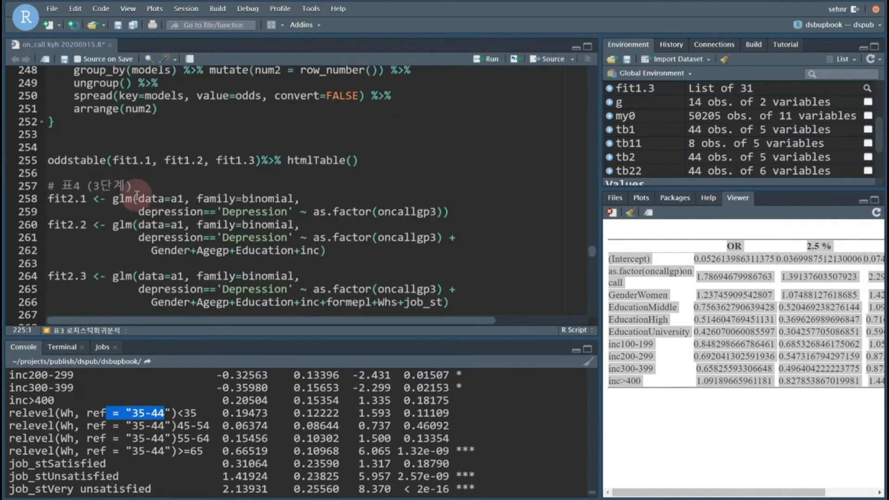
pyautogui.click(115, 160)
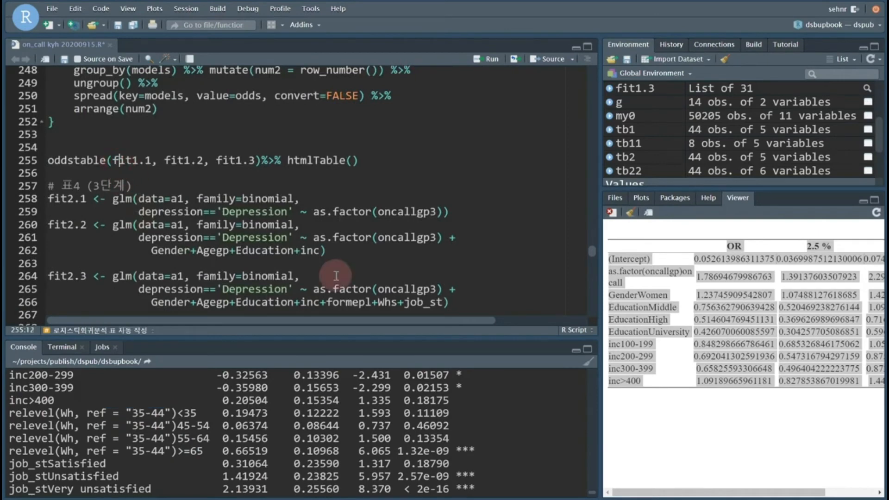
pyautogui.hotkey('ctrl', 'Return')
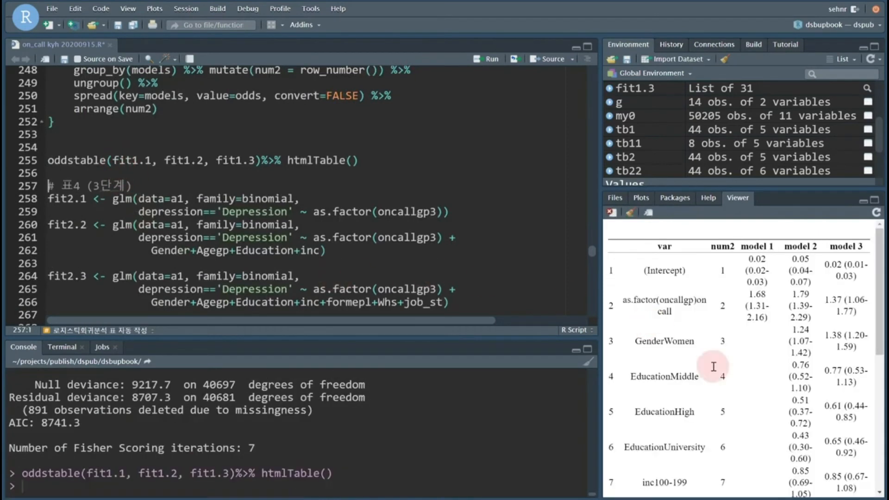
# Step: Copy the entire combined odds ratio table from the viewer and switch to the Excel workbook
pyautogui.click(751, 348)
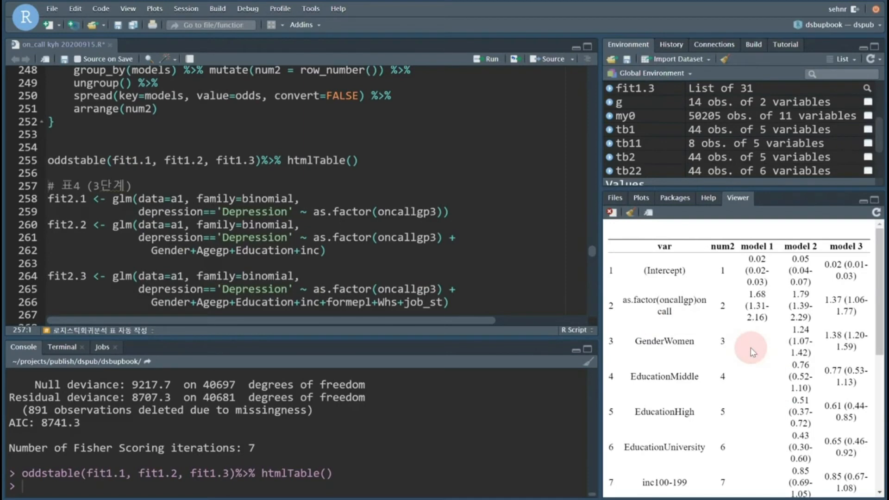
pyautogui.hotkey('ctrl', 'a')
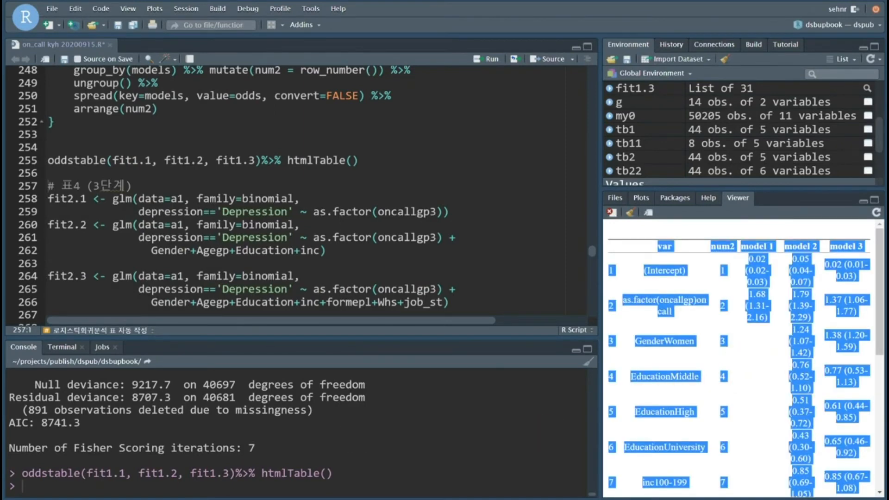
pyautogui.hotkey('alt', 'Tab')
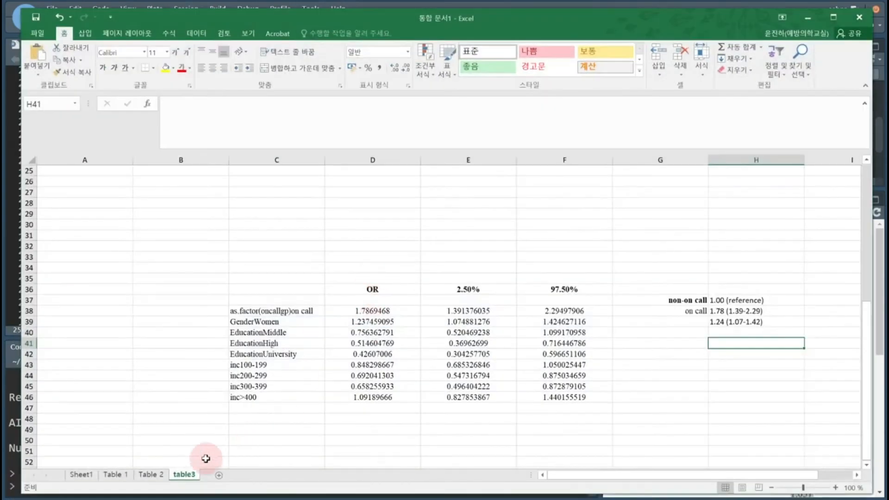
# Step: Add a new worksheet after table3 and name it table
pyautogui.doubleClick(222, 480)
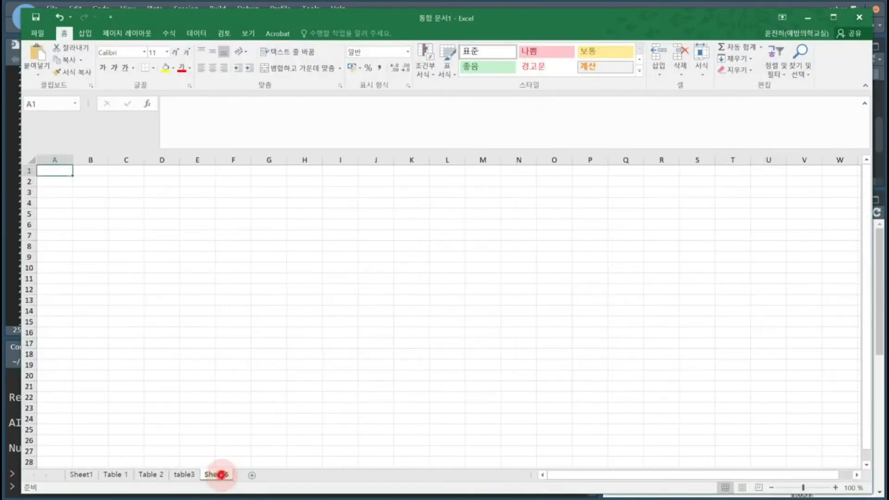
pyautogui.doubleClick(222, 478)
pyautogui.write('table')
pyautogui.press('Return')
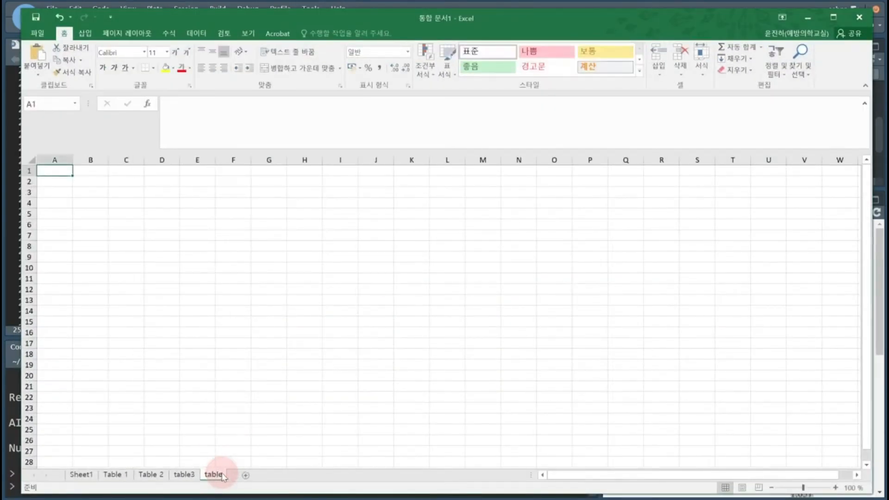
# Step: Permanently delete the old table3 worksheet
pyautogui.click(182, 475)
pyautogui.rightClick(180, 477)
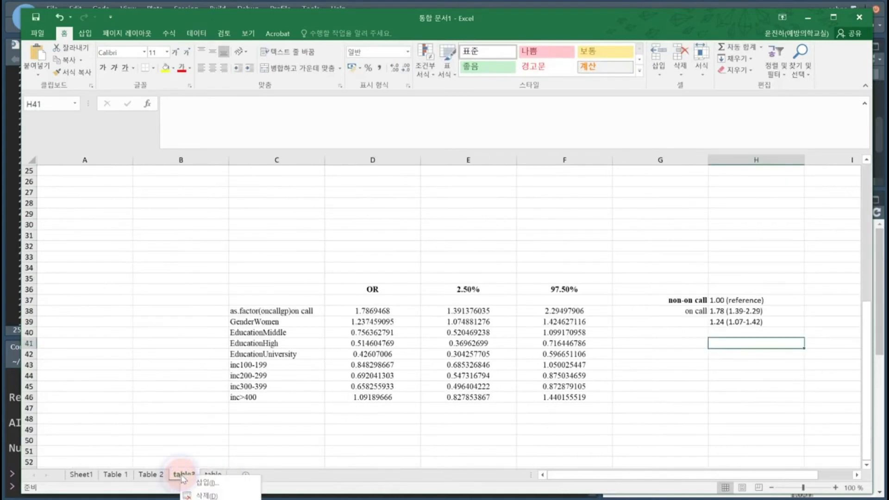
pyautogui.click(207, 496)
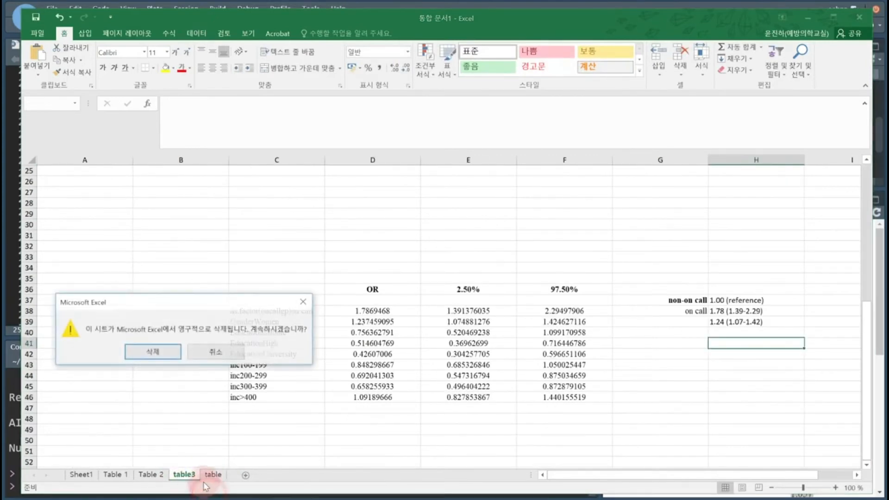
pyautogui.click(157, 353)
# Step: Rename the new empty worksheet as table 3
pyautogui.click(185, 472)
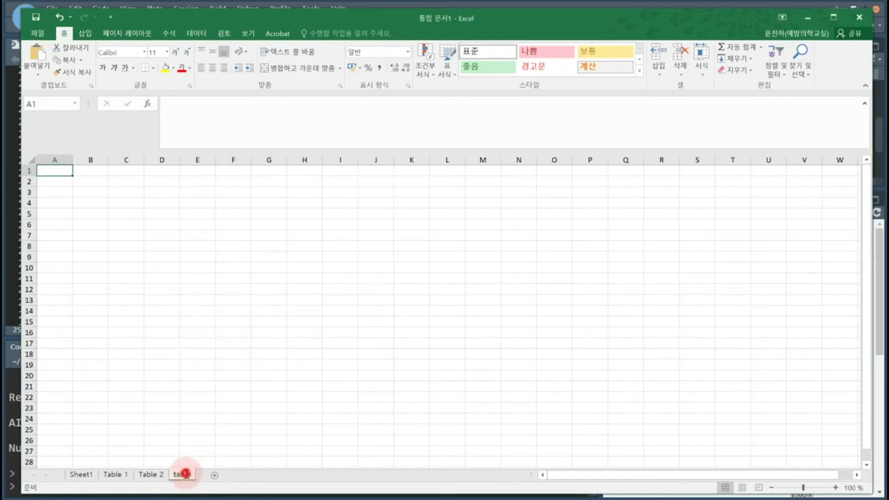
pyautogui.doubleClick(184, 473)
pyautogui.write('3')
pyautogui.press('Return')
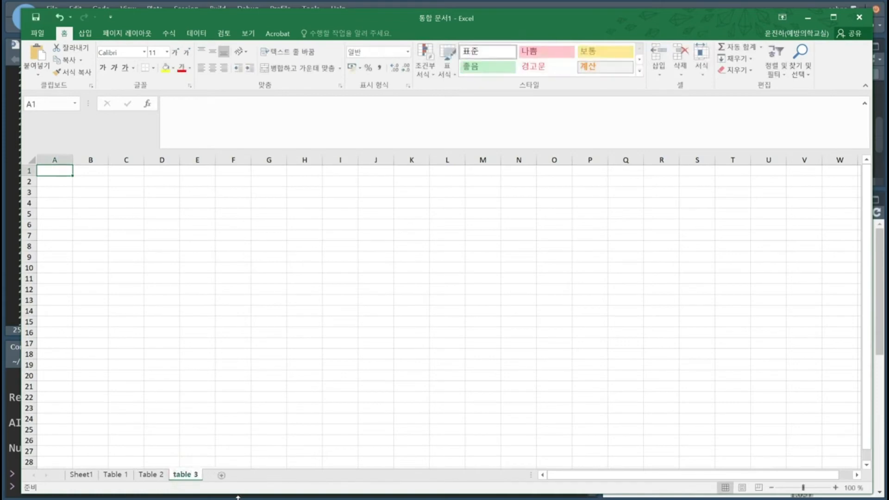
# Step: Paste the odds ratio table starting at cell B1 and autofit the column widths
pyautogui.click(99, 175)
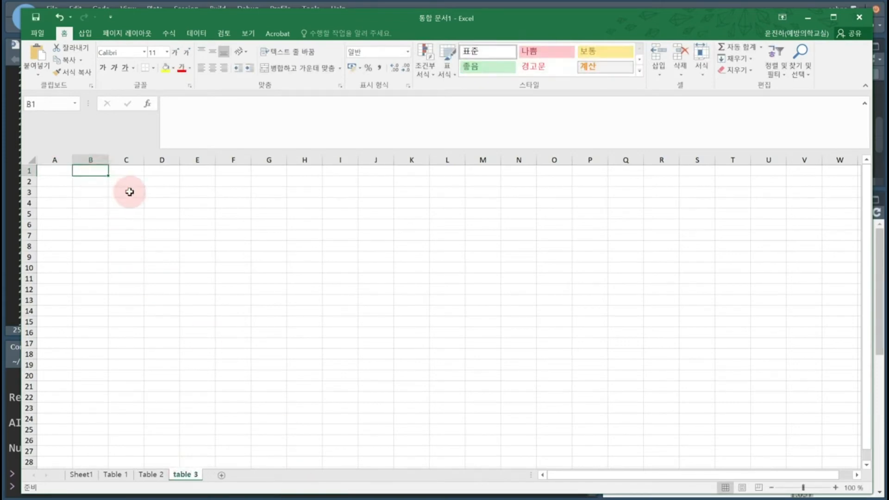
pyautogui.hotkey('ctrl', 'v')
pyautogui.hotkey('ctrl', 'a')
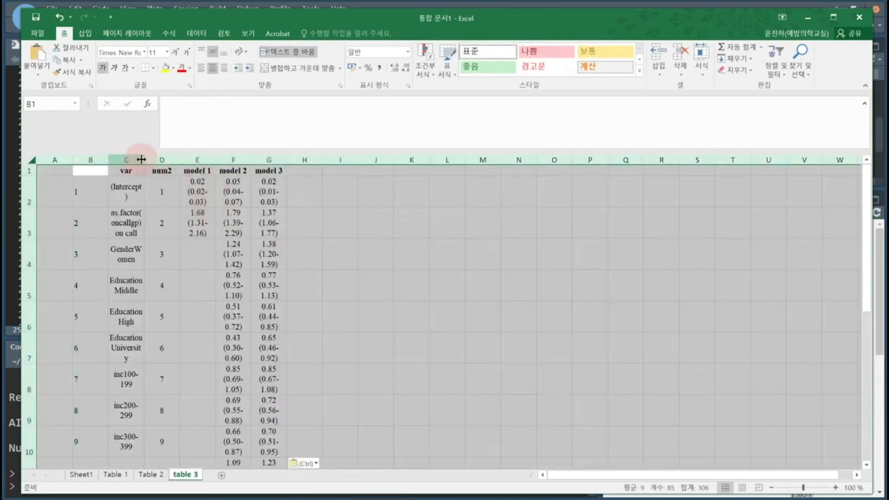
pyautogui.doubleClick(142, 159)
pyautogui.click(337, 254)
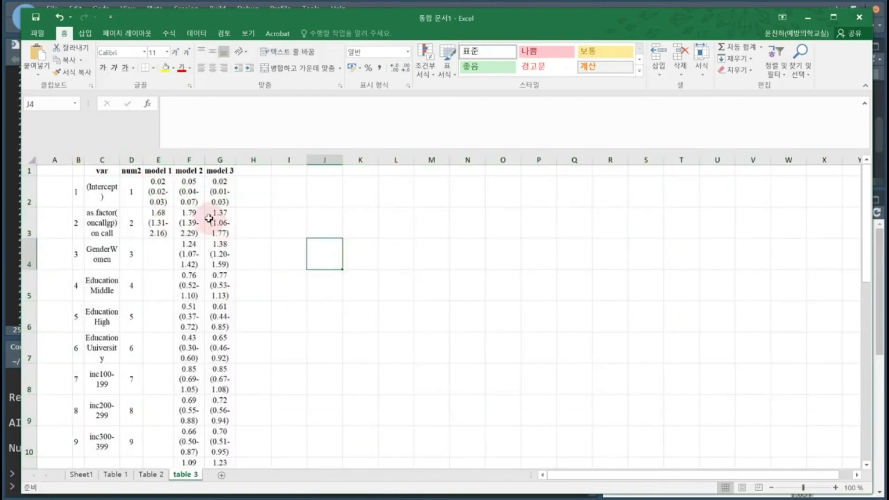
# Step: Widen all columns of the sheet, then autofit row heights and column widths so each entry fits on one line
pyautogui.hotkey('ctrl', 'a')
pyautogui.moveTo(236, 160); pyautogui.dragTo(530, 190)
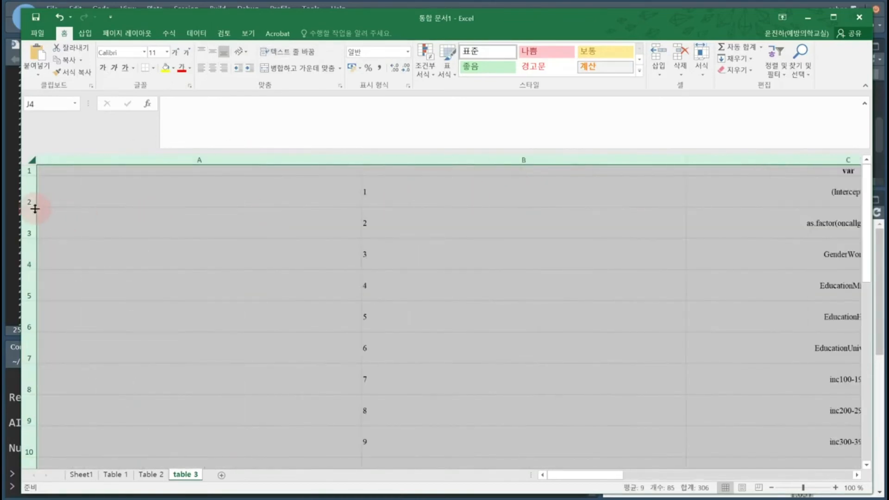
pyautogui.doubleClick(31, 208)
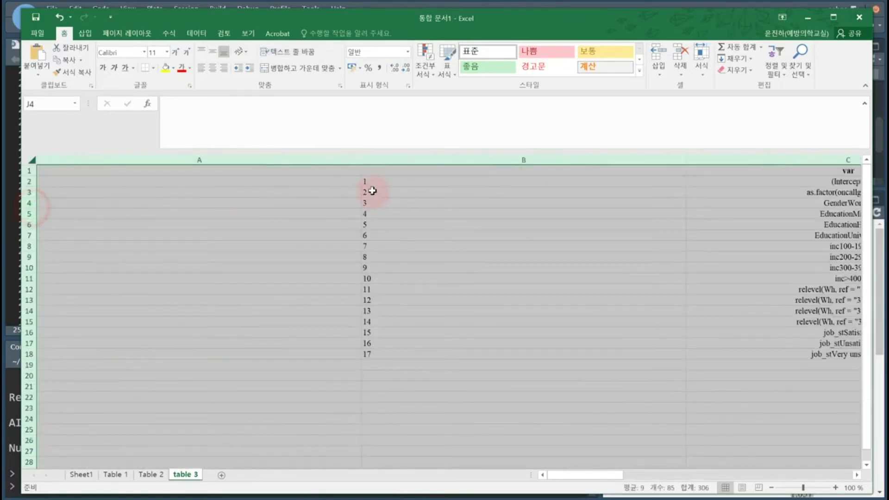
pyautogui.doubleClick(361, 160)
pyautogui.click(365, 364)
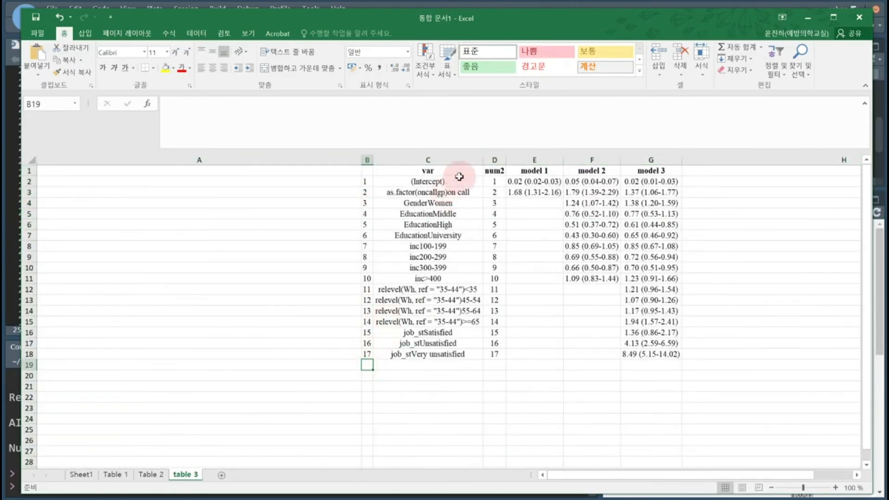
# Step: Delete the (Intercept) row from the table
pyautogui.click(32, 181)
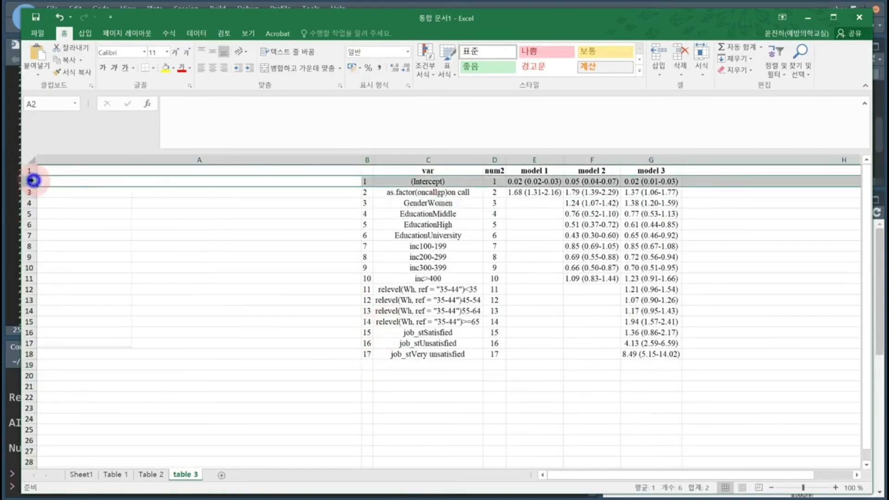
pyautogui.hotkey('ctrl', '-')
pyautogui.click(576, 310)
# Step: Delete the empty column A and clear the contents of the num2 column
pyautogui.scroll(2, 546, 291)
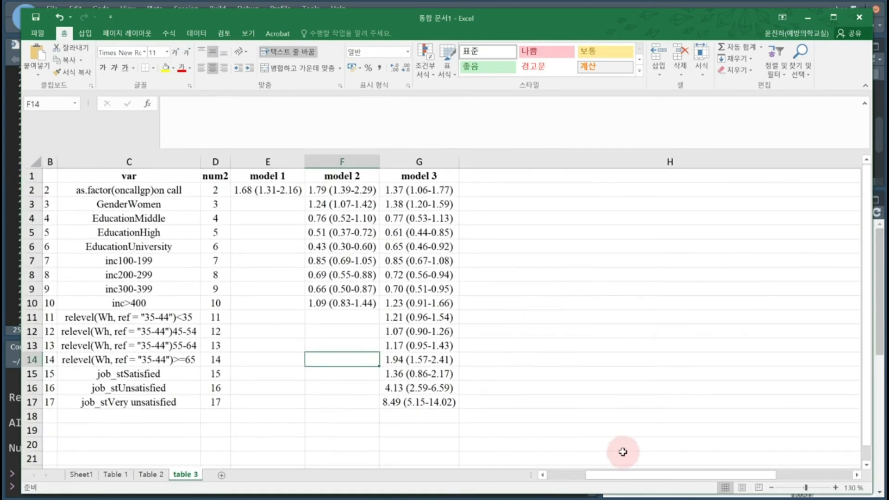
pyautogui.moveTo(605, 471); pyautogui.dragTo(568, 471)
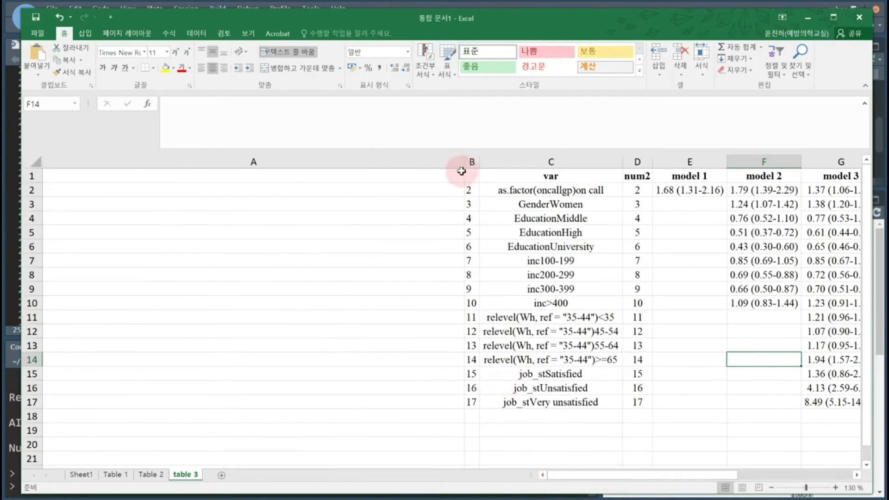
pyautogui.moveTo(461, 164); pyautogui.dragTo(192, 156)
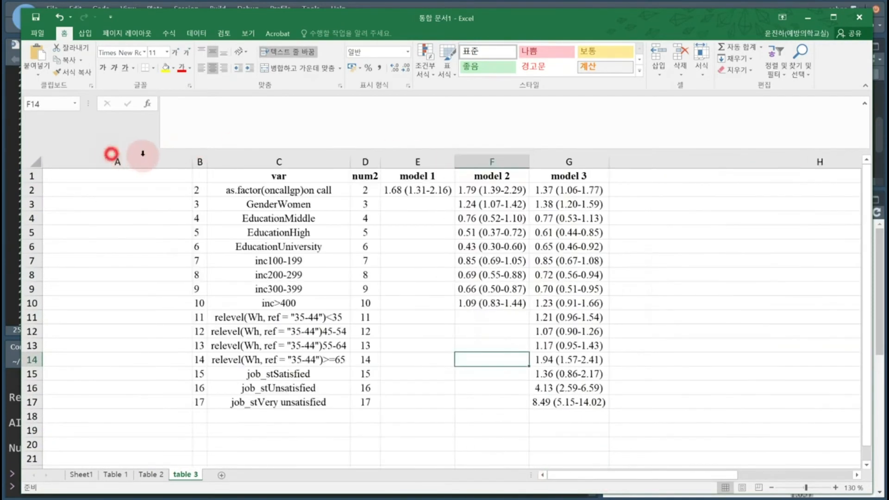
pyautogui.click(133, 160)
pyautogui.rightClick(134, 159)
pyautogui.click(153, 252)
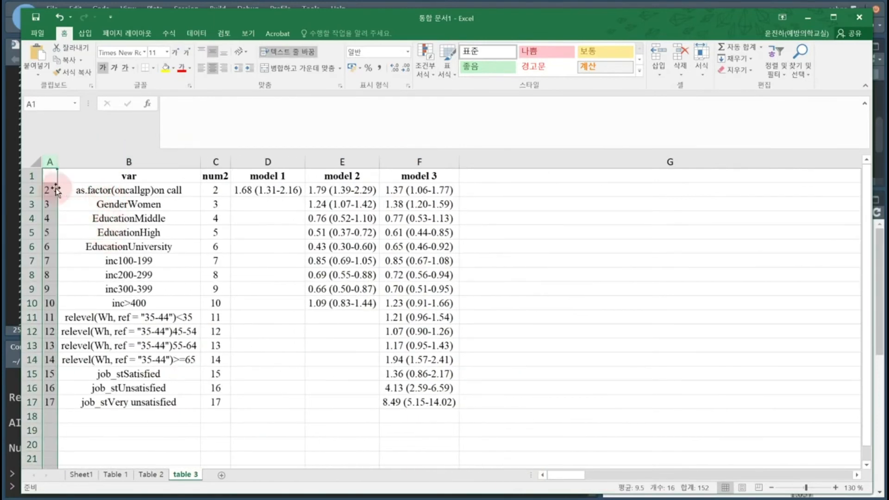
pyautogui.click(216, 162)
pyautogui.press('Delete')
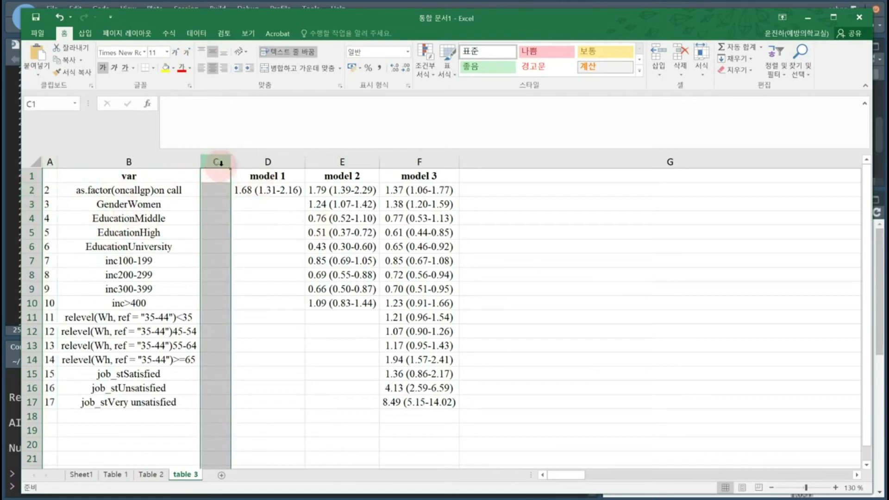
# Step: Insert a blank row above the as.factor(oncallgp)on call row and enter 1.00 (reference) under model 1
pyautogui.click(30, 190)
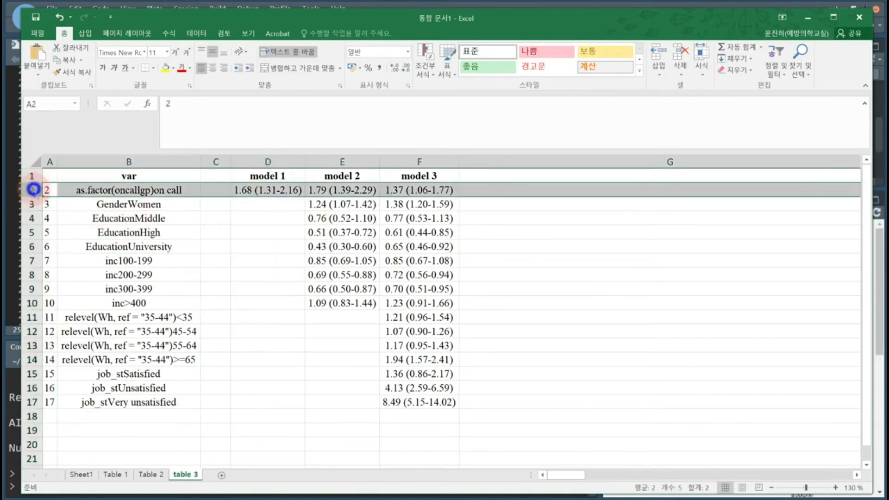
pyautogui.hotkey('ctrl', 'shift', '=')
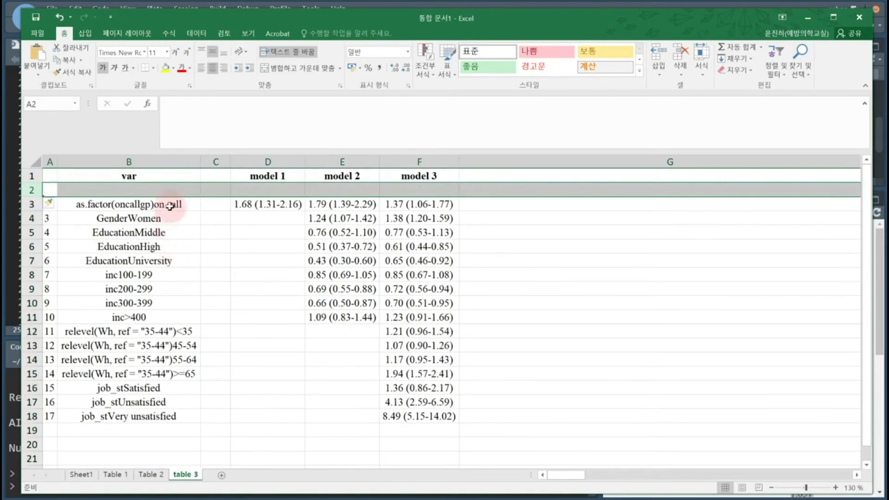
pyautogui.click(268, 190)
pyautogui.write('1')
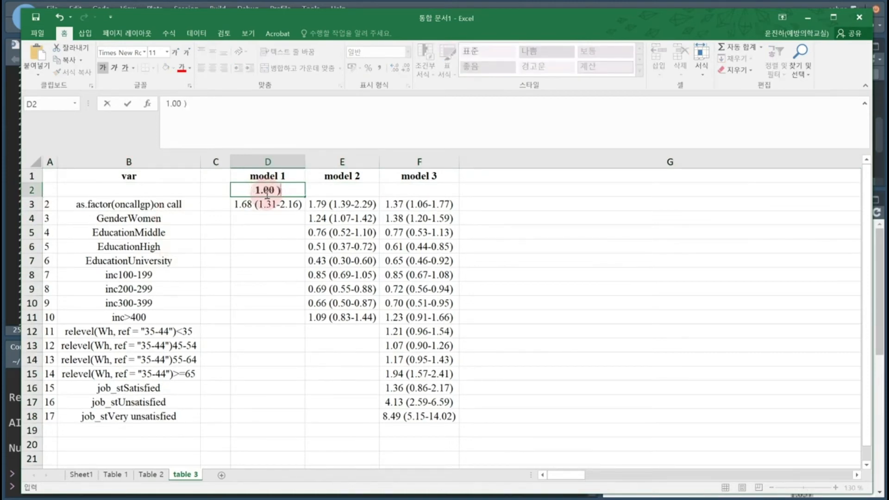
pyautogui.write('.00 (reference)')
pyautogui.press('Return')
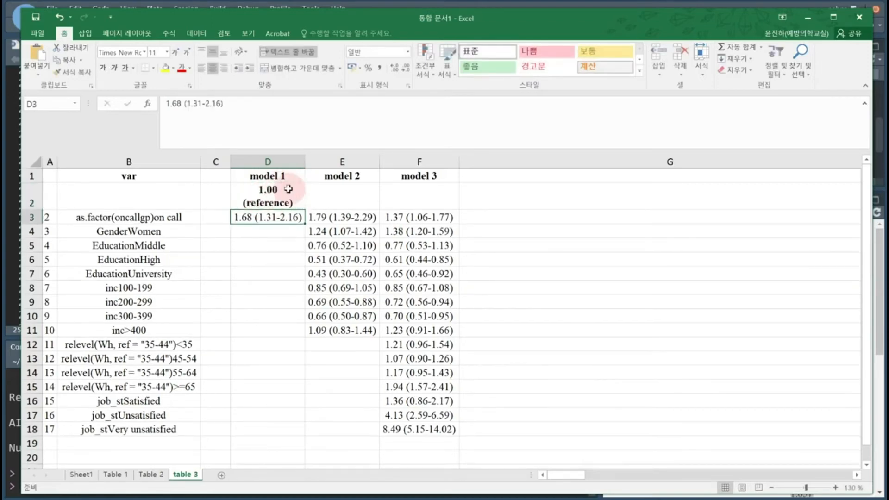
# Step: Copy the cell formatting of the model 1 on-call odds ratio onto D2:F18
pyautogui.click(73, 72)
pyautogui.moveTo(255, 197)
pyautogui.mouseDown()
pyautogui.moveTo(396, 372)
pyautogui.moveTo(408, 431)
pyautogui.mouseUp()
pyautogui.click(523, 359)
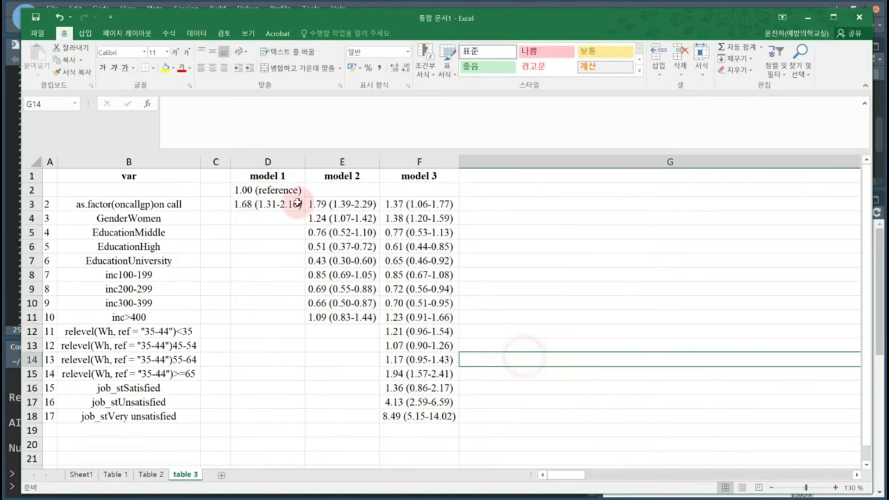
# Step: Copy 1.00 (reference) from the model 1 column into row 2 of the model 2 and model 3 columns
pyautogui.click(268, 191)
pyautogui.hotkey('ctrl', 'c')
pyautogui.click(324, 189)
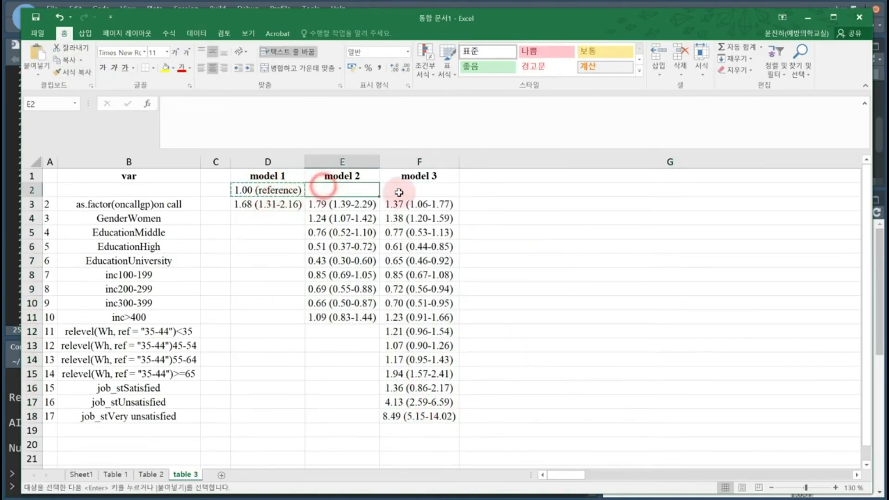
pyautogui.hotkey('ctrl', 'v')
pyautogui.click(442, 190)
pyautogui.hotkey('ctrl', 'v')
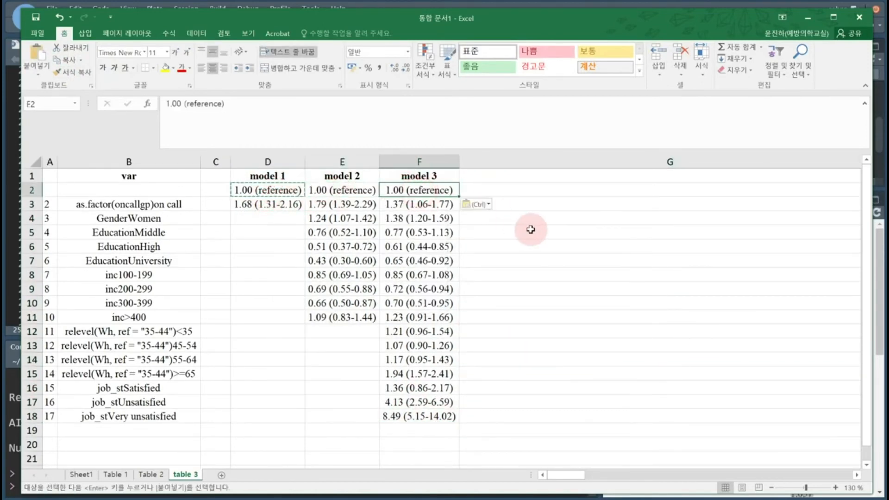
pyautogui.click(531, 230)
# Step: Label cell C2 non on call, widen column C and fit the row height to a single line
pyautogui.click(76, 192)
pyautogui.click(213, 190)
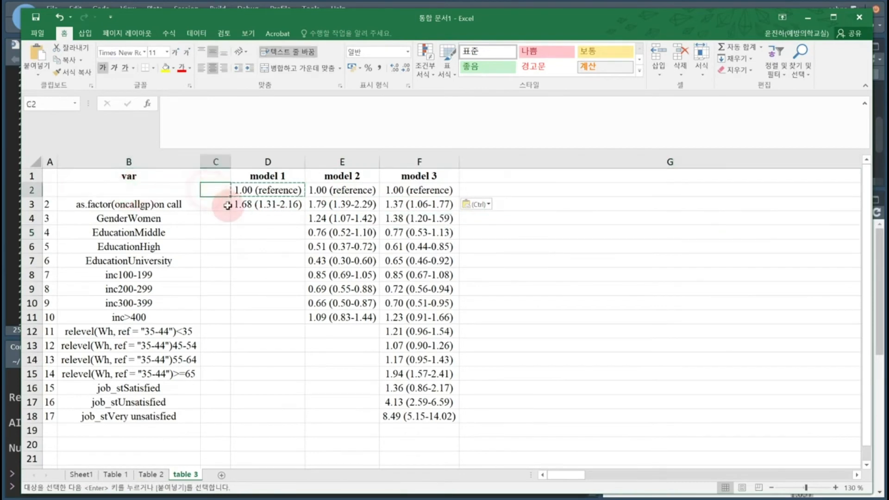
pyautogui.write('non on call')
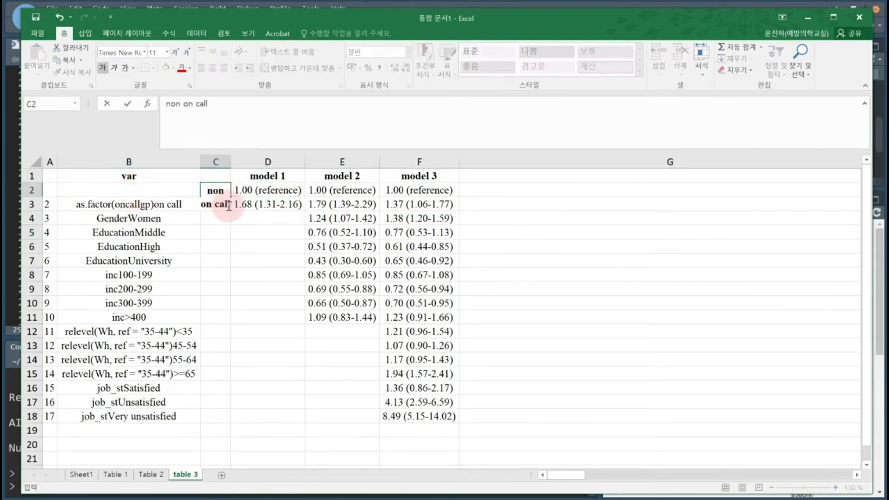
pyautogui.press('Return')
pyautogui.moveTo(231, 162); pyautogui.dragTo(271, 167)
pyautogui.click(230, 202)
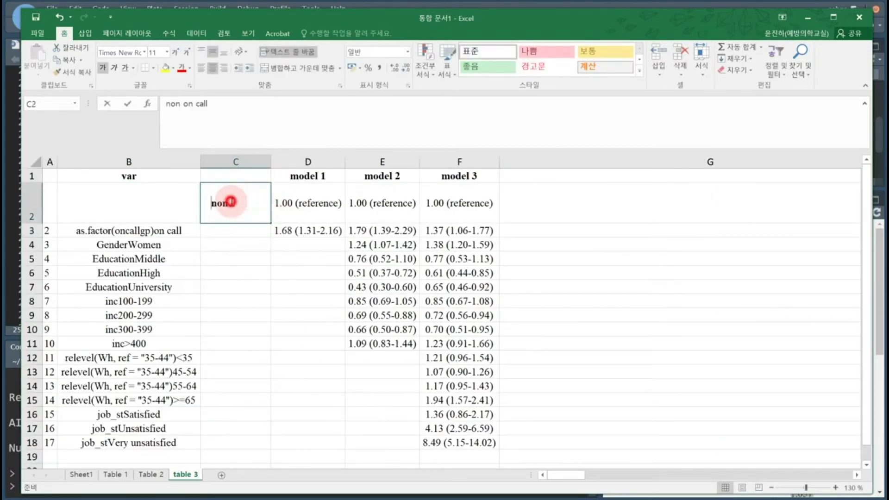
pyautogui.doubleClick(230, 202)
pyautogui.click(241, 232)
# Step: Enter on call in cell C3 and right-align the labels in C2:C3
pyautogui.click(253, 206)
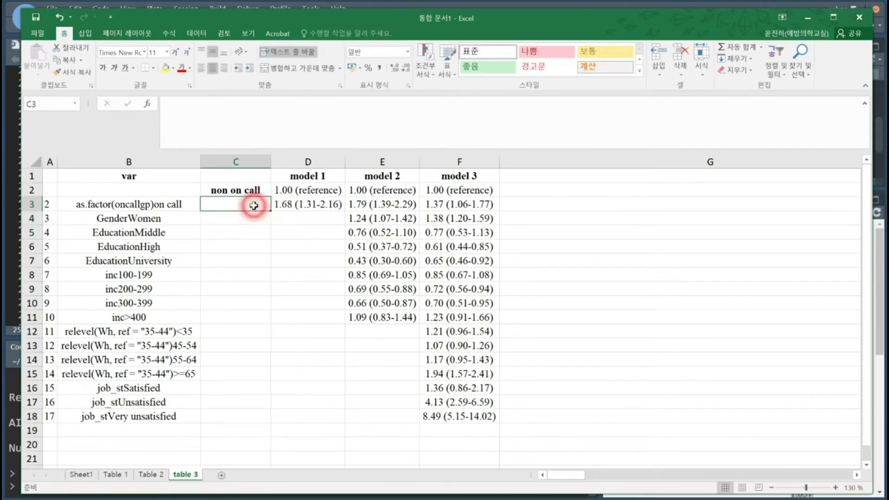
pyautogui.write('on call')
pyautogui.press('Return')
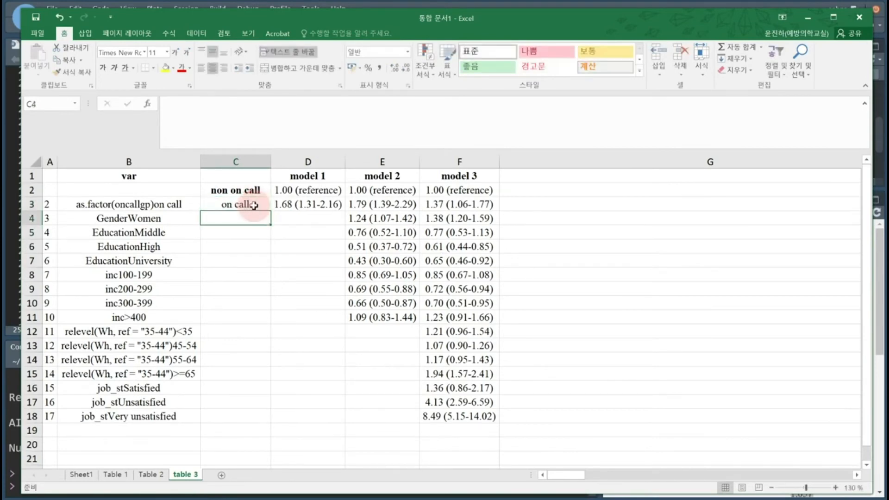
pyautogui.moveTo(256, 190); pyautogui.dragTo(257, 202)
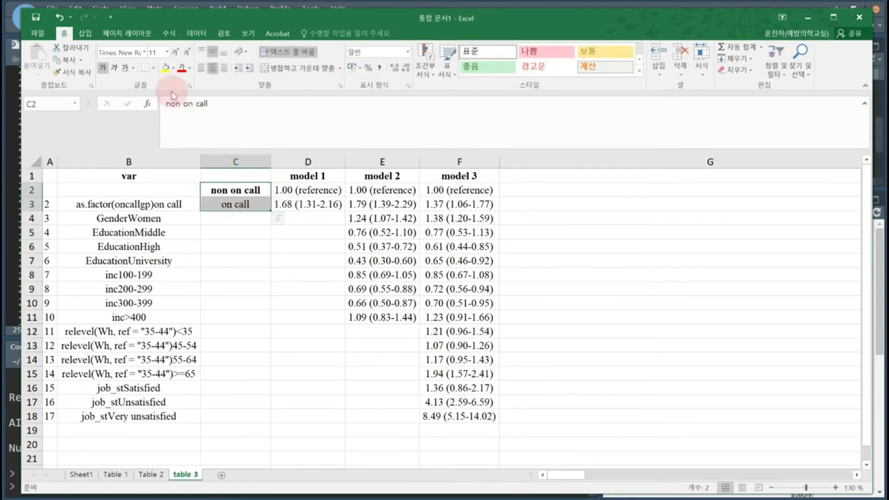
pyautogui.click(223, 68)
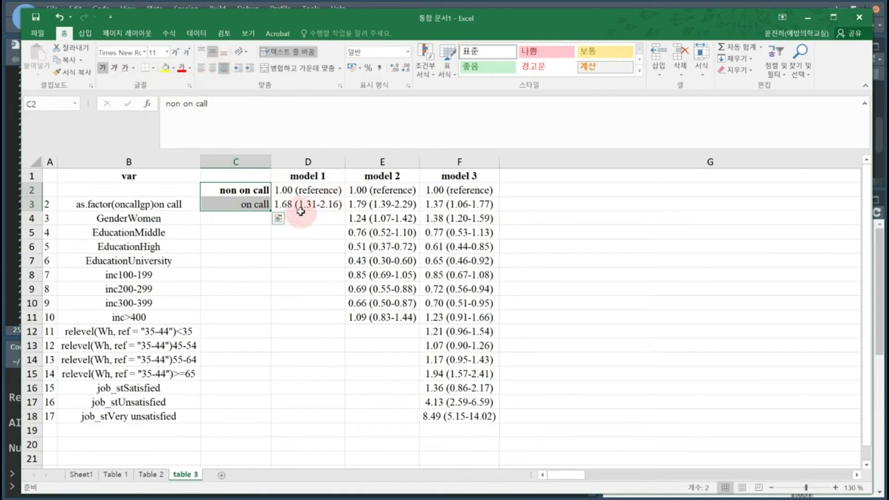
# Step: Insert a blank row above GenderWomen and label cells C4 and C5 Men and Women
pyautogui.click(156, 218)
pyautogui.click(30, 218)
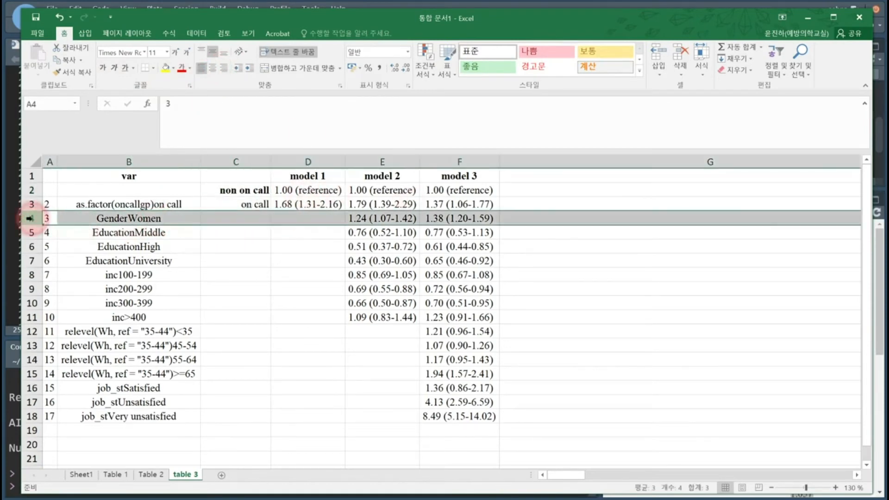
pyautogui.hotkey('ctrl', 'shift', '=')
pyautogui.click(284, 283)
pyautogui.click(258, 221)
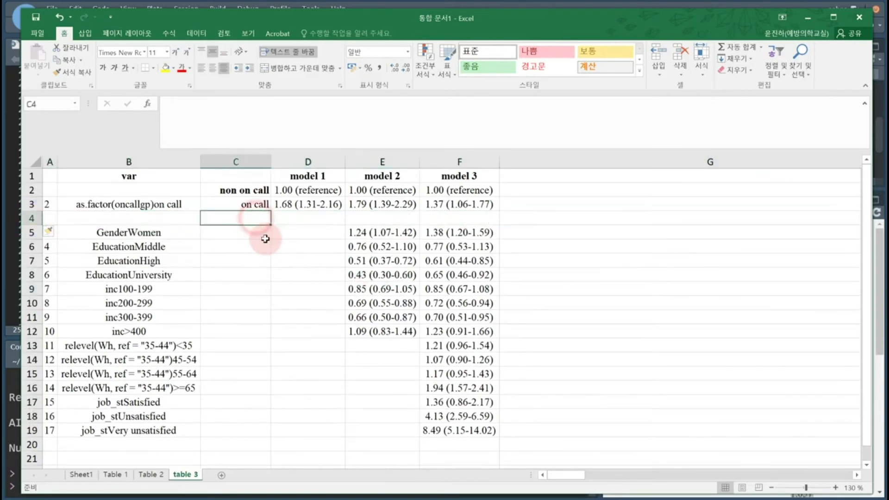
pyautogui.write('Men')
pyautogui.press('Return')
pyautogui.write('Wo')
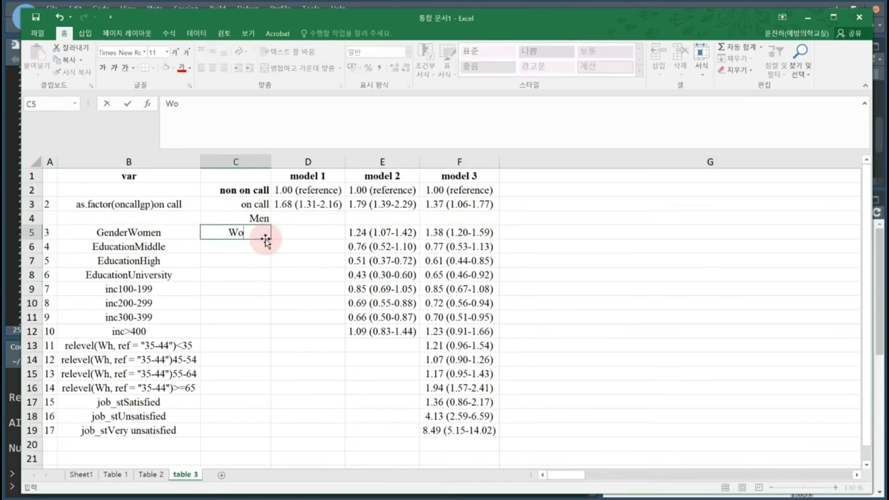
pyautogui.write('men')
pyautogui.press('Tab')
# Step: Copy 1.00 (reference) from E2 into the Men row for model 2 and model 3
pyautogui.press('Up')
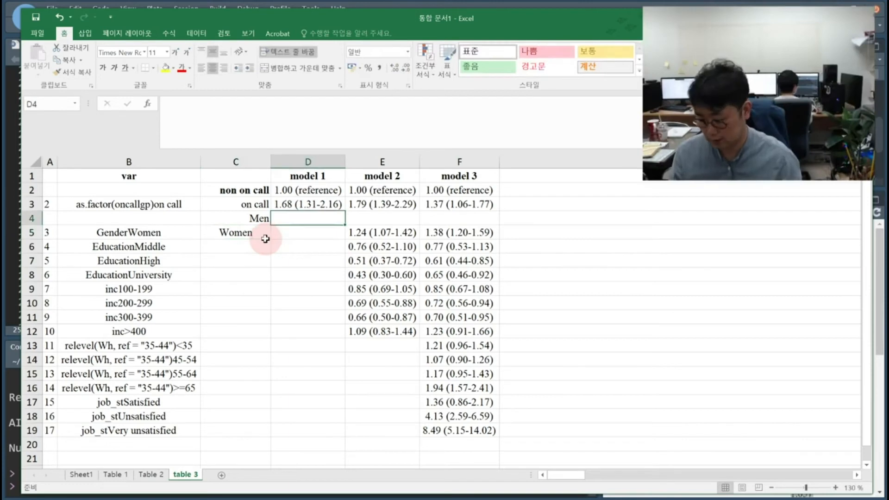
pyautogui.press('Right')
pyautogui.press('Right')
pyautogui.press('Up')
pyautogui.press('Up')
pyautogui.press('Left')
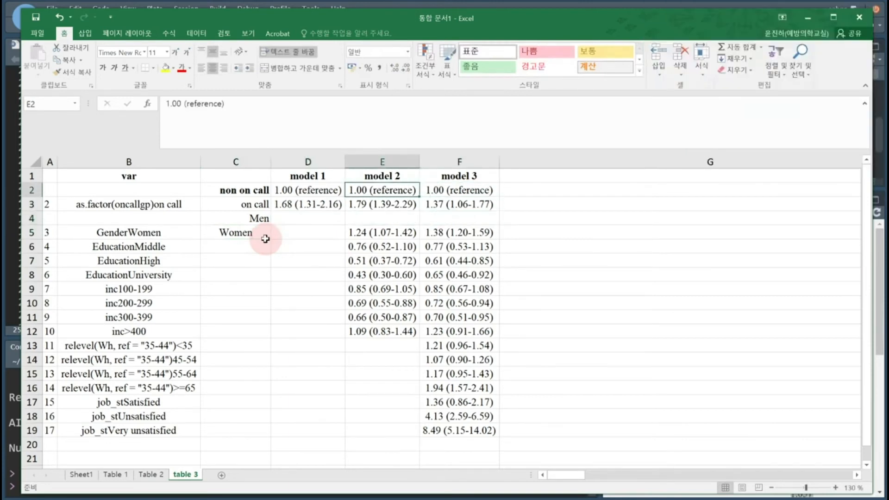
pyautogui.hotkey('ctrl', 'c')
pyautogui.press('Down')
pyautogui.press('Down')
pyautogui.hotkey('ctrl', 'v')
pyautogui.press('Right')
pyautogui.hotkey('ctrl', 'v')
pyautogui.press('Down')
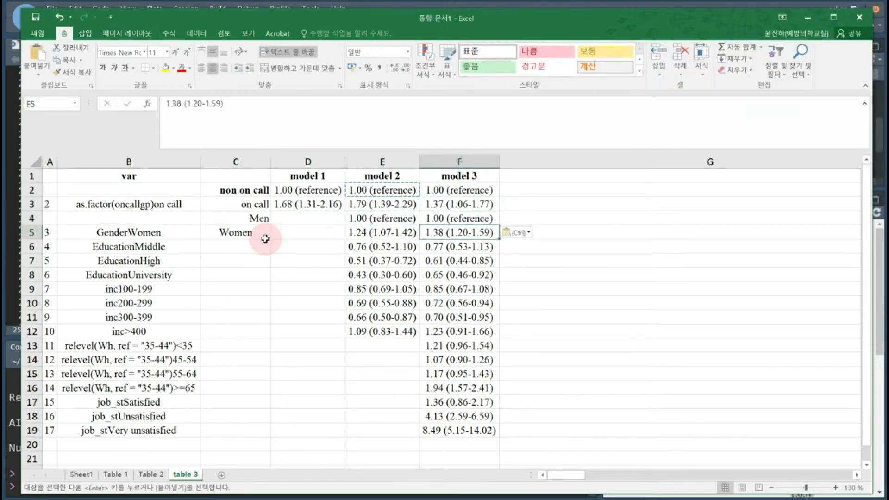
# Step: Insert a blank row above EducationMiddle and right-align the whole of column C
pyautogui.click(33, 247)
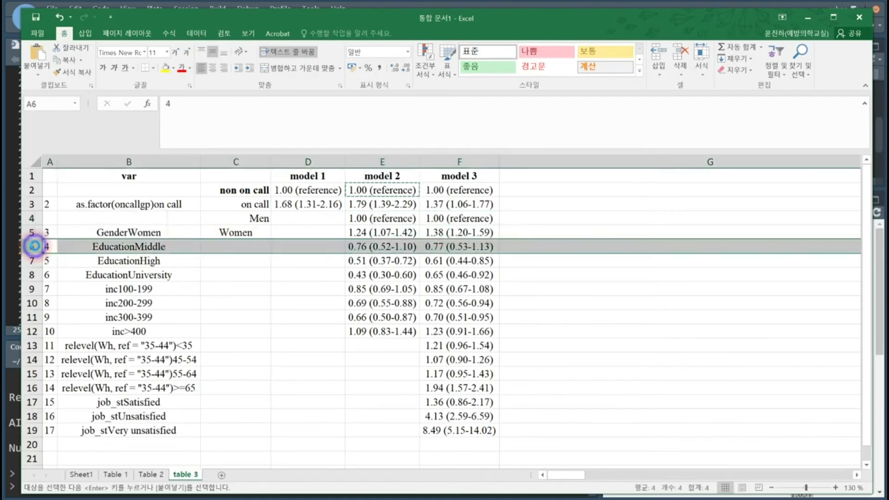
pyautogui.hotkey('ctrl', '+')
pyautogui.click(233, 246)
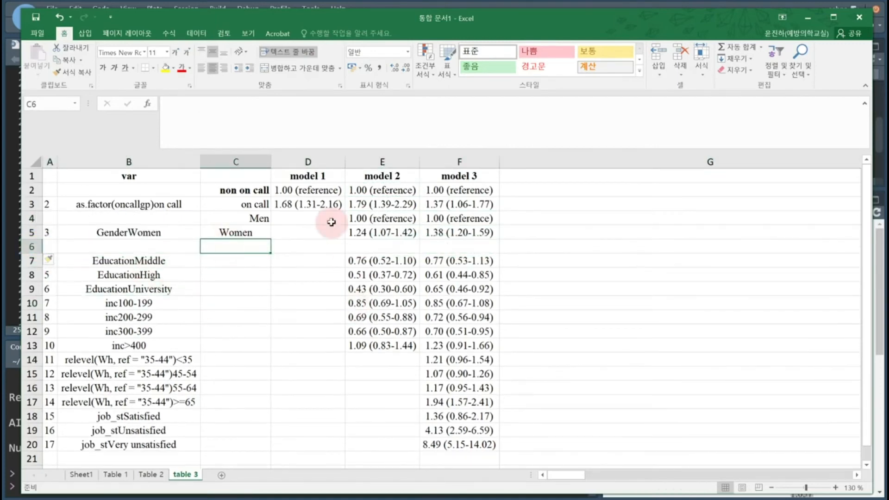
pyautogui.click(236, 162)
pyautogui.click(224, 68)
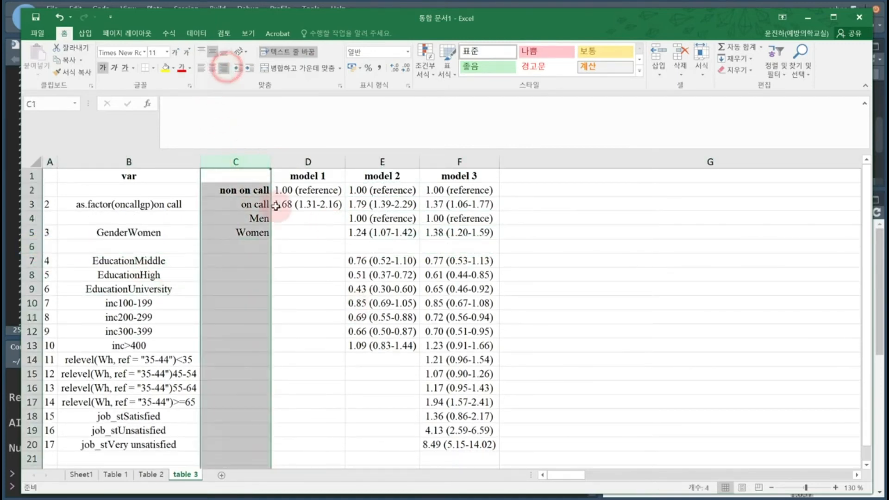
# Step: Label the education rows Primary, Middle, High and University in cells C6:C9
pyautogui.click(245, 247)
pyautogui.write('Pr')
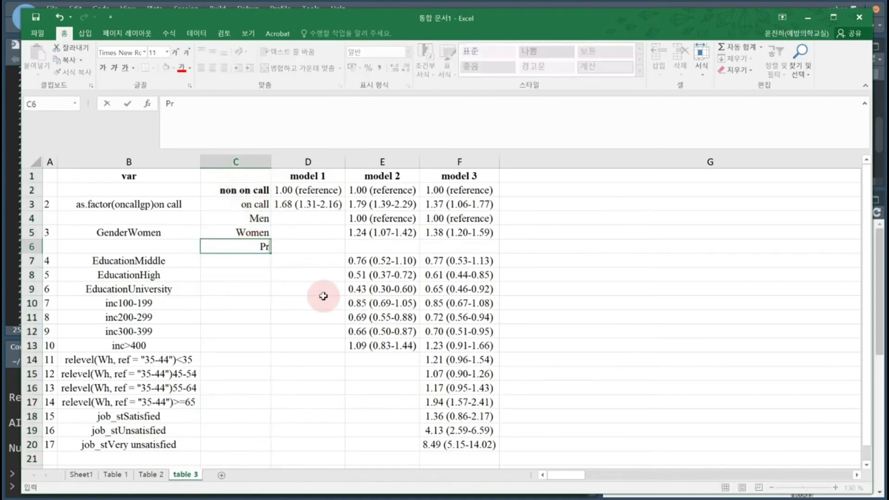
pyautogui.write('imary')
pyautogui.press('Return')
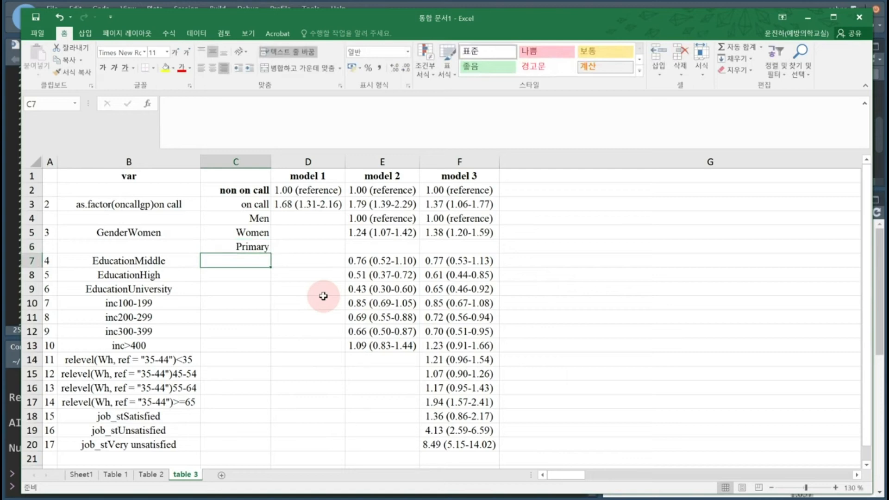
pyautogui.write('=')
pyautogui.press('BackSpace')
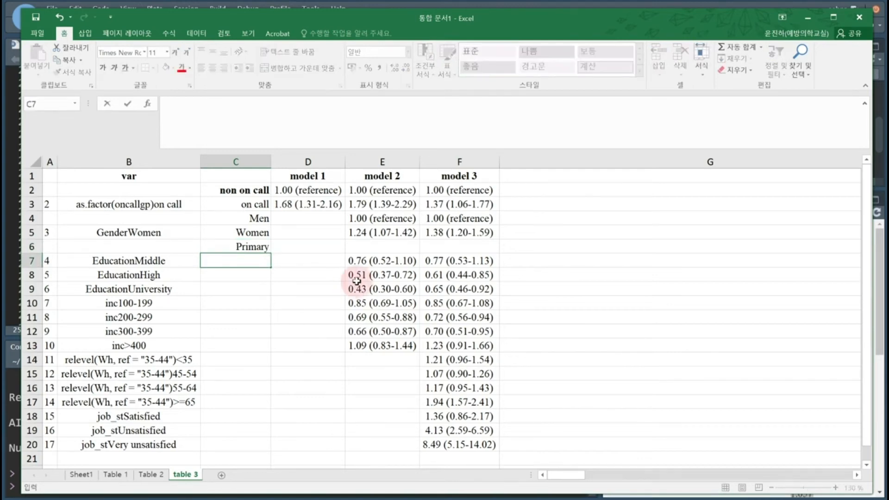
pyautogui.write('Midd')
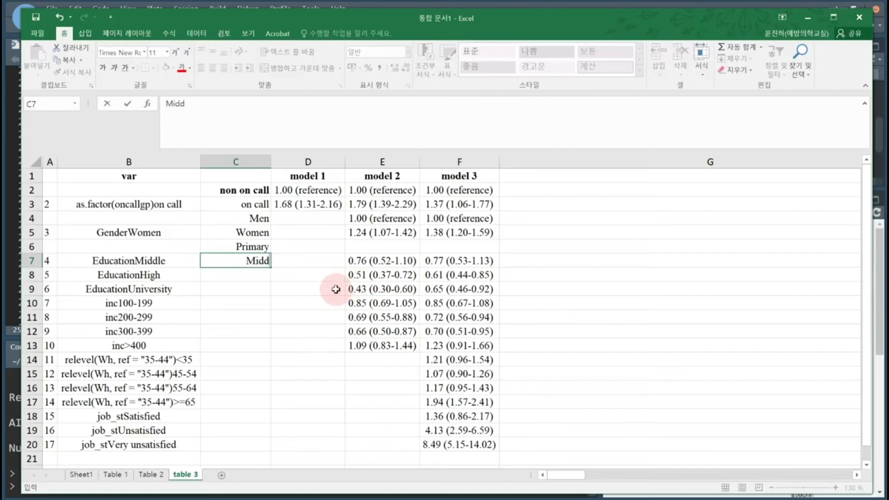
pyautogui.write('le')
pyautogui.press('Return')
pyautogui.write('High')
pyautogui.press('Return')
pyautogui.write('Universi')
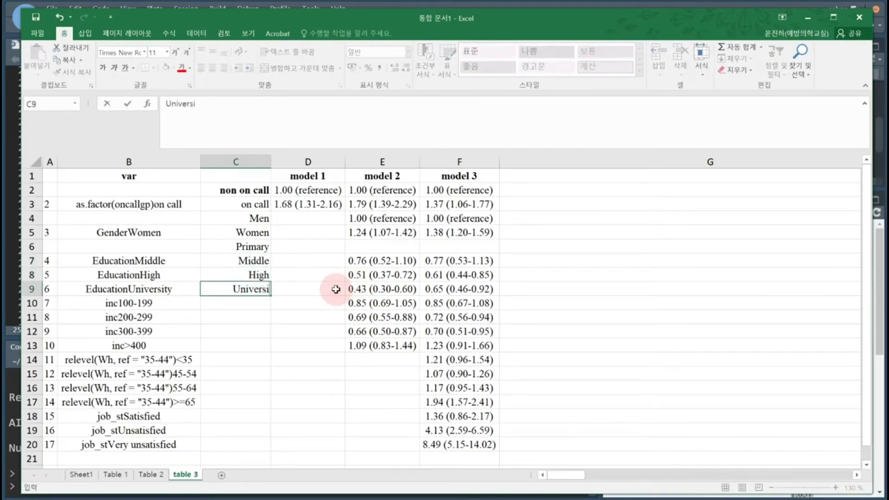
pyautogui.write('ty')
pyautogui.press('Return')
# Step: Copy 1.00 (reference) from E2 into the Primary row for model 2 and model 3
pyautogui.click(381, 190)
pyautogui.hotkey('ctrl', 'c')
pyautogui.click(382, 246)
pyautogui.hotkey('ctrl', 'v')
pyautogui.click(459, 248)
pyautogui.hotkey('ctrl', 'v')
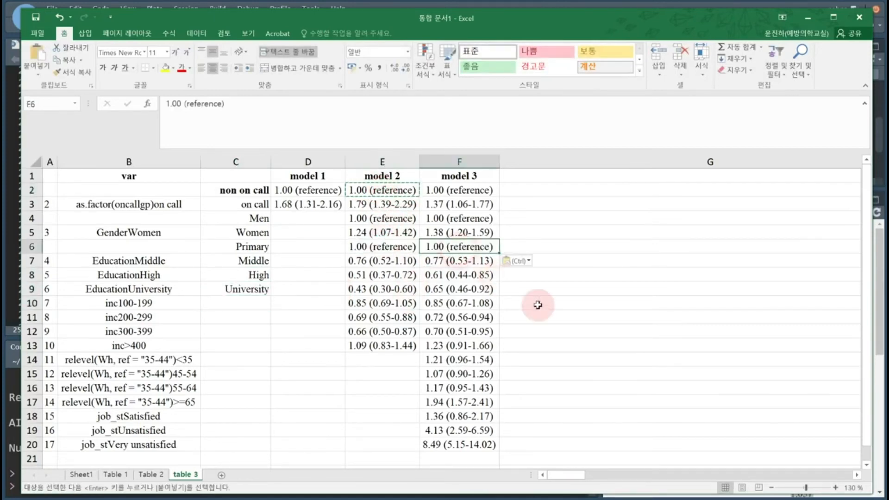
# Step: Insert a blank row above inc100-199 for the income reference category
pyautogui.click(32, 303)
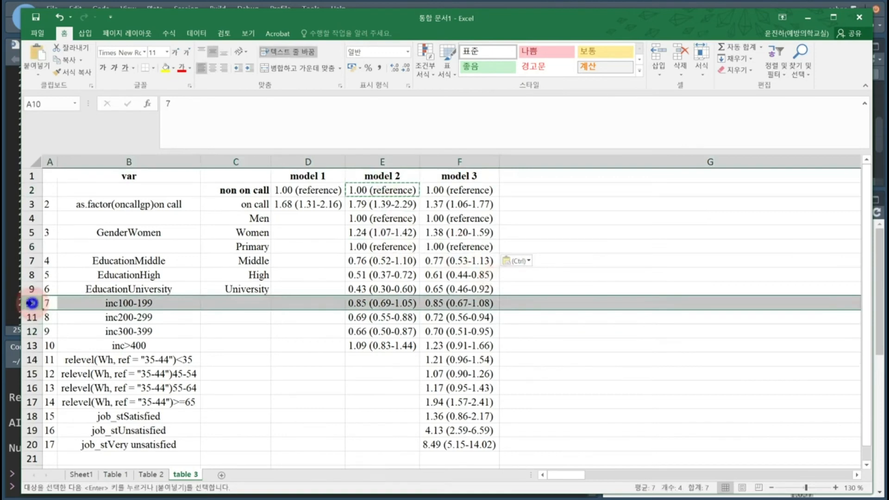
pyautogui.hotkey('ctrl', '+')
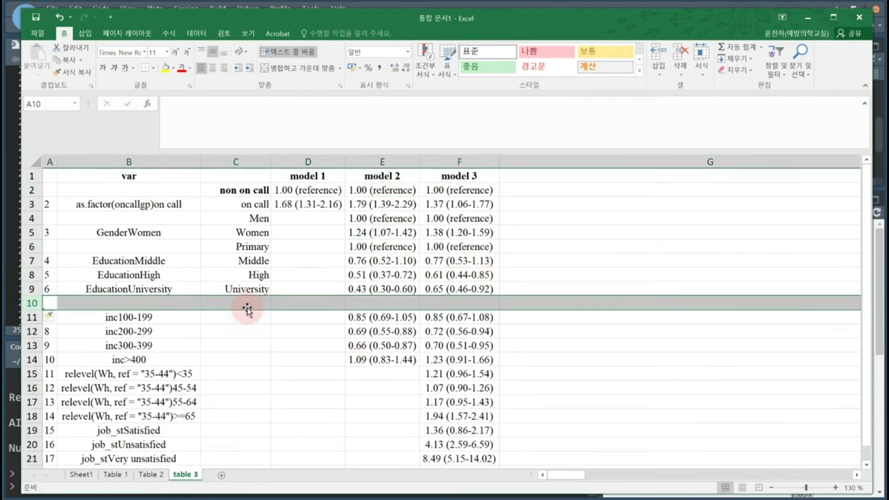
pyautogui.write('<10')
pyautogui.press('Escape')
# Step: Label the income rows <100, 100-199, 200-299, 300-399 and >400 in cells C10:C14
pyautogui.click(247, 308)
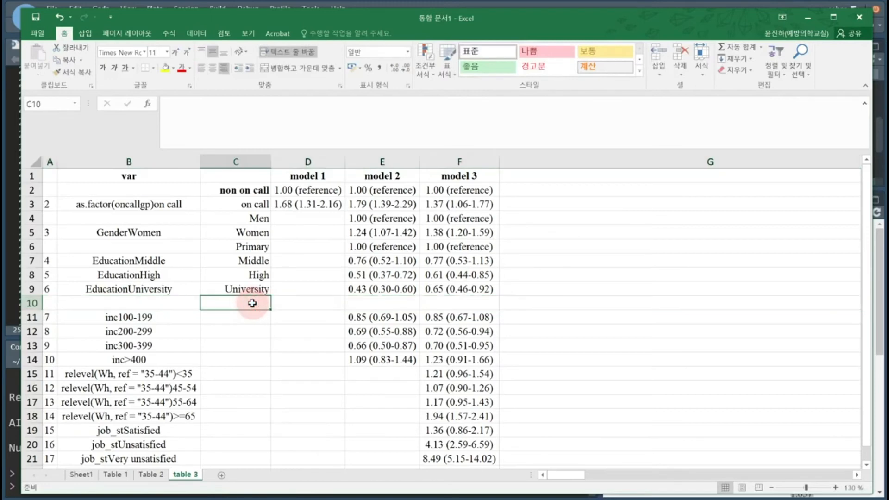
pyautogui.write('<1')
pyautogui.press('Return')
pyautogui.write('100')
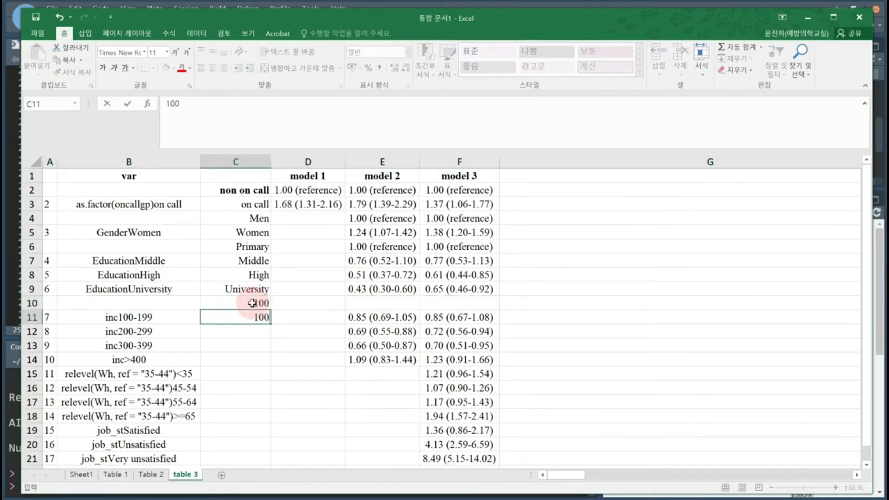
pyautogui.write('-199')
pyautogui.press('Return')
pyautogui.write('200-')
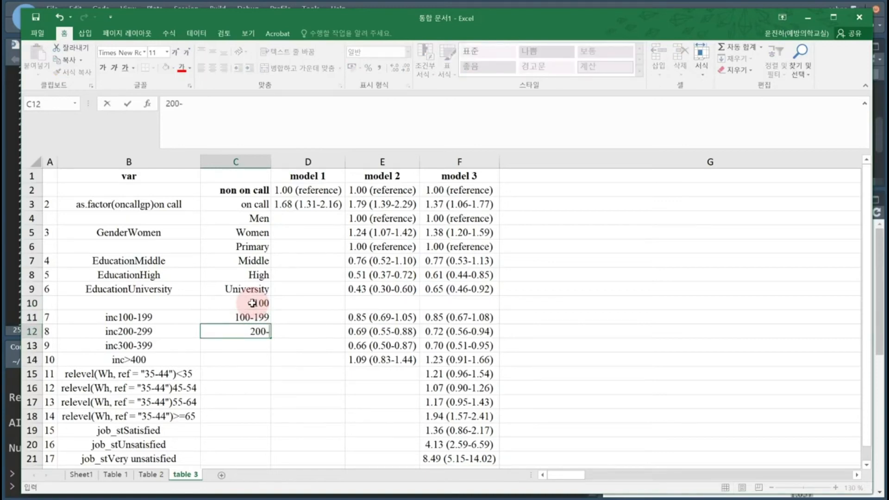
pyautogui.write('299')
pyautogui.press('Return')
pyautogui.write('300-')
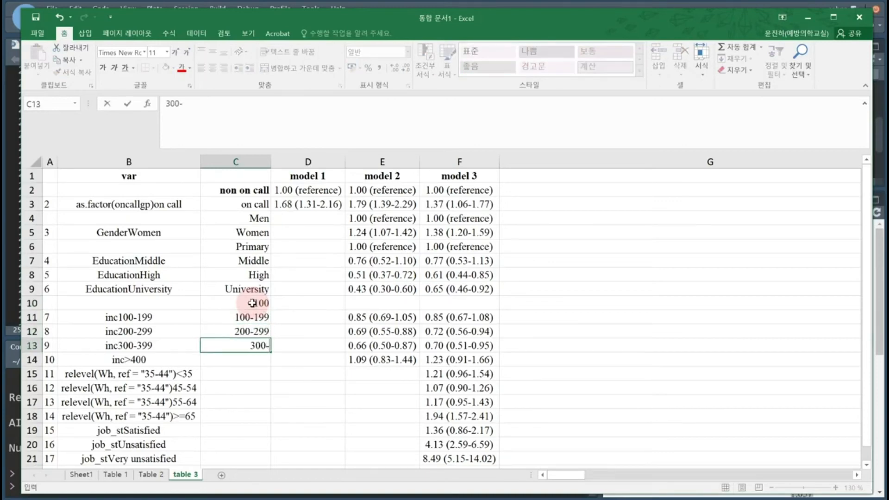
pyautogui.press('Return')
pyautogui.write('>400')
pyautogui.press('Return')
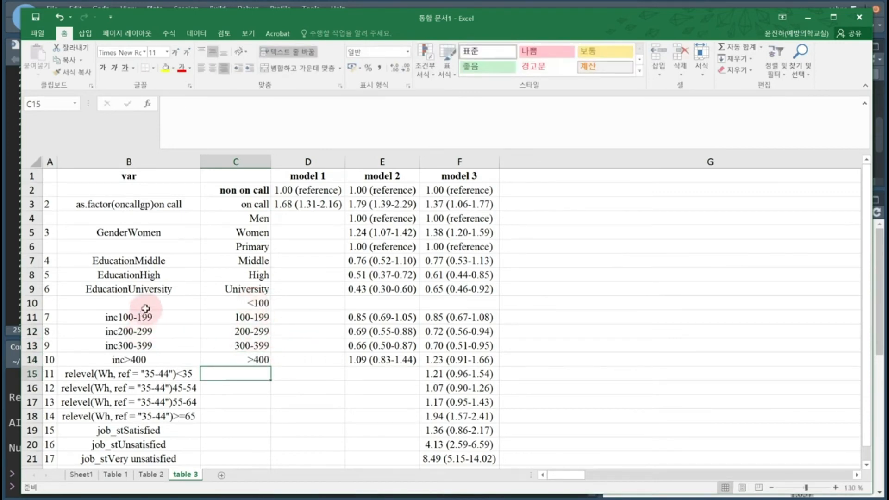
# Step: Insert a blank row between the <35 and 45-54 working-hours rows for the 35-44 reference category
pyautogui.click(139, 232)
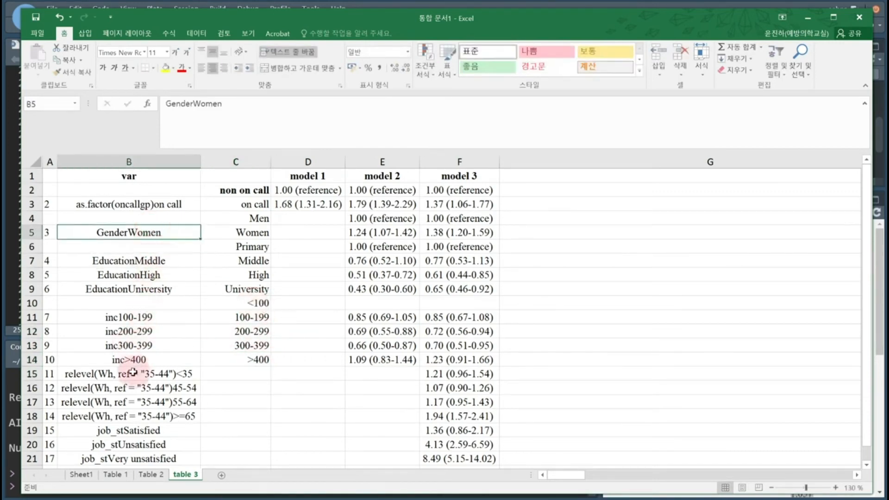
pyautogui.click(115, 373)
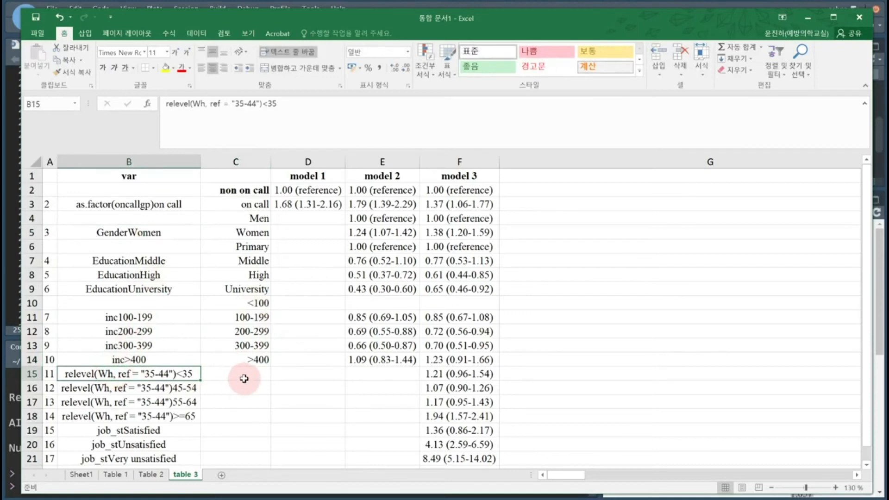
pyautogui.click(33, 388)
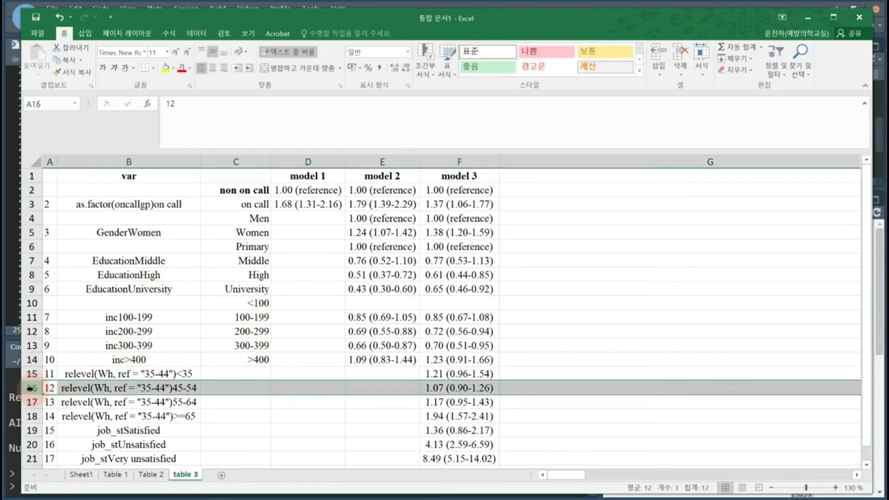
pyautogui.hotkey('ctrl', 'shift', '=')
# Step: Label the working-hours rows <35, 35-44, 45-54, 55-64 and >=65 in cells C15:C19
pyautogui.click(236, 377)
pyautogui.scroll(-1, 278, 387)
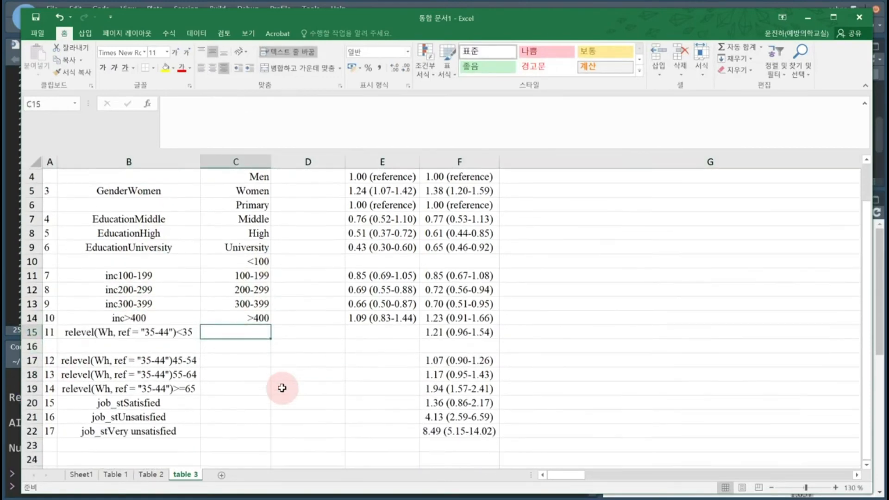
pyautogui.write('<')
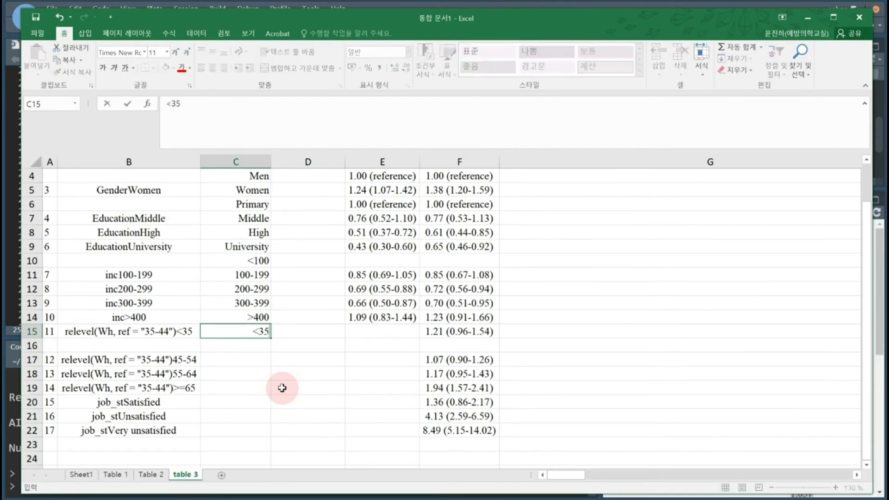
pyautogui.write('35')
pyautogui.press('Return')
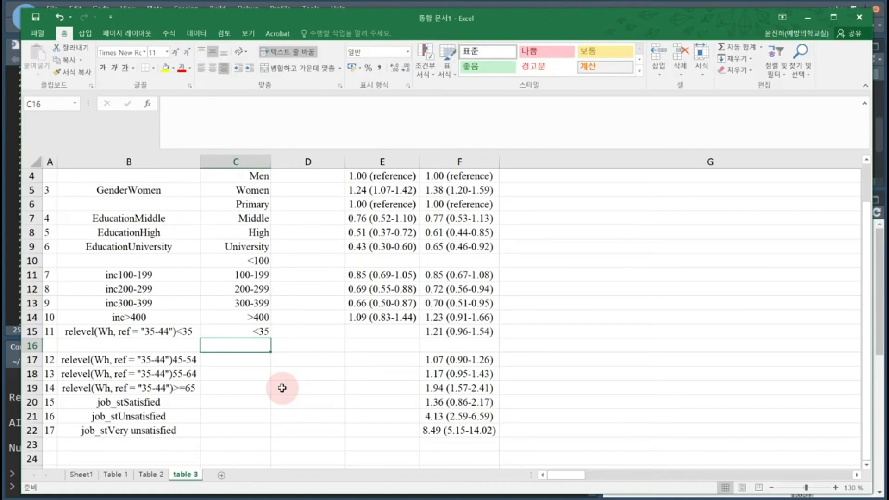
pyautogui.write('44')
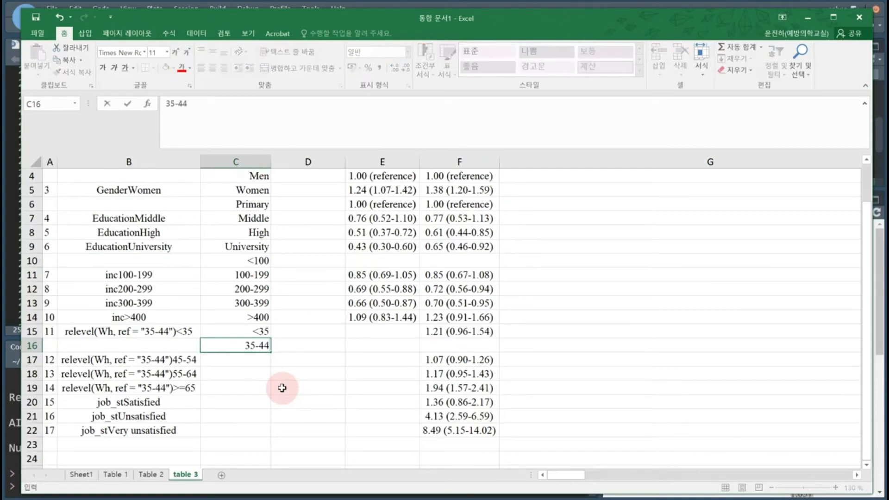
pyautogui.press('Return')
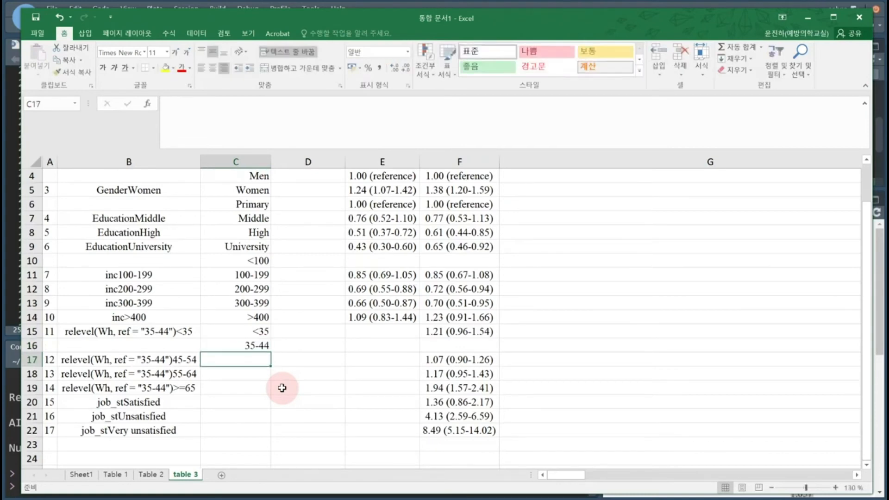
pyautogui.write('45-54')
pyautogui.press('Return')
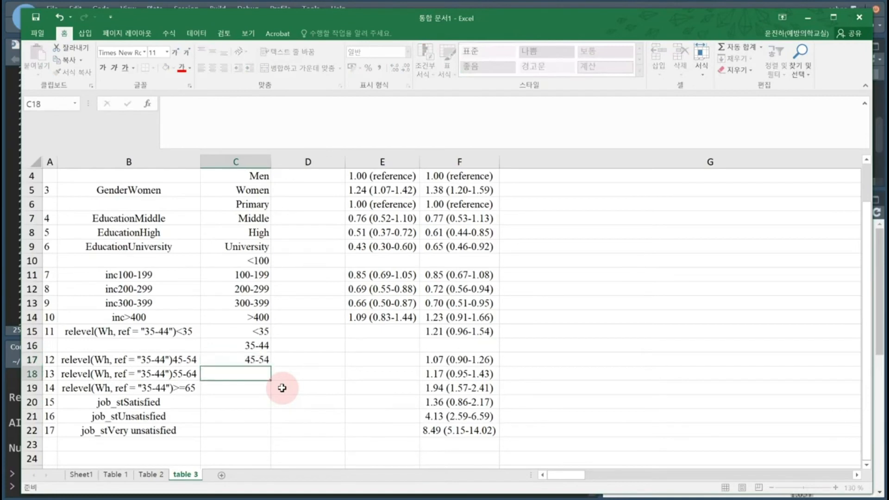
pyautogui.write('55-64')
pyautogui.press('Return')
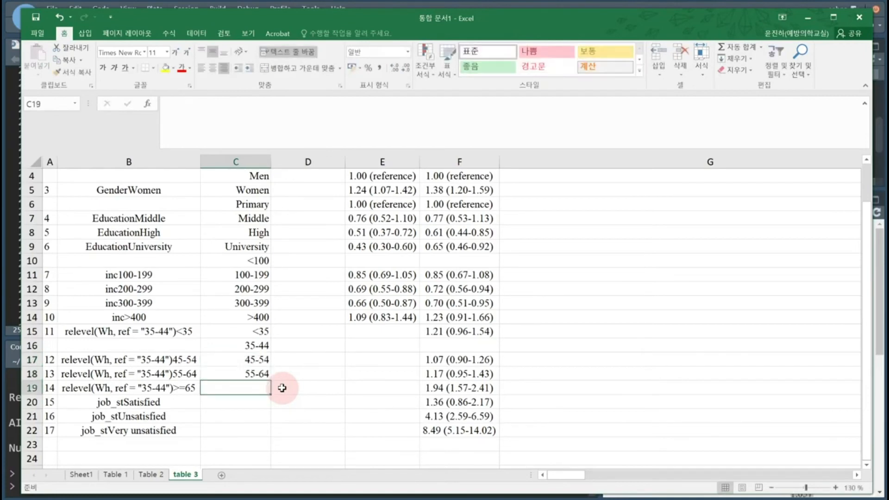
pyautogui.write('>')
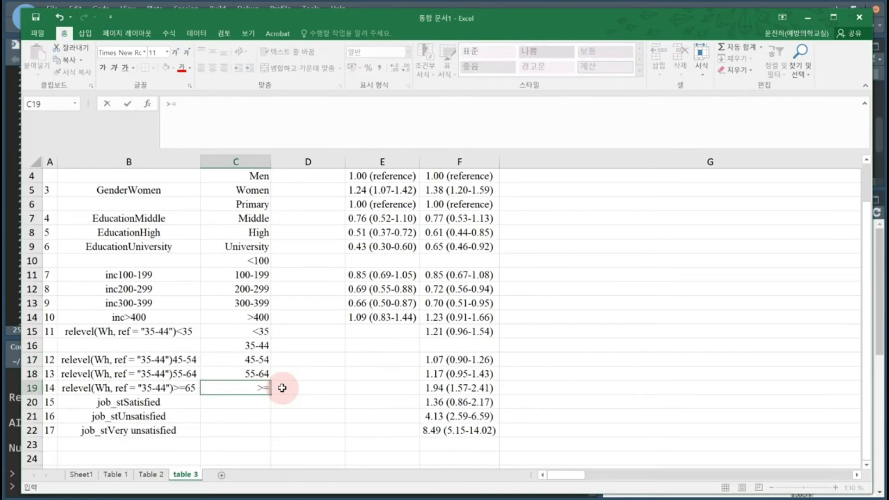
pyautogui.write('=65')
pyautogui.press('Return')
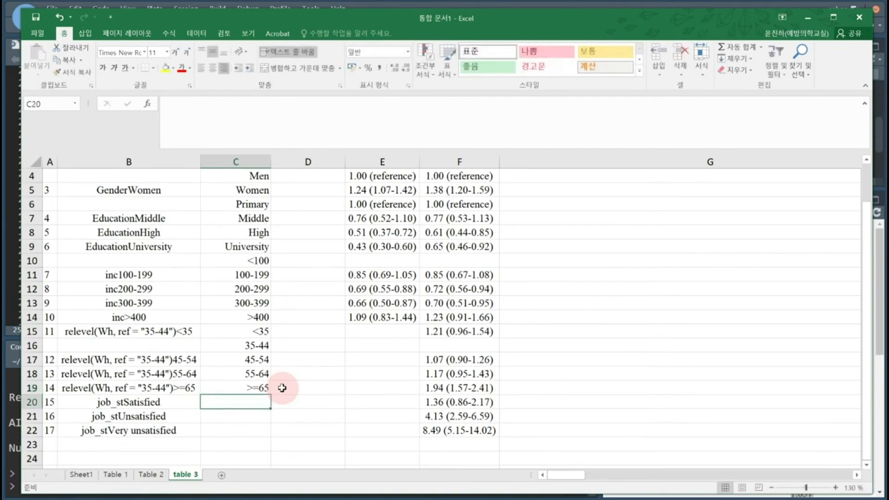
pyautogui.scroll(-1, 266, 388)
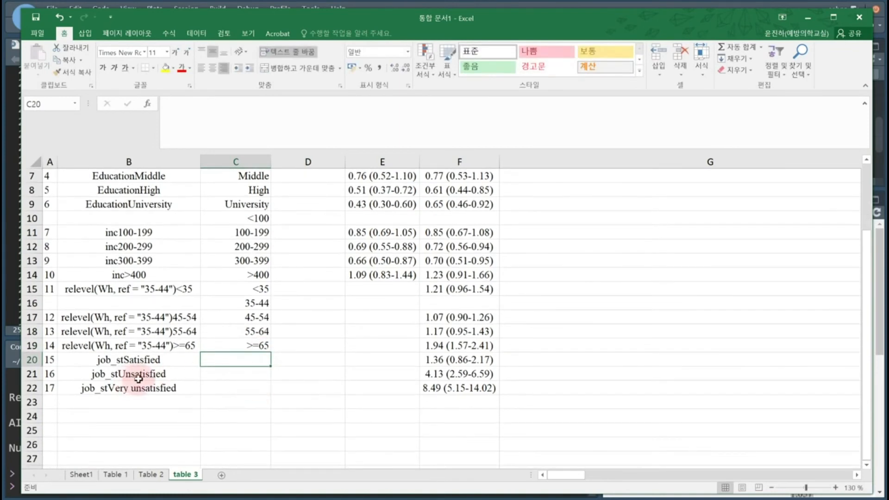
# Step: Insert a blank row above job_stSatisfied for the job-satisfaction reference category
pyautogui.click(155, 364)
pyautogui.click(156, 371)
pyautogui.click(168, 383)
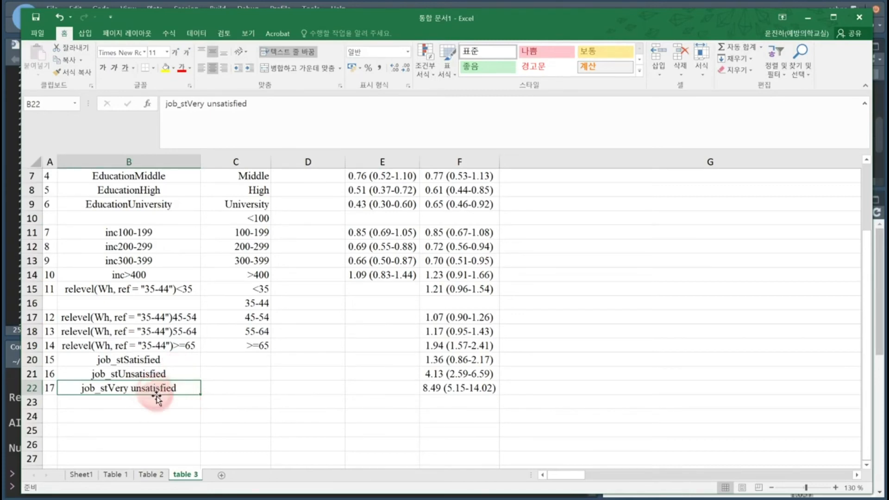
pyautogui.click(153, 360)
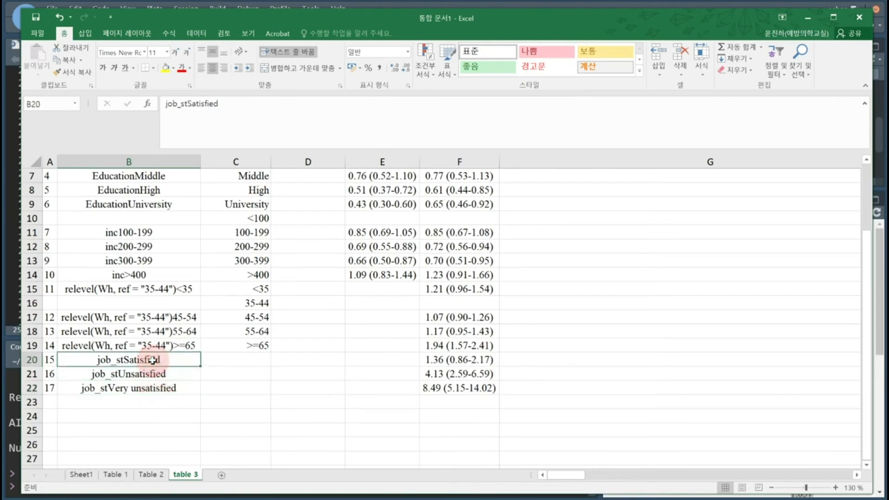
pyautogui.click(32, 360)
pyautogui.hotkey('ctrl', '+')
pyautogui.click(292, 426)
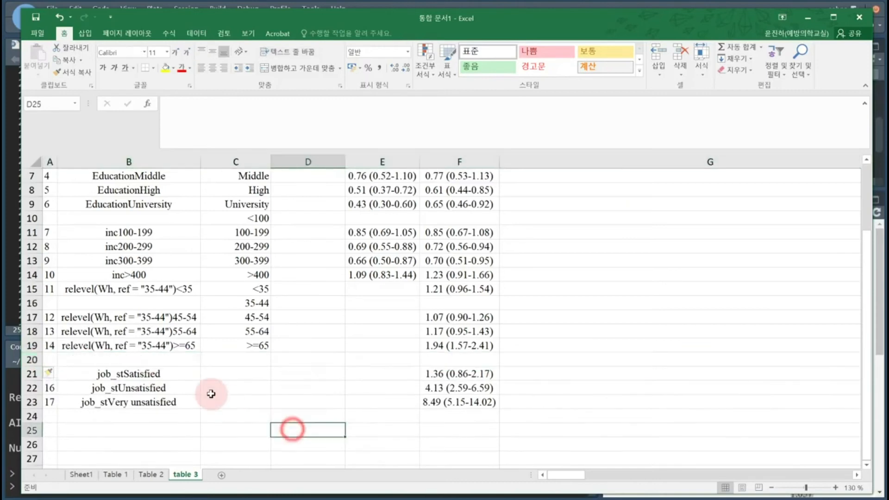
# Step: Label the job-satisfaction rows Very Satistfied, Satisfied, UnSatisfied and Very Unsatisfied in cells C20:C23, and widen column C to fit them
pyautogui.click(249, 362)
pyautogui.write('Very Sa')
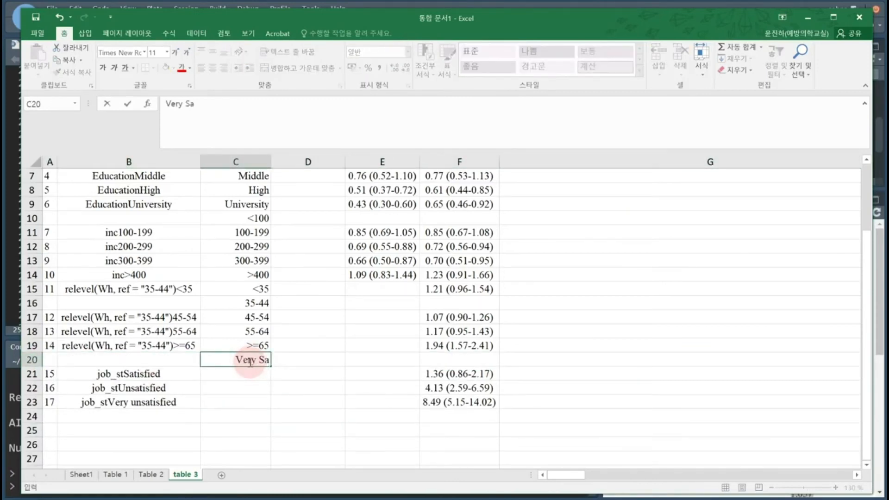
pyautogui.write('tisfied')
pyautogui.press('Return')
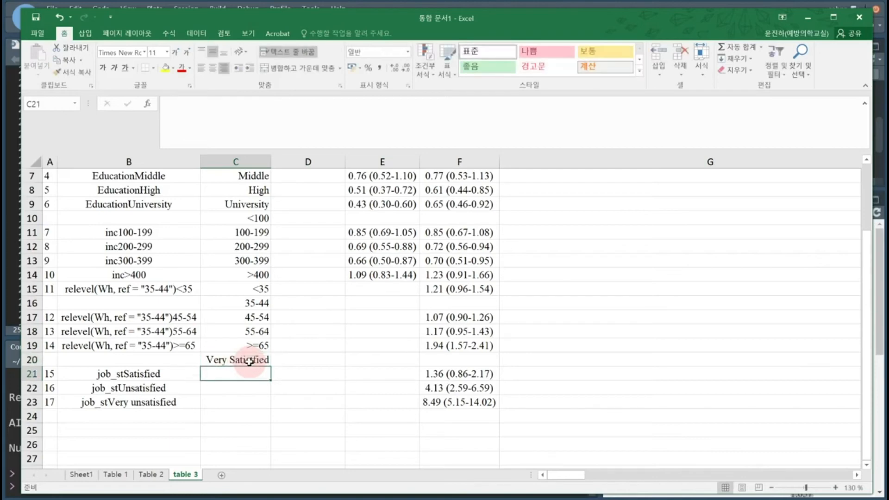
pyautogui.write('Un')
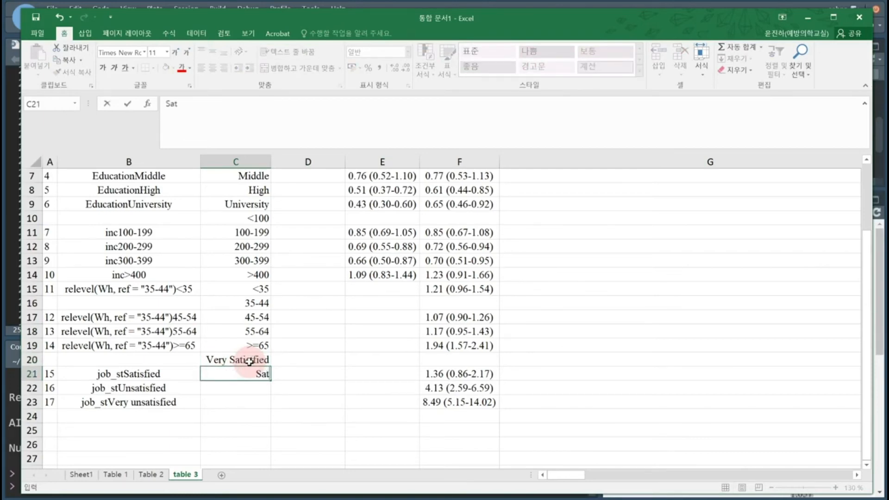
pyautogui.write('U')
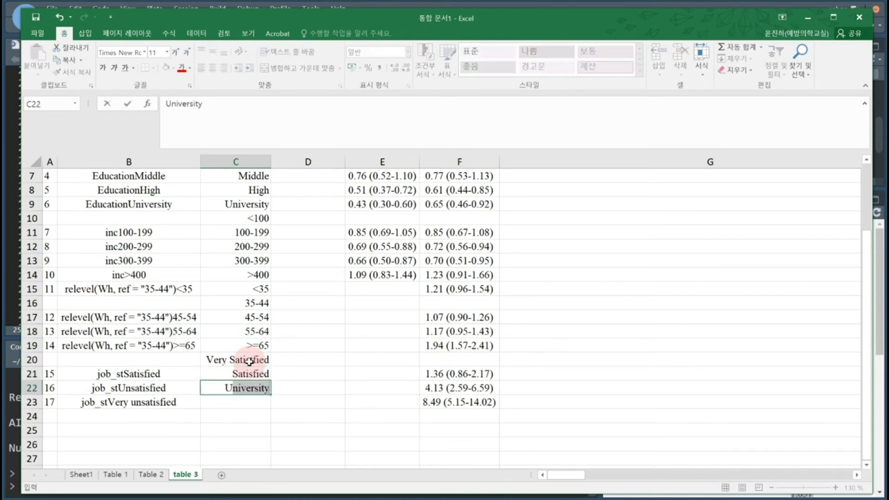
pyautogui.write('nSatisfied')
pyautogui.press('Return')
pyautogui.write('Very U')
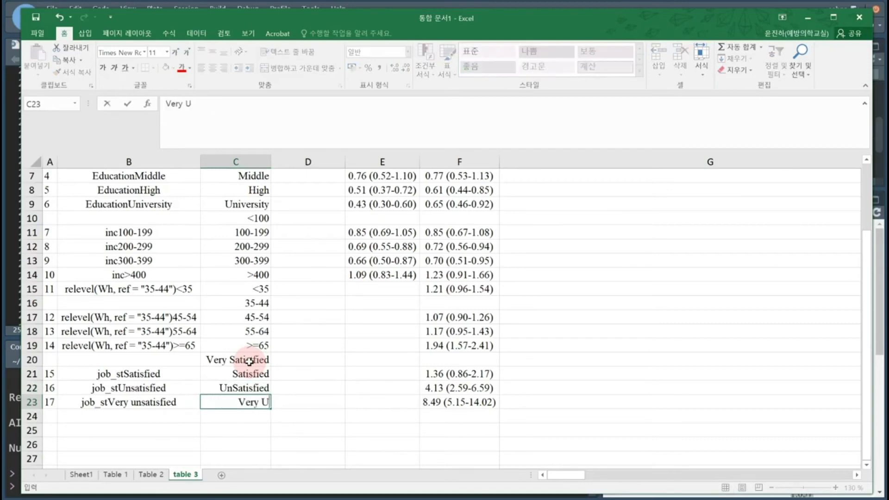
pyautogui.write('nsatisfied')
pyautogui.press('Return')
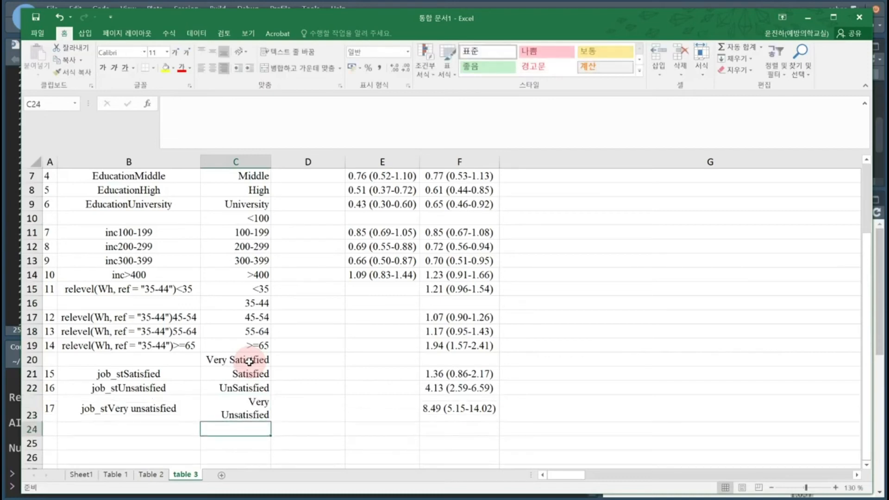
pyautogui.moveTo(271, 162); pyautogui.dragTo(304, 162)
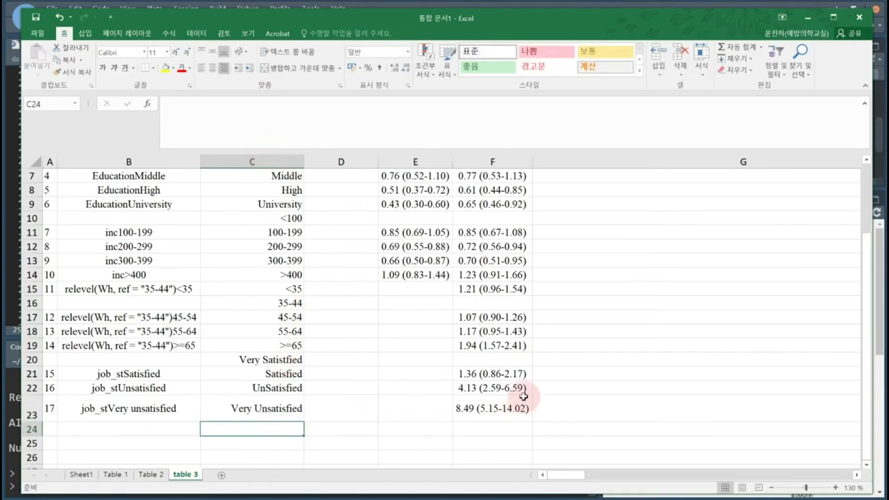
# Step: Copy the 1.00 (reference) entry from E4 into cells E10, F10, F16 and F20
pyautogui.scroll(2, 399, 247)
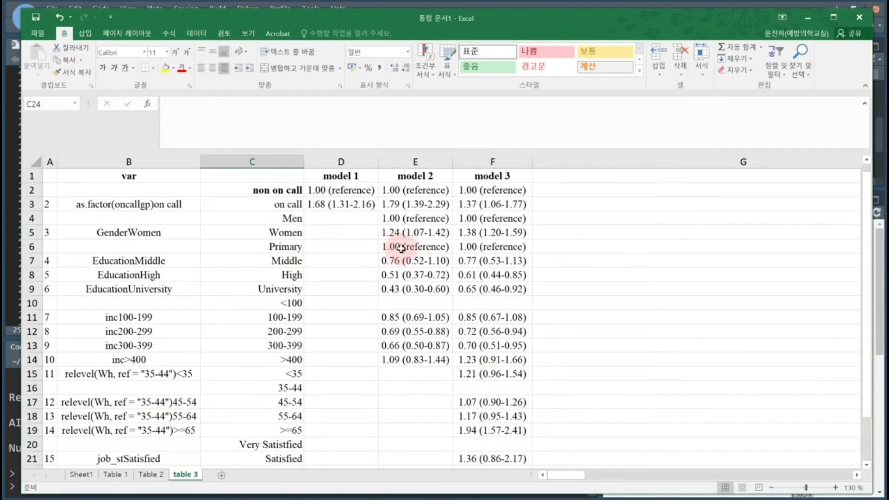
pyautogui.click(404, 218)
pyautogui.hotkey('ctrl', 'c')
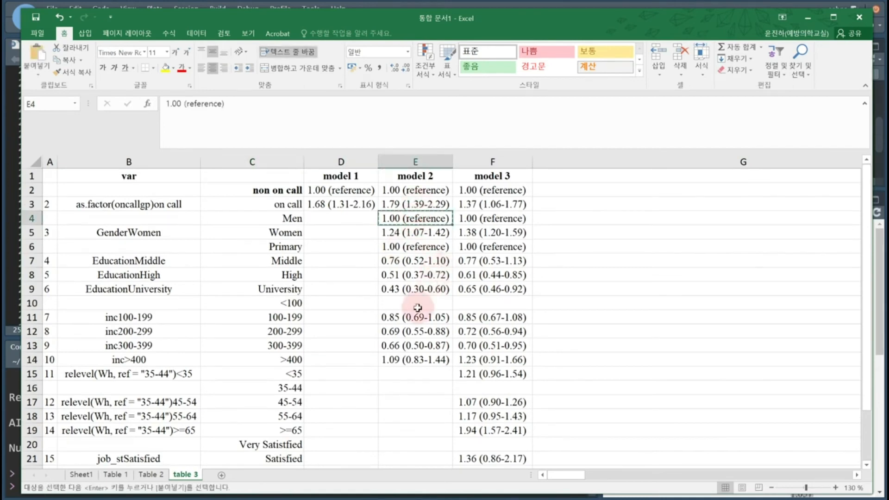
pyautogui.click(417, 308)
pyautogui.hotkey('ctrl', 'v')
pyautogui.click(496, 305)
pyautogui.hotkey('ctrl', 'v')
pyautogui.click(498, 387)
pyautogui.hotkey('ctrl', 'v')
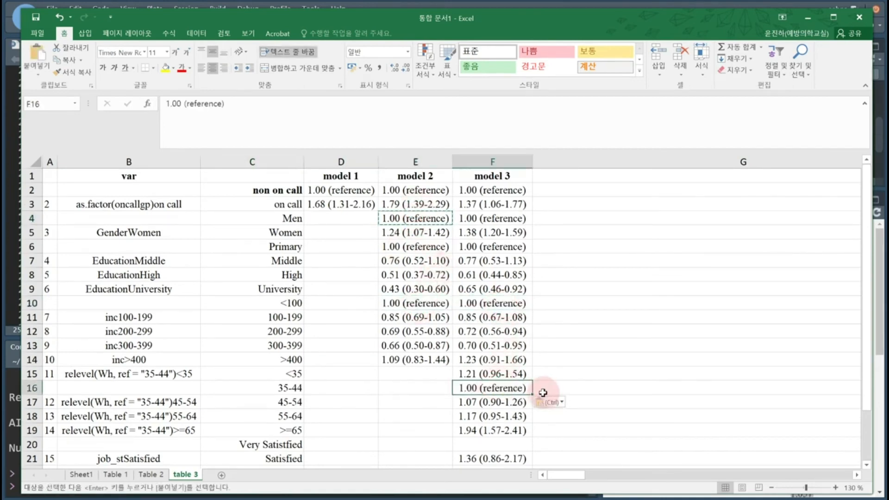
pyautogui.scroll(-1, 543, 392)
pyautogui.click(519, 402)
pyautogui.hotkey('ctrl', 'v')
pyautogui.scroll(-1, 549, 403)
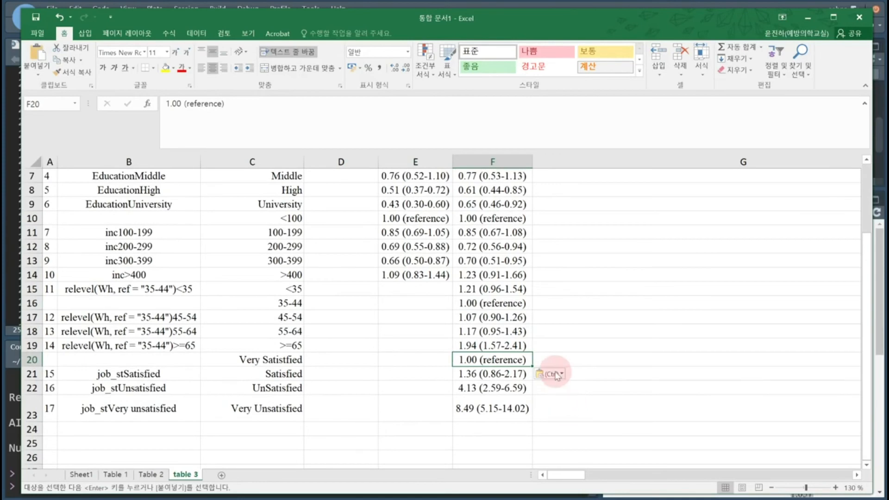
# Step: Auto-fit the width of the model 3 column
pyautogui.hotkey('ctrl', 'a')
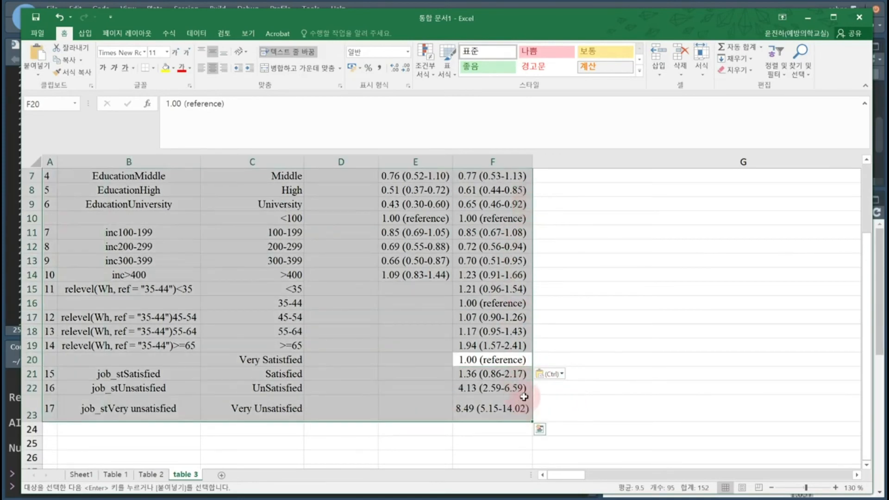
pyautogui.doubleClick(533, 155)
pyautogui.click(572, 328)
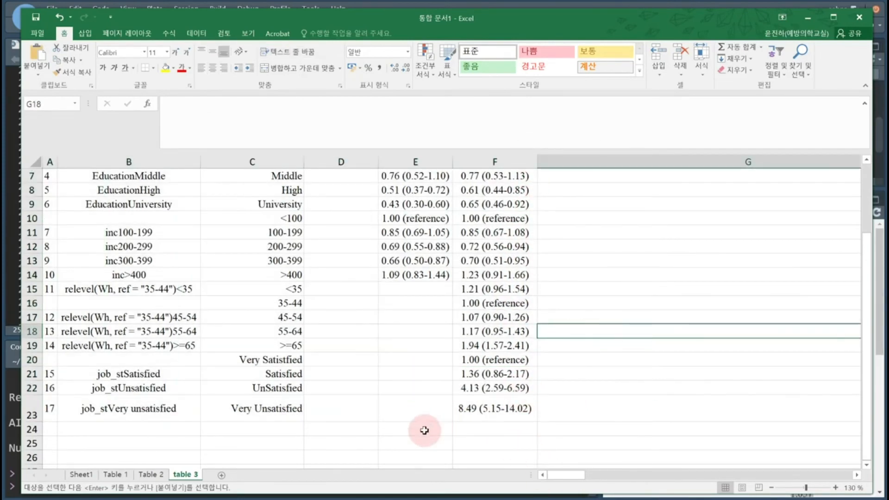
# Step: Clear all the raw variable names from column B
pyautogui.scroll(2, 423, 424)
pyautogui.click(162, 160)
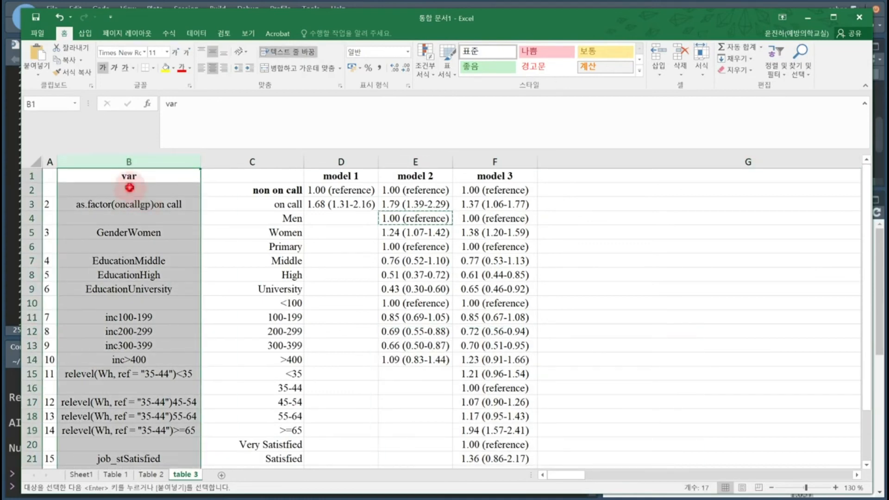
pyautogui.click(130, 187)
pyautogui.click(132, 161)
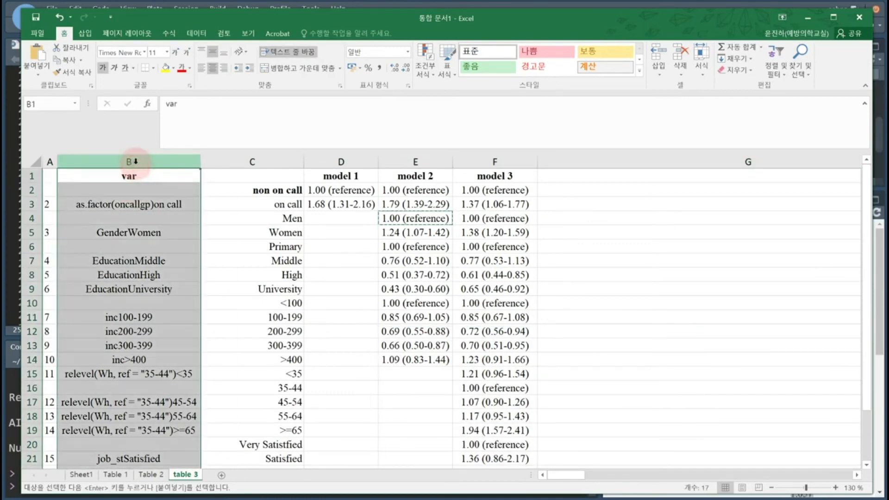
pyautogui.press('Delete')
pyautogui.click(234, 248)
# Step: Enter the variable headings On call in B3 and Gender in B5
pyautogui.click(171, 205)
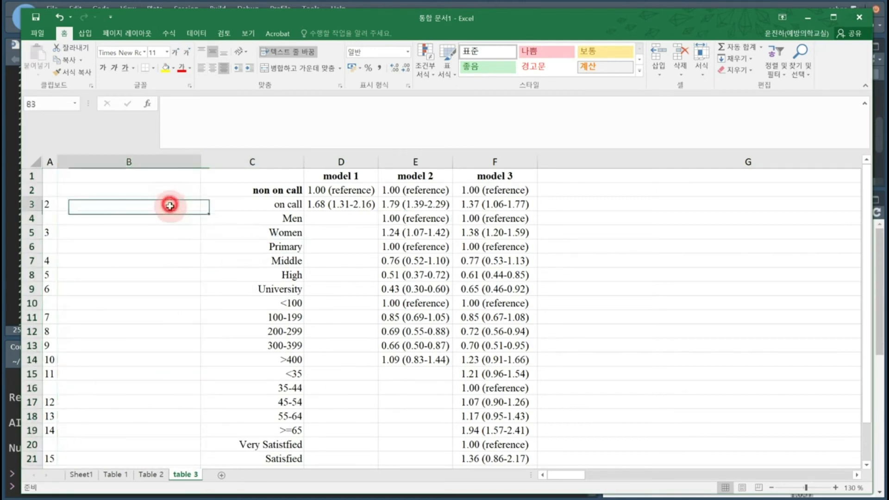
pyautogui.write('On')
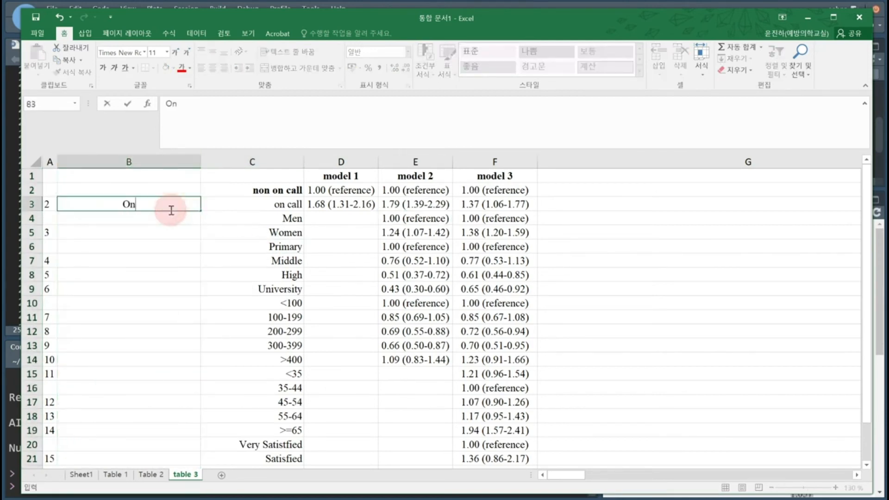
pyautogui.press('Return')
pyautogui.press('Return')
pyautogui.write('Gen')
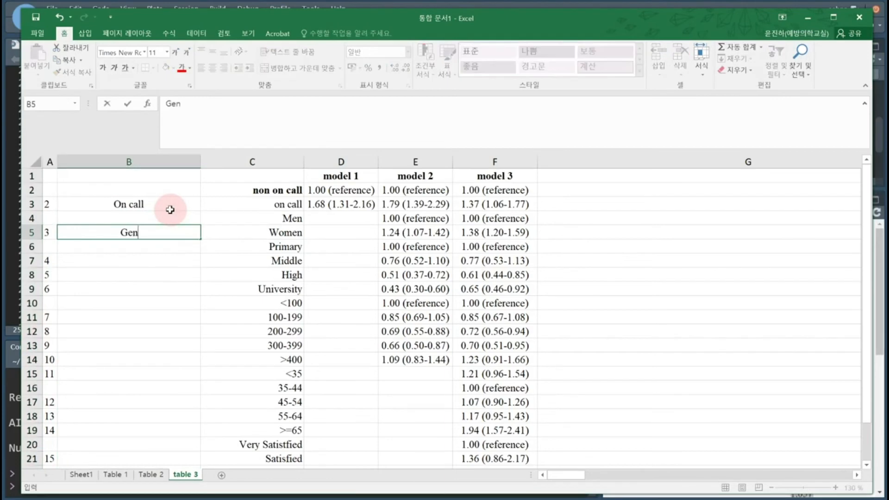
pyautogui.press('Return')
pyautogui.press('Return')
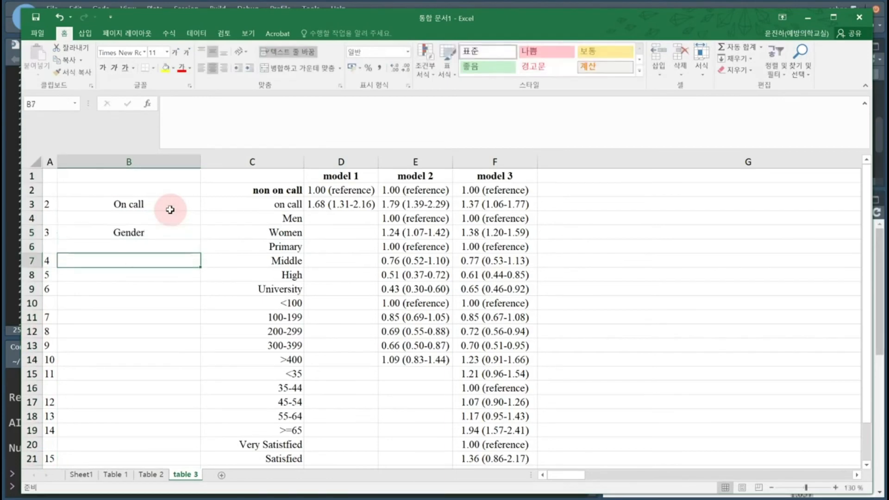
# Step: Enter the variable headings Education in B7 and Income in B10
pyautogui.write('Ed')
pyautogui.press('Return')
pyautogui.press('Return')
pyautogui.press('Return')
pyautogui.press('Return')
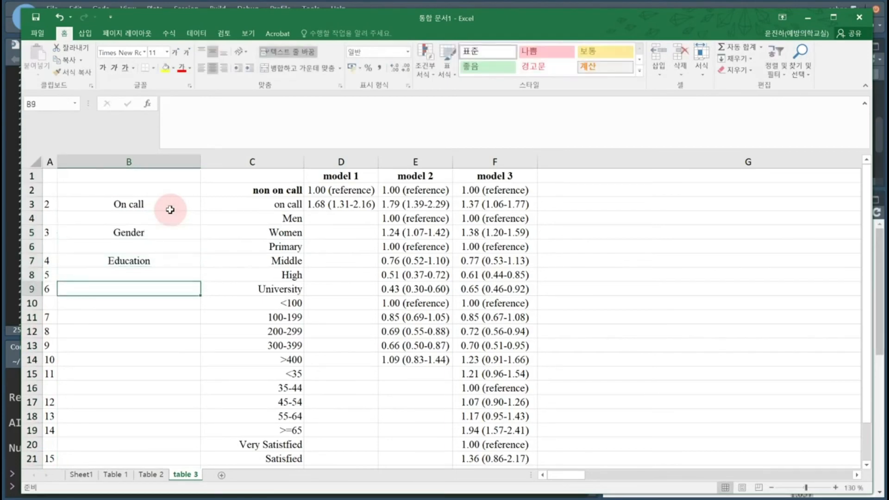
pyautogui.press('Up')
pyautogui.write('In')
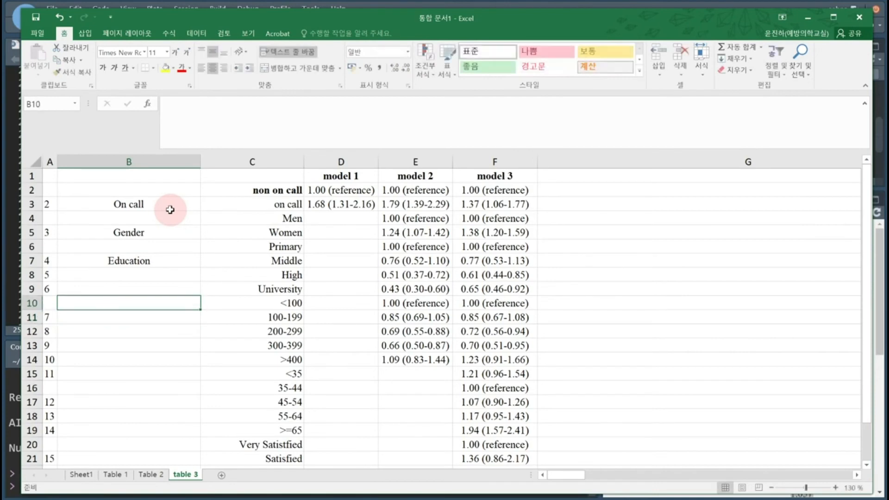
pyautogui.press('Return')
pyautogui.press('Return')
pyautogui.press('Return')
pyautogui.press('Return')
pyautogui.press('Return')
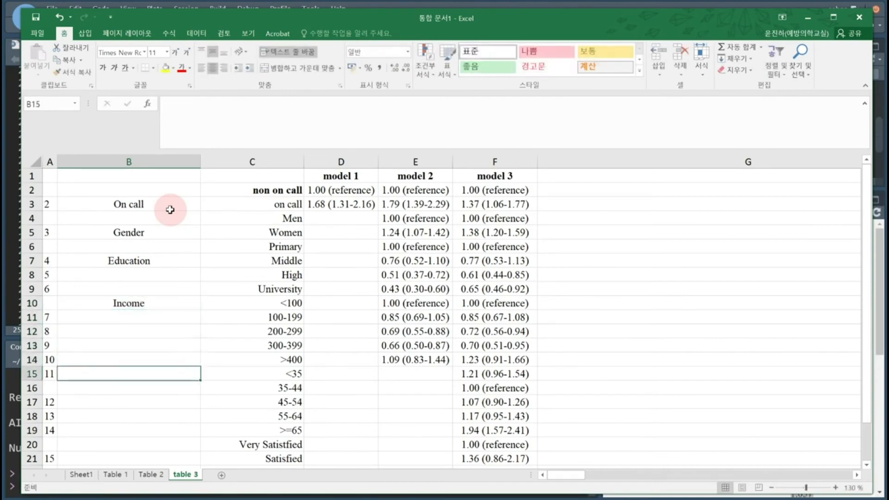
# Step: Enter the variable headings Working hours per week in B15 and Job satistification in B20
pyautogui.write('Working hour')
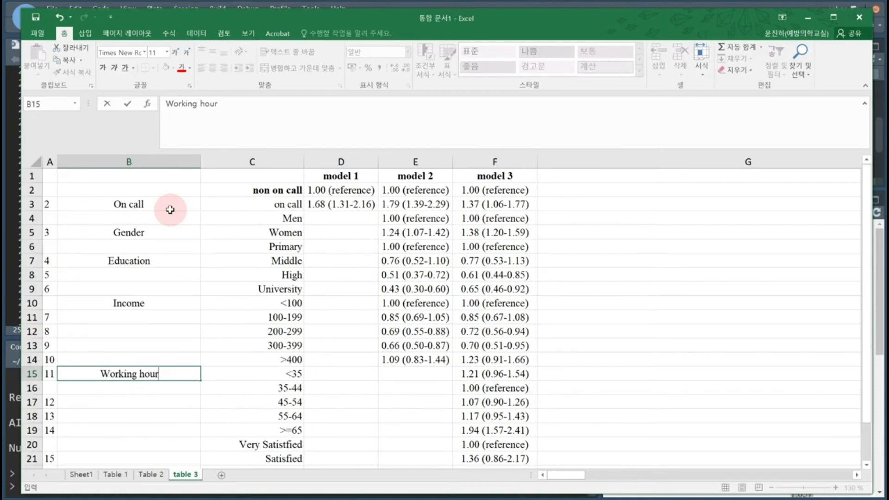
pyautogui.press('Return')
pyautogui.press('Return')
pyautogui.press('Return')
pyautogui.press('Return')
pyautogui.press('Return')
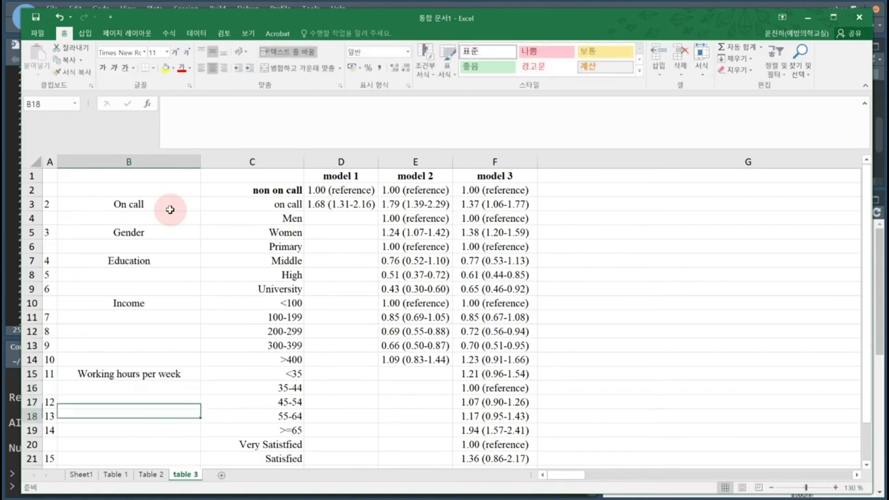
pyautogui.write('Jpob')
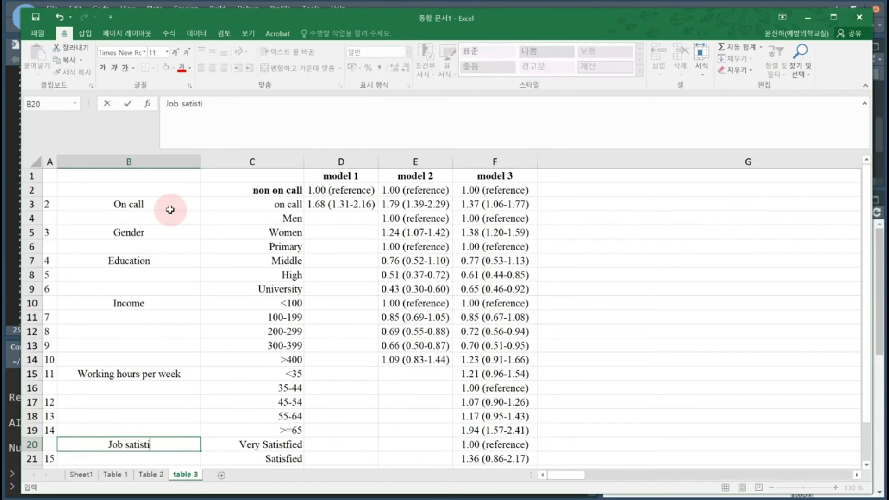
pyautogui.write('ion')
pyautogui.press('Return')
pyautogui.press('Return')
pyautogui.press('Return')
pyautogui.press('Return')
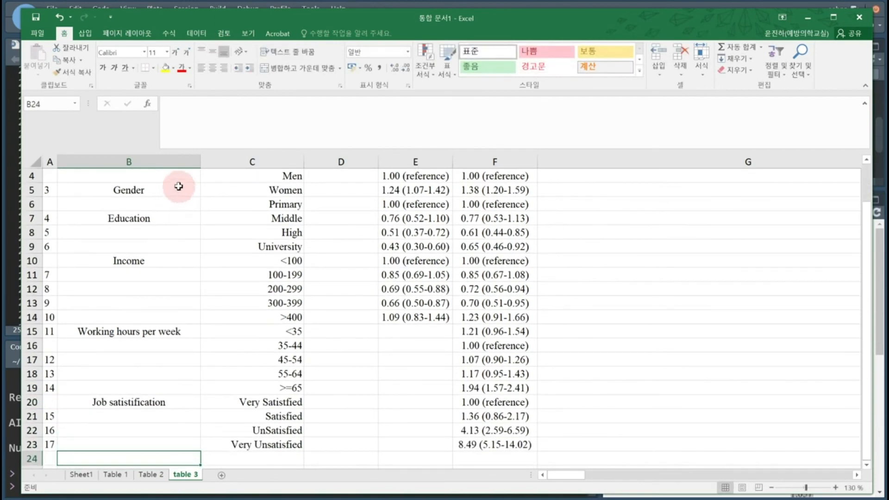
# Step: Adjust the width of column B and narrow column C so that its longest labels still fit
pyautogui.doubleClick(201, 162)
pyautogui.scroll(1, 220, 197)
pyautogui.moveTo(167, 162); pyautogui.dragTo(199, 163)
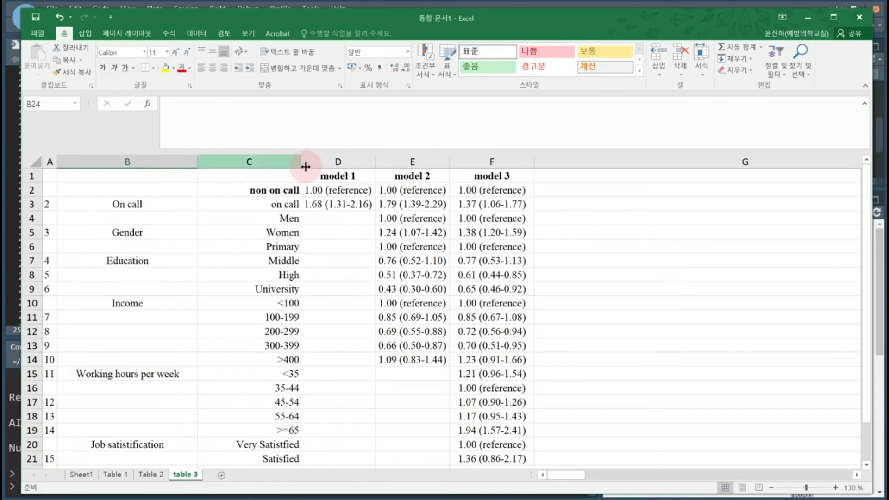
pyautogui.moveTo(301, 164); pyautogui.dragTo(262, 164)
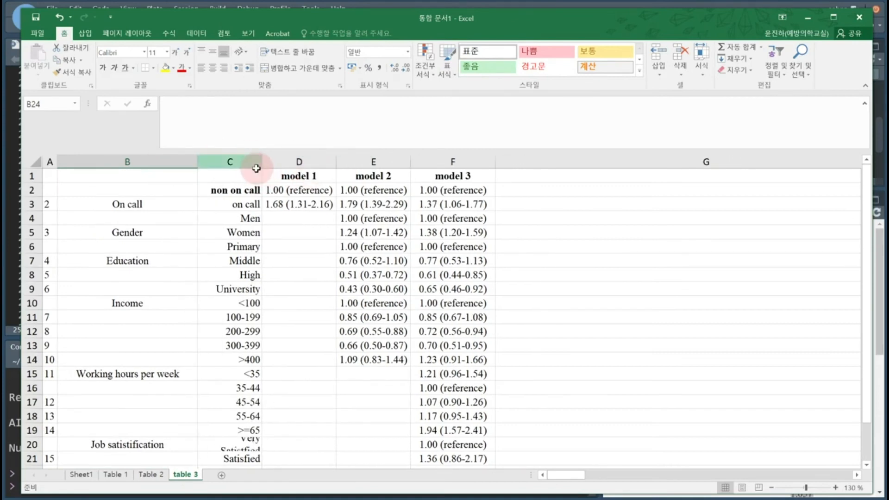
pyautogui.moveTo(259, 165); pyautogui.dragTo(283, 166)
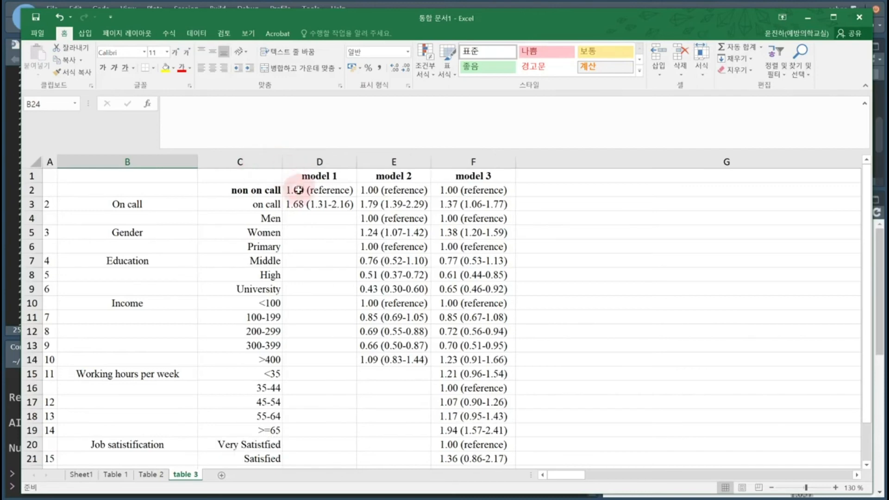
pyautogui.scroll(-1, 293, 224)
pyautogui.scroll(1, 159, 177)
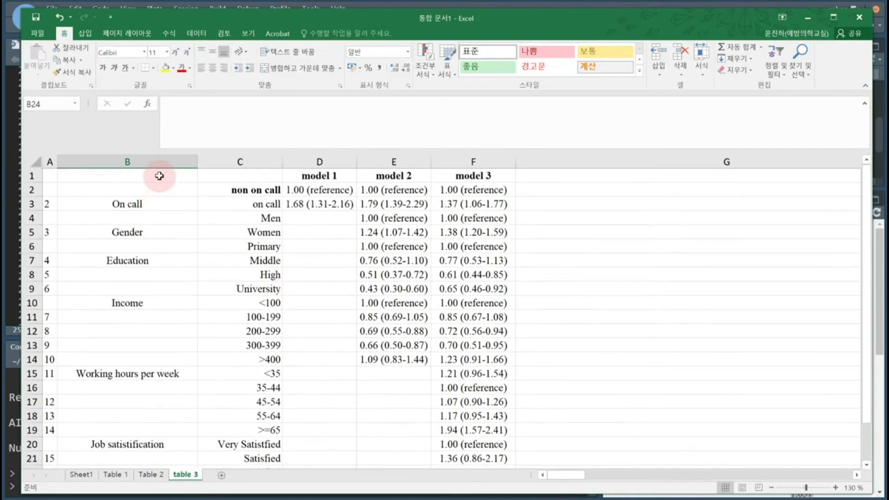
# Step: Right-align the variable headings in column B
pyautogui.click(164, 159)
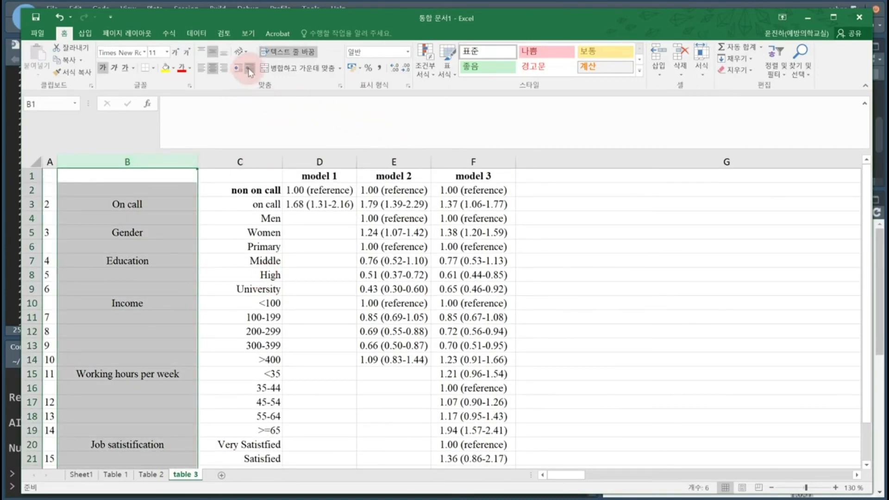
pyautogui.click(223, 68)
pyautogui.click(139, 246)
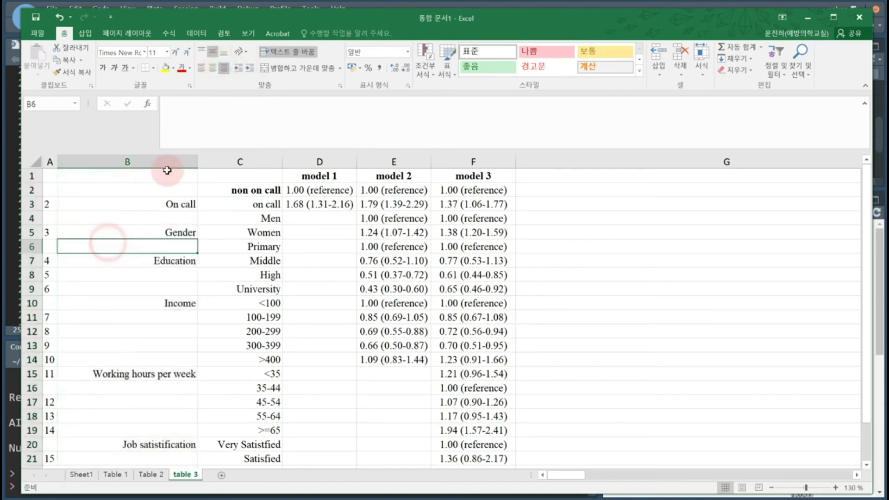
# Step: Narrow column B and fit all column widths of the sheet to their contents
pyautogui.moveTo(197, 162); pyautogui.dragTo(175, 163)
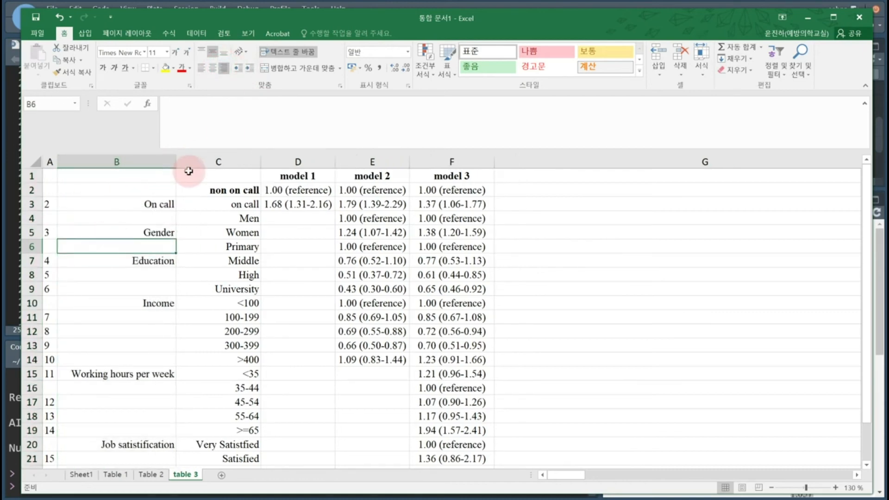
pyautogui.hotkey('ctrl', 'a')
pyautogui.doubleClick(175, 163)
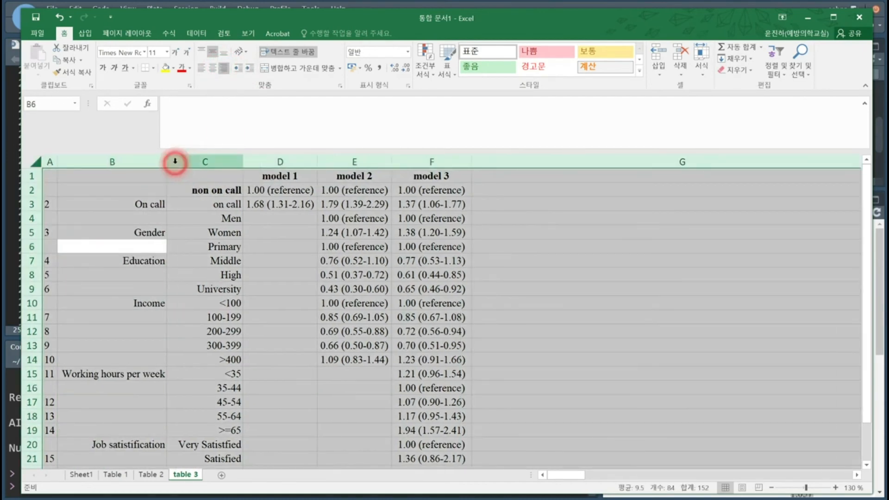
pyautogui.click(299, 415)
# Step: Delete column A with the row numbers from the table 3 sheet
pyautogui.click(50, 162)
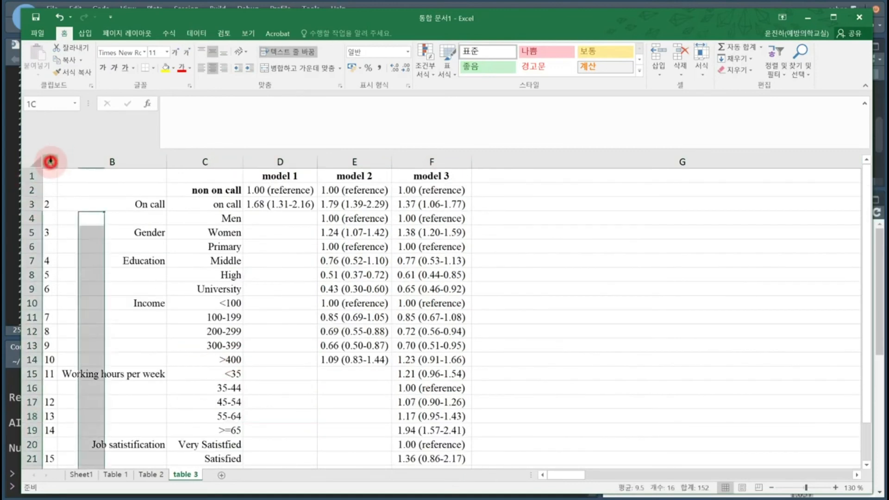
pyautogui.hotkey('ctrl', '-')
pyautogui.click(134, 232)
# Step: Remove the bold formatting from all cells of the sheet
pyautogui.click(215, 194)
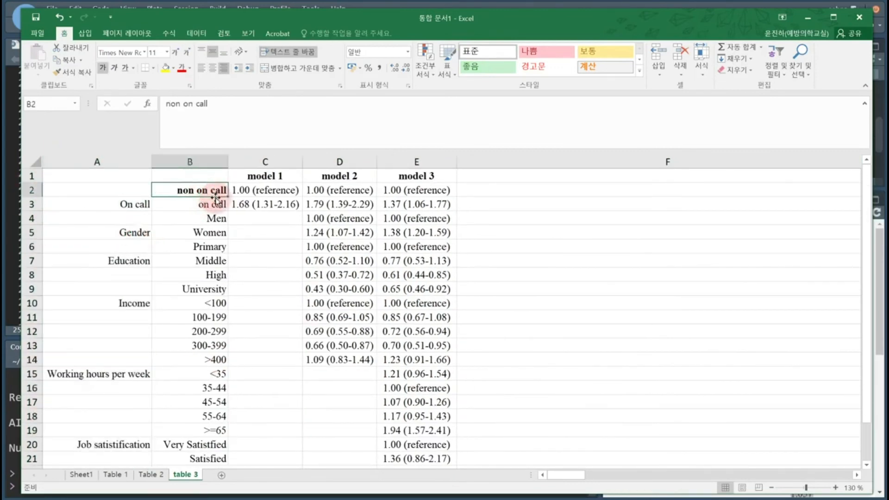
pyautogui.hotkey('ctrl', 'a')
pyautogui.click(104, 69)
pyautogui.click(146, 226)
# Step: Insert an empty row above the model headings
pyautogui.click(32, 176)
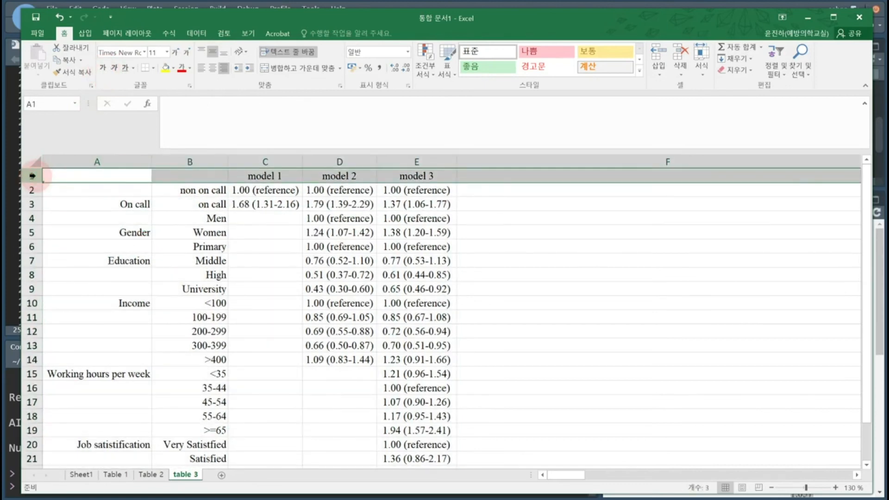
pyautogui.hotkey('ctrl', '+')
pyautogui.click(346, 302)
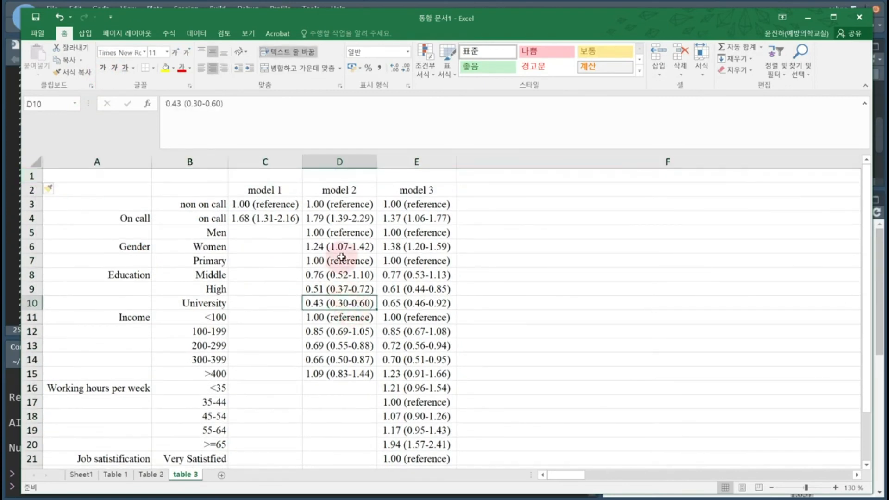
# Step: Add top and bottom borders to the model heading row across A2:E2
pyautogui.moveTo(59, 189); pyautogui.dragTo(379, 187)
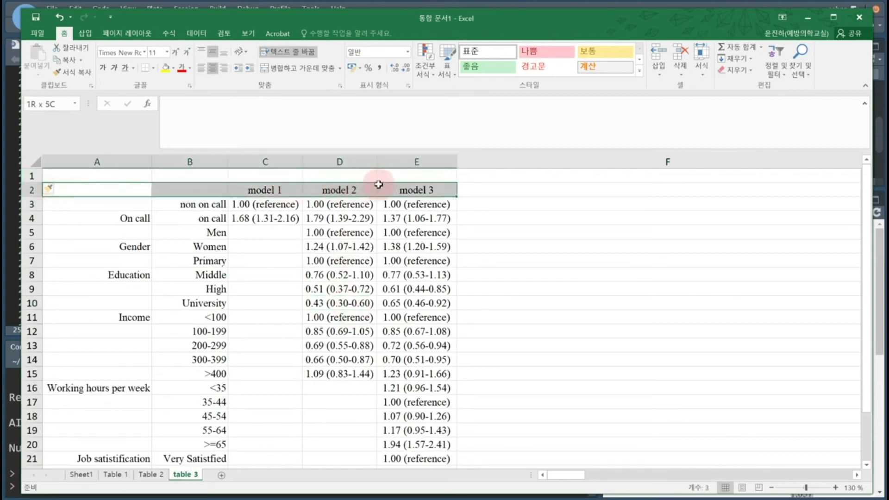
pyautogui.click(154, 69)
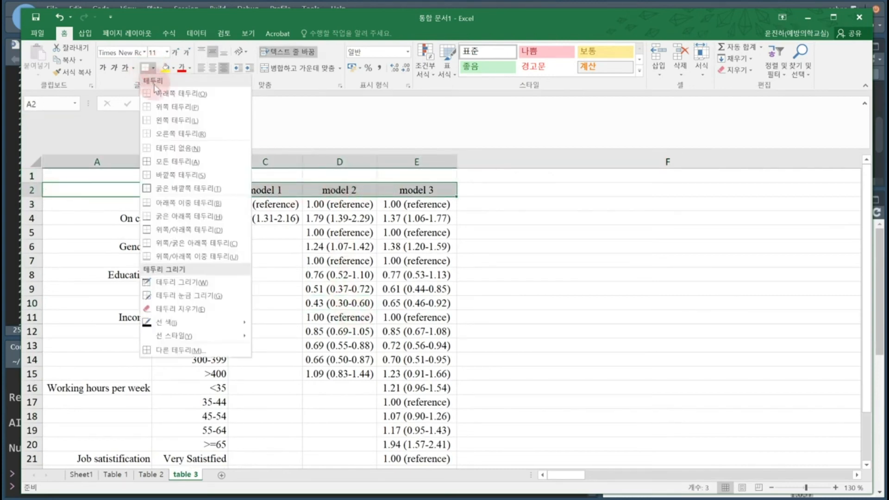
pyautogui.click(160, 93)
pyautogui.click(290, 316)
# Step: Add a bottom border below the Very Unsatisfied row that ends the table, across columns A to E
pyautogui.scroll(-2, 324, 347)
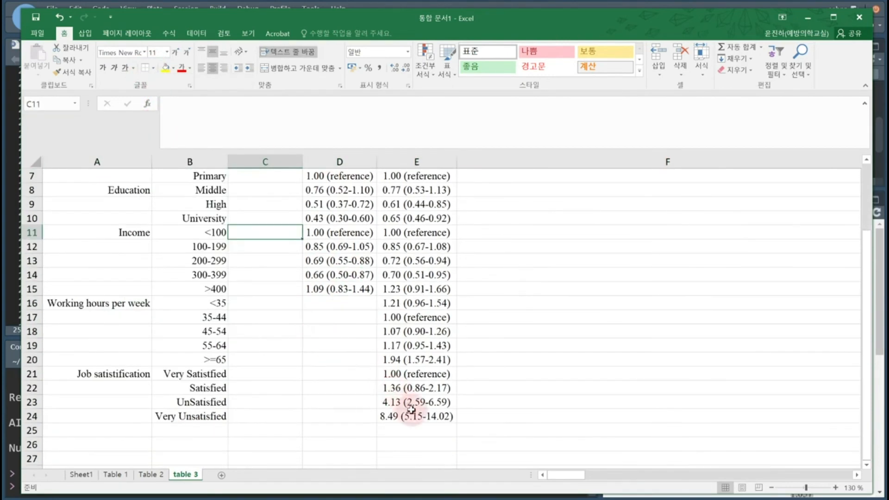
pyautogui.click(417, 417)
pyautogui.keyDown('shift'); pyautogui.click(58, 403); pyautogui.keyUp('shift')
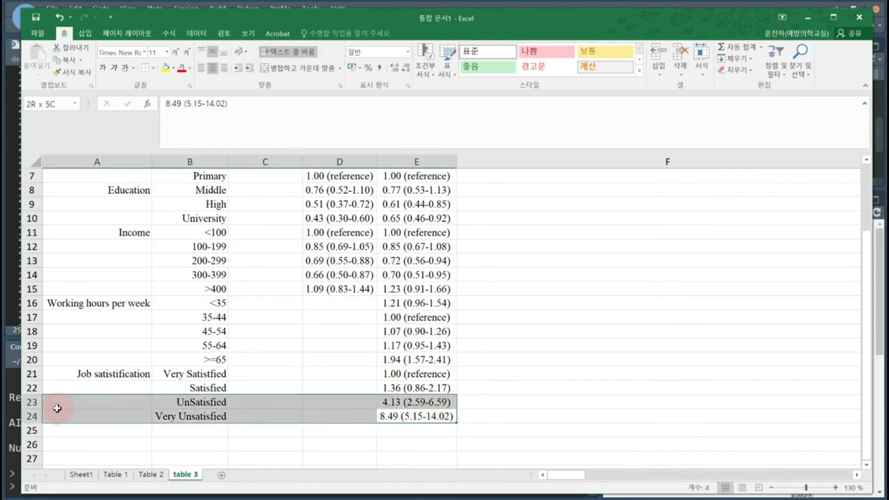
pyautogui.click(154, 68)
pyautogui.click(160, 106)
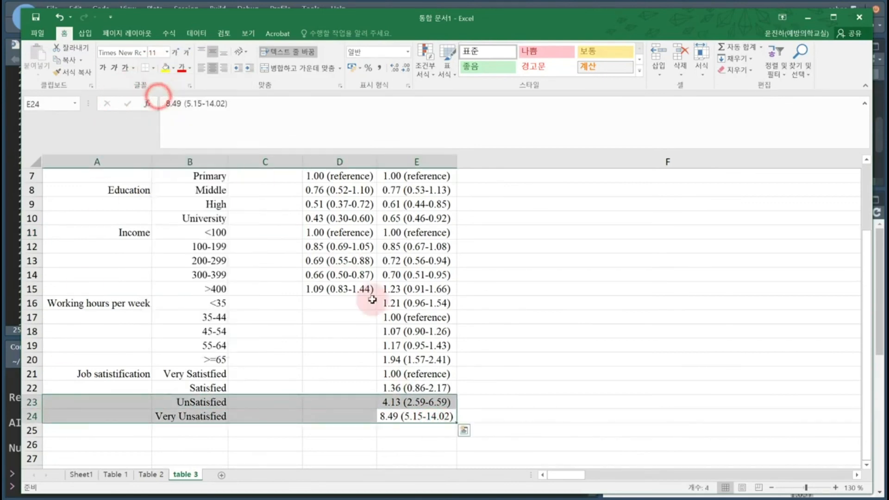
pyautogui.click(341, 317)
pyautogui.scroll(2, 341, 317)
# Step: Enter the title Table 3 in A1
pyautogui.click(106, 178)
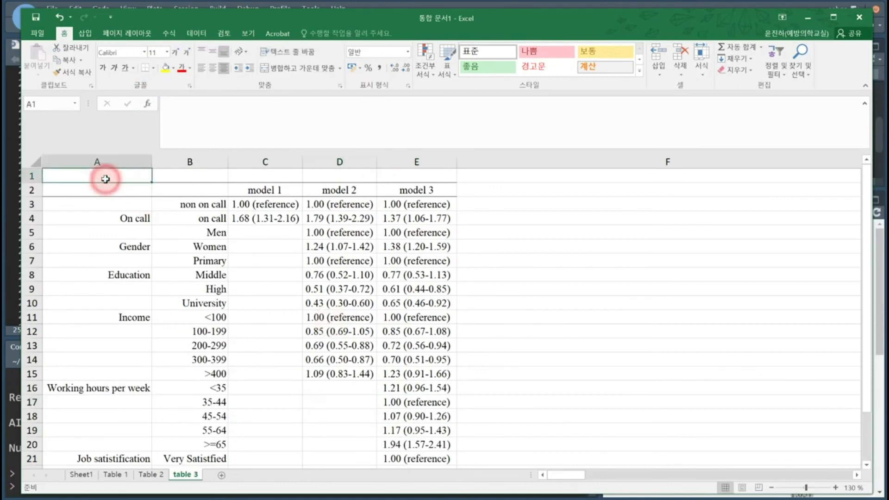
pyautogui.write('Table 3')
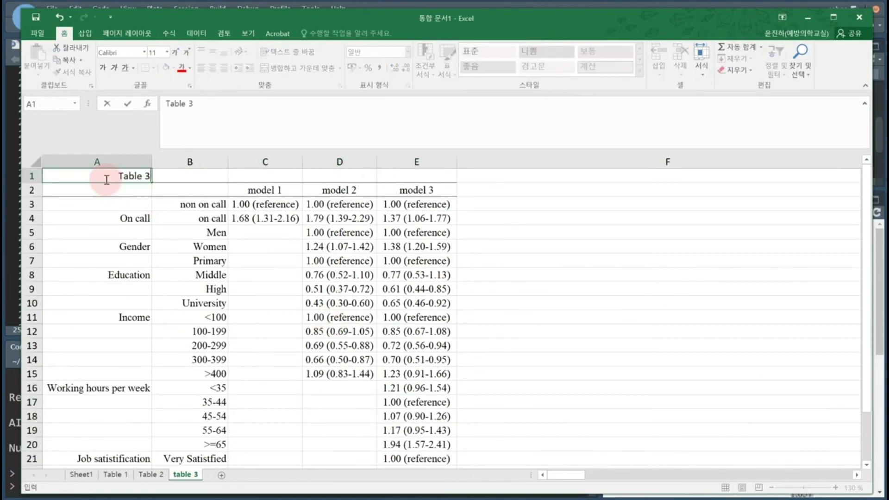
pyautogui.press('Return')
# Step: Merge cells A1:E1 and left-align the title in the merged cell
pyautogui.click(108, 177)
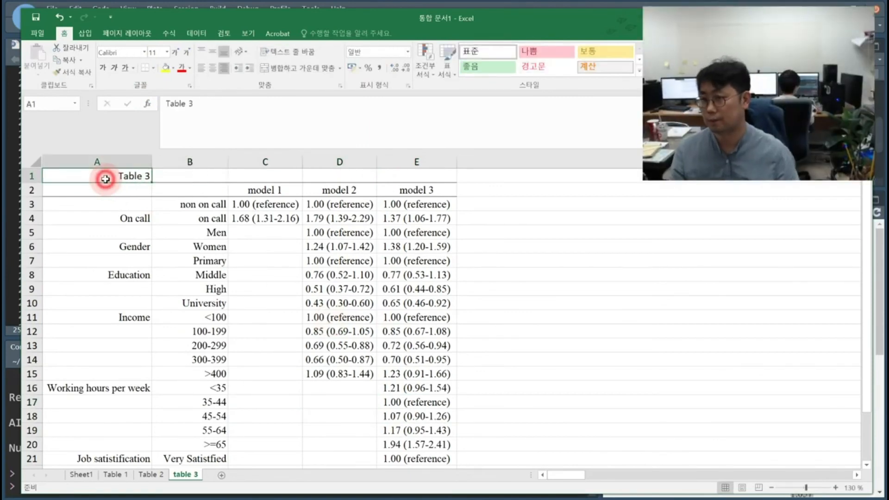
pyautogui.click(234, 114)
pyautogui.click(134, 176)
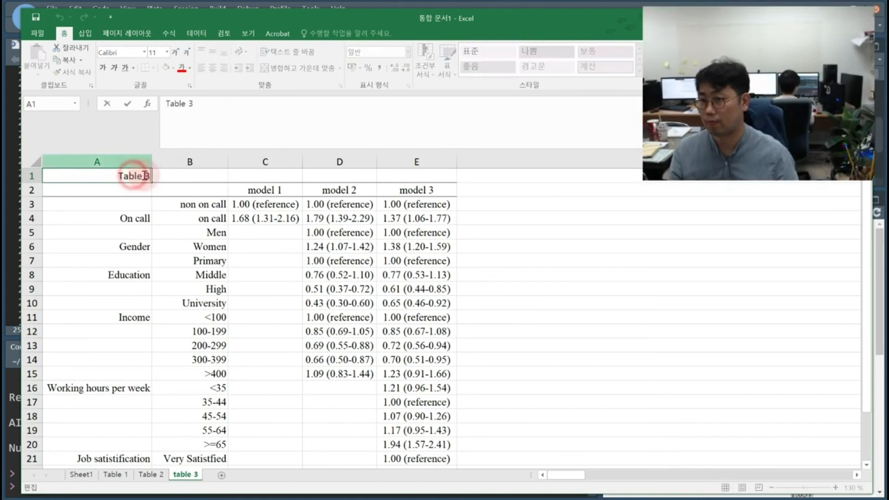
pyautogui.press('Escape')
pyautogui.moveTo(121, 179); pyautogui.dragTo(395, 170)
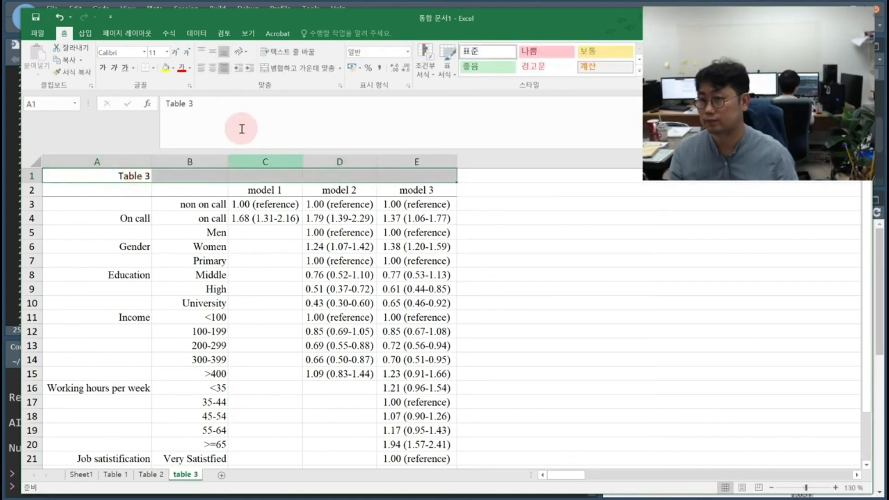
pyautogui.click(267, 74)
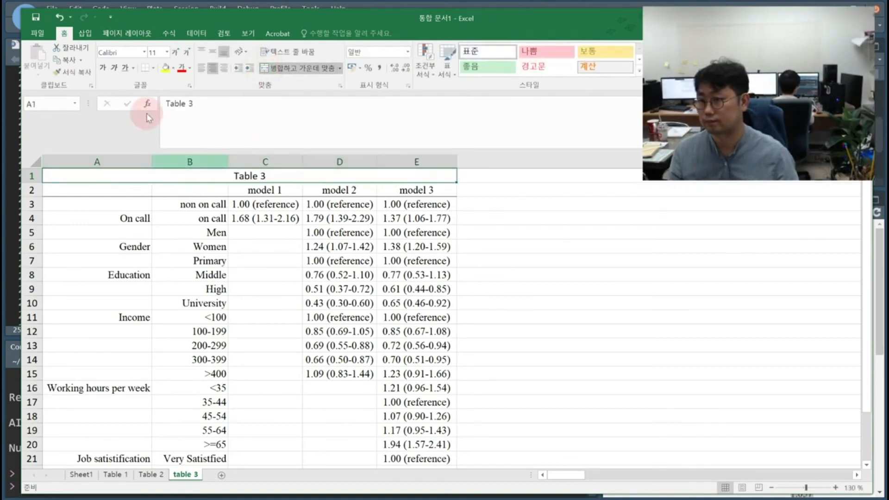
pyautogui.click(204, 70)
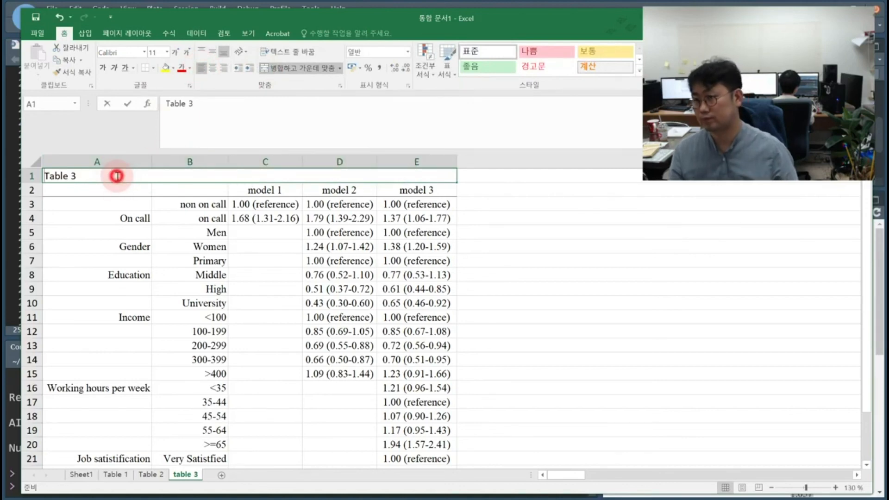
# Step: Extend the title in A1 to Table 3 Odds ratio (95% confidence interval) of Depressive symptoms in multivariate logistic regression model
pyautogui.doubleClick(116, 176)
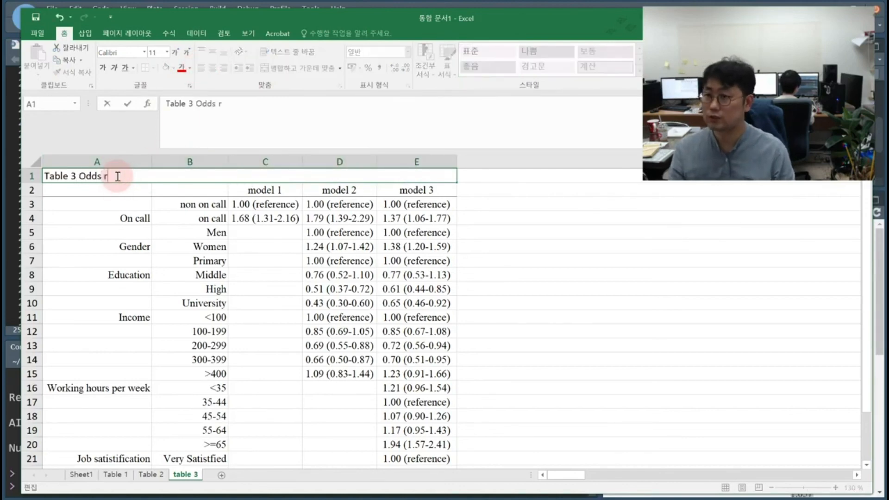
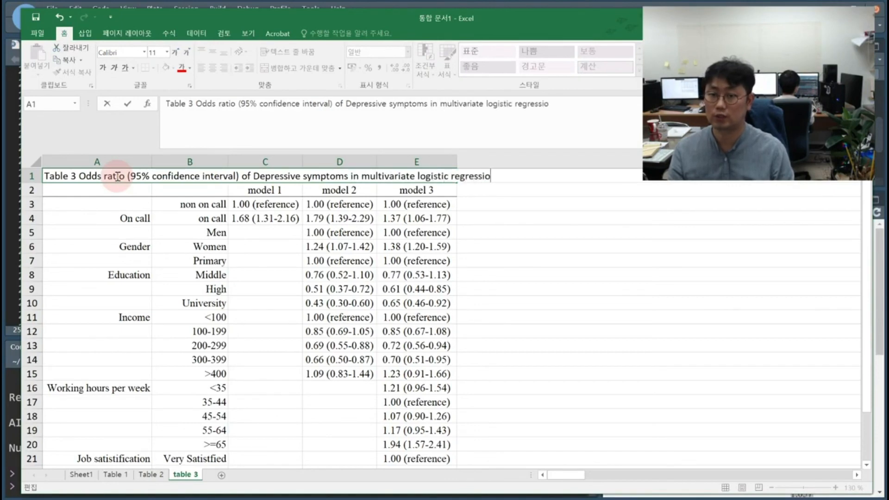
pyautogui.press('Return')
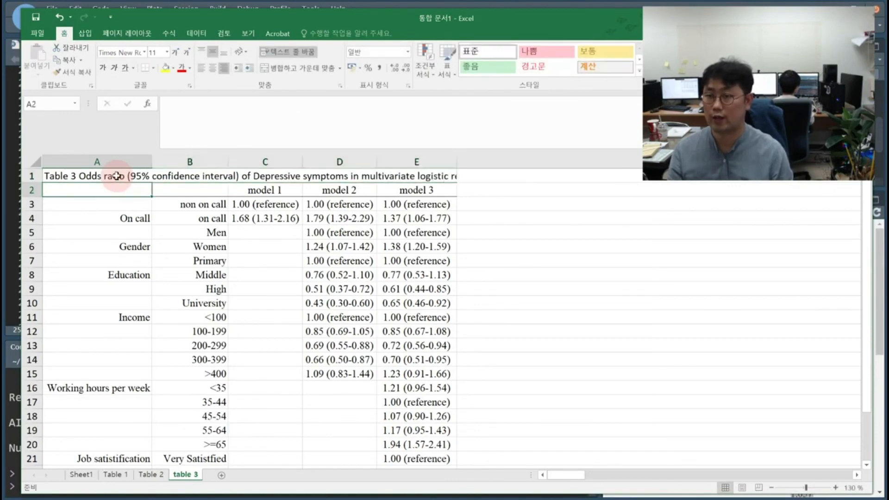
pyautogui.click(469, 243)
# Step: Copy the whole table A1:E24, switch to Word and paste it into the blank document
pyautogui.scroll(-3, 417, 301)
pyautogui.click(443, 373)
pyautogui.hotkey('ctrl', 'shift', 'Home')
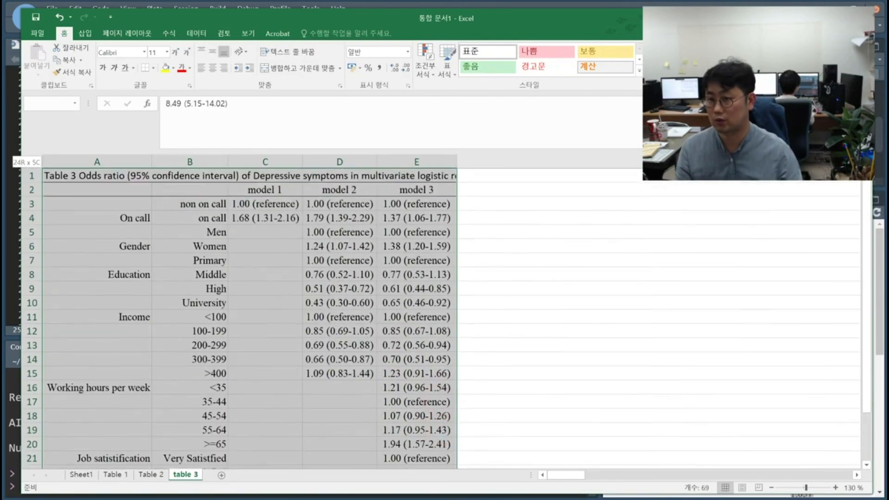
pyautogui.hotkey('ctrl', 'c')
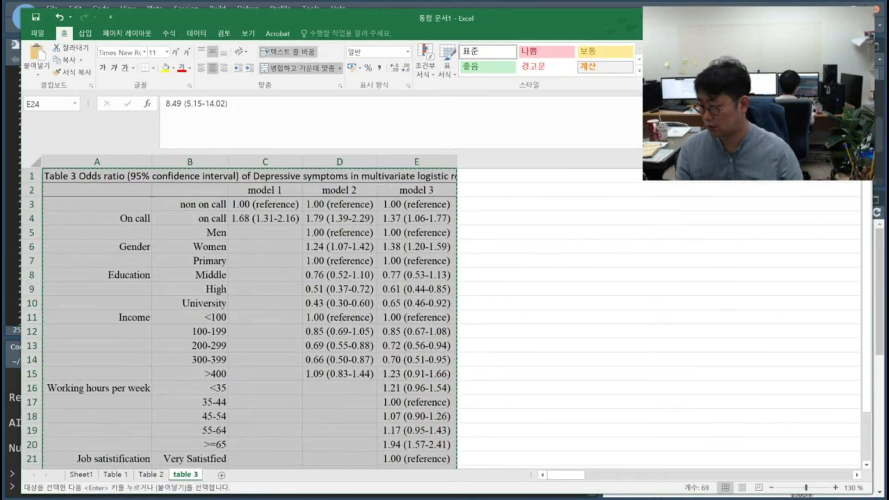
pyautogui.hotkey('alt', 'Tab')
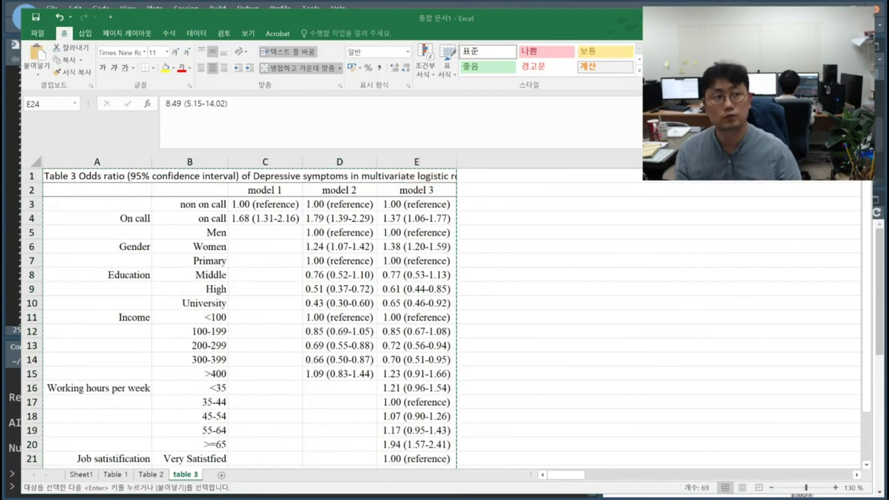
pyautogui.hotkey('alt', 'Tab')
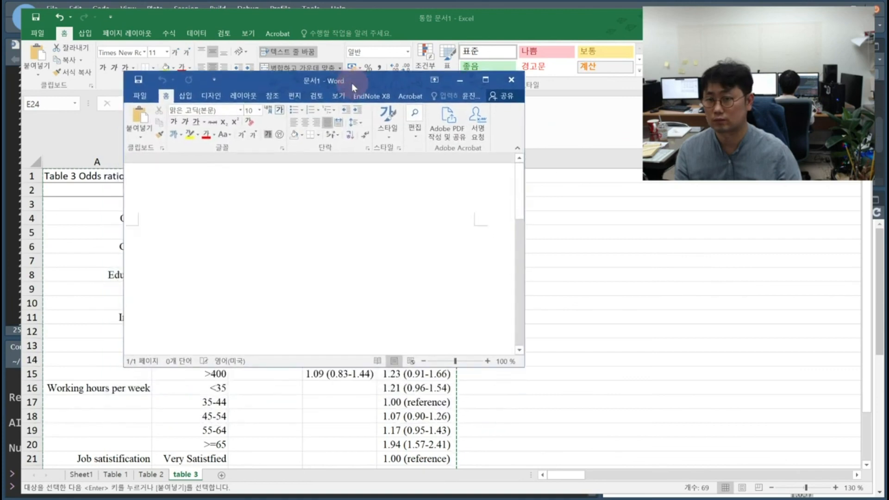
pyautogui.hotkey('ctrl', 'v')
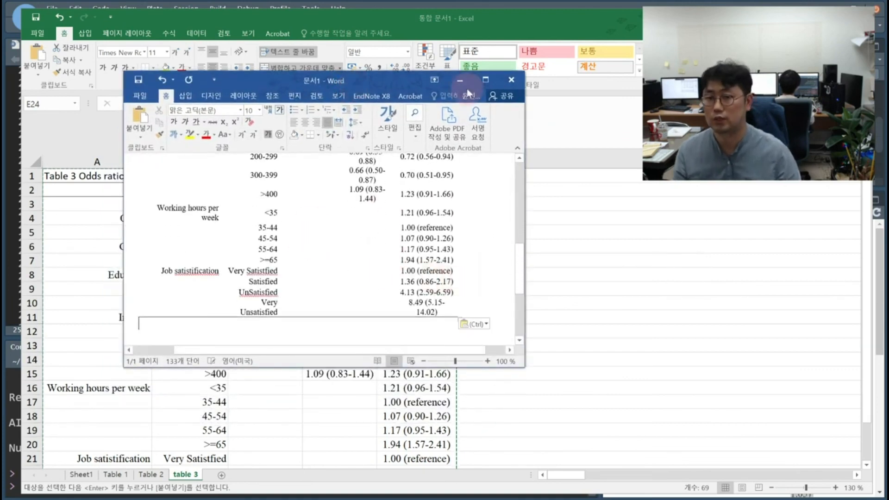
# Step: Examine the layout of the pasted table in a widened Word window and close the document without saving
pyautogui.scroll(5, 526, 190)
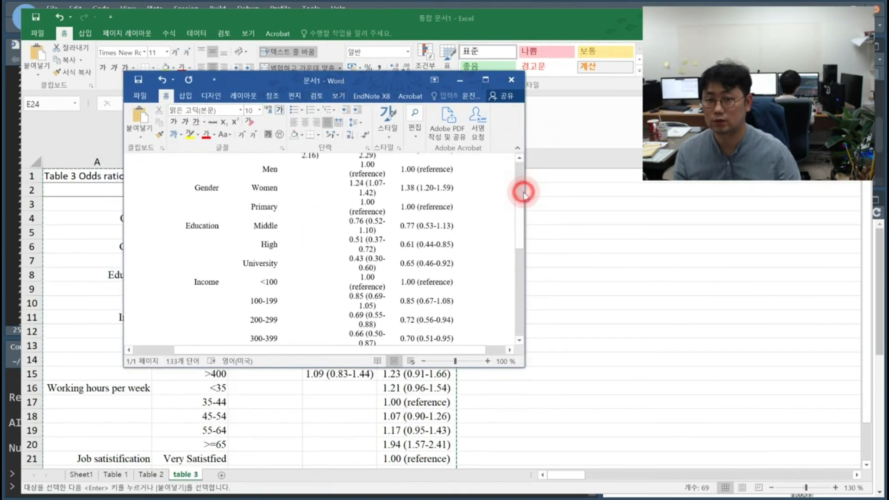
pyautogui.moveTo(525, 189); pyautogui.dragTo(777, 205)
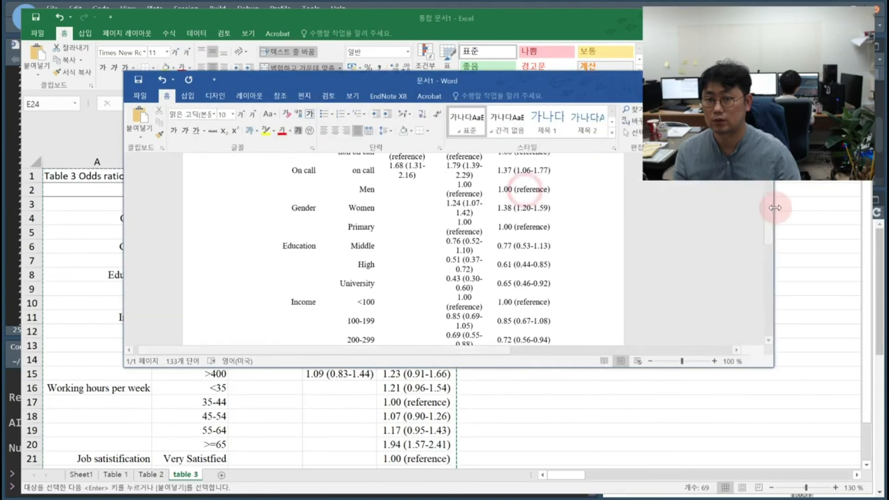
pyautogui.scroll(5, 454, 205)
pyautogui.scroll(-10, 484, 237)
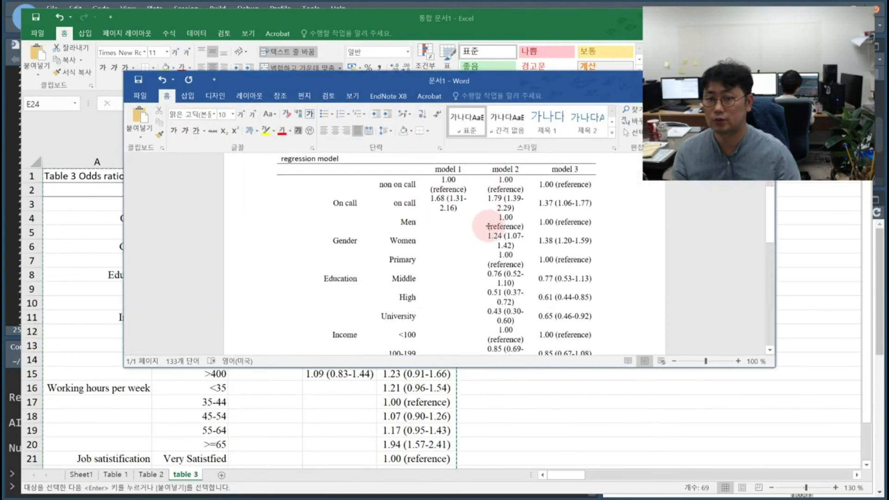
pyautogui.moveTo(577, 82); pyautogui.dragTo(290, 175)
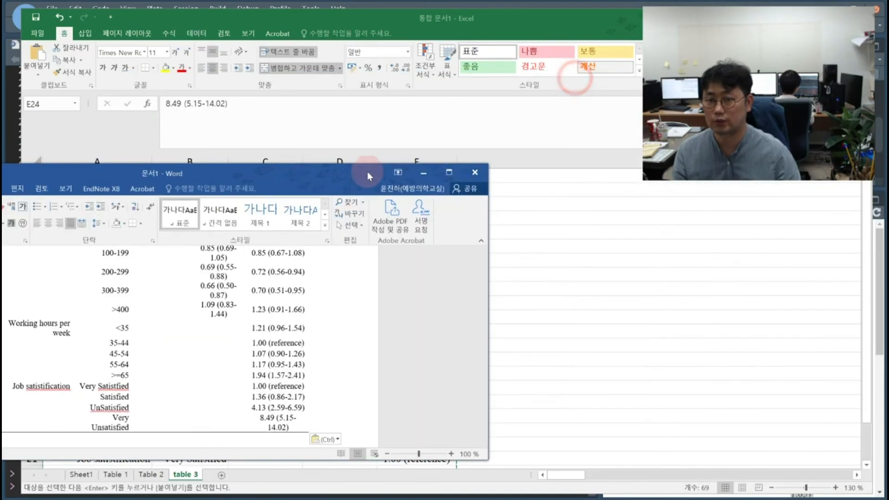
pyautogui.click(475, 173)
pyautogui.click(176, 346)
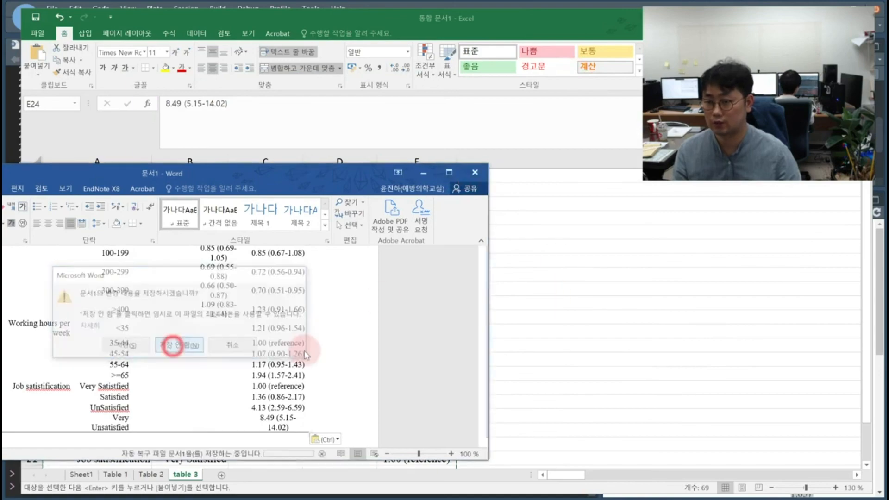
# Step: Review the Table 1 sheet from the on-call group header down through the age, working hours, gender, education and income rows
pyautogui.click(114, 474)
pyautogui.scroll(5, 232, 346)
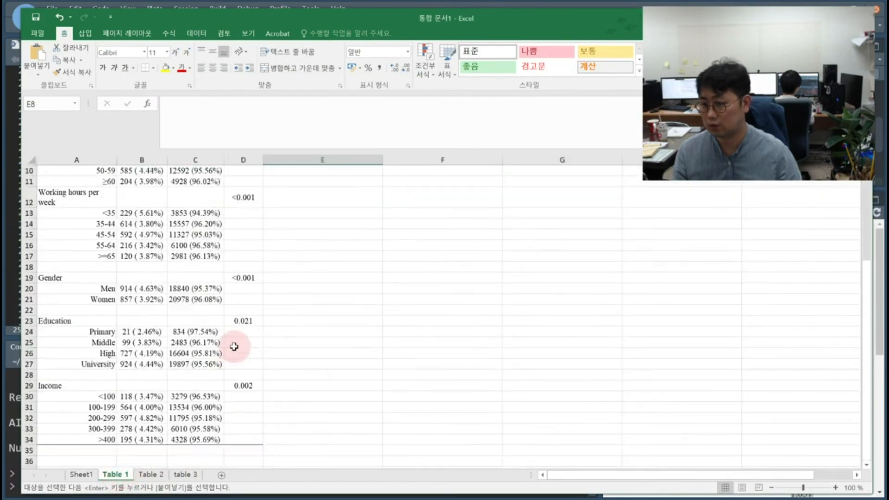
pyautogui.click(173, 184)
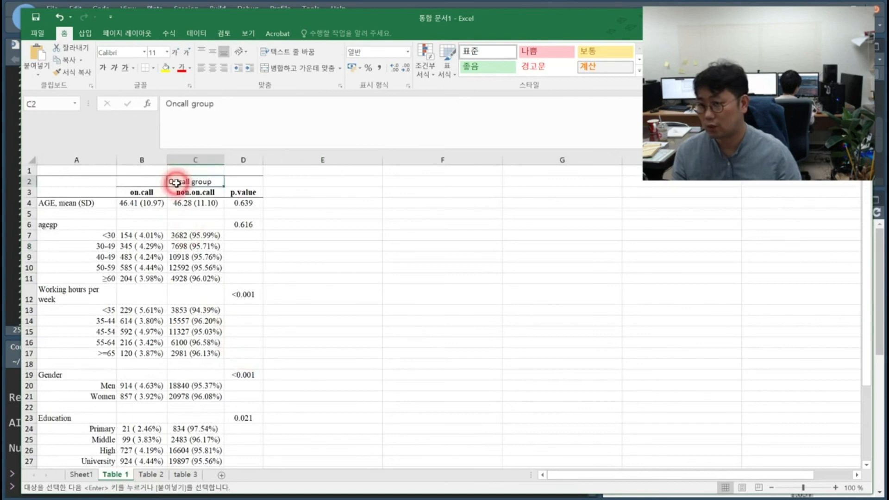
pyautogui.click(60, 203)
pyautogui.scroll(-1, 68, 235)
pyautogui.scroll(-2, 79, 231)
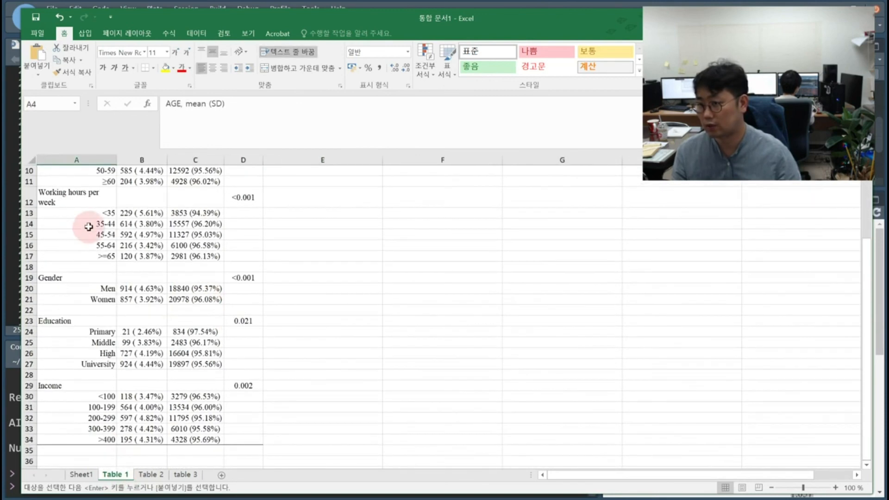
pyautogui.scroll(-1, 143, 366)
# Step: On the Table 2 sheet, change the header in C2 to Non depression
pyautogui.click(151, 475)
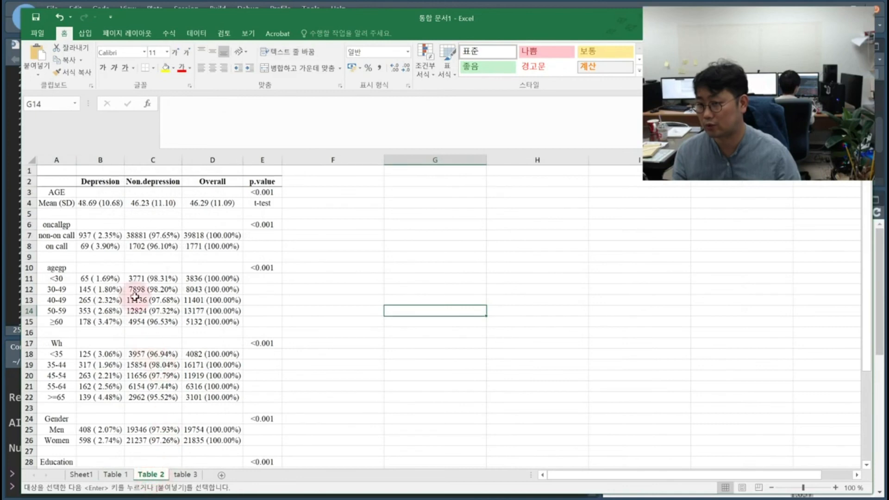
pyautogui.click(149, 185)
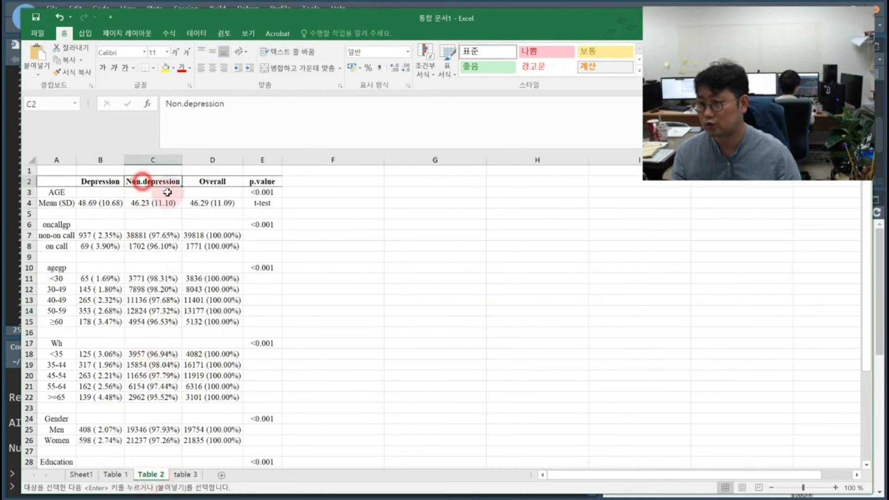
pyautogui.doubleClick(144, 181)
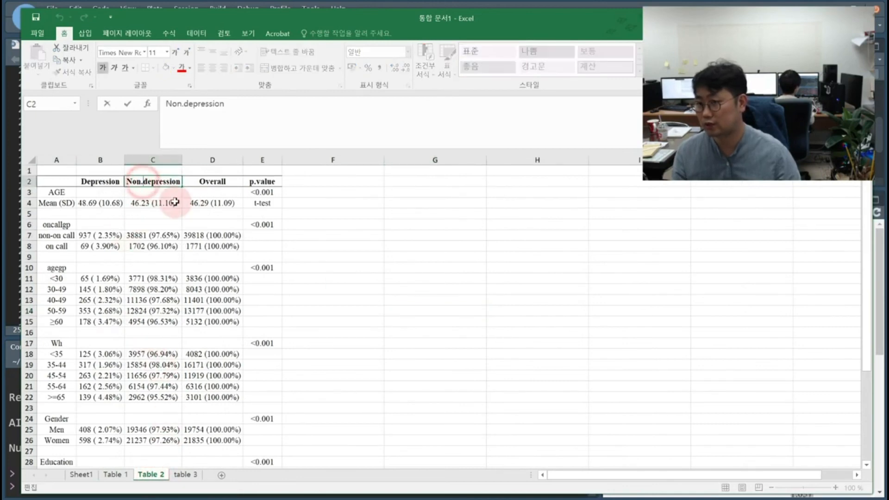
pyautogui.click(206, 289)
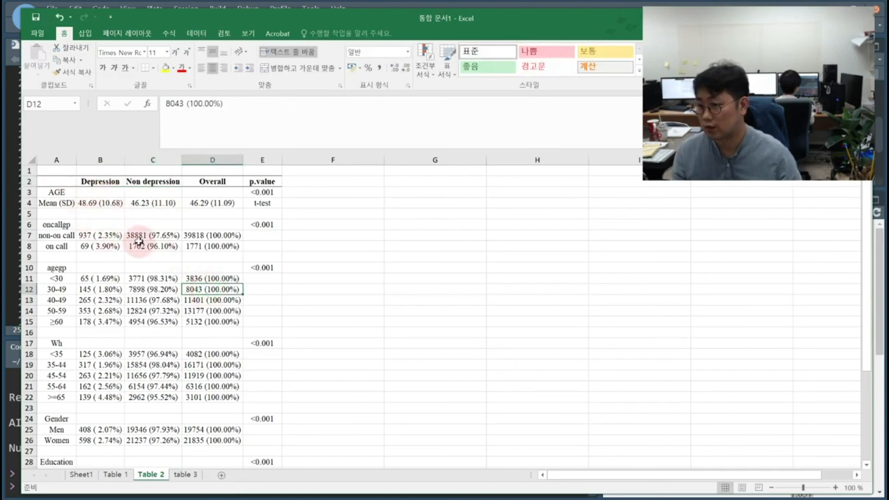
# Step: Apply a fill colour from the theme palette to the 35-44 working hours values in B19:D19
pyautogui.click(105, 322)
pyautogui.scroll(-1, 111, 342)
pyautogui.click(111, 365)
pyautogui.moveTo(100, 333); pyautogui.dragTo(234, 333)
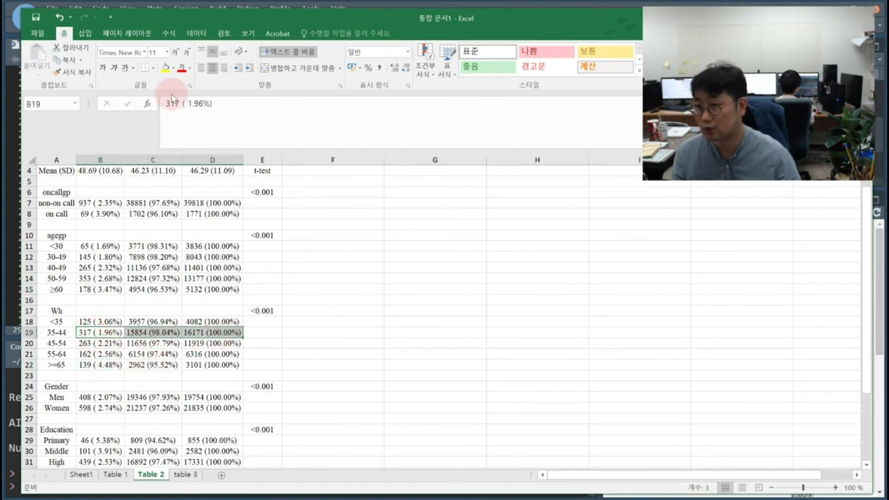
pyautogui.click(172, 68)
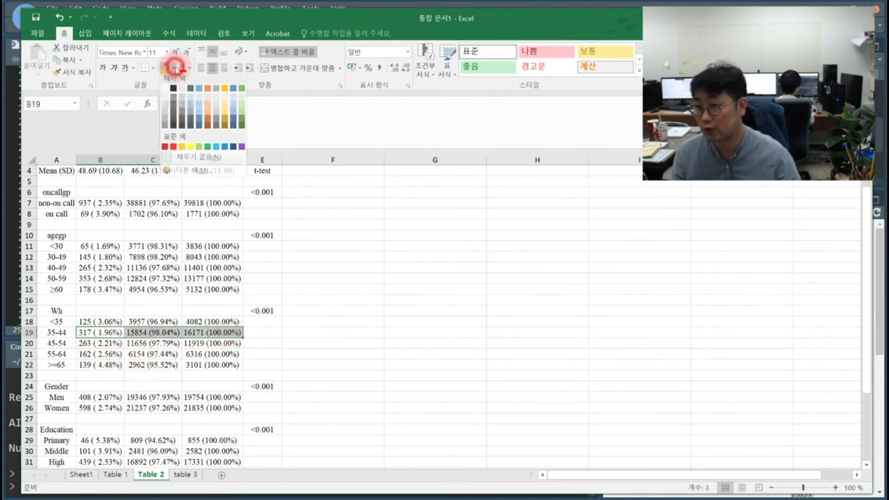
pyautogui.click(172, 97)
pyautogui.click(294, 344)
# Step: Examine the gender, education and income rows in the remainder of Table 2
pyautogui.scroll(-1, 293, 347)
pyautogui.scroll(-1, 219, 347)
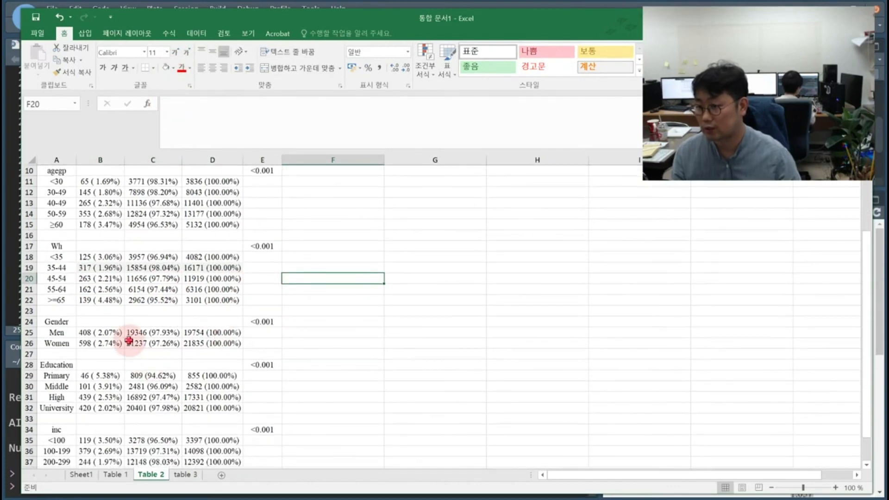
pyautogui.click(130, 341)
pyautogui.scroll(-1, 155, 349)
pyautogui.click(155, 356)
pyautogui.scroll(-2, 167, 360)
pyautogui.click(162, 354)
pyautogui.scroll(4, 218, 363)
pyautogui.scroll(-2, 217, 363)
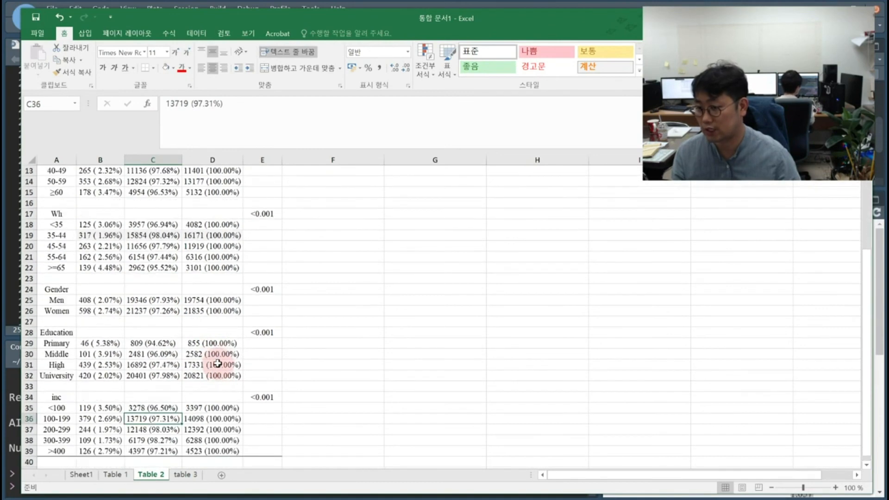
# Step: On the table 3 sheet, bold the model 1 on call odds ratio in C4 and fit column C to its contents
pyautogui.click(185, 475)
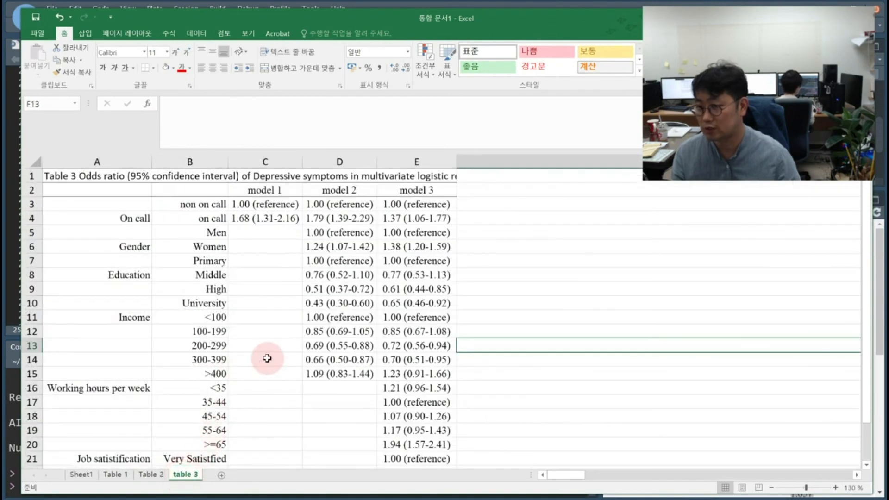
pyautogui.click(260, 313)
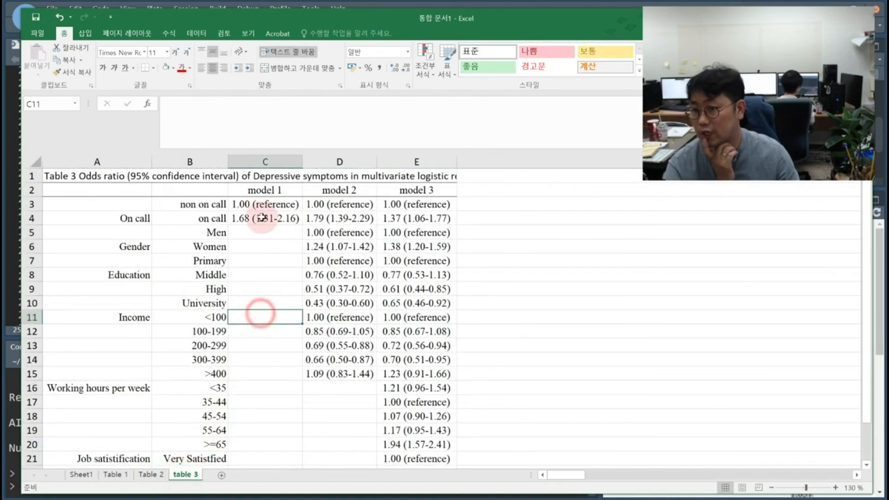
pyautogui.click(262, 205)
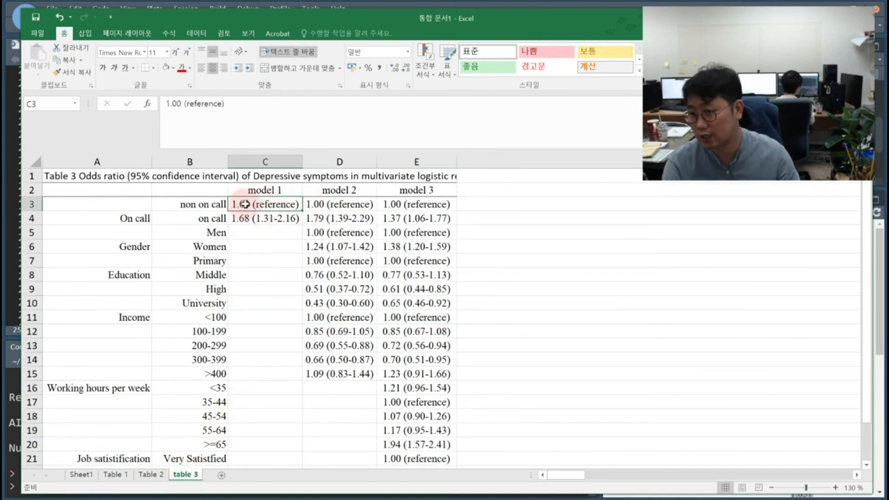
pyautogui.click(256, 219)
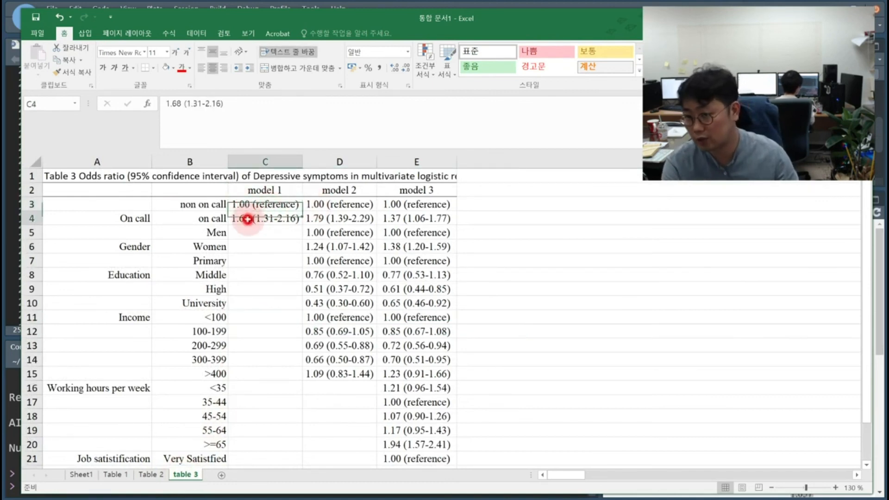
pyautogui.click(357, 266)
pyautogui.click(355, 289)
pyautogui.click(268, 220)
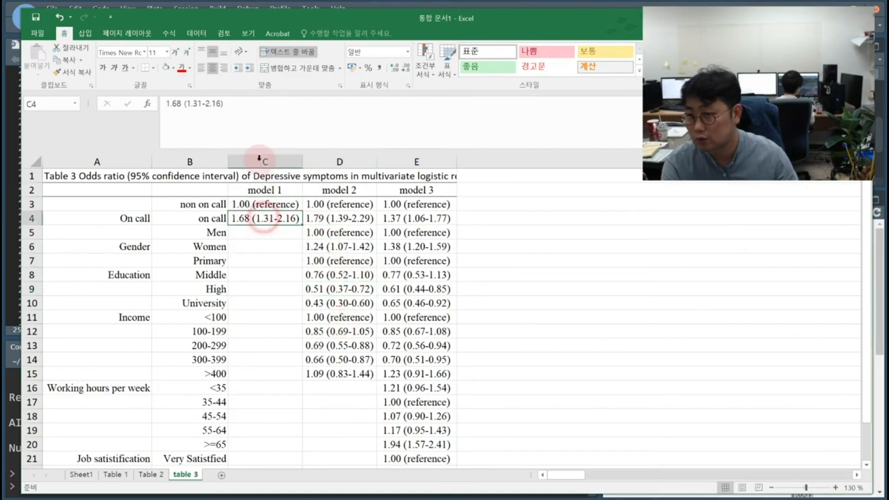
pyautogui.click(103, 68)
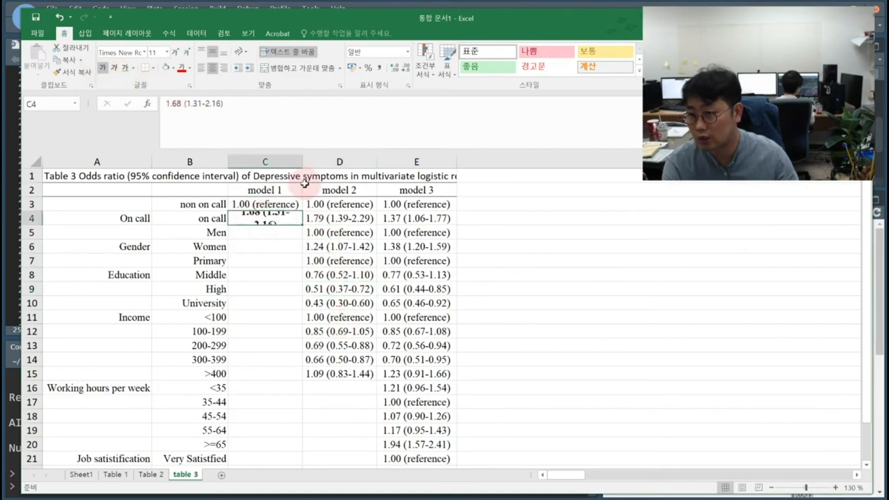
pyautogui.doubleClick(301, 160)
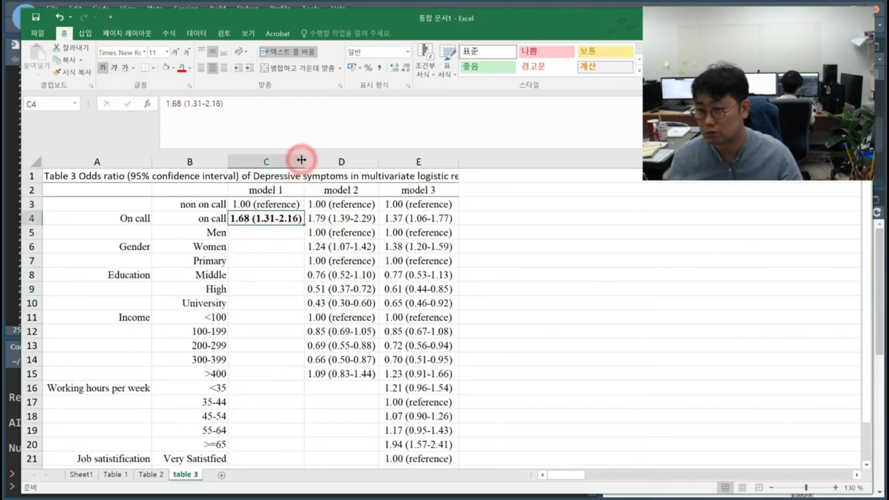
# Step: Bold the on call odds ratios for model 2 and model 3 in D4:E4 and autofit the column widths
pyautogui.moveTo(335, 216); pyautogui.dragTo(417, 219)
pyautogui.click(103, 67)
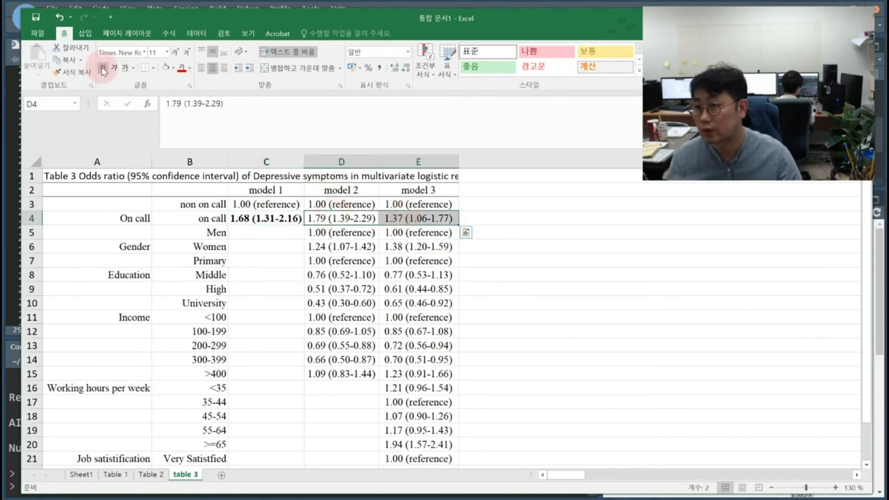
pyautogui.hotkey('ctrl', 'a')
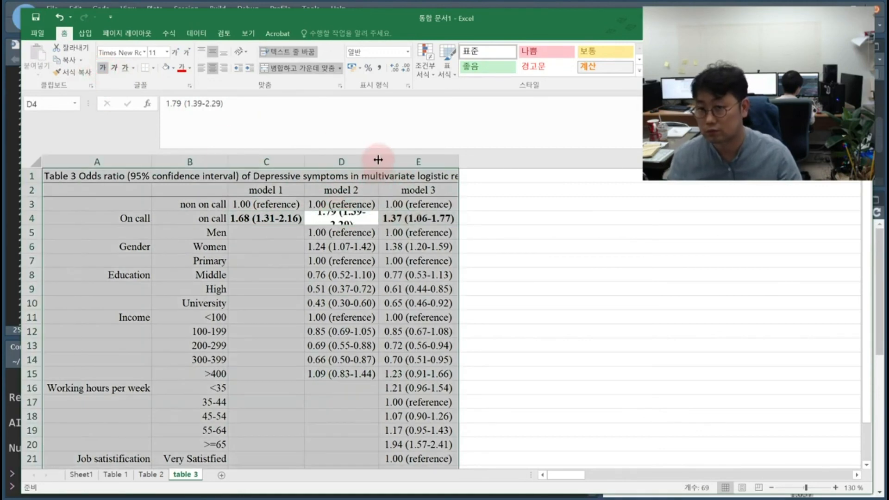
pyautogui.doubleClick(379, 159)
pyautogui.click(562, 275)
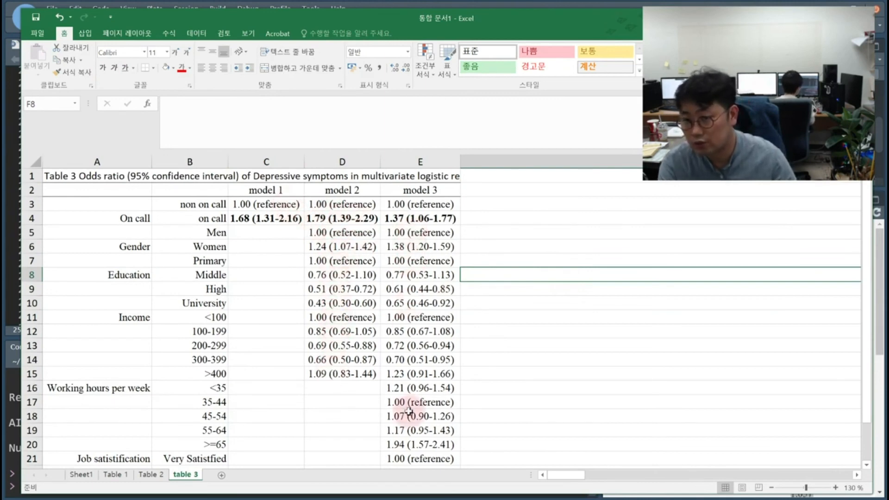
# Step: Bold the model 3 odds ratio for working hours >=65 in E20
pyautogui.scroll(-2, 424, 291)
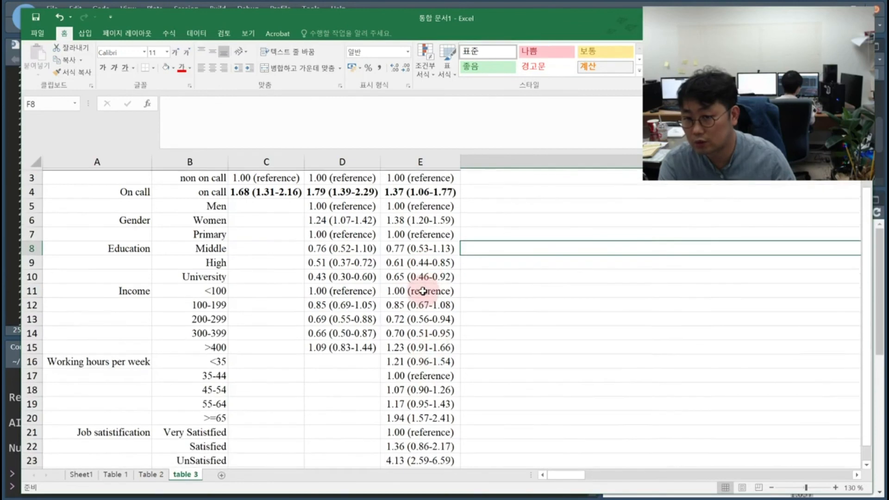
pyautogui.click(425, 417)
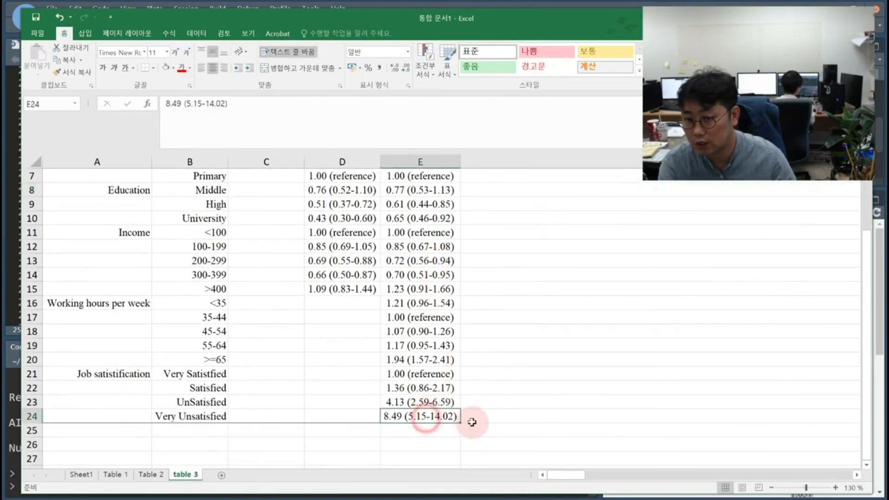
pyautogui.click(434, 361)
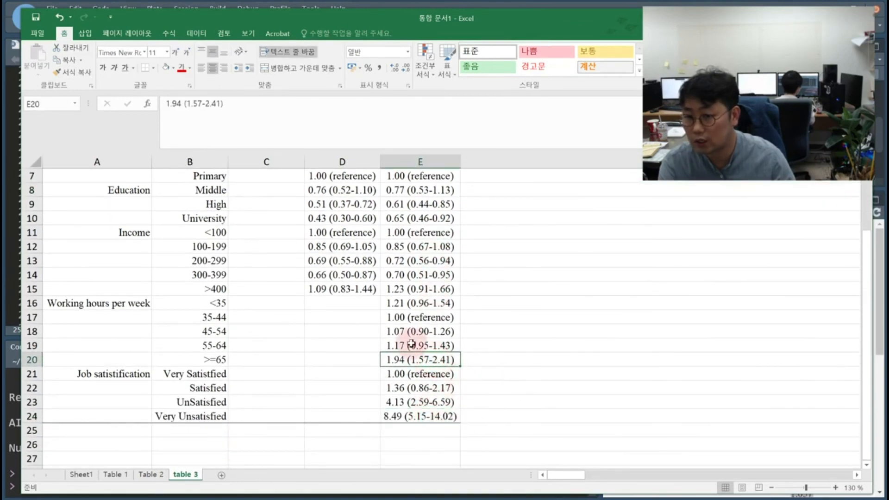
pyautogui.click(103, 68)
# Step: Bold the UnSatisfied and Very Unsatisfied odds ratios in E23:E24 and fit column E to its contents
pyautogui.click(417, 417)
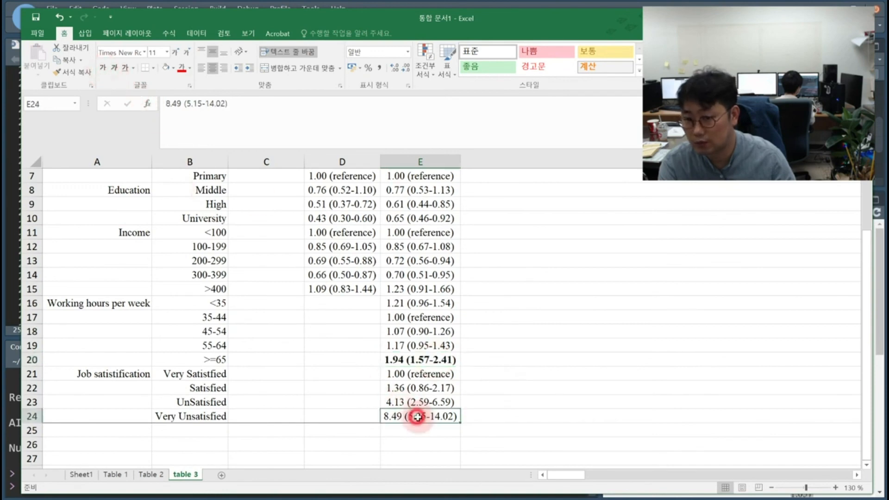
pyautogui.moveTo(419, 407); pyautogui.dragTo(422, 418)
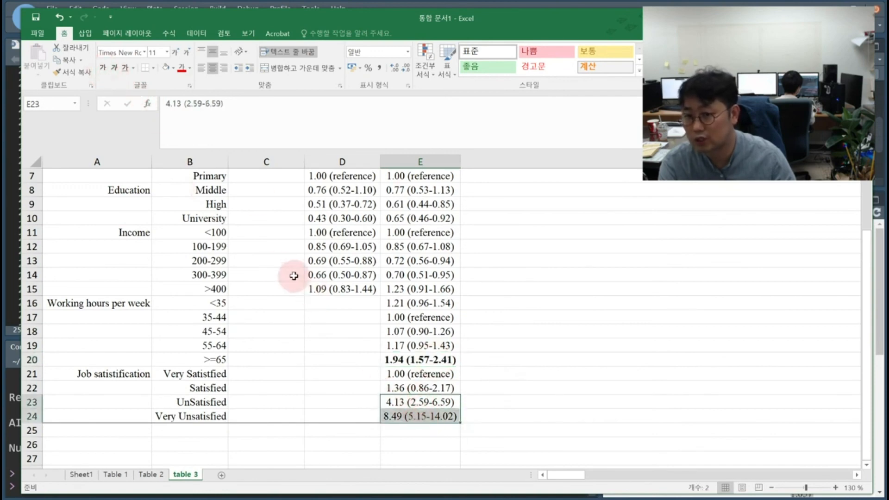
pyautogui.click(103, 68)
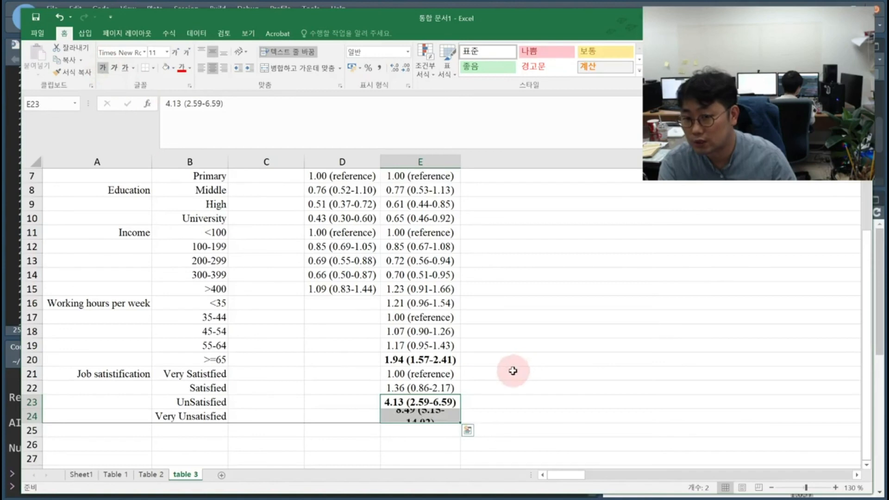
pyautogui.doubleClick(459, 162)
pyautogui.click(596, 356)
# Step: Review the model 3 odds ratios and bolded results throughout Table 3
pyautogui.scroll(2, 622, 359)
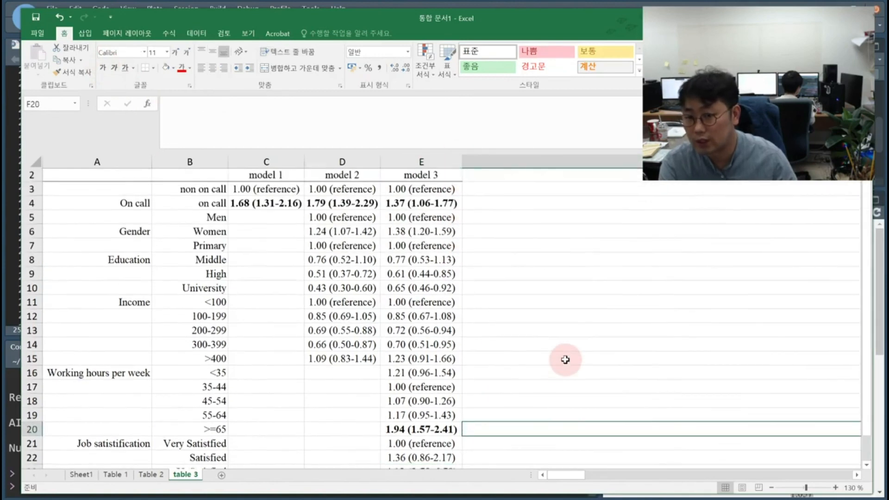
pyautogui.click(429, 218)
pyautogui.scroll(-1, 440, 301)
pyautogui.click(400, 402)
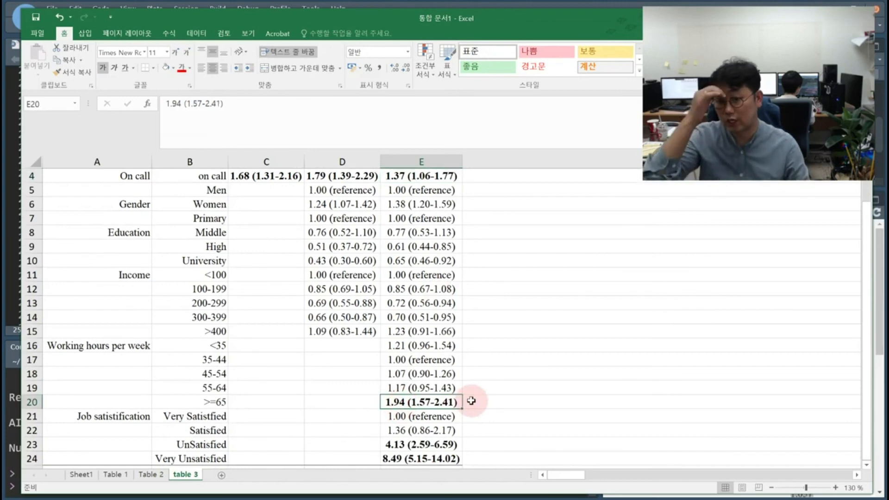
pyautogui.scroll(1, 471, 401)
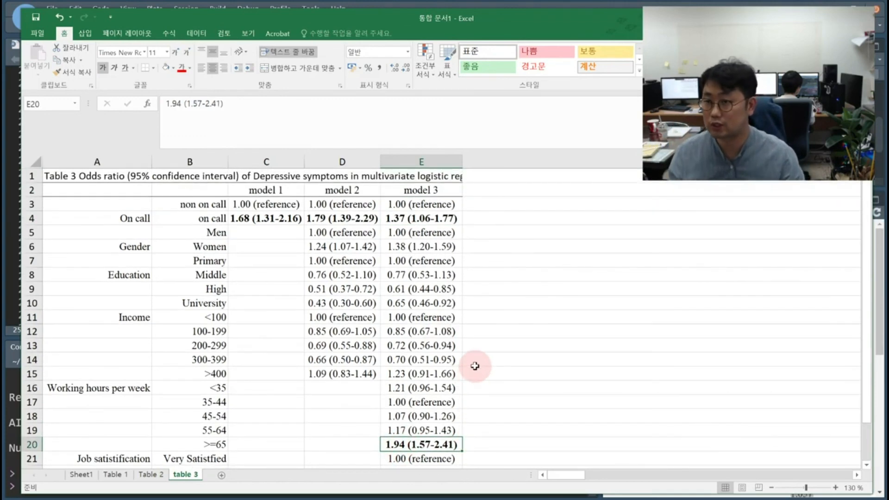
pyautogui.scroll(-1, 480, 287)
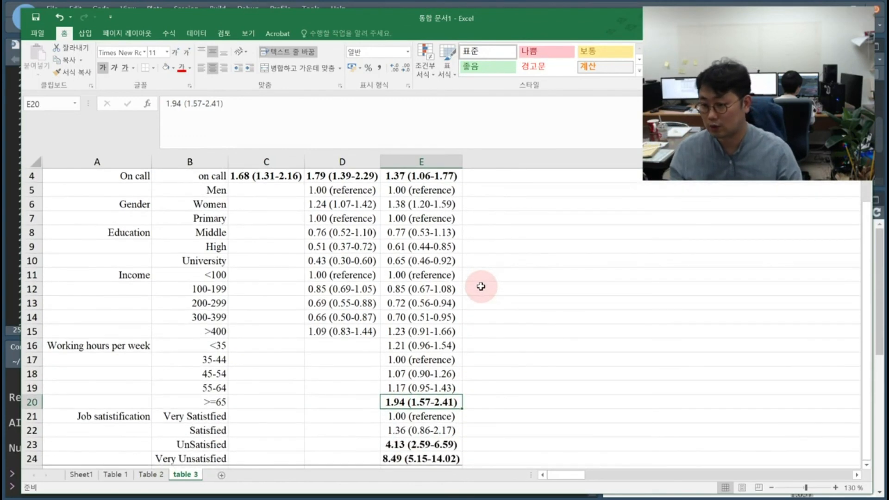
pyautogui.scroll(-1, 417, 305)
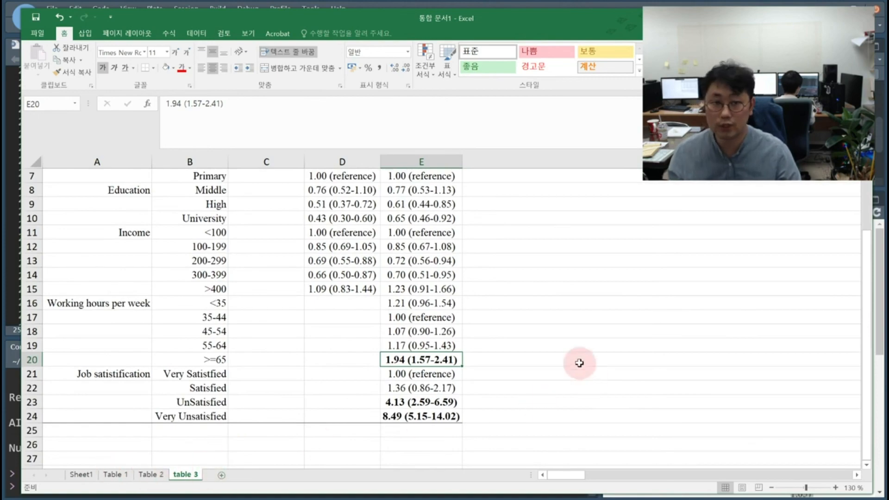